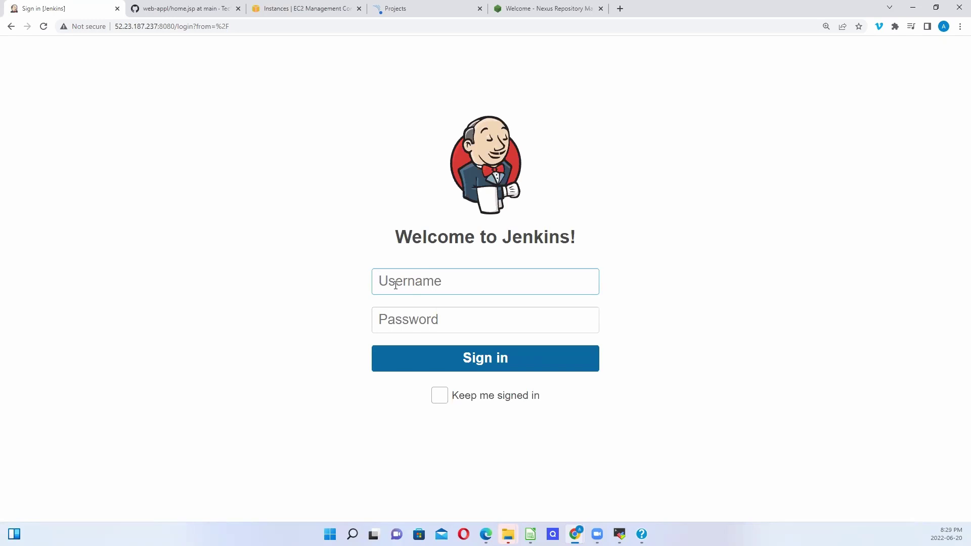
# Step: Try to sign in to Jenkins with the account username and password
pyautogui.write('ademola')
pyautogui.click(386, 283)
pyautogui.press('BackSpace')
pyautogui.write('A')
pyautogui.click(396, 321)
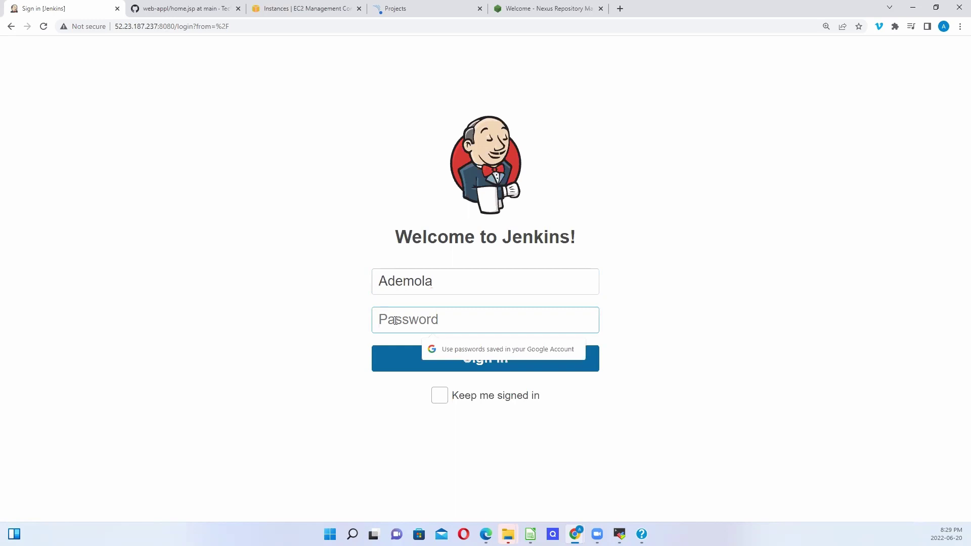
pyautogui.write('•••••••••')
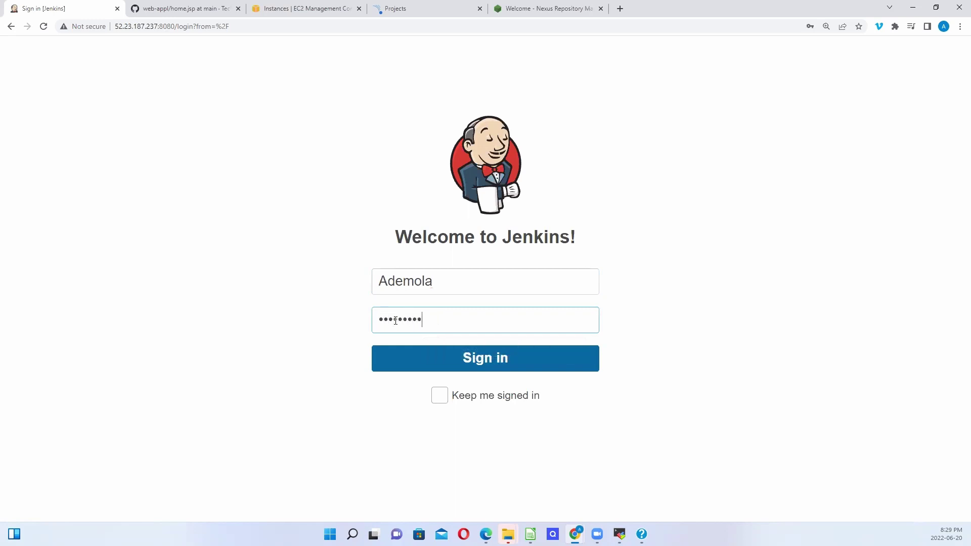
pyautogui.click(465, 358)
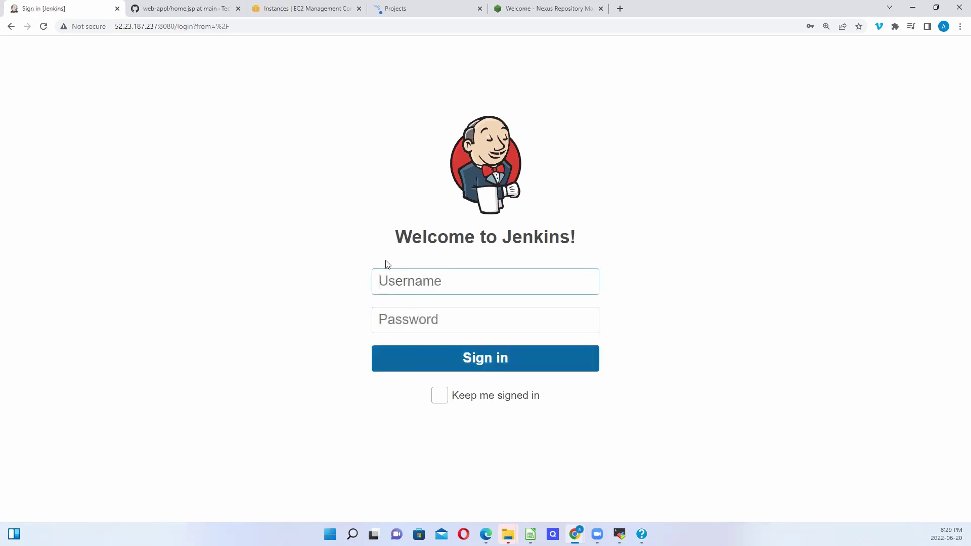
# Step: Sign in to Jenkins by re-entering the account username and password, and dismiss the browser's offer to save the password
pyautogui.click(254, 23)
pyautogui.click(416, 283)
pyautogui.write('Adempla')
pyautogui.click(414, 324)
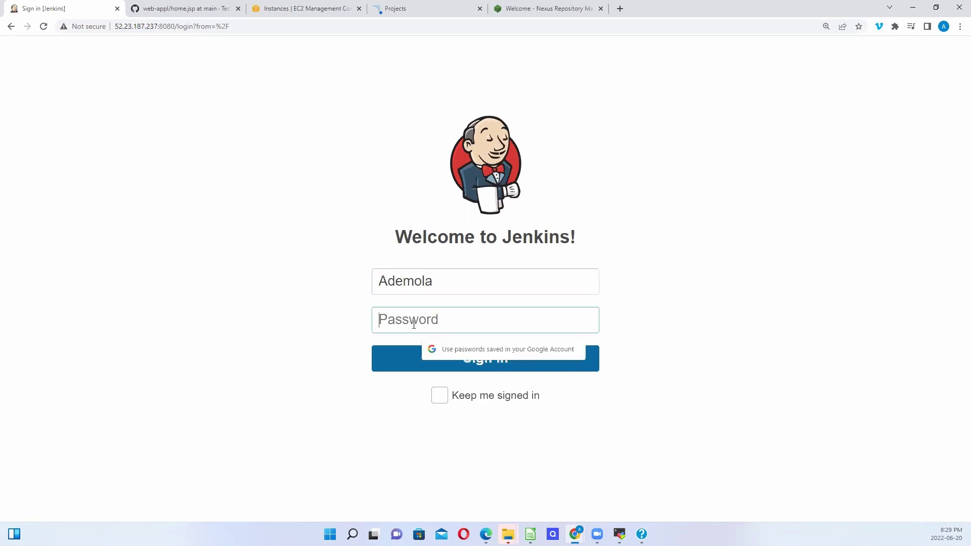
pyautogui.write('*****')
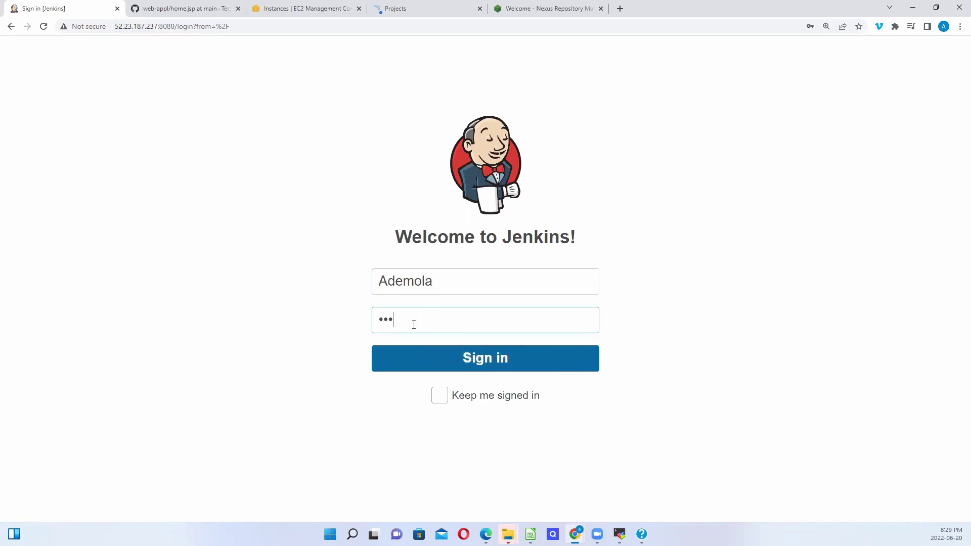
pyautogui.write('****')
pyautogui.click(430, 362)
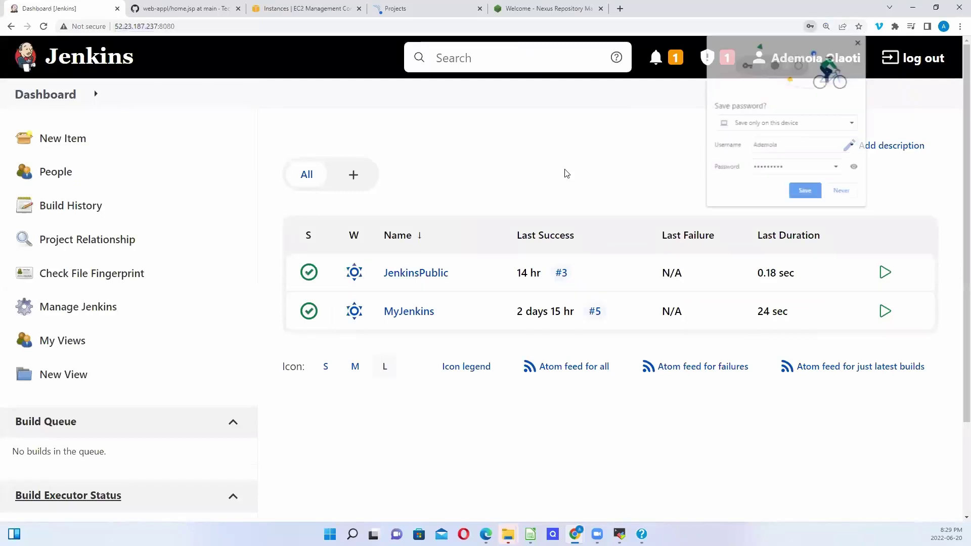
pyautogui.click(859, 43)
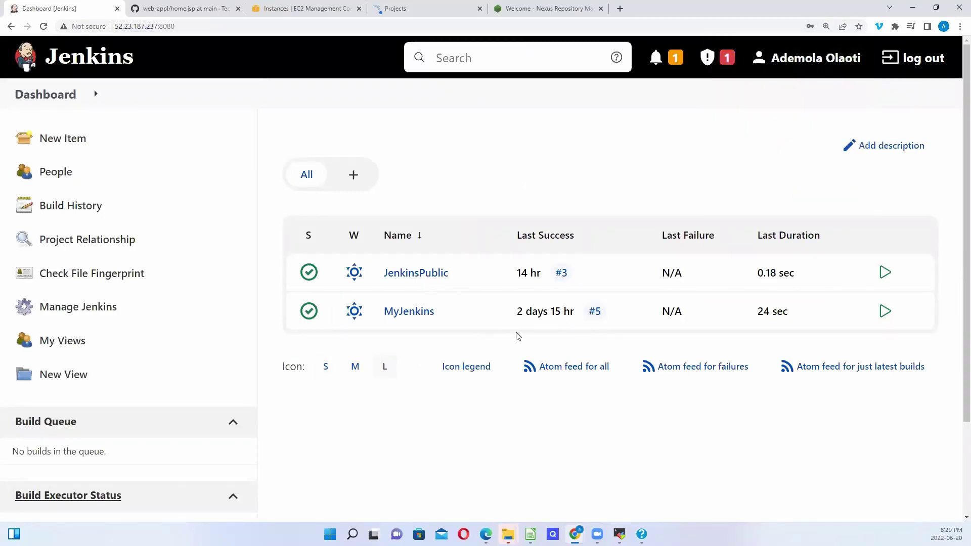
# Step: Open the MyJenkins job's configuration and review its Git repository, credentials and branch settings
pyautogui.click(404, 312)
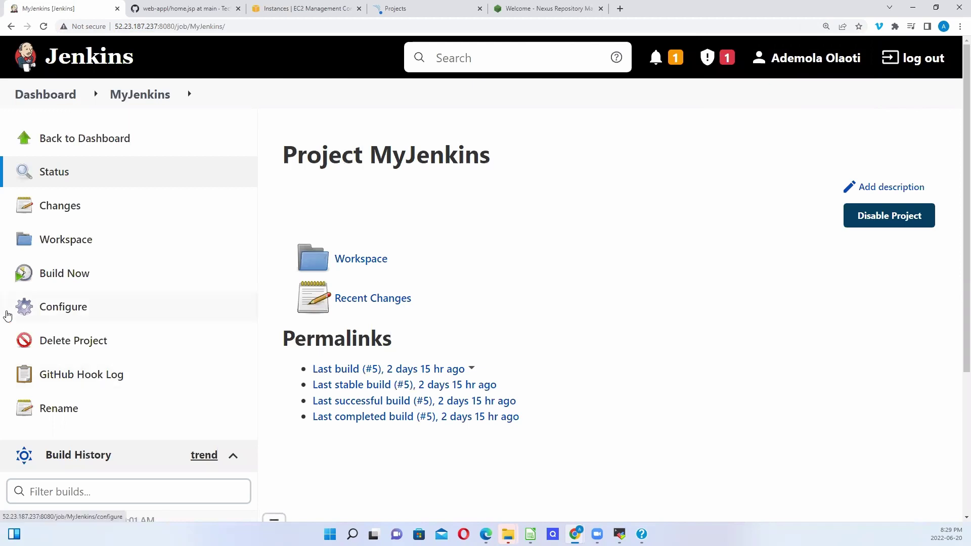
pyautogui.click(67, 311)
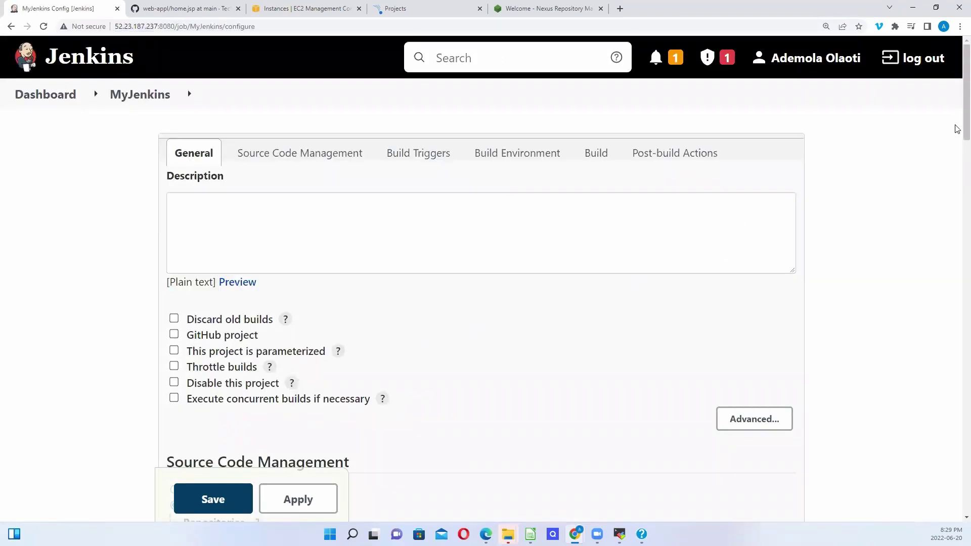
pyautogui.scroll(-3, 958, 149)
pyautogui.scroll(-5, 958, 149)
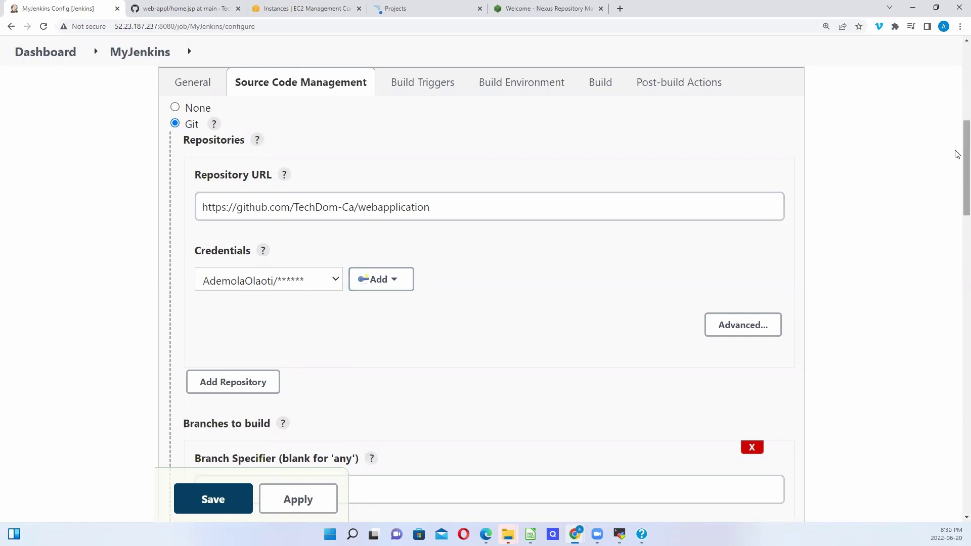
pyautogui.scroll(-2, 957, 161)
pyautogui.scroll(-2, 958, 182)
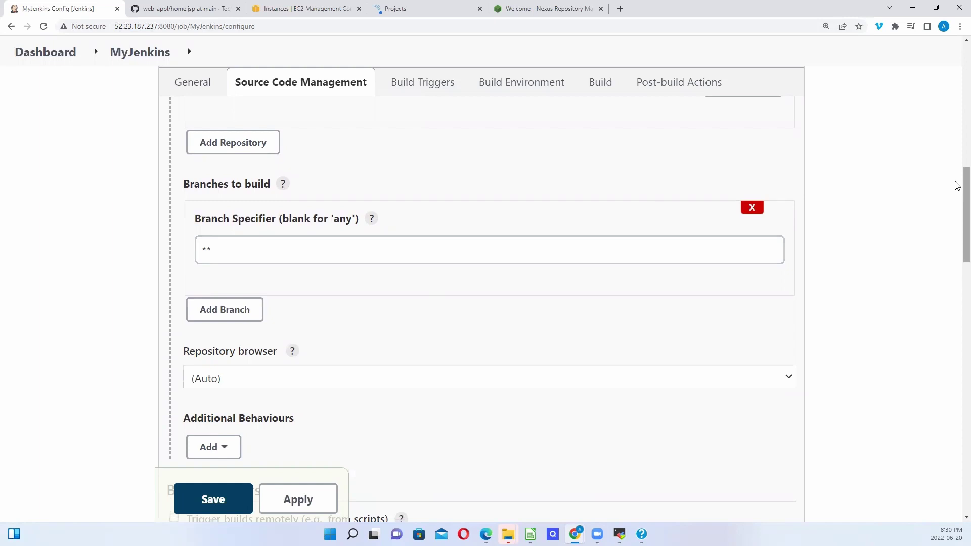
# Step: Disable the GitHub hook trigger for GITScm polling in the job's build triggers
pyautogui.moveTo(957, 186); pyautogui.dragTo(961, 254)
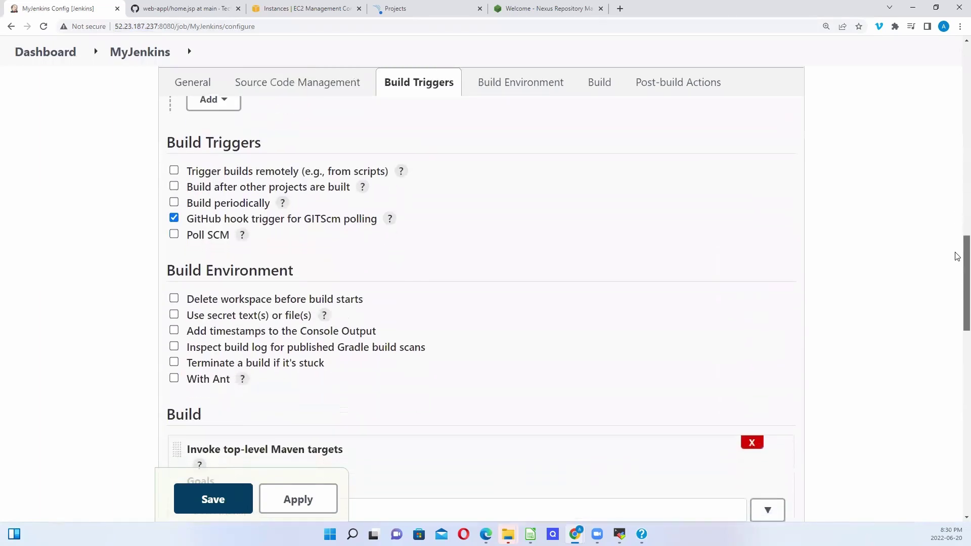
pyautogui.click(174, 218)
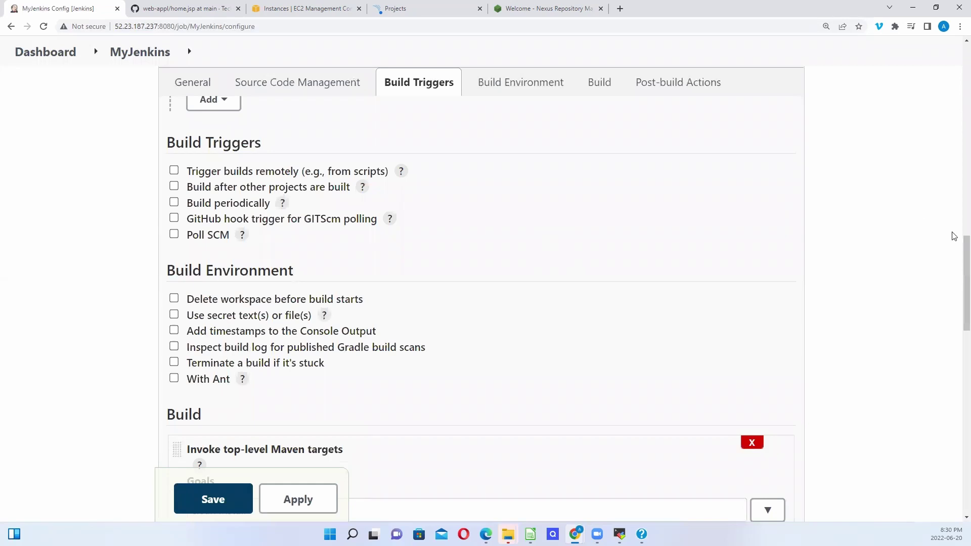
# Step: Examine the goals of the job's three Maven build steps, comparing the clean, install, sonar:sonar and deploy parts
pyautogui.moveTo(957, 244); pyautogui.dragTo(957, 297)
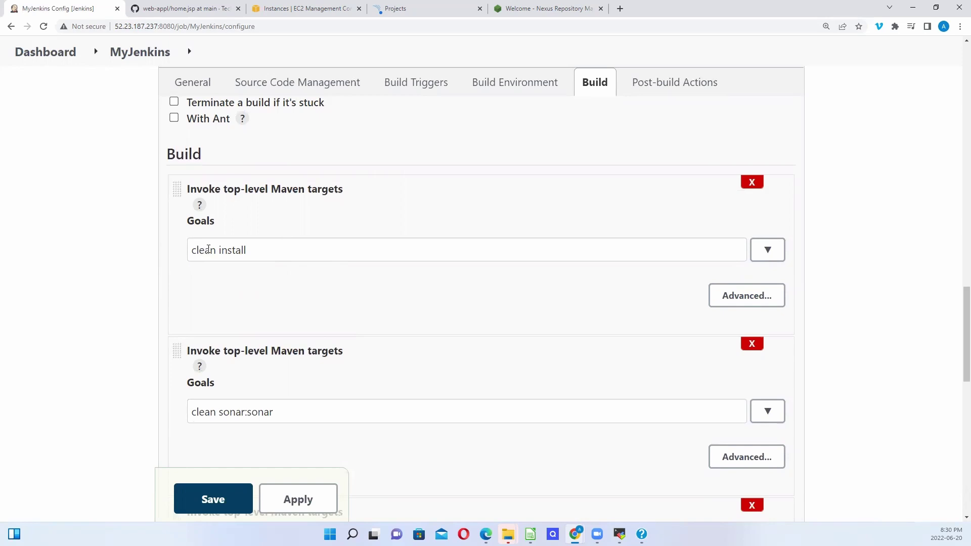
pyautogui.click(220, 250)
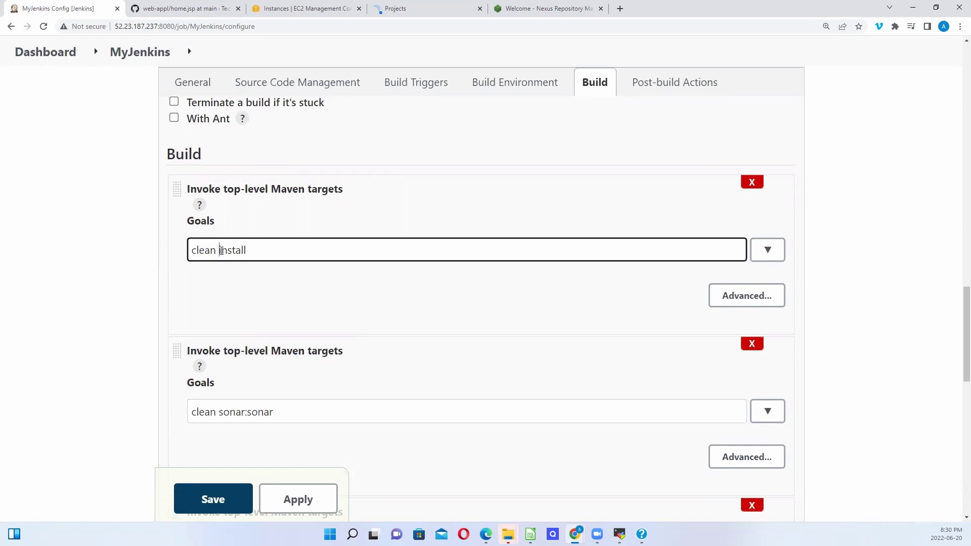
pyautogui.moveTo(221, 250); pyautogui.dragTo(259, 247)
pyautogui.moveTo(280, 412); pyautogui.dragTo(220, 414)
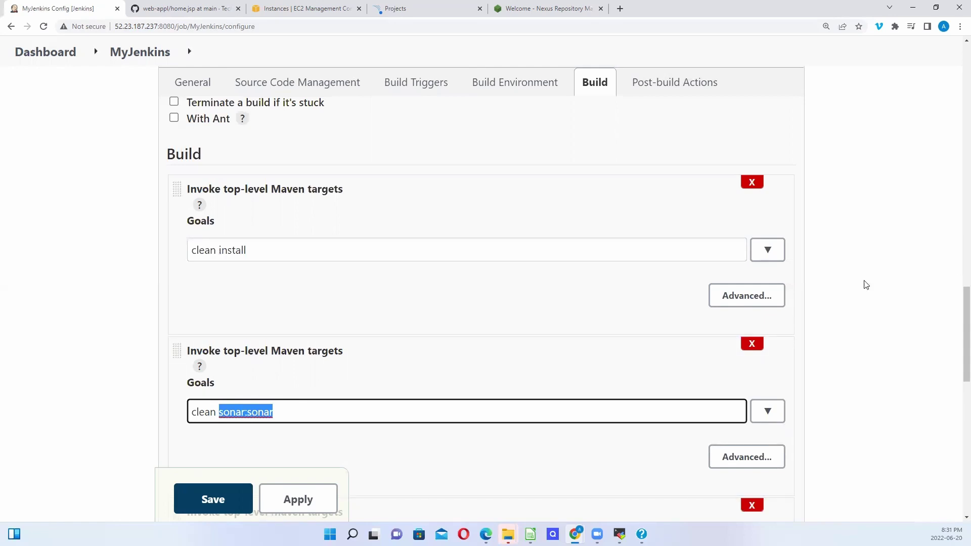
pyautogui.moveTo(958, 307); pyautogui.dragTo(958, 354)
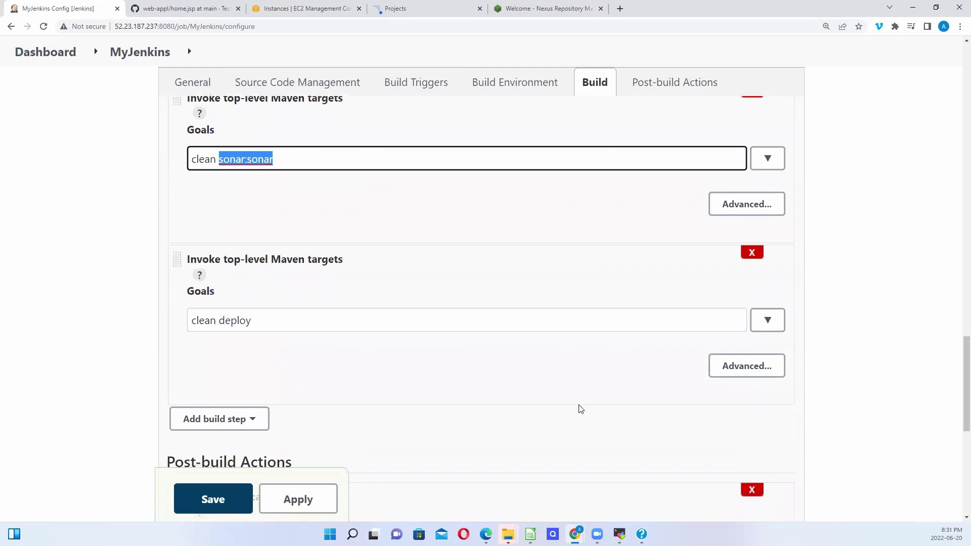
pyautogui.click(256, 318)
pyautogui.doubleClick(256, 317)
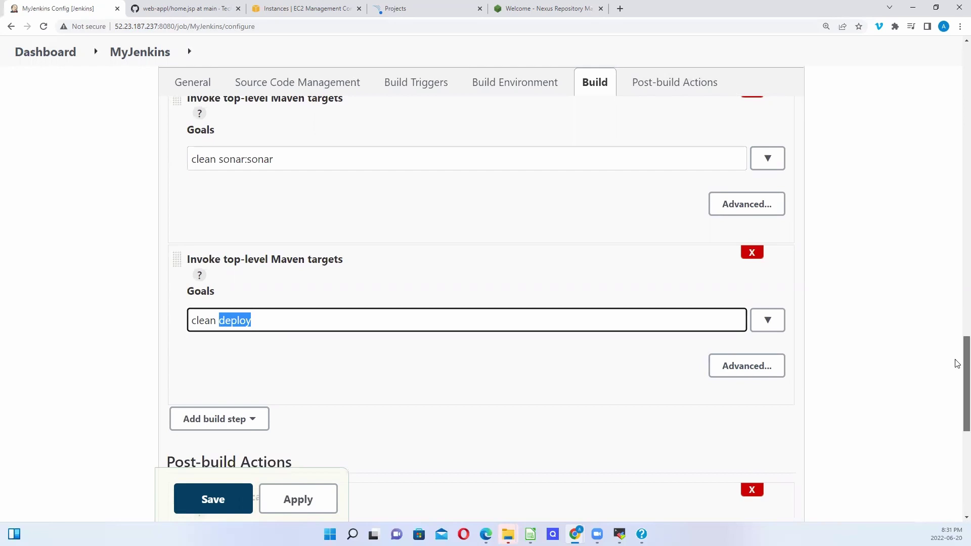
pyautogui.moveTo(957, 363); pyautogui.dragTo(954, 322)
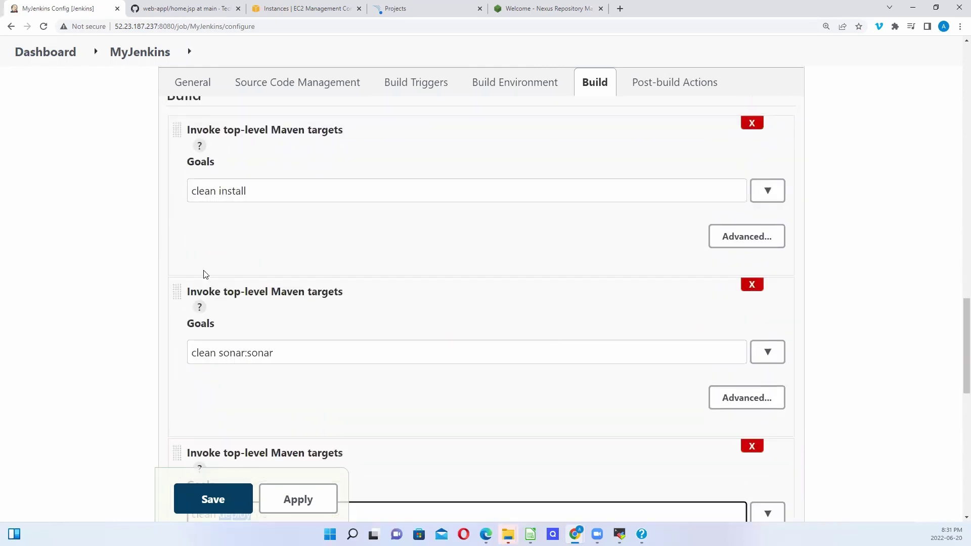
pyautogui.click(219, 188)
pyautogui.moveTo(217, 193); pyautogui.dragTo(185, 198)
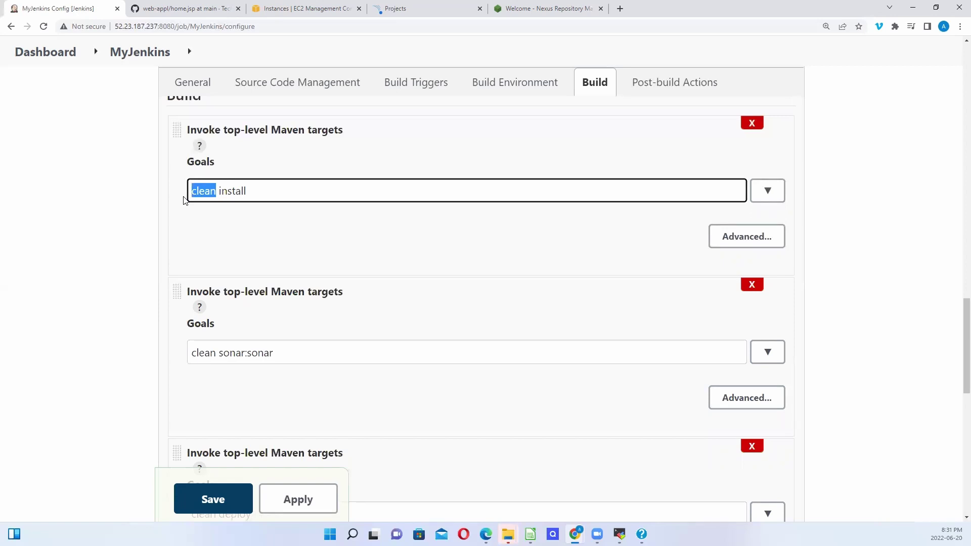
pyautogui.moveTo(216, 357); pyautogui.dragTo(189, 356)
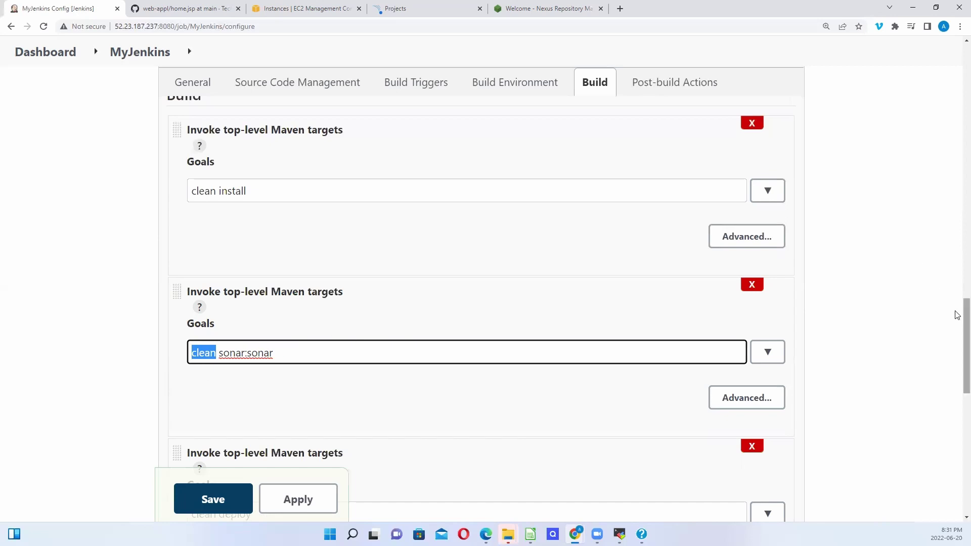
# Step: Review the job's E-mail Notification settings and look through the post-build actions that can be added
pyautogui.moveTo(957, 315); pyautogui.dragTo(958, 380)
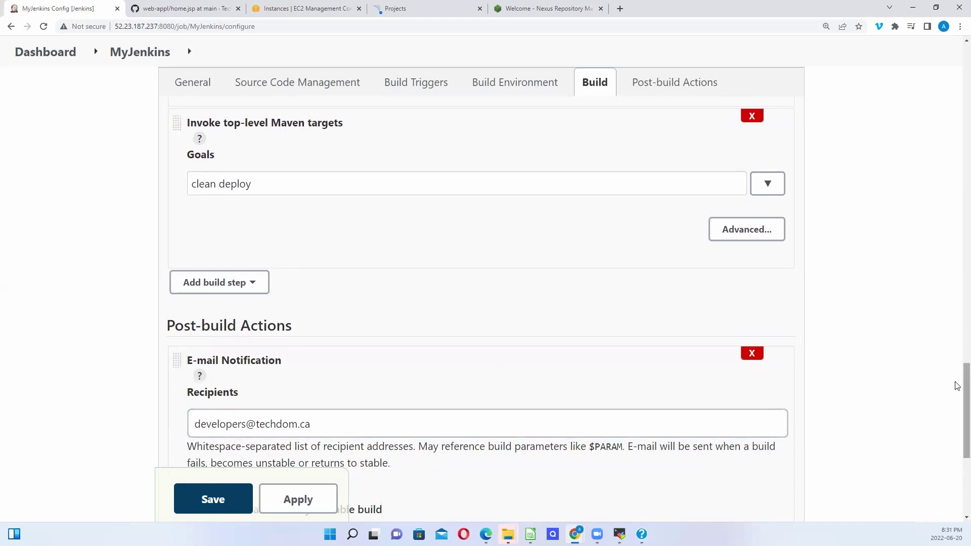
pyautogui.moveTo(958, 380); pyautogui.dragTo(957, 426)
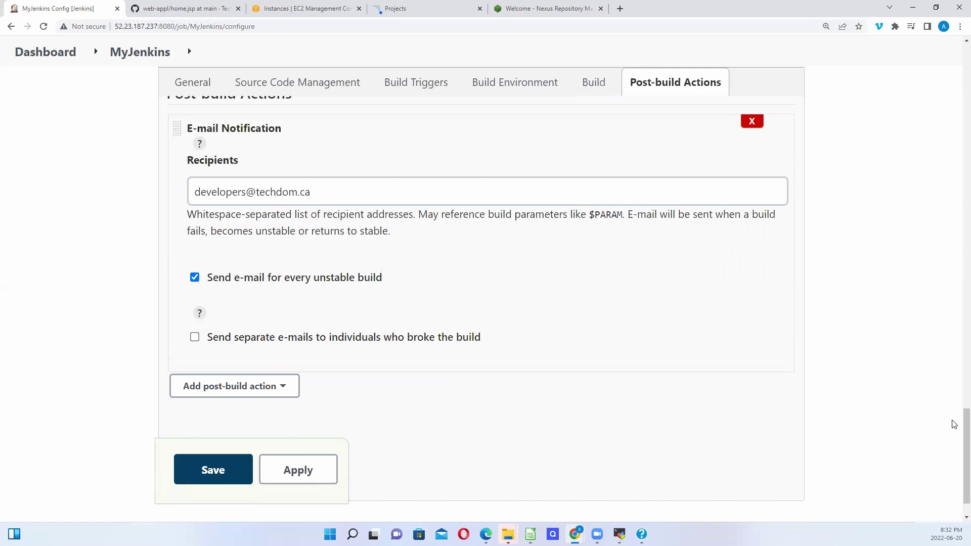
pyautogui.scroll(12, 951, 384)
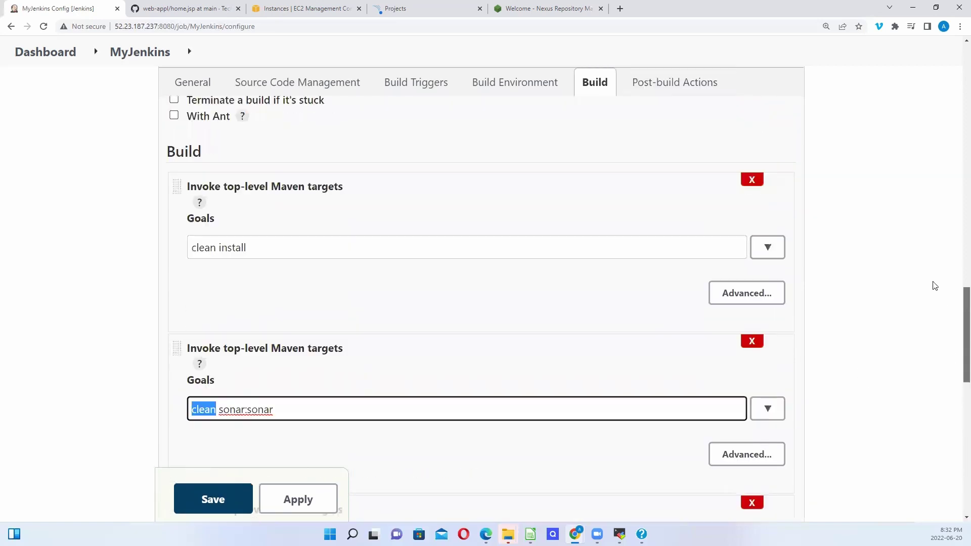
pyautogui.scroll(6, 942, 303)
pyautogui.scroll(-15, 925, 241)
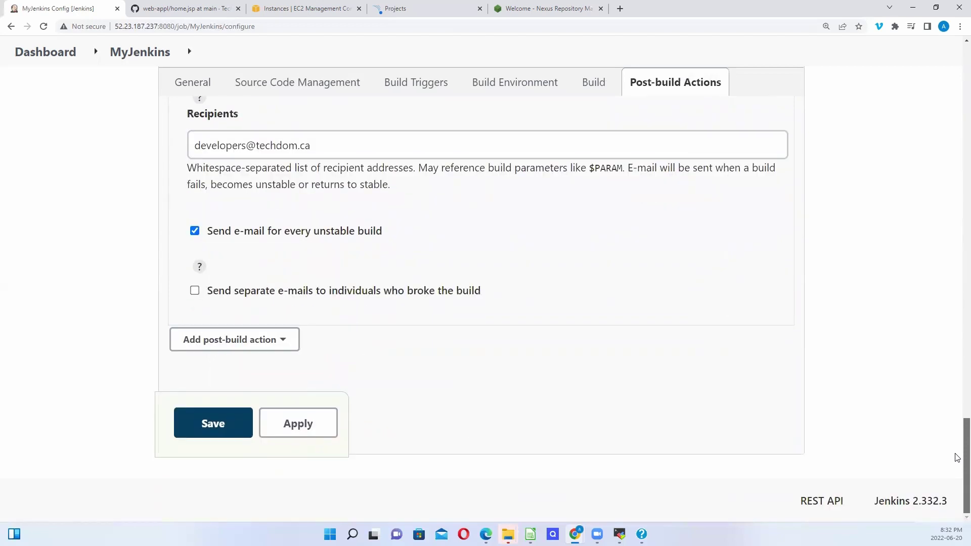
pyautogui.click(285, 342)
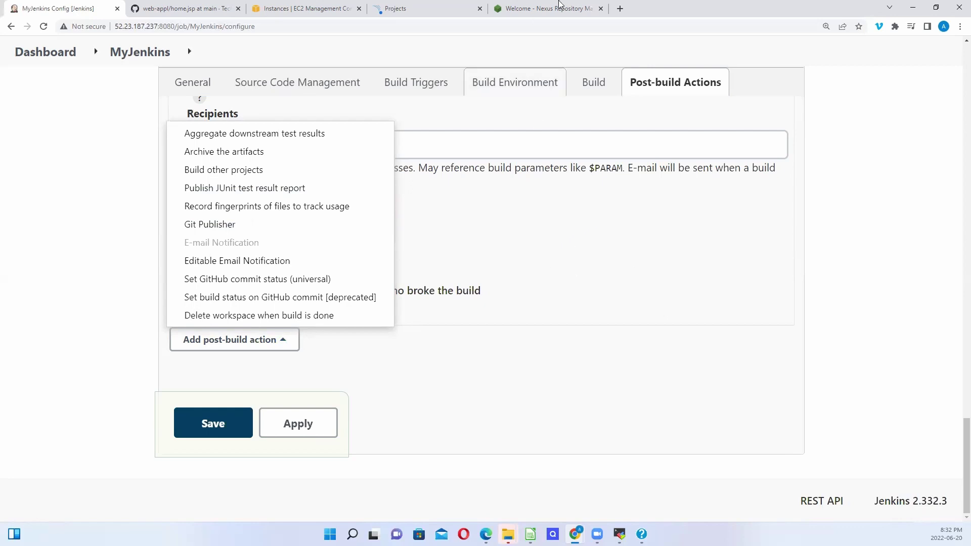
pyautogui.click(560, 259)
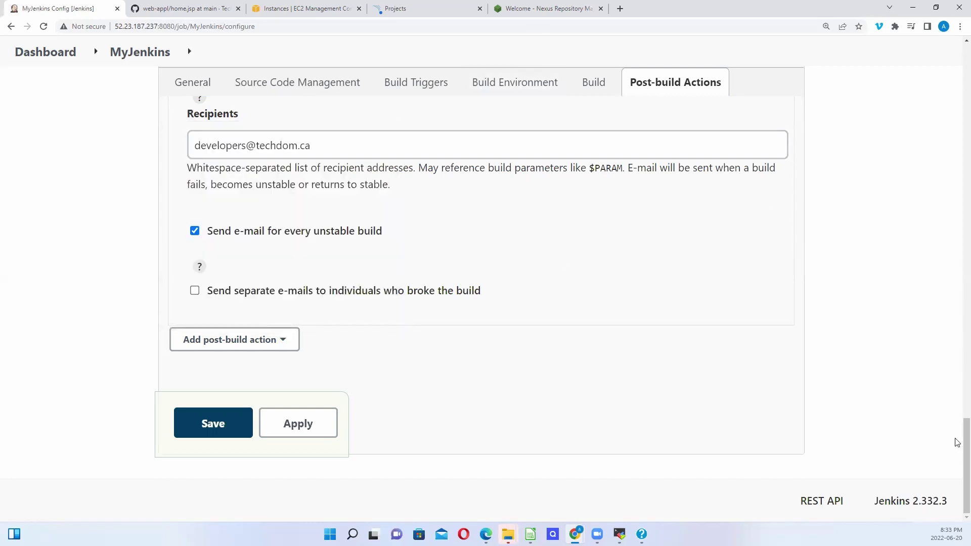
# Step: Leave the MyJenkins configuration without saving and return to the dashboard
pyautogui.moveTo(957, 443); pyautogui.dragTo(915, 104)
pyautogui.scroll(2, 914, 104)
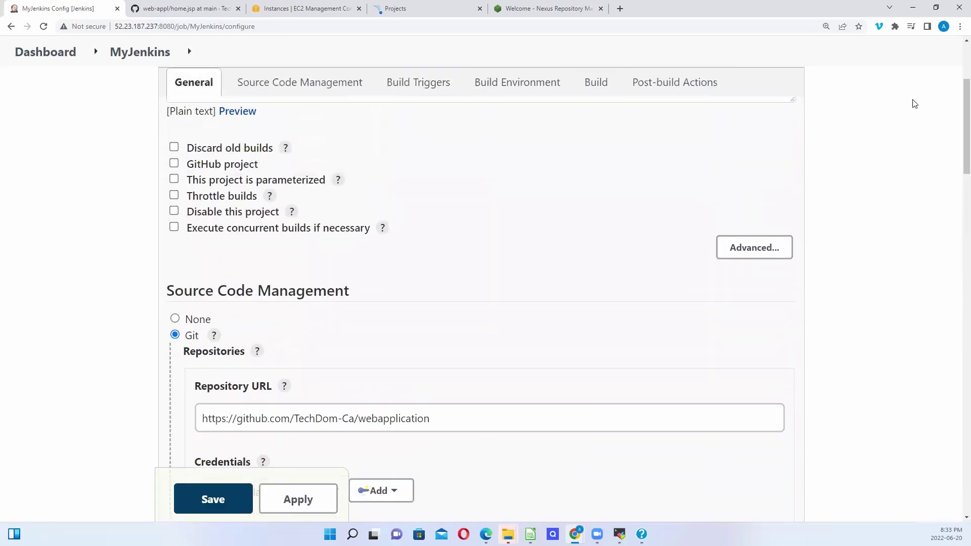
pyautogui.click(57, 54)
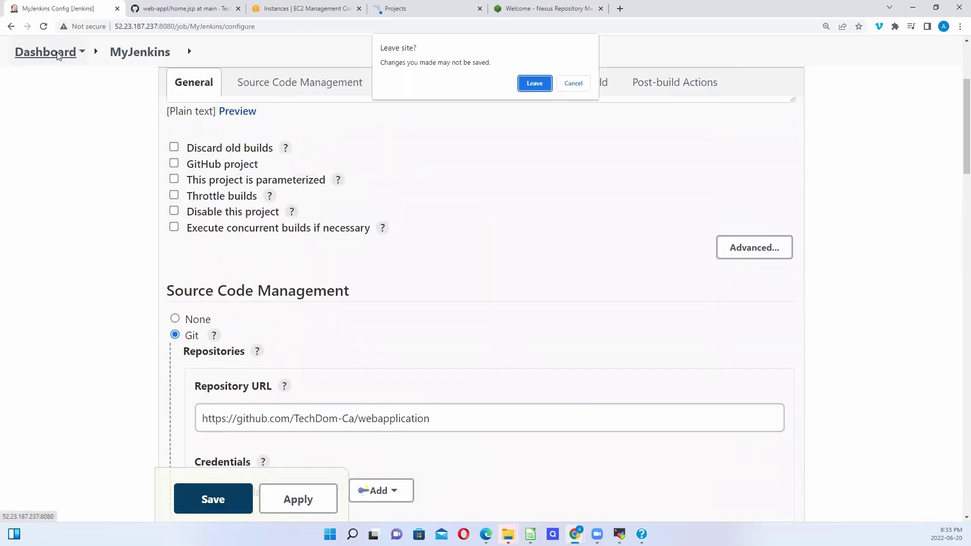
pyautogui.click(534, 84)
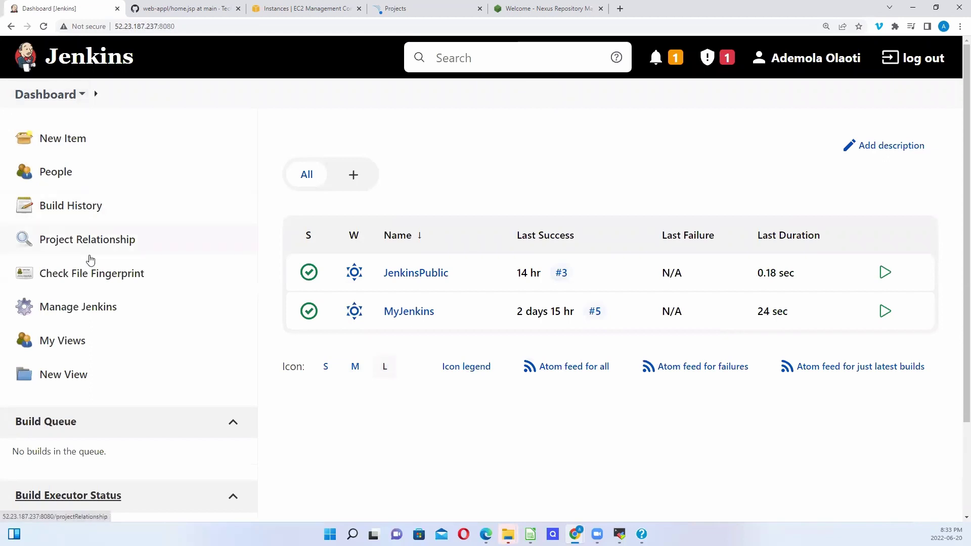
# Step: Search the available plugins in the Plugin Manager for "deploy t"
pyautogui.click(87, 310)
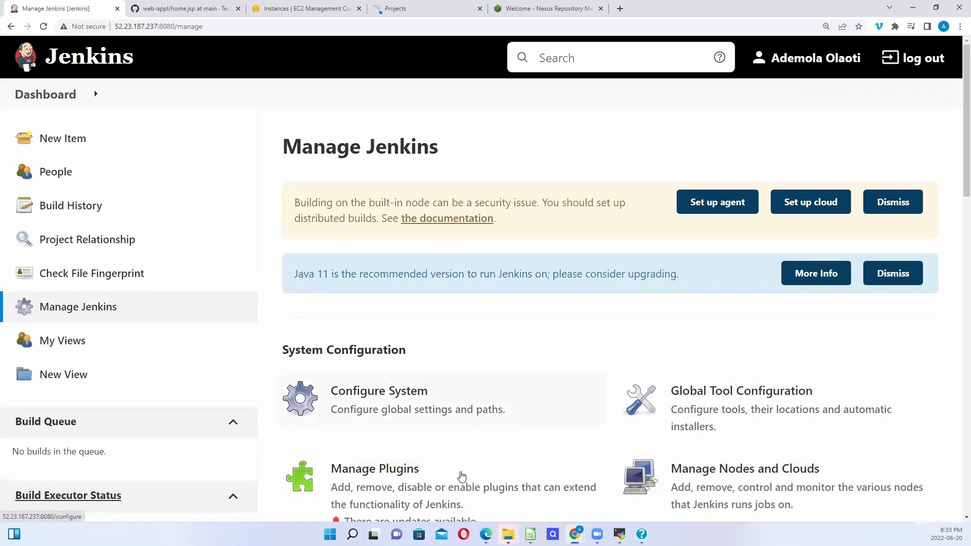
pyautogui.click(354, 471)
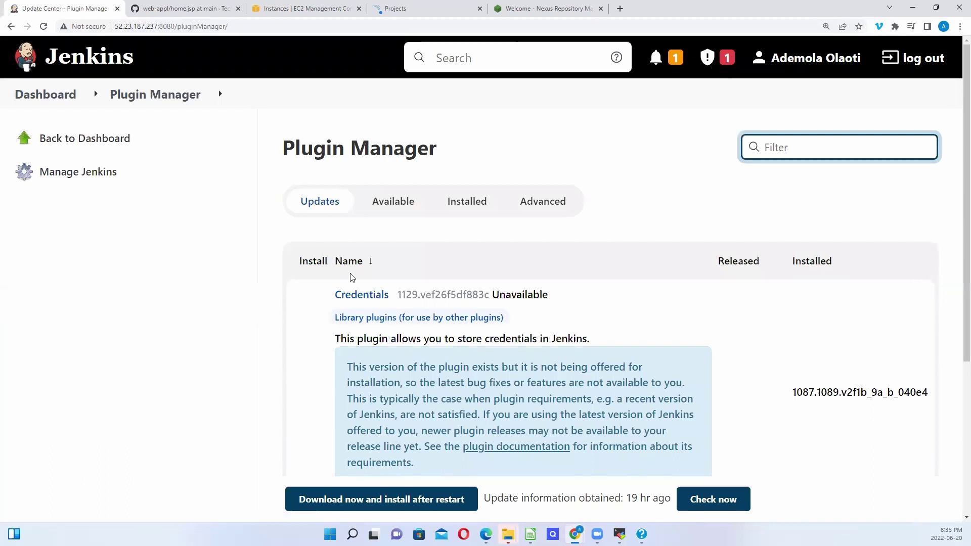
pyautogui.click(393, 204)
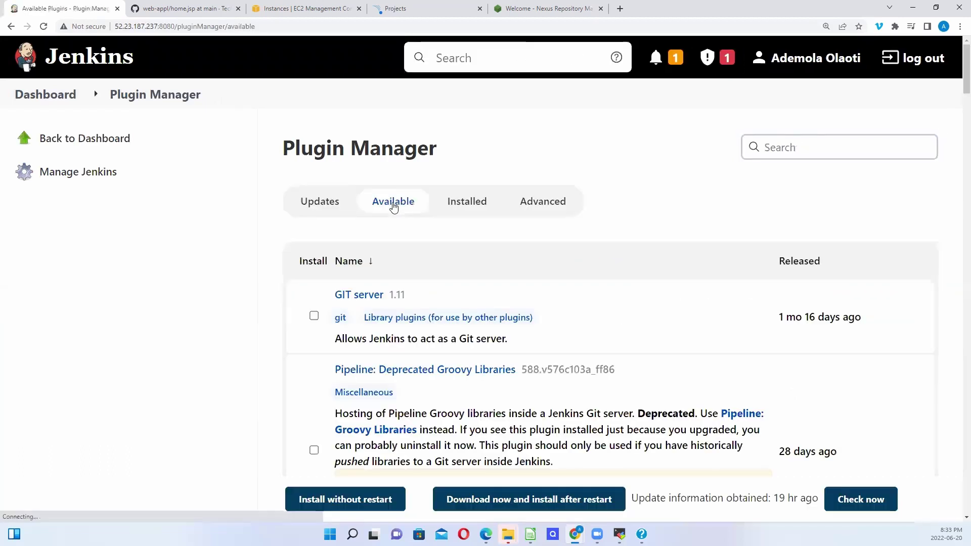
pyautogui.click(781, 148)
pyautogui.write('deplo')
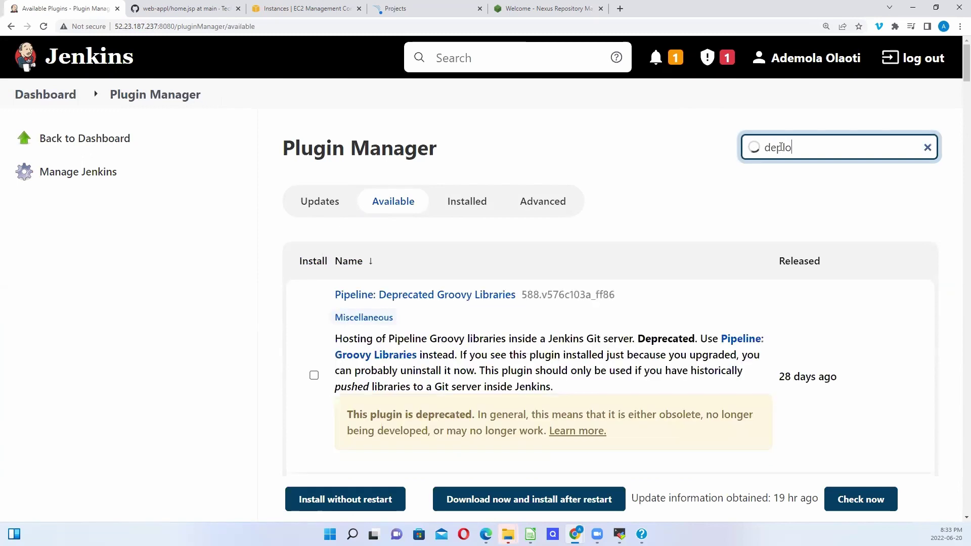
pyautogui.write('y t')
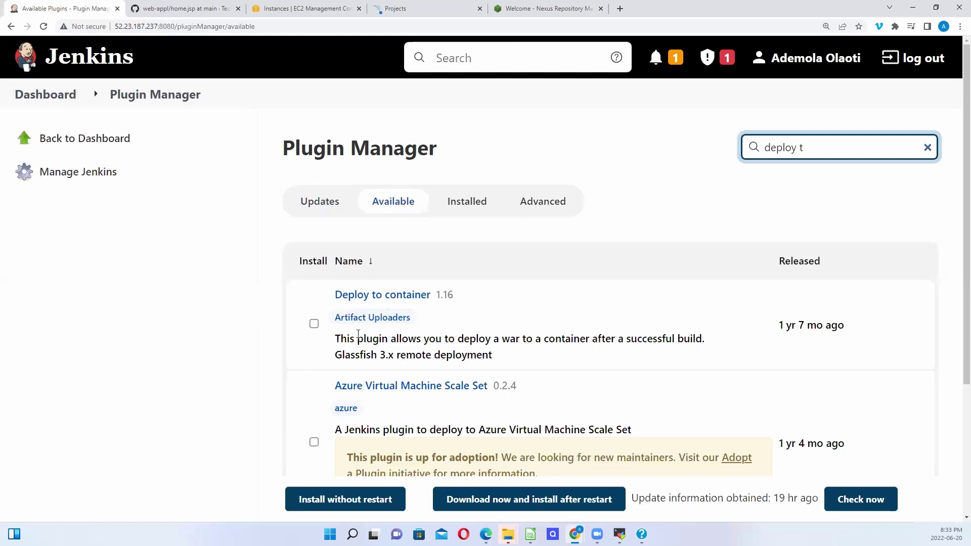
# Step: Install the Deploy to container plugin without a restart and return to the dashboard
pyautogui.click(315, 324)
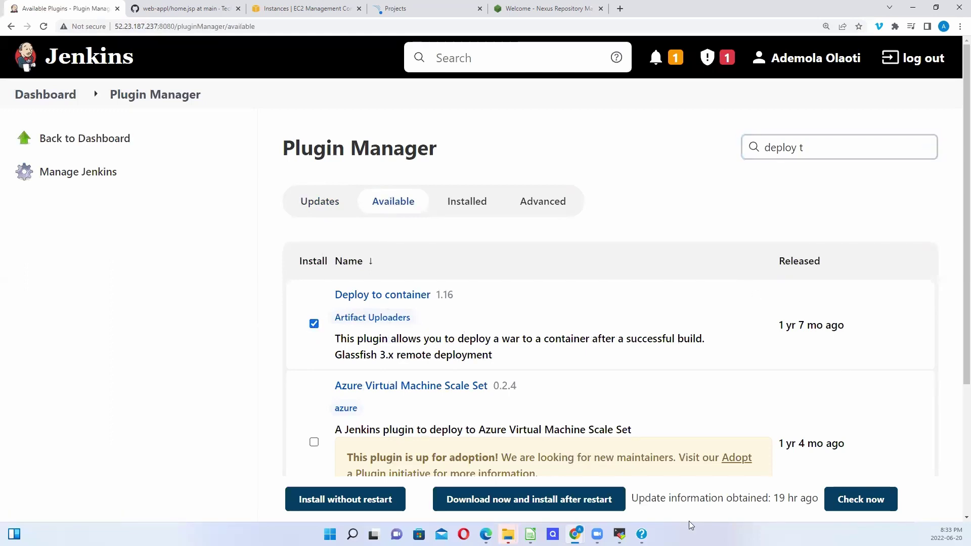
pyautogui.click(361, 503)
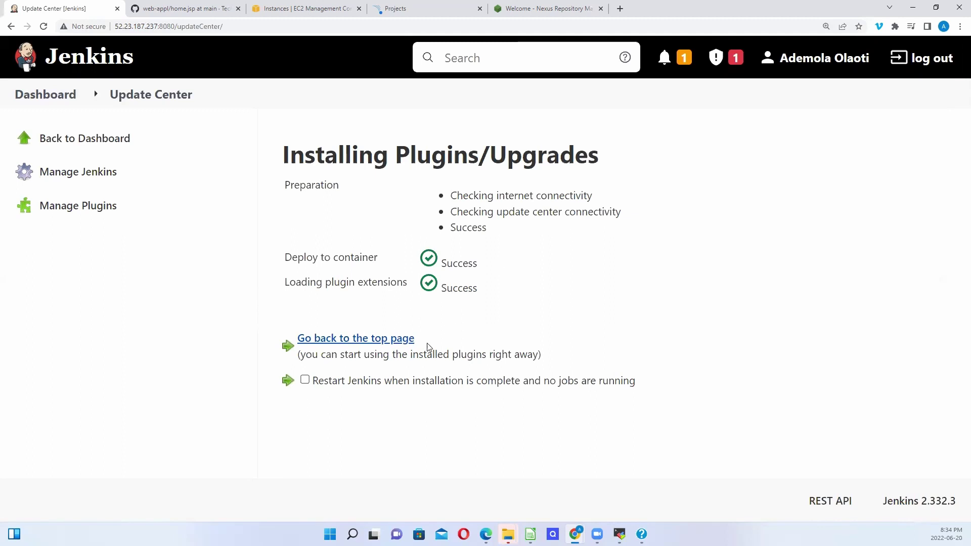
pyautogui.click(115, 138)
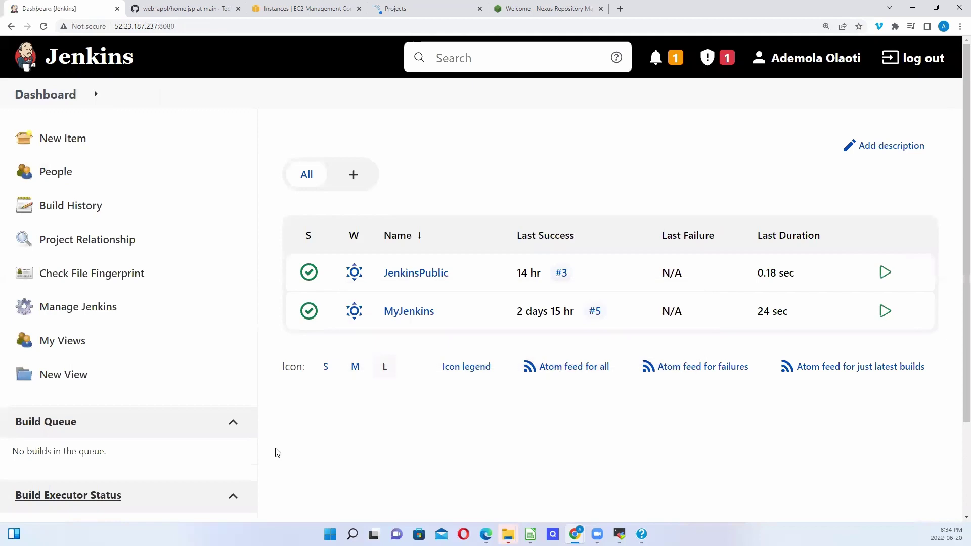
# Step: Open the configuration of the MyJenkins job
pyautogui.click(408, 311)
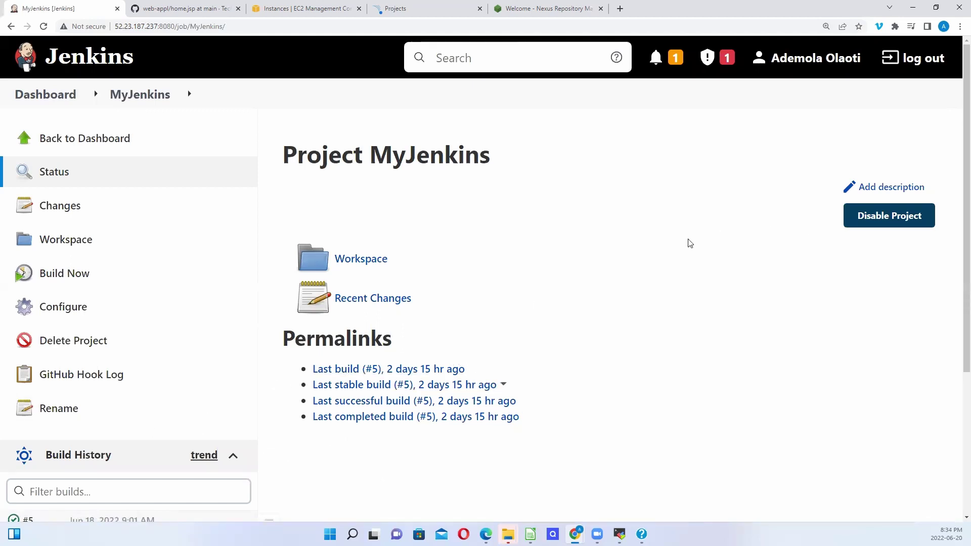
pyautogui.scroll(-3, 955, 218)
pyautogui.scroll(-1, 956, 167)
pyautogui.scroll(3, 956, 166)
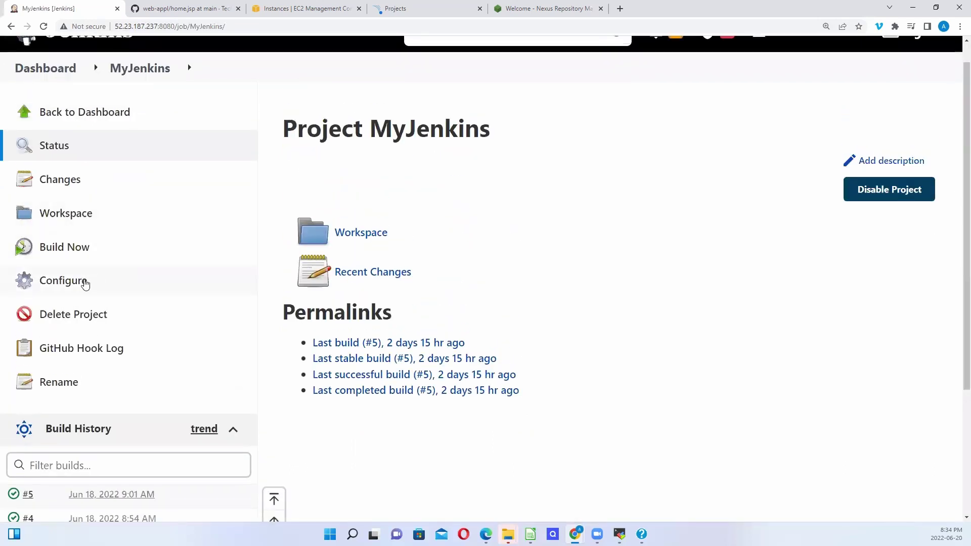
pyautogui.click(84, 283)
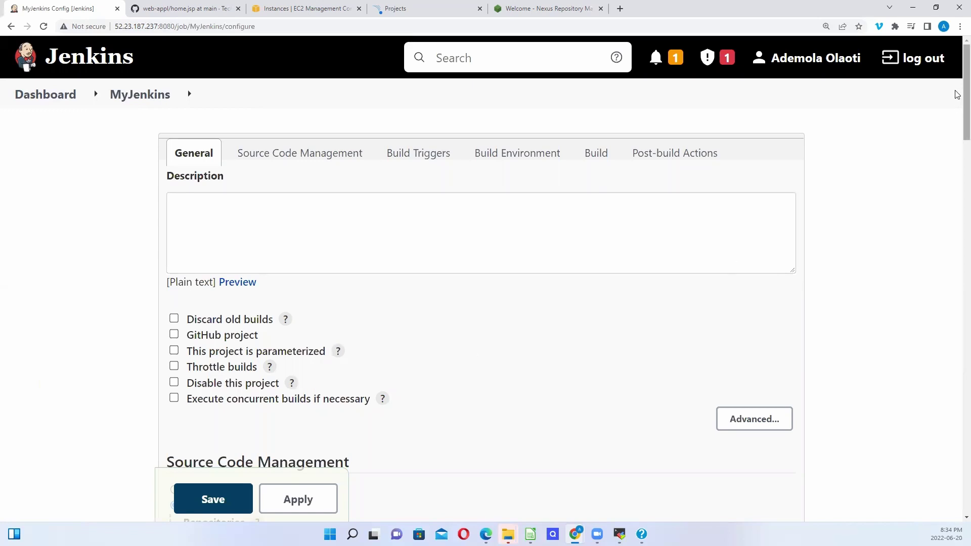
# Step: Toggle the job's GitHub hook trigger for GITScm polling and bring up the available post-build actions
pyautogui.moveTo(958, 96); pyautogui.dragTo(957, 289)
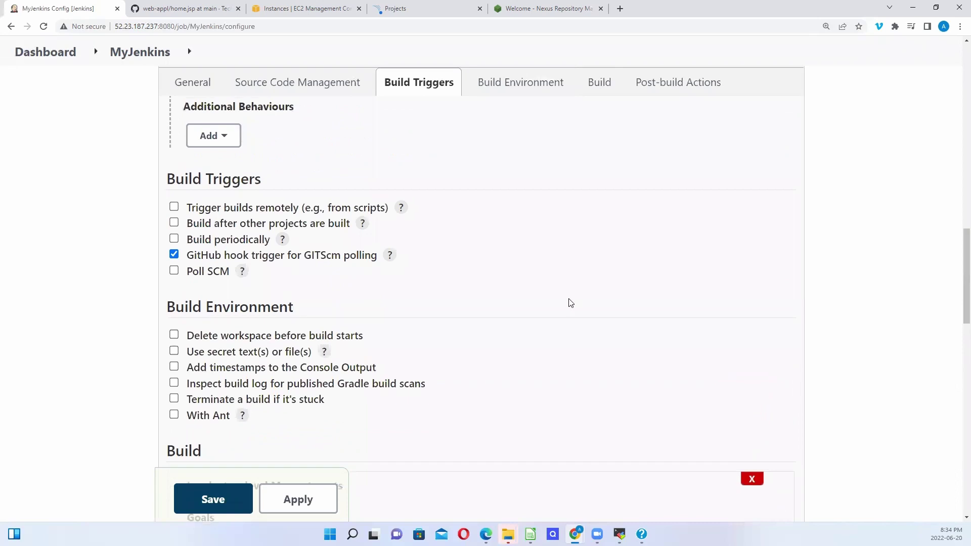
pyautogui.click(176, 255)
pyautogui.moveTo(958, 261); pyautogui.dragTo(957, 455)
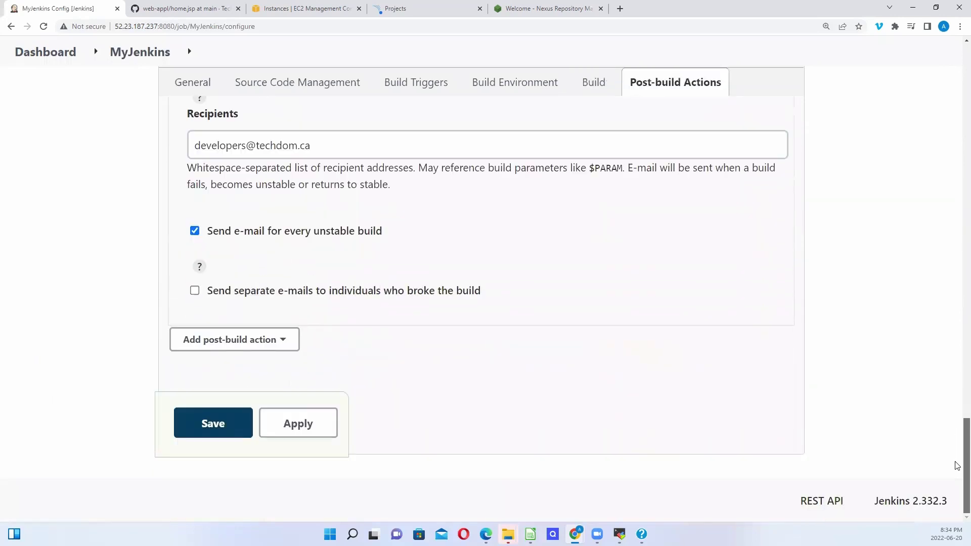
pyautogui.click(284, 346)
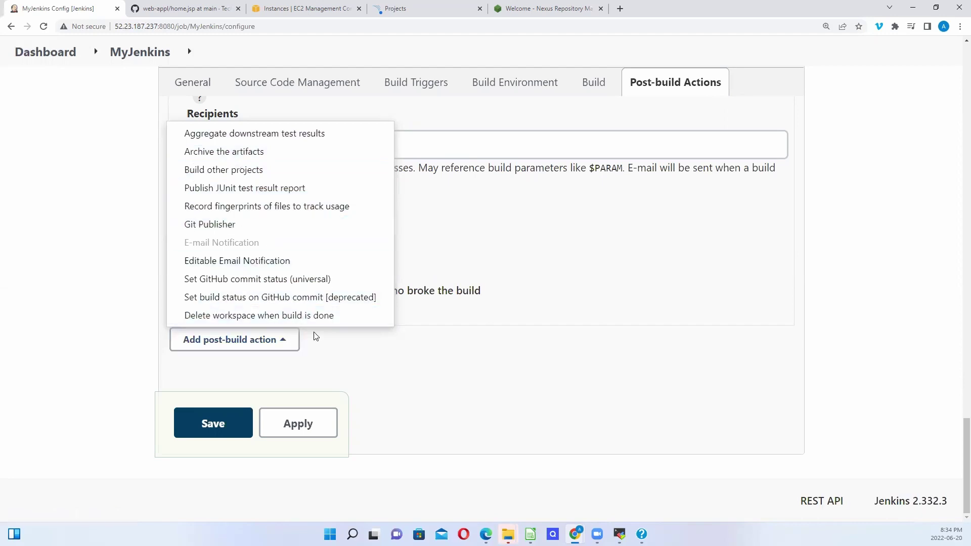
# Step: Reload the MyJenkins configuration, discarding unsaved changes, and check the available post-build actions again
pyautogui.click(243, 31)
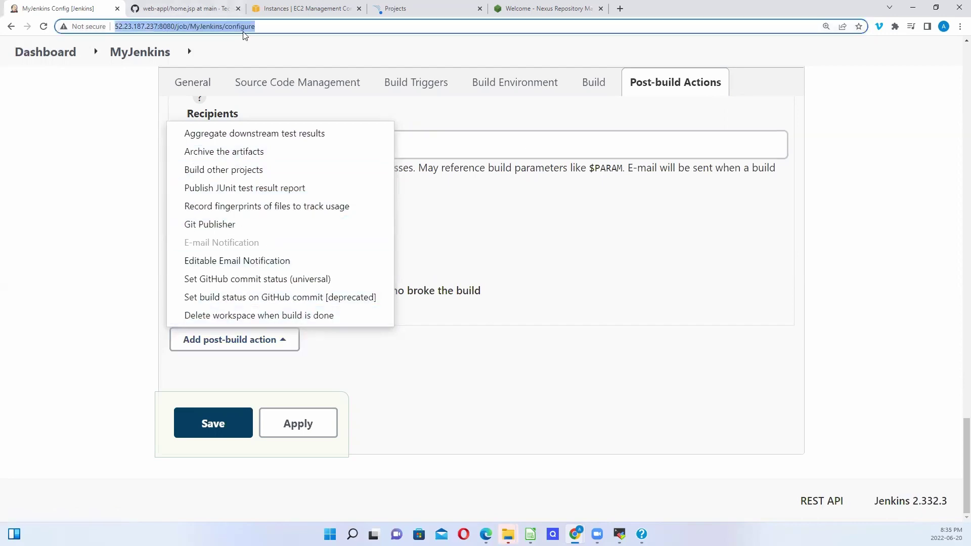
pyautogui.press('Return')
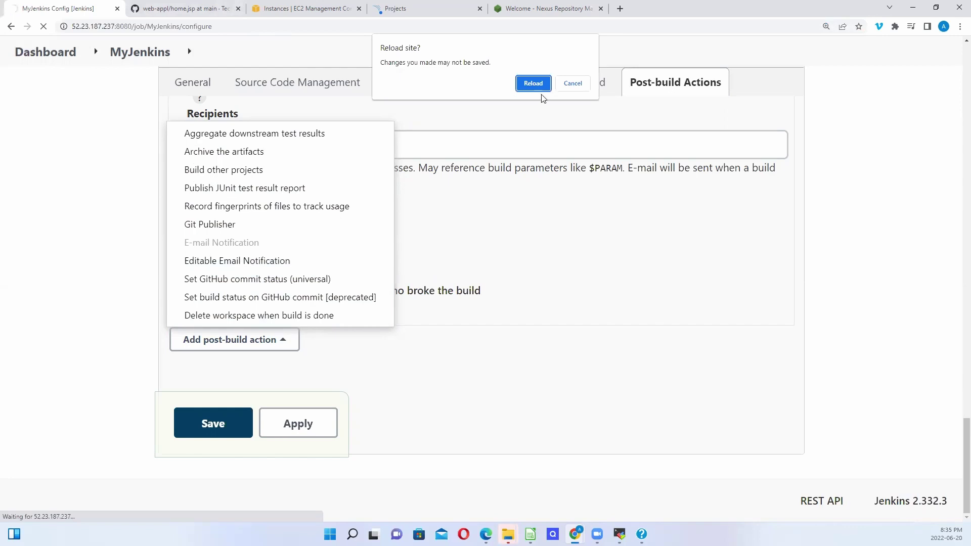
pyautogui.click(531, 83)
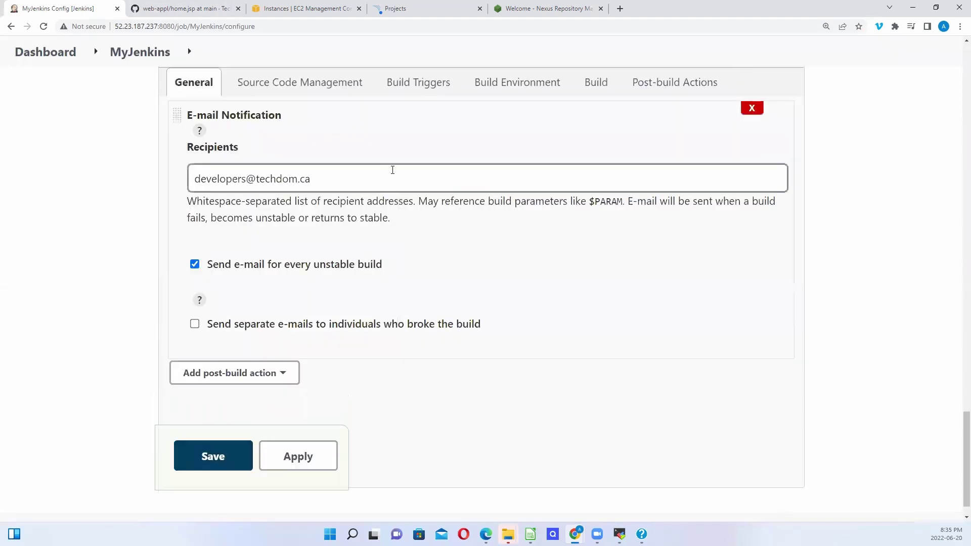
pyautogui.click(283, 375)
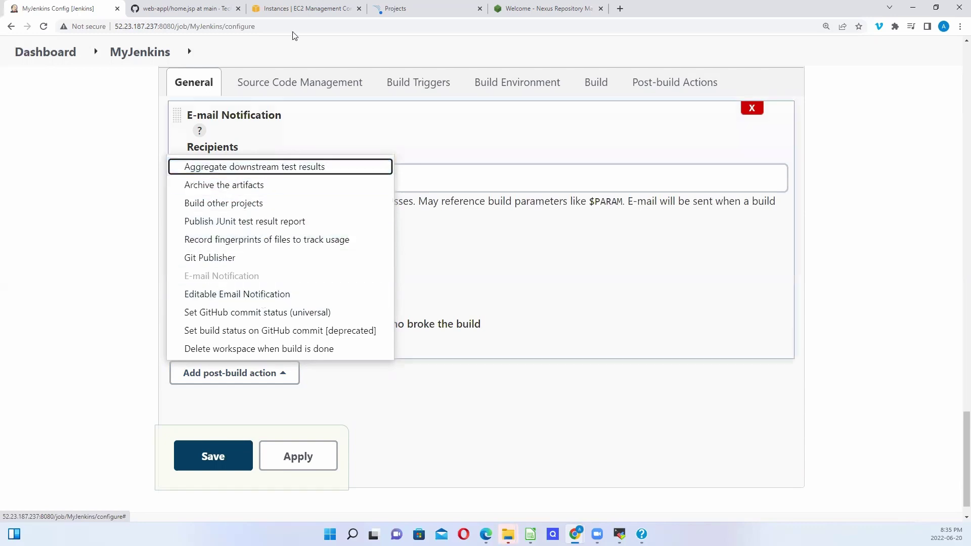
# Step: Leave the job configuration without saving and search the installed plugins in the Plugin Manager for "deplo"
pyautogui.click(46, 55)
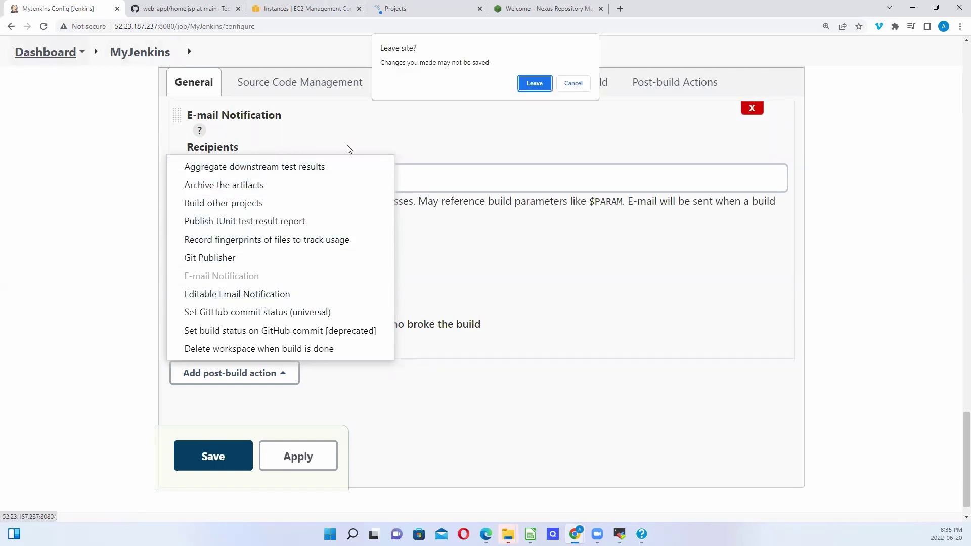
pyautogui.click(535, 83)
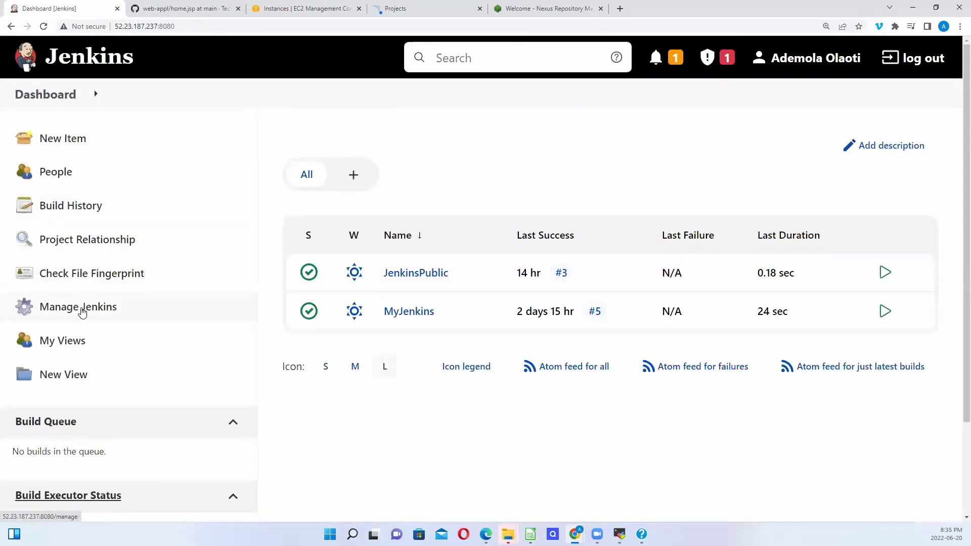
pyautogui.click(82, 316)
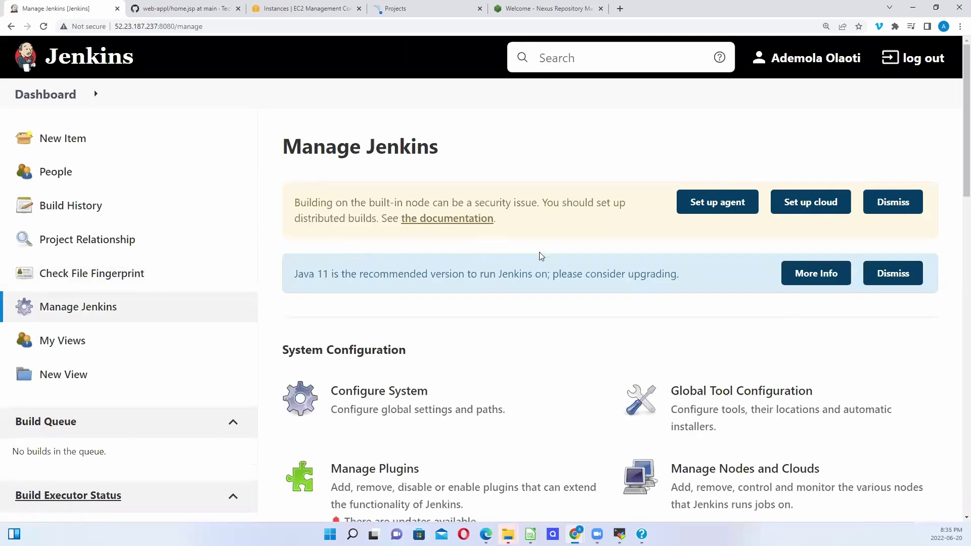
pyautogui.click(392, 458)
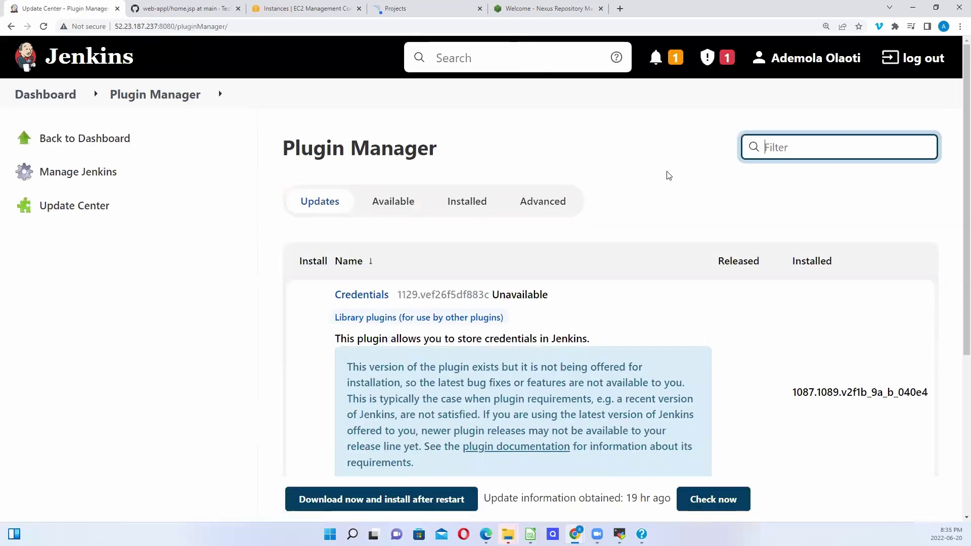
pyautogui.click(466, 200)
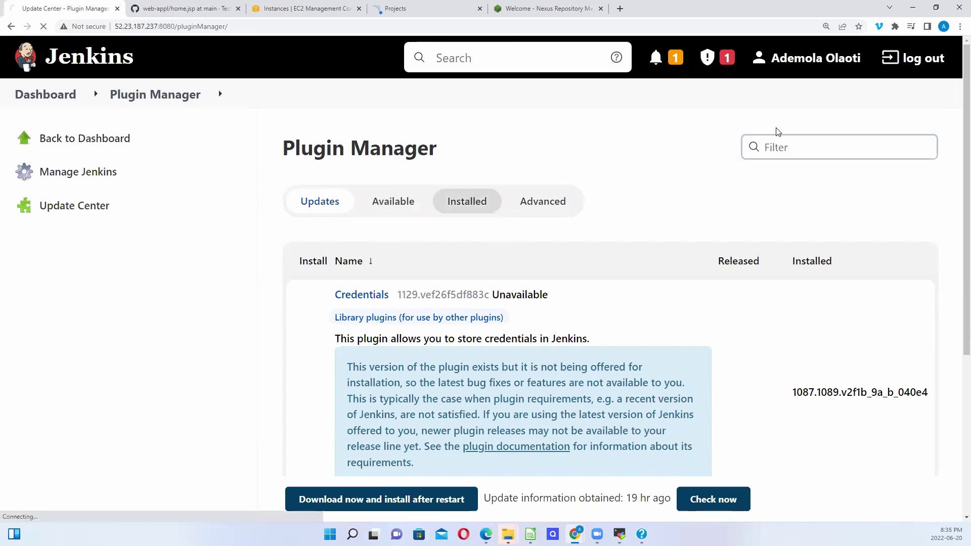
pyautogui.click(778, 152)
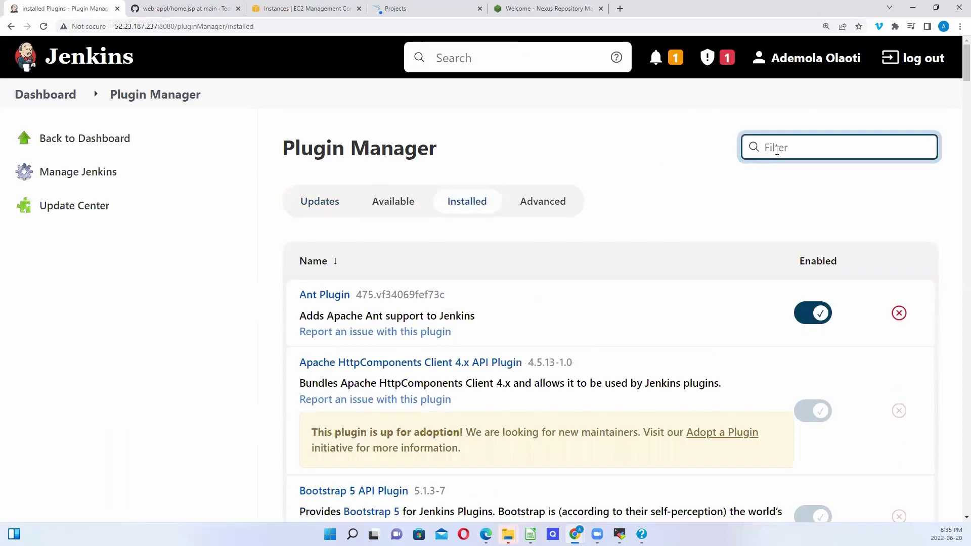
pyautogui.write('de')
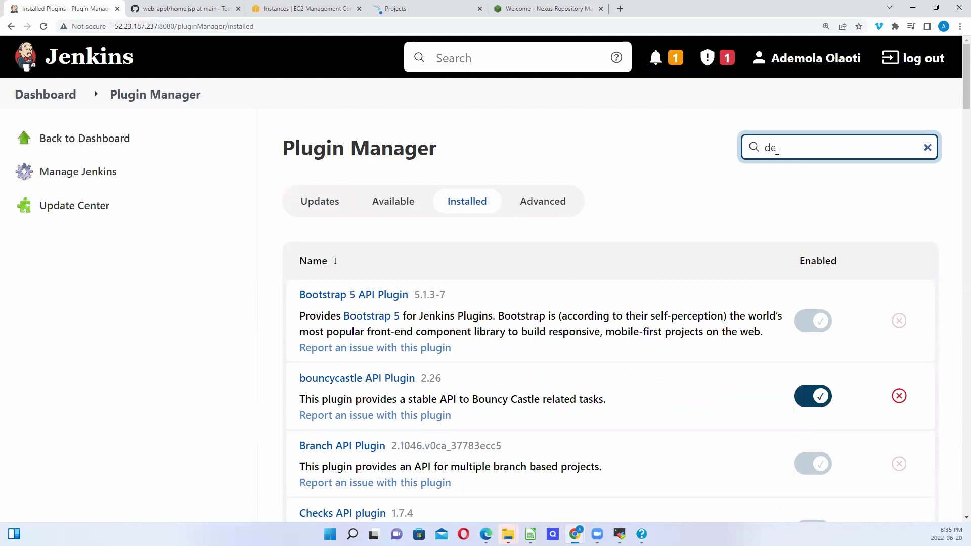
pyautogui.write('plot')
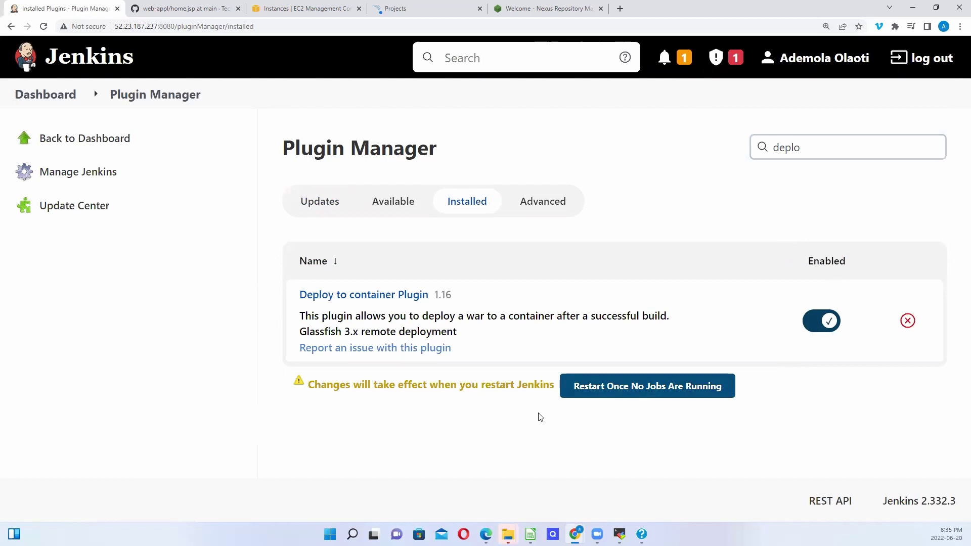
# Step: Restart Jenkins once no jobs are running and sign back in with the username and account password
pyautogui.click(636, 395)
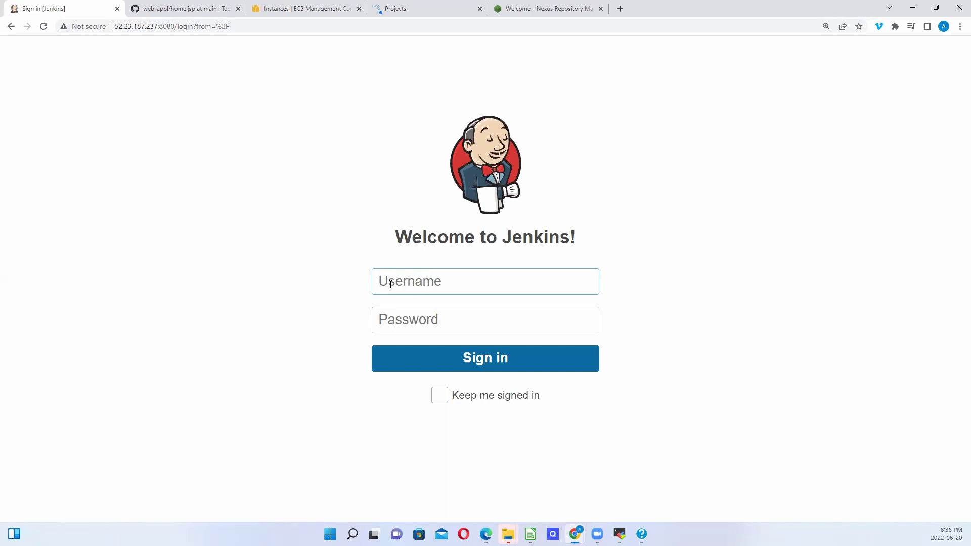
pyautogui.write('Ademola')
pyautogui.click(400, 326)
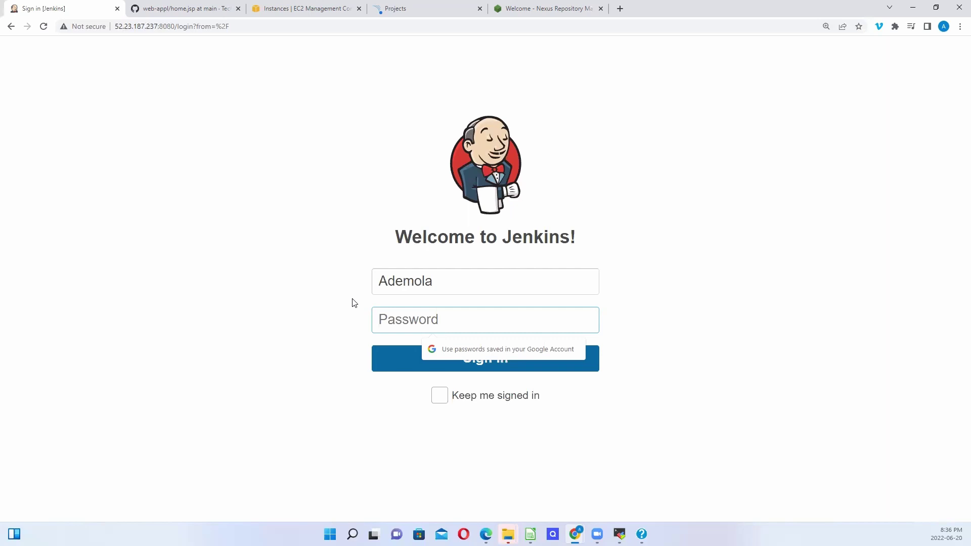
pyautogui.write('*****')
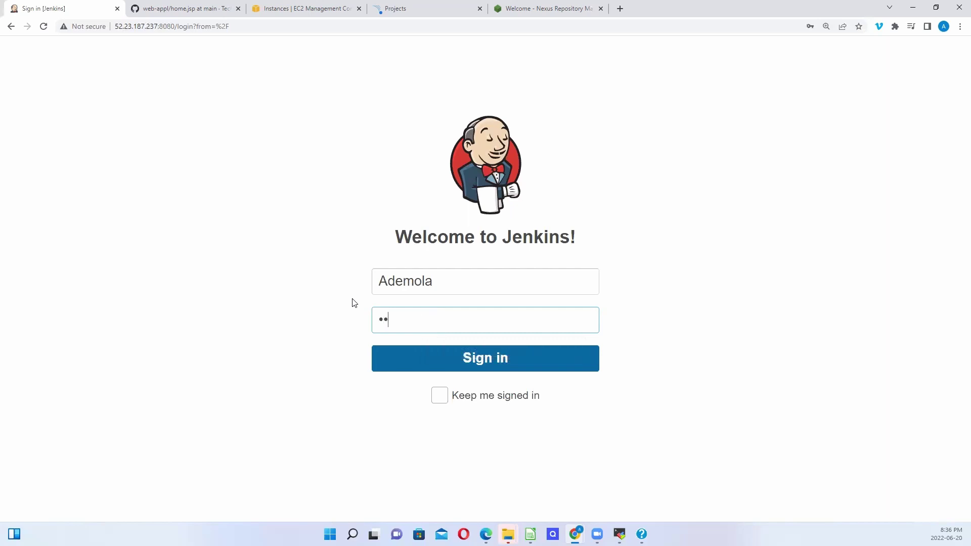
pyautogui.write('****')
pyautogui.click(480, 367)
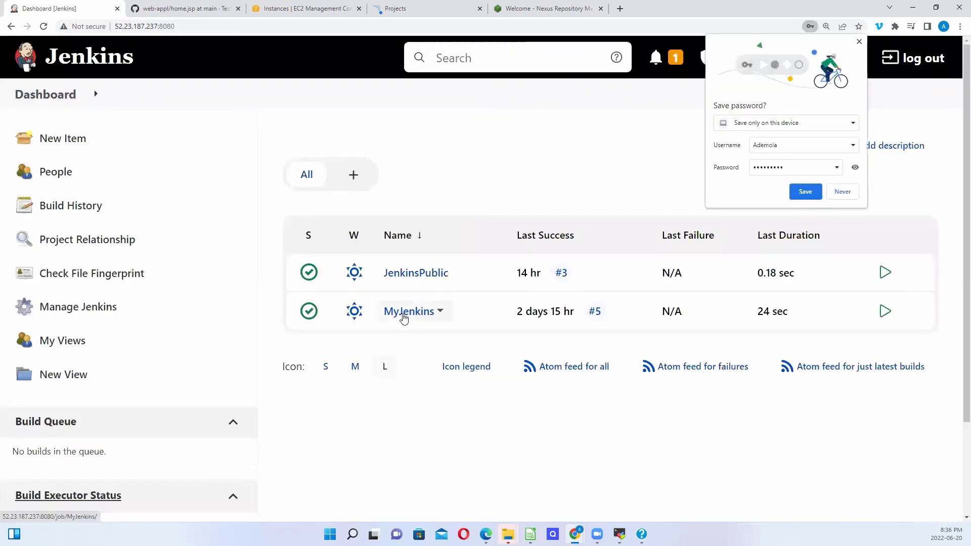
# Step: Show the installed plugins in the Plugin Manager
pyautogui.click(89, 312)
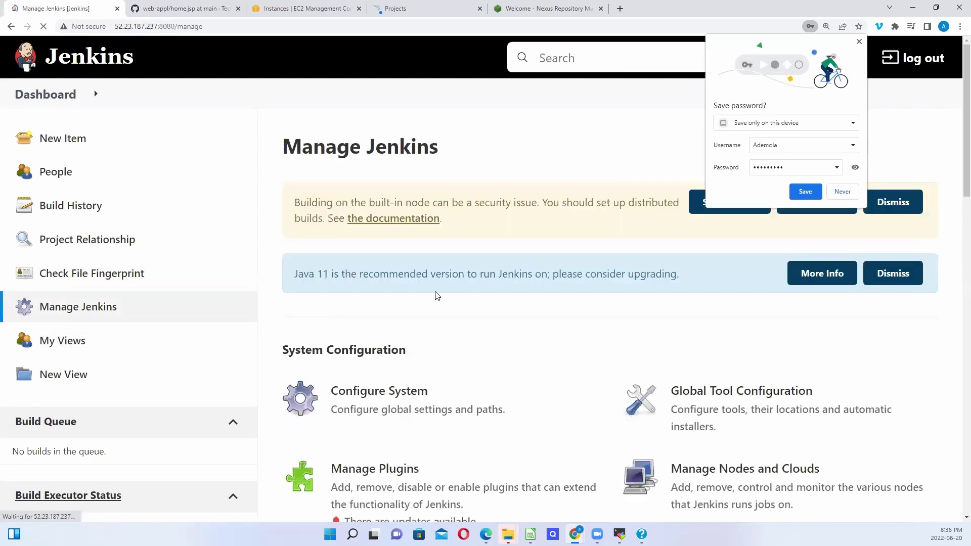
pyautogui.click(410, 470)
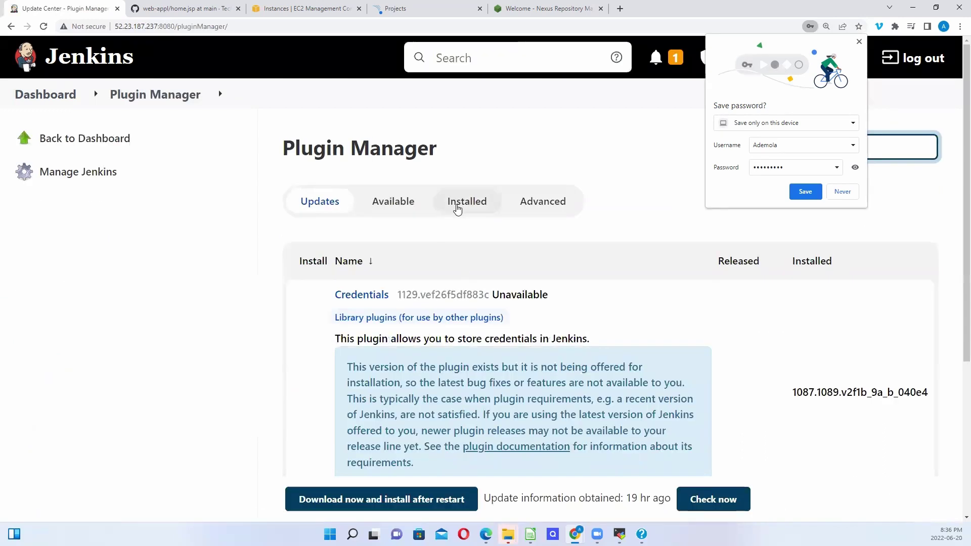
pyautogui.click(456, 208)
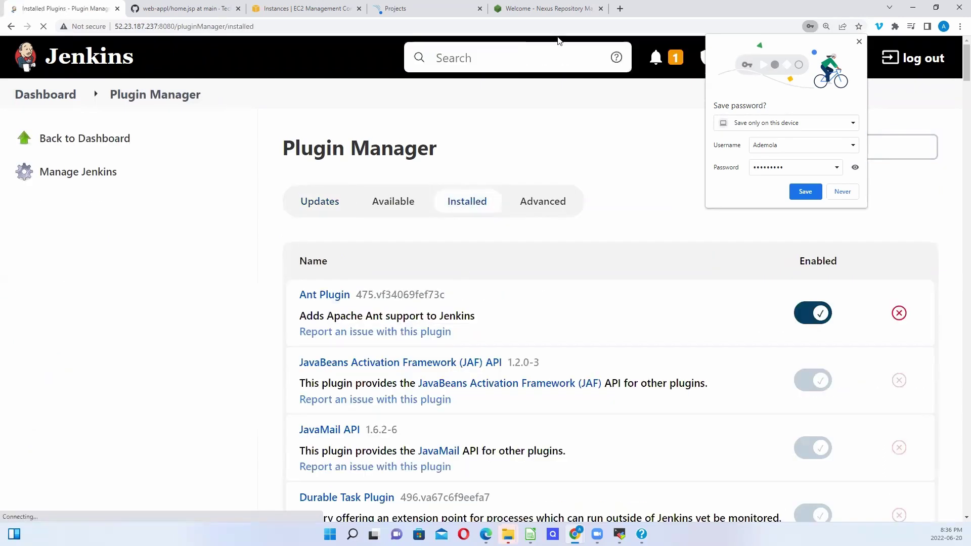
pyautogui.click(466, 60)
pyautogui.write('deploy')
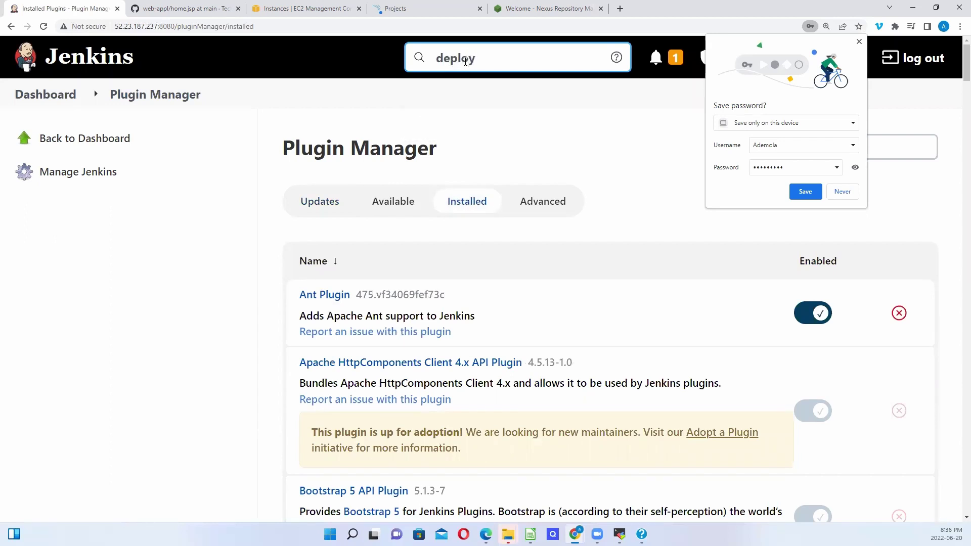
pyautogui.write(' to c')
# Step: Dismiss the browser's save-password prompt and filter the installed plugins for "deploy t"
pyautogui.click(859, 44)
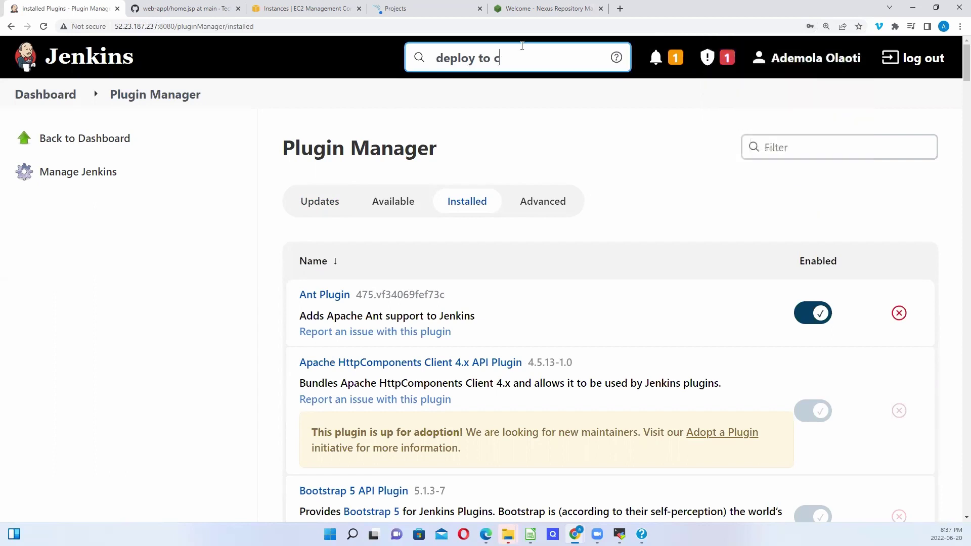
pyautogui.click(778, 147)
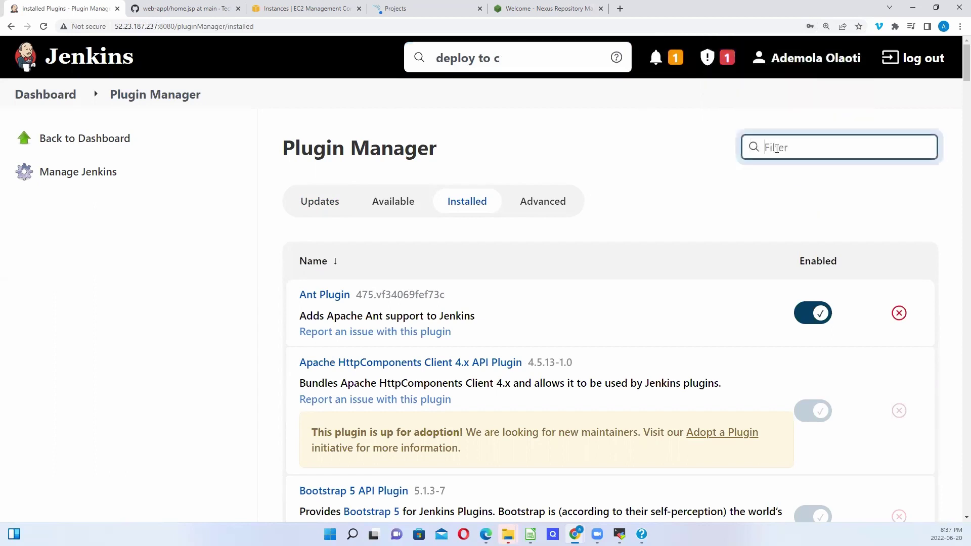
pyautogui.write('dep')
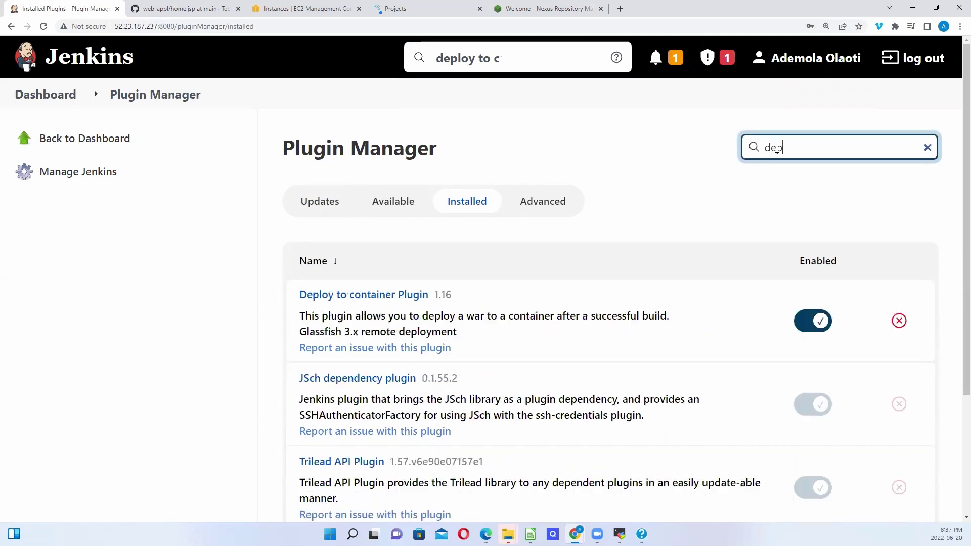
pyautogui.write('loy t')
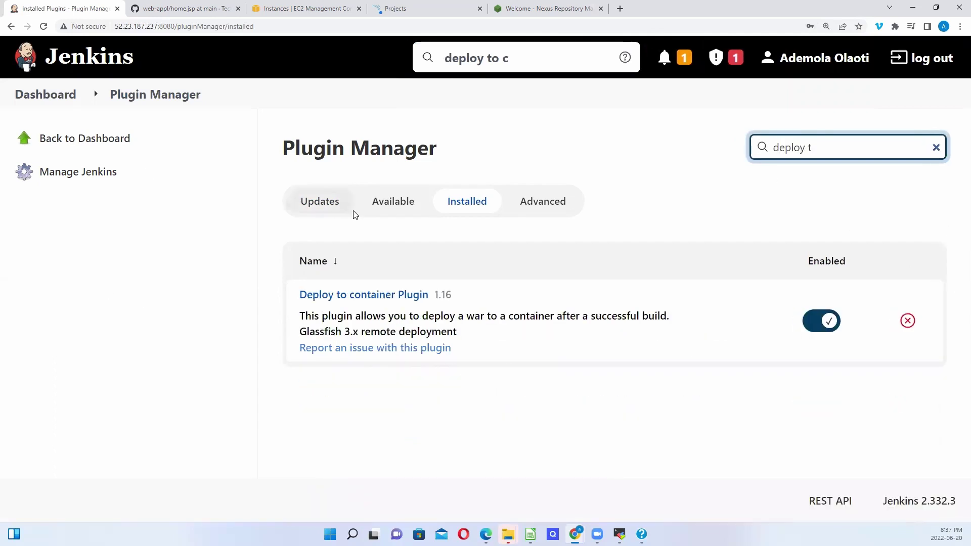
# Step: Leave the Plugin Manager for the dashboard and open the MyJenkins job's configuration
pyautogui.click(84, 144)
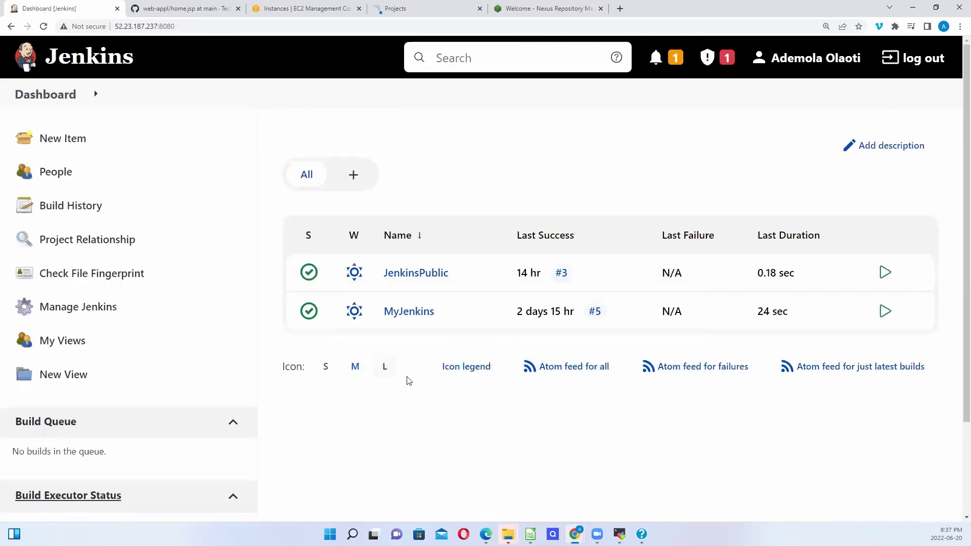
pyautogui.click(410, 312)
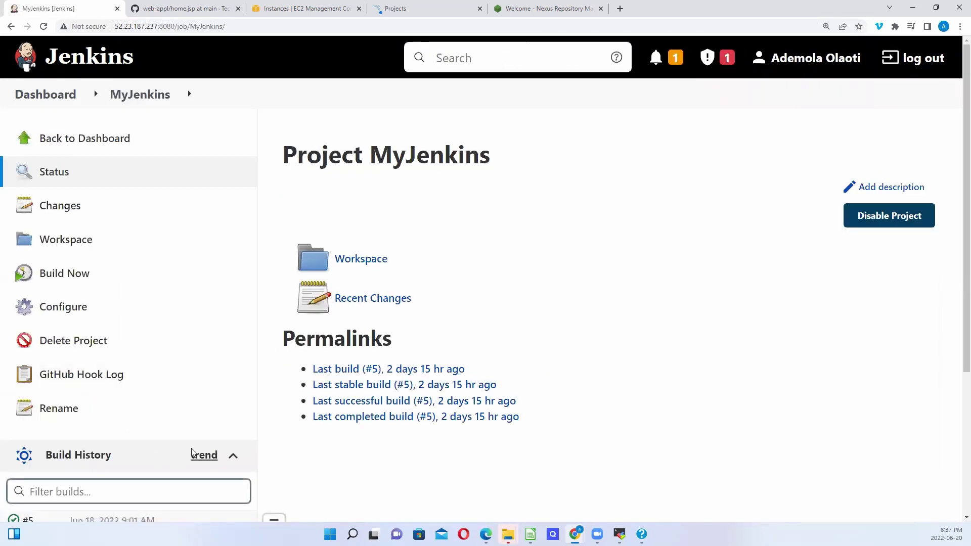
pyautogui.click(62, 308)
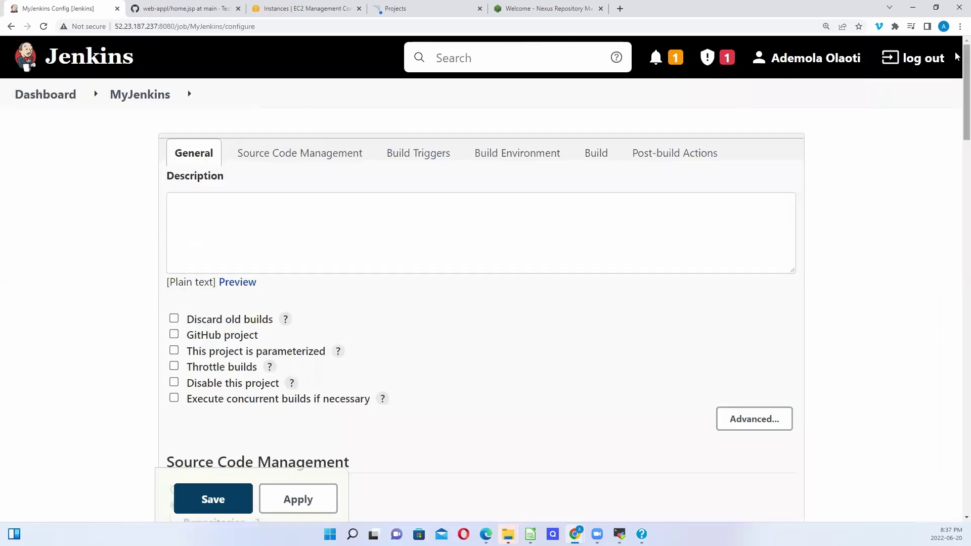
# Step: Add the "Deploy war/ear to a container" post-build action to the MyJenkins job
pyautogui.moveTo(966, 58); pyautogui.dragTo(956, 250)
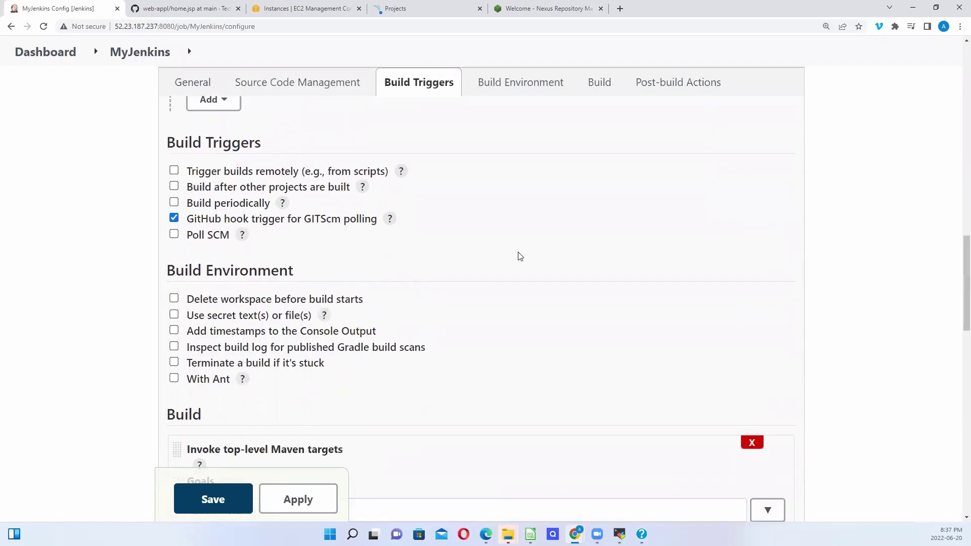
pyautogui.click(174, 219)
pyautogui.moveTo(957, 300); pyautogui.dragTo(958, 497)
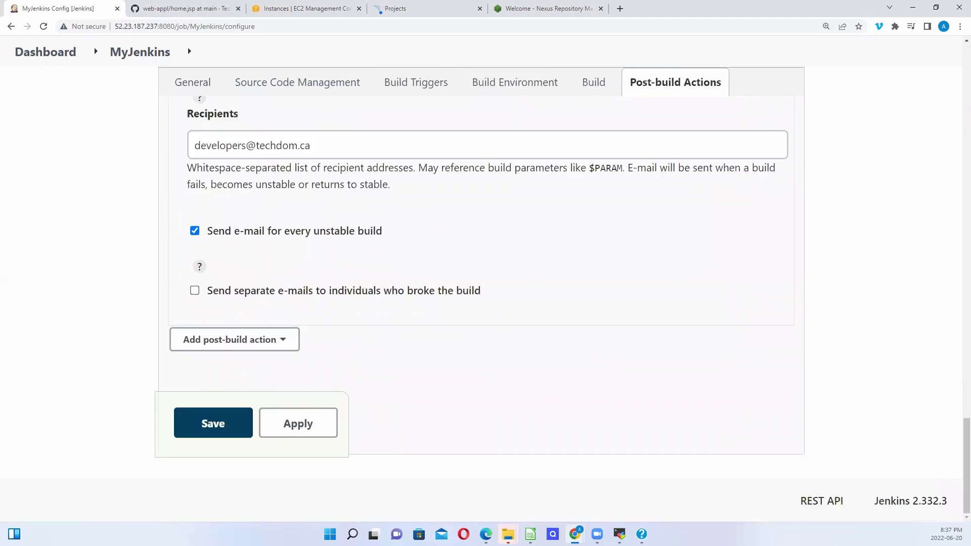
pyautogui.click(284, 342)
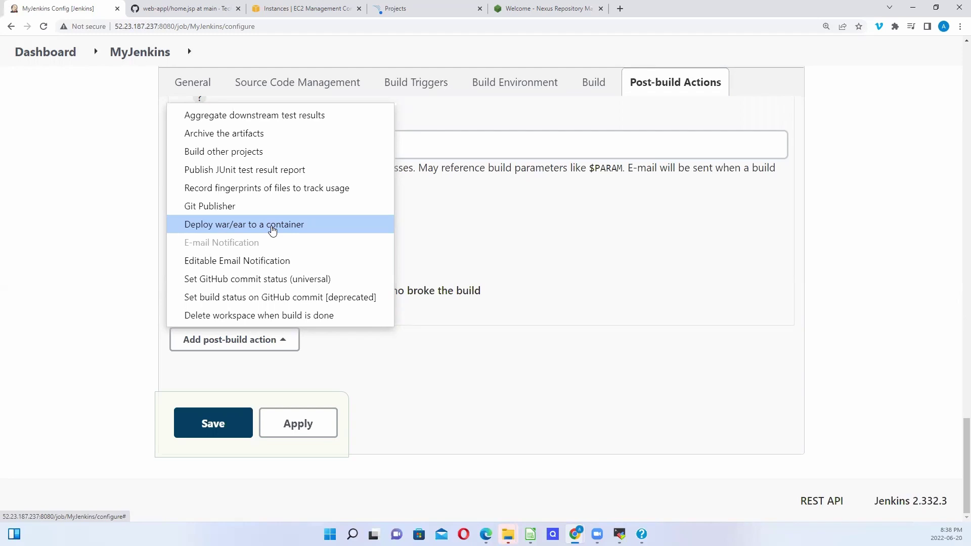
pyautogui.click(273, 230)
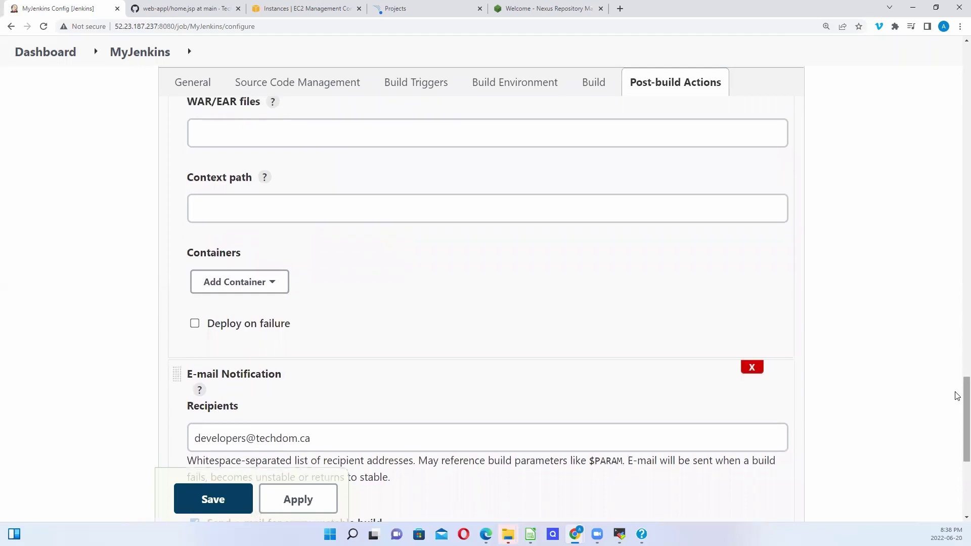
pyautogui.scroll(2, 958, 384)
pyautogui.moveTo(955, 378); pyautogui.dragTo(955, 379)
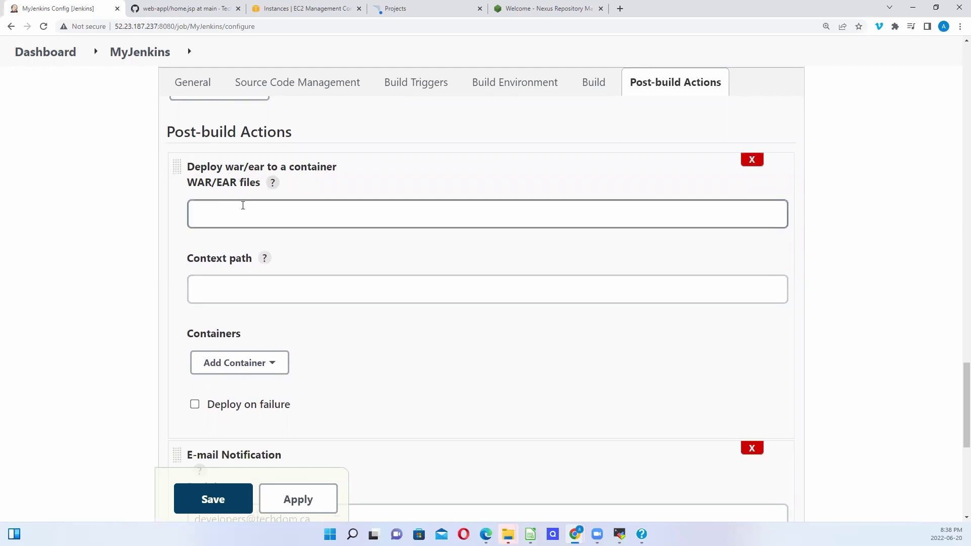
# Step: Set the deploy action's WAR/EAR files to target/*.war and add a Tomcat 9.x Remote container
pyautogui.click(225, 211)
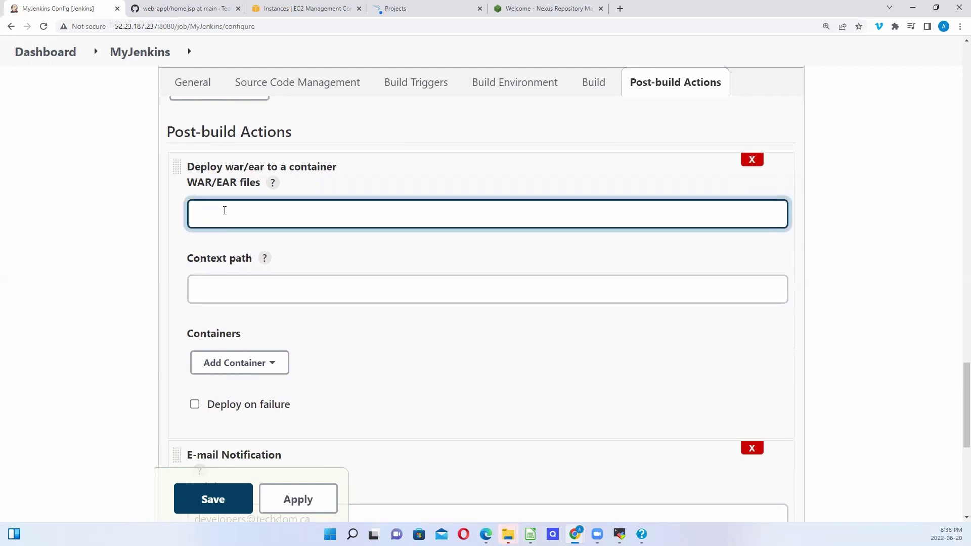
pyautogui.write('targe')
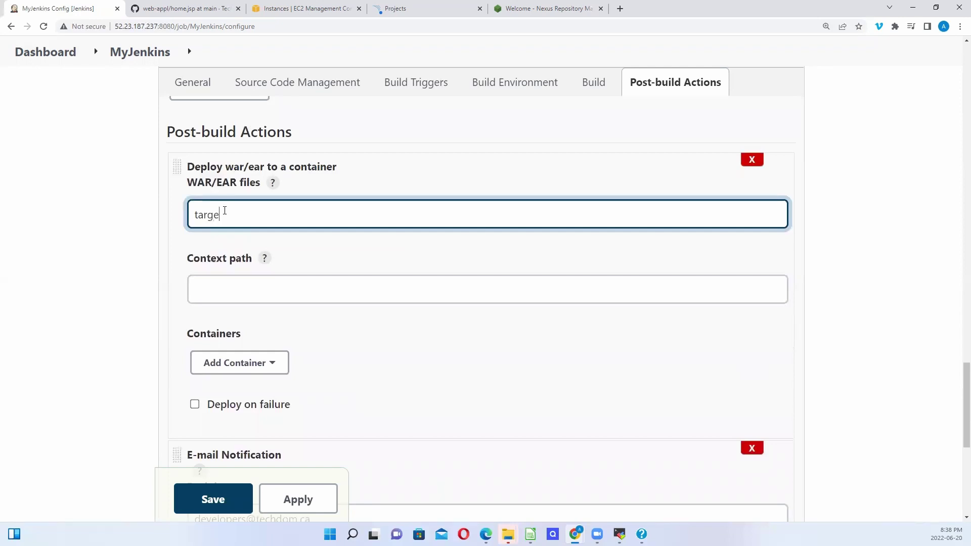
pyautogui.write('t')
pyautogui.write('/')
pyautogui.write('**')
pyautogui.write('wa')
pyautogui.write('r')
pyautogui.write('.')
pyautogui.moveTo(231, 214); pyautogui.dragTo(261, 214)
pyautogui.click(228, 213)
pyautogui.moveTo(226, 214); pyautogui.dragTo(259, 210)
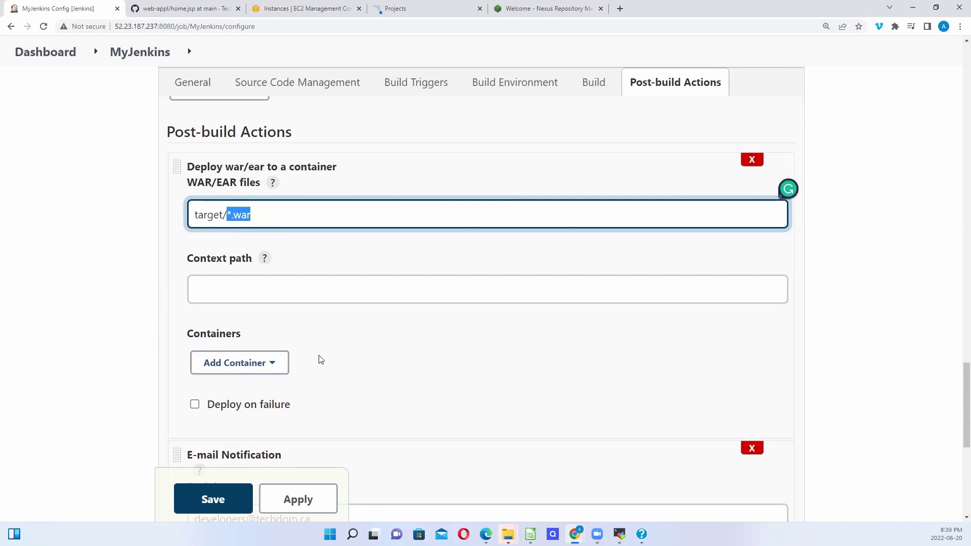
pyautogui.click(274, 368)
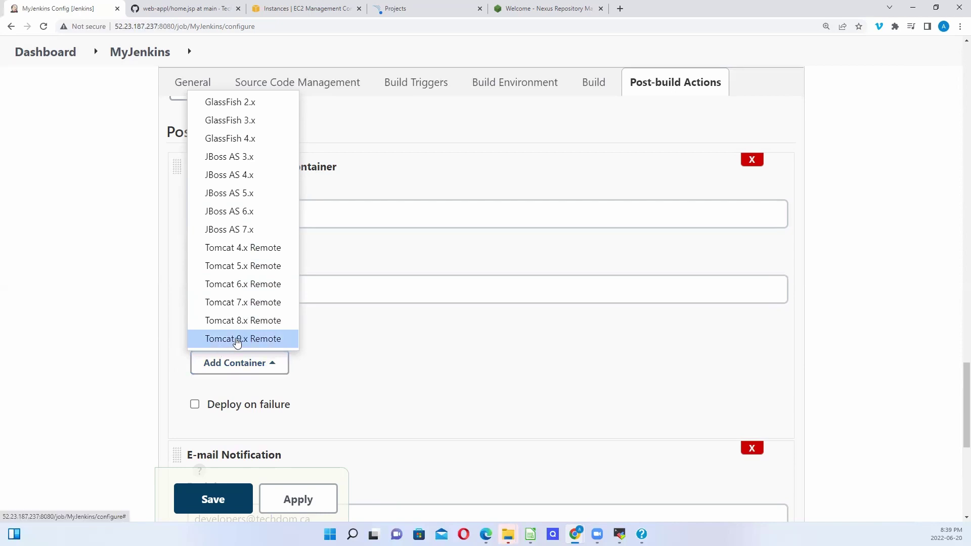
pyautogui.click(237, 340)
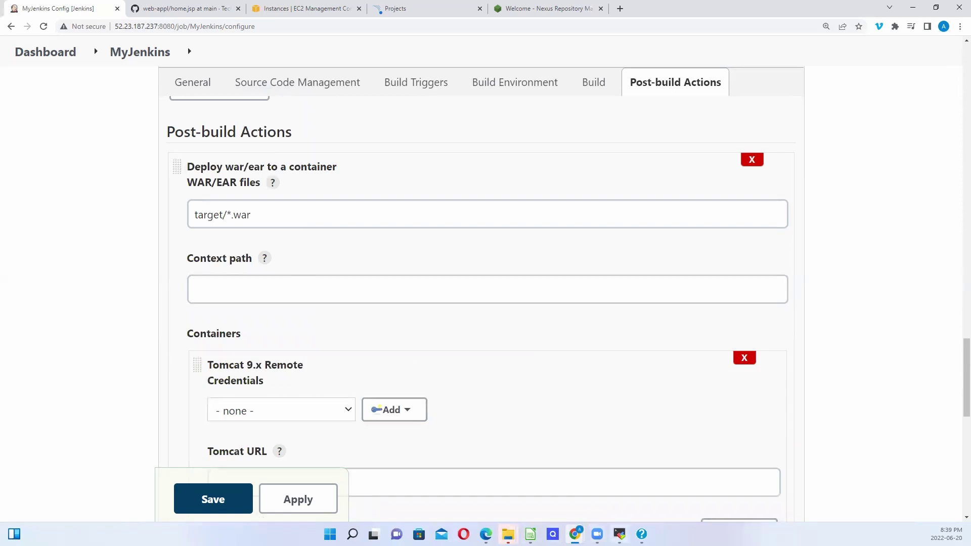
# Step: Switch to the TOMCAT session in MobaXterm, change to /opt and list its contents
pyautogui.click(620, 534)
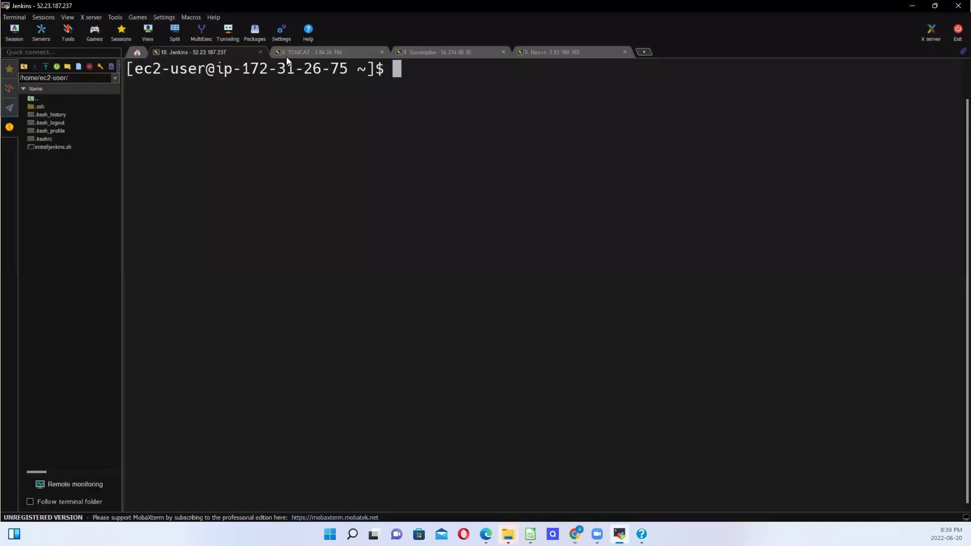
pyautogui.click(340, 56)
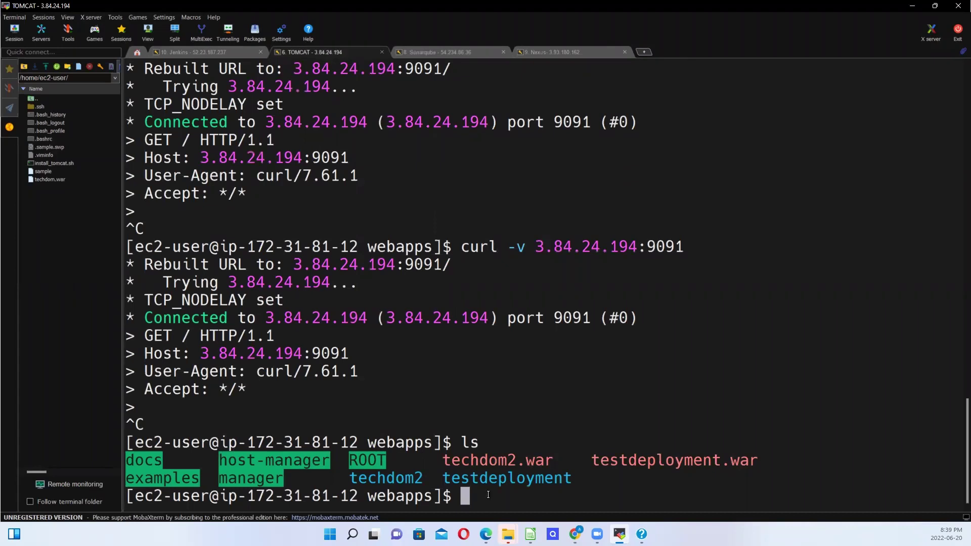
pyautogui.write('cd /opt')
pyautogui.press('Return')
pyautogui.write('ls')
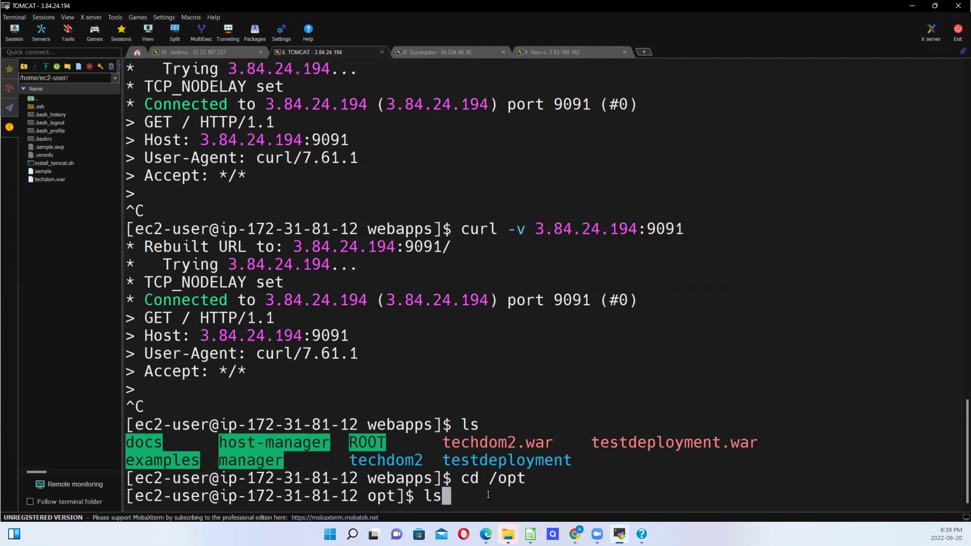
pyautogui.press('Return')
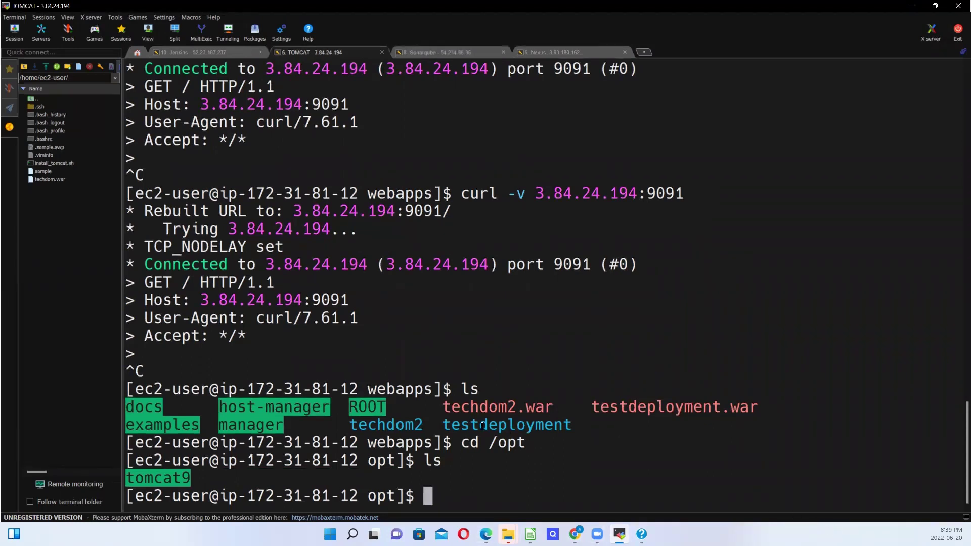
pyautogui.moveTo(439, 412); pyautogui.dragTo(578, 419)
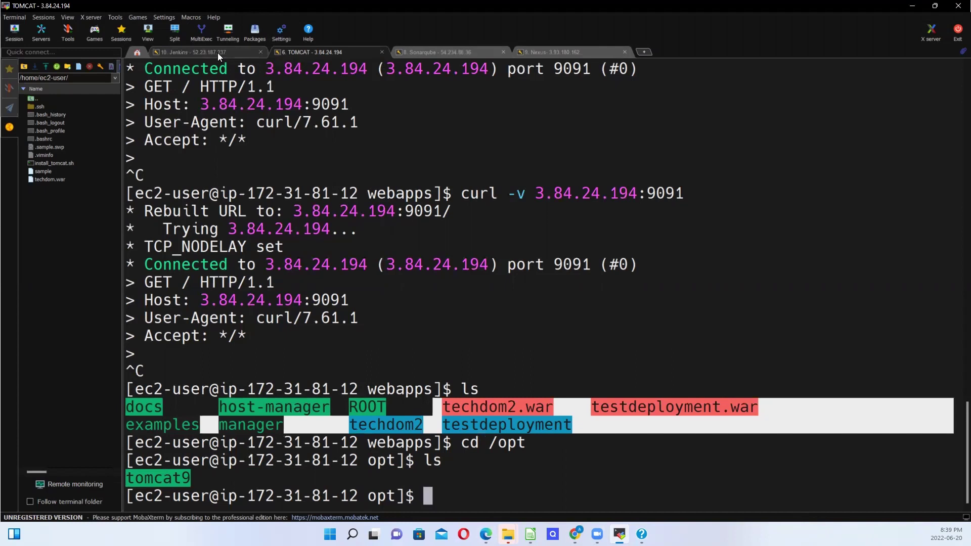
# Step: Return to the Jenkins job configuration and review the credentials choices for the Tomcat 9.x Remote container
pyautogui.click(913, 9)
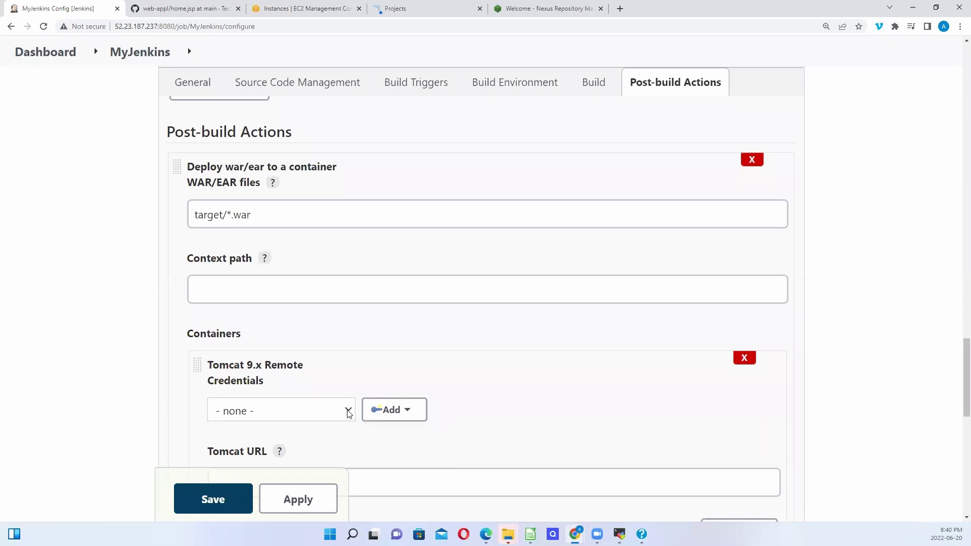
pyautogui.click(405, 411)
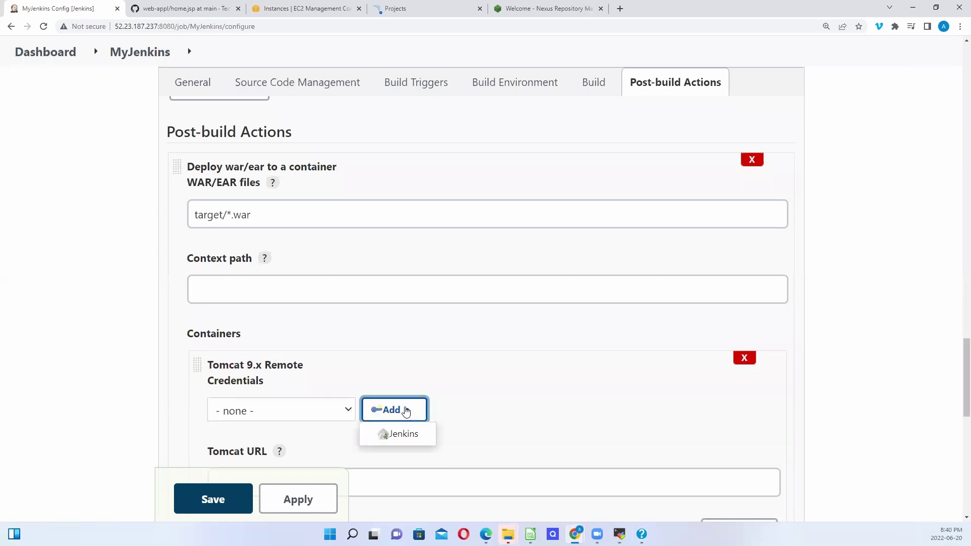
pyautogui.click(314, 411)
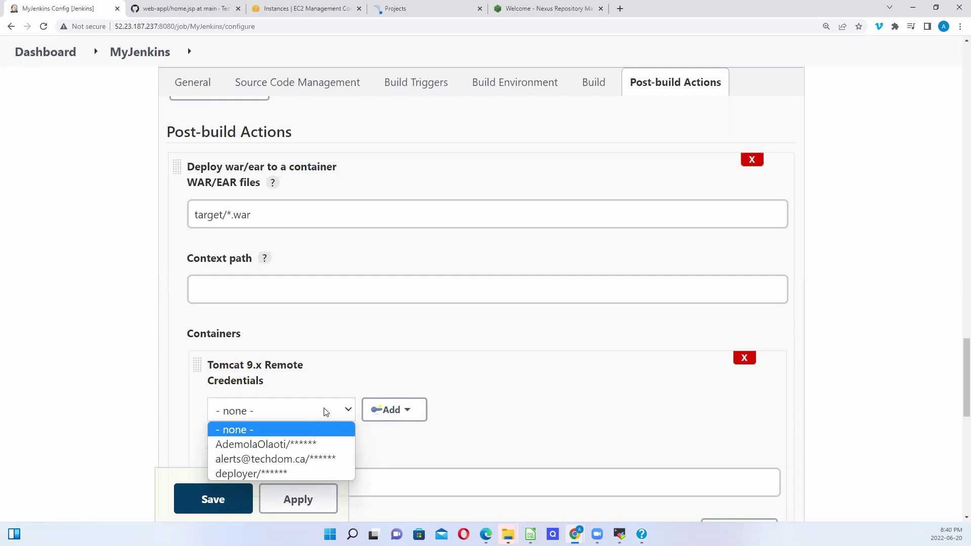
pyautogui.click(368, 385)
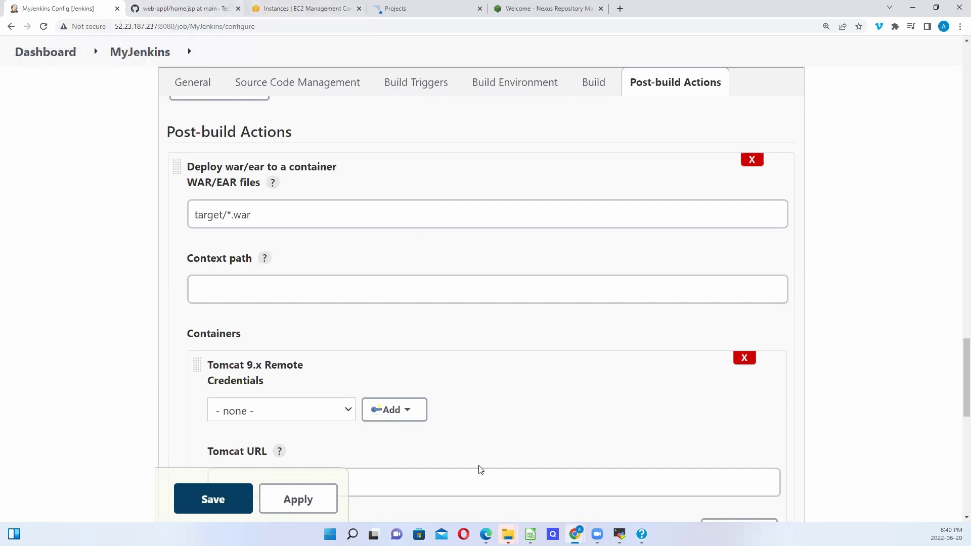
pyautogui.moveTo(486, 535)
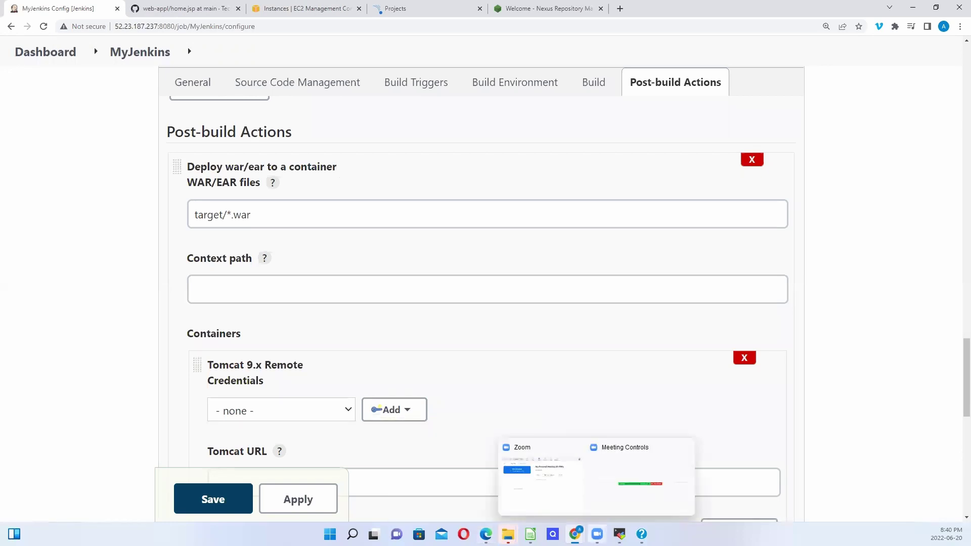
pyautogui.click(575, 534)
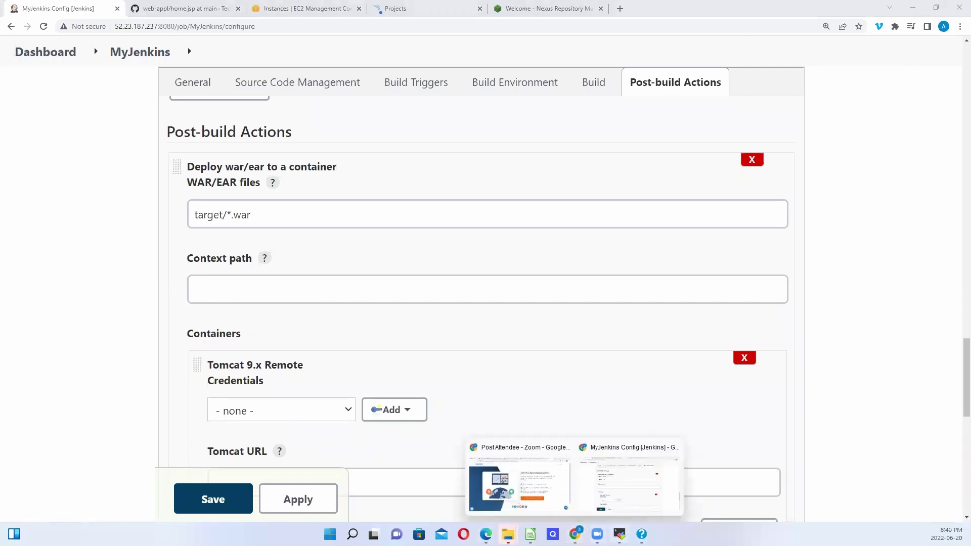
# Step: Switch back to the TOMCAT session in MobaXterm, change into the tomcat9 directory and list its contents
pyautogui.click(620, 534)
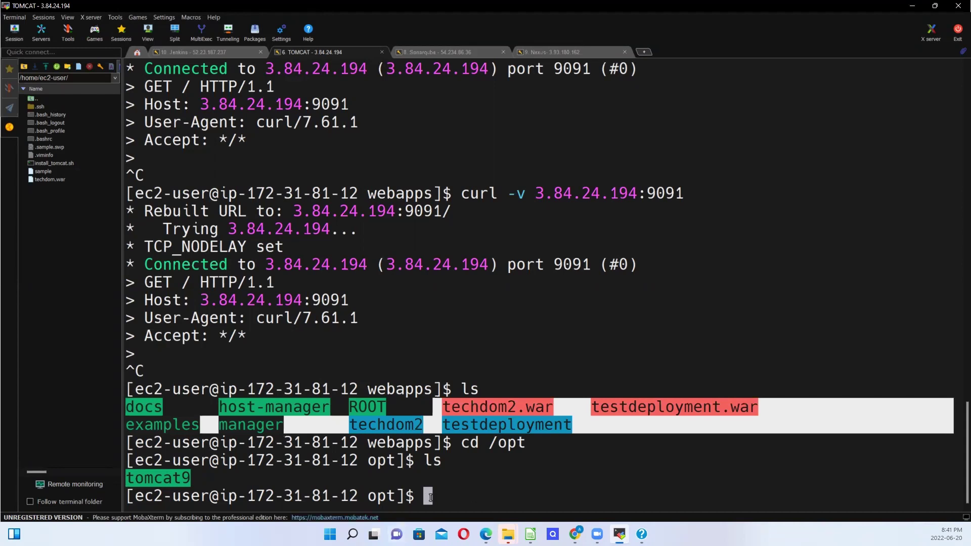
pyautogui.click(430, 497)
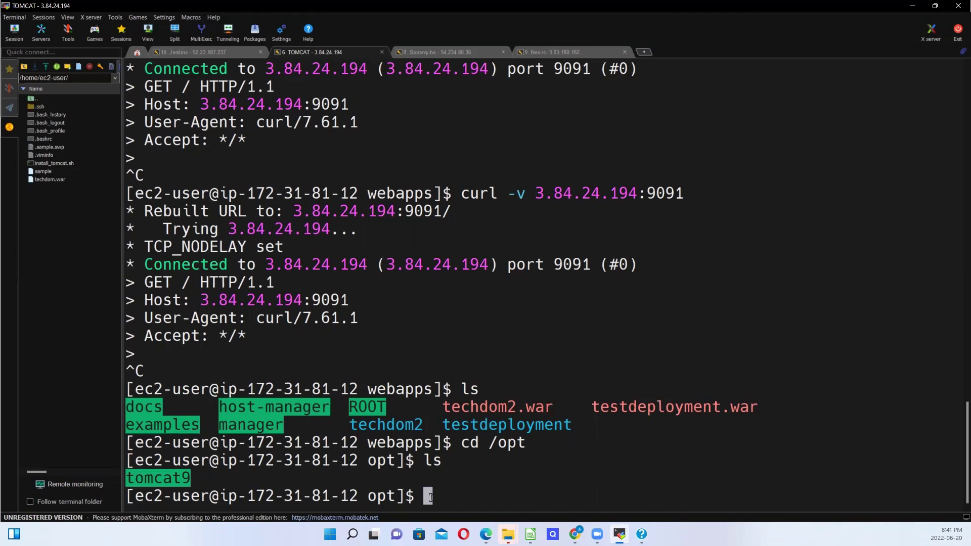
pyautogui.write('c')
pyautogui.press('BackSpace')
pyautogui.write('ls')
pyautogui.press('BackSpace')
pyautogui.press('BackSpace')
pyautogui.write('cd tomcat')
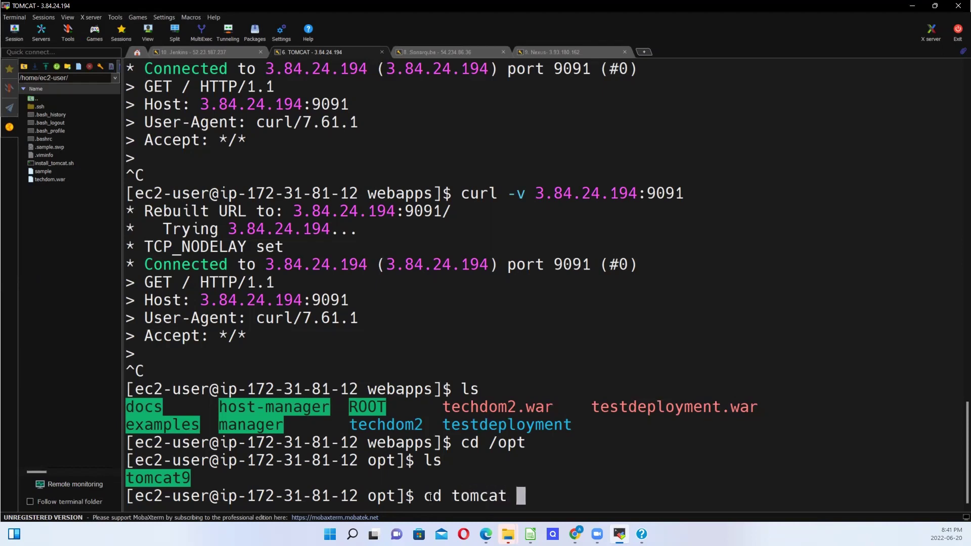
pyautogui.press('BackSpace')
pyautogui.write('9')
pyautogui.press('Return')
pyautogui.write('ls')
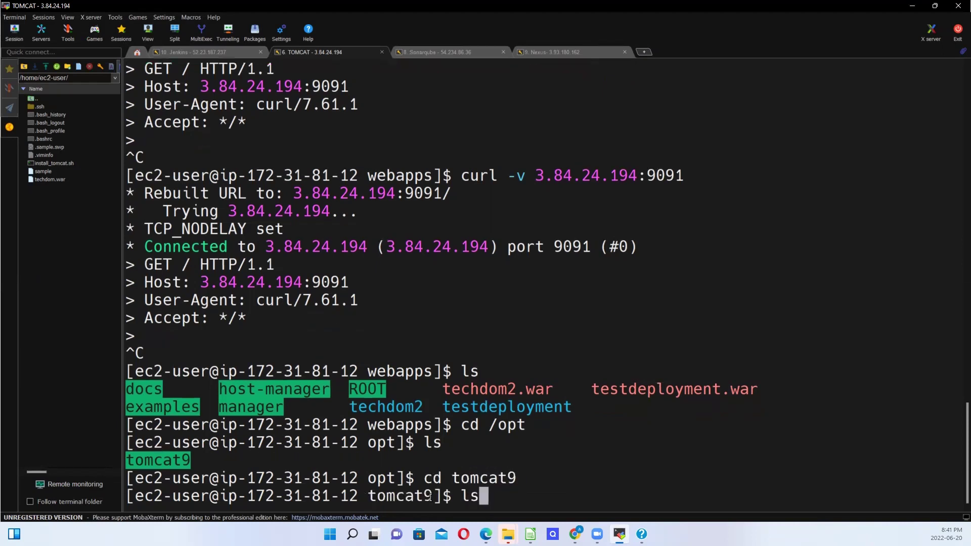
pyautogui.press('Return')
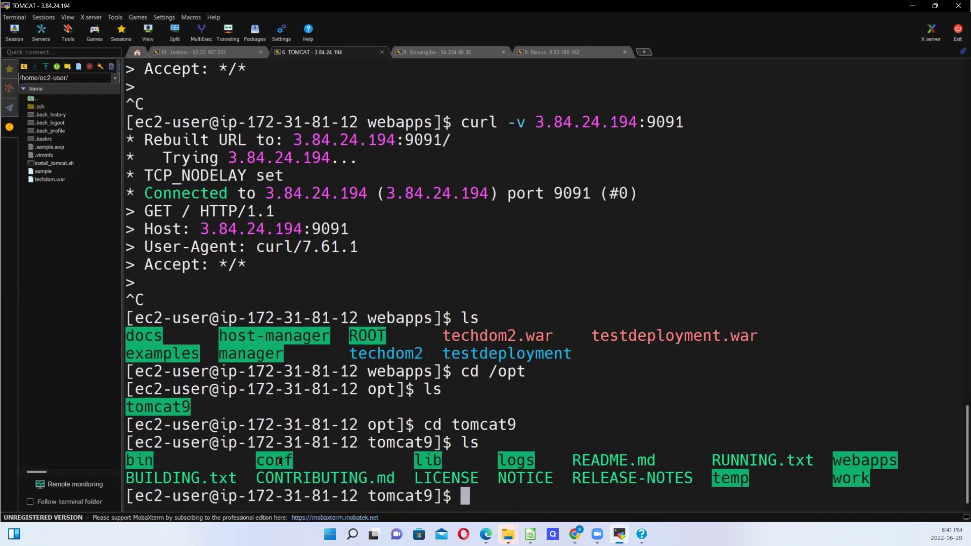
# Step: Change into Tomcat's conf directory and list its files
pyautogui.write('cd con')
pyautogui.press('Tab')
pyautogui.press('Return')
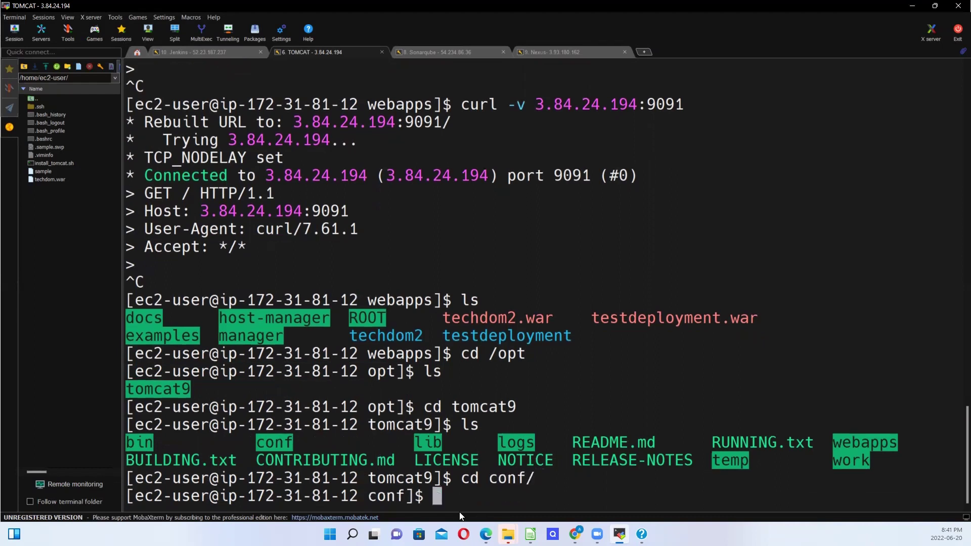
pyautogui.write('ls')
pyautogui.press('Return')
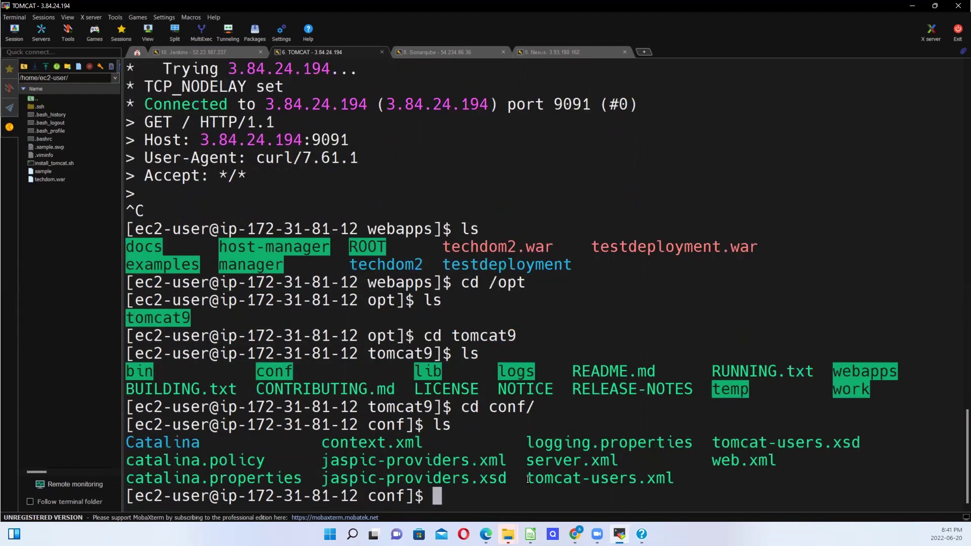
# Step: Open tomcat-users.xml from Tomcat's conf directory in vim, reusing the file name from the directory listing
pyautogui.moveTo(530, 479); pyautogui.dragTo(668, 478)
pyautogui.hotkey('ctrl', 'c')
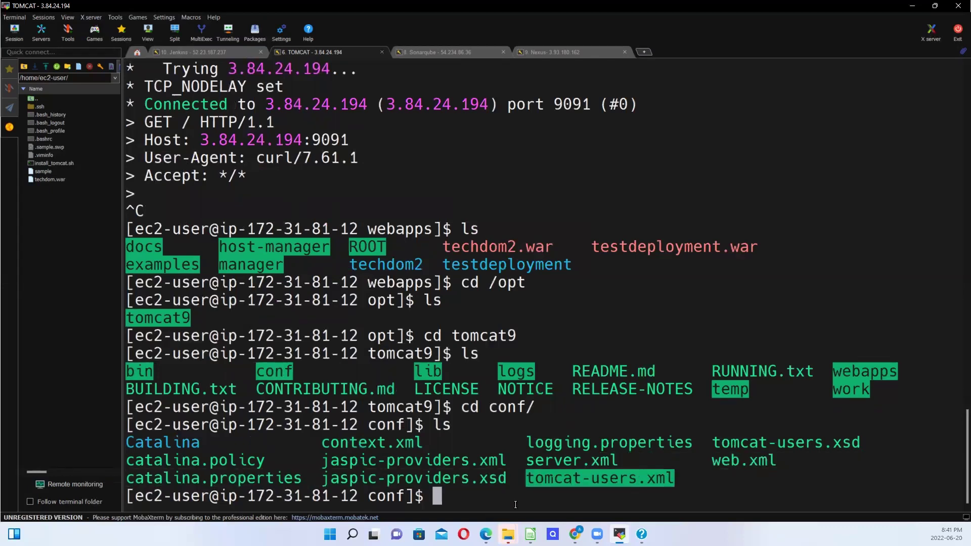
pyautogui.click(433, 494)
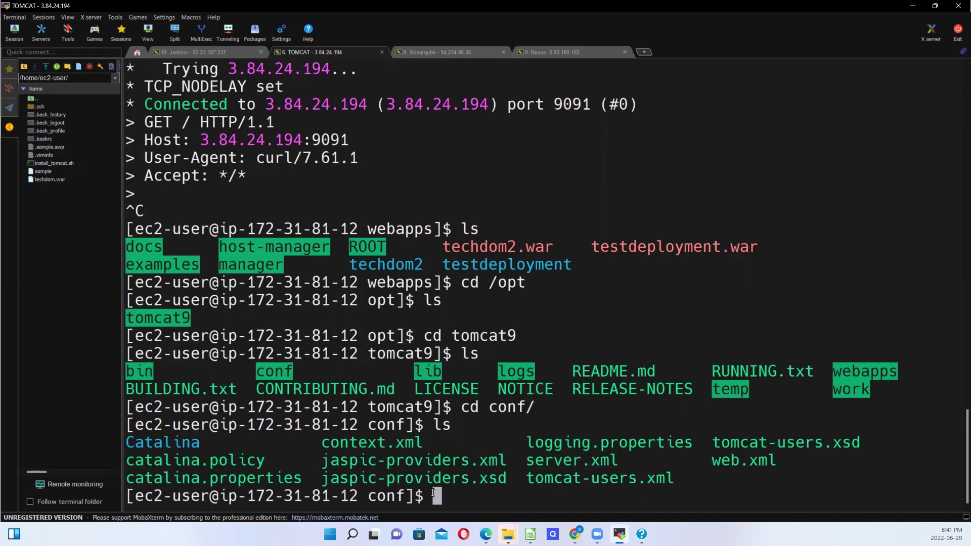
pyautogui.write('vim')
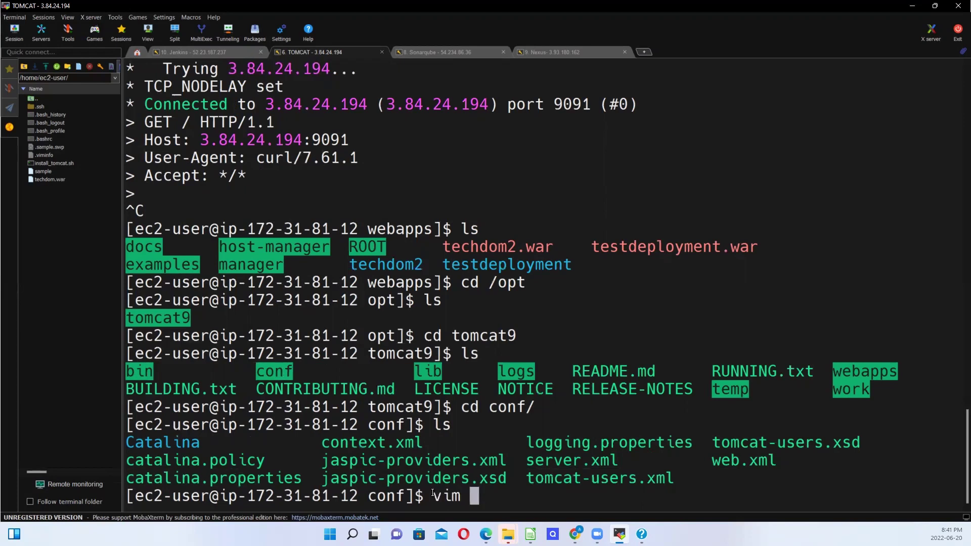
pyautogui.rightClick(476, 496)
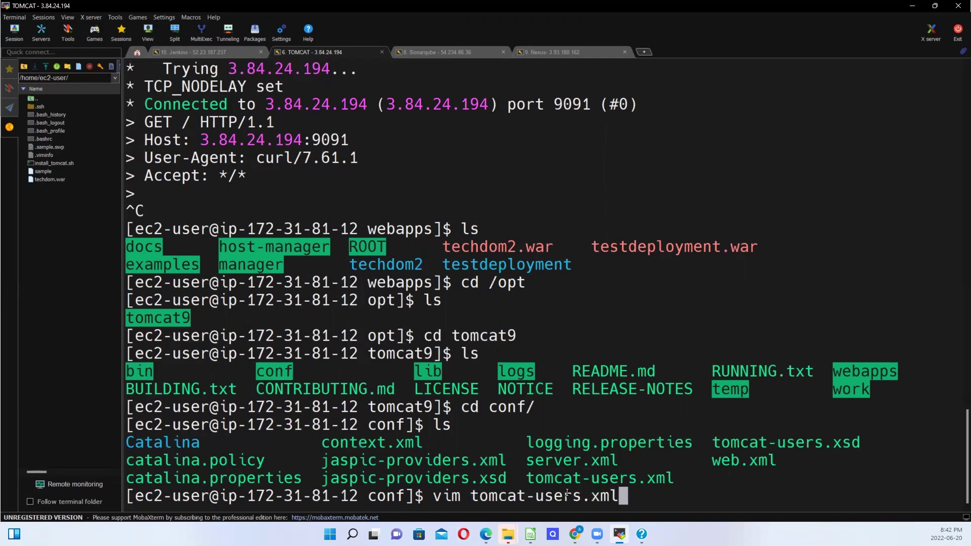
pyautogui.press('Return')
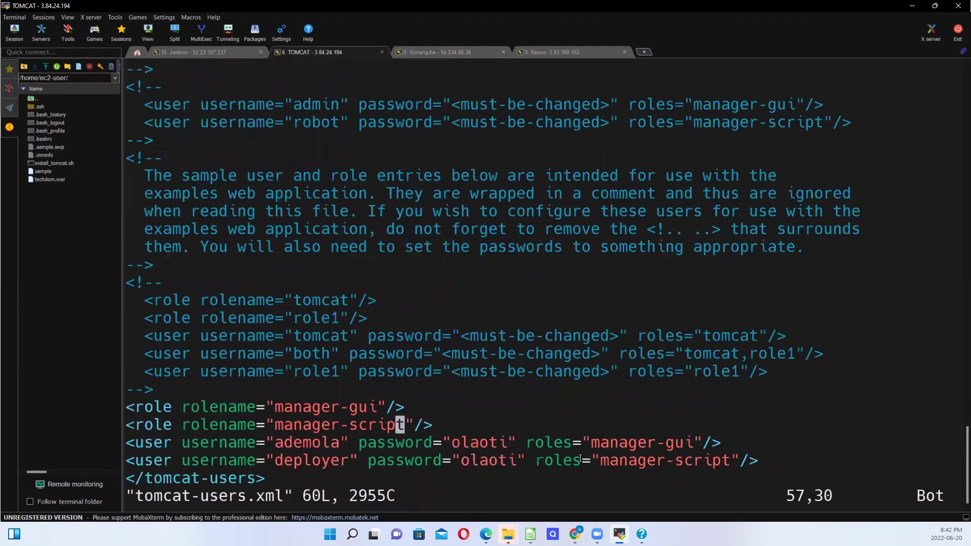
# Step: Read through tomcat-users.xml up to its first line and back down to the closing tomcat-users tag
pyautogui.press('Up')
pyautogui.press('Down')
pyautogui.press('Down')
pyautogui.press('Up')
pyautogui.press('Up')
pyautogui.press('Up')
pyautogui.press('Up')
pyautogui.press('Up')
pyautogui.press('Up')
pyautogui.press('Up')
pyautogui.press('Up')
pyautogui.press('Up')
pyautogui.press('Up')
pyautogui.press('Up')
pyautogui.press('Up')
pyautogui.press('Up')
pyautogui.press('Up')
pyautogui.press('Up')
pyautogui.press('Up')
pyautogui.press('Up')
pyautogui.press('Up')
pyautogui.press('Up')
pyautogui.press('Up')
pyautogui.press('Up')
pyautogui.press('Up')
pyautogui.press('Up')
pyautogui.press('Up')
pyautogui.press('Up')
pyautogui.press('Up')
pyautogui.press('Up')
pyautogui.press('Up')
pyautogui.press('Up')
pyautogui.press('Up')
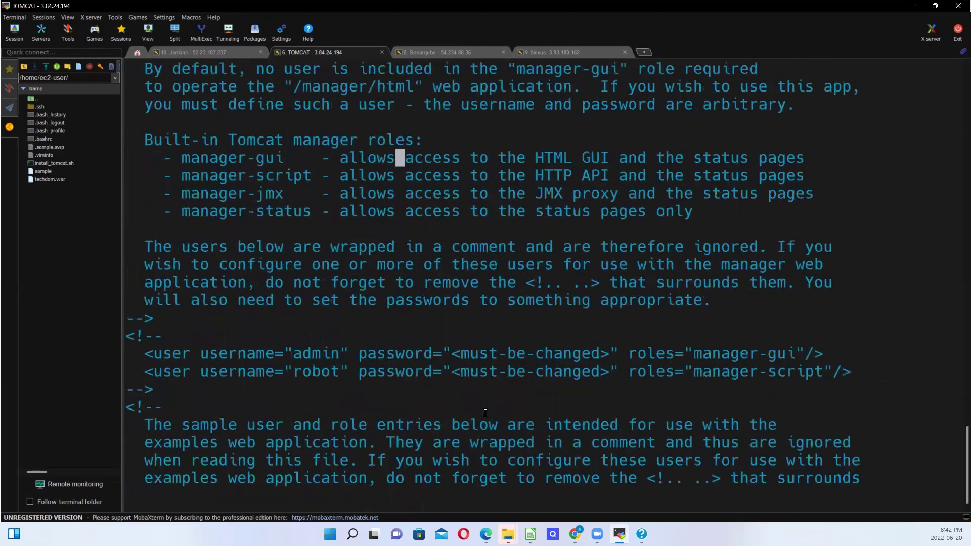
pyautogui.press('Up')
pyautogui.press('Up')
pyautogui.press('Up')
pyautogui.press('Up')
pyautogui.press('Up')
pyautogui.press('Up')
pyautogui.press('Up')
pyautogui.press('Up')
pyautogui.press('Up')
pyautogui.press('Up')
pyautogui.press('Up')
pyautogui.press('Up')
pyautogui.press('Up')
pyautogui.press('Up')
pyautogui.press('Up')
pyautogui.press('Up')
pyautogui.press('Up')
pyautogui.press('Up')
pyautogui.press('Up')
pyautogui.press('Up')
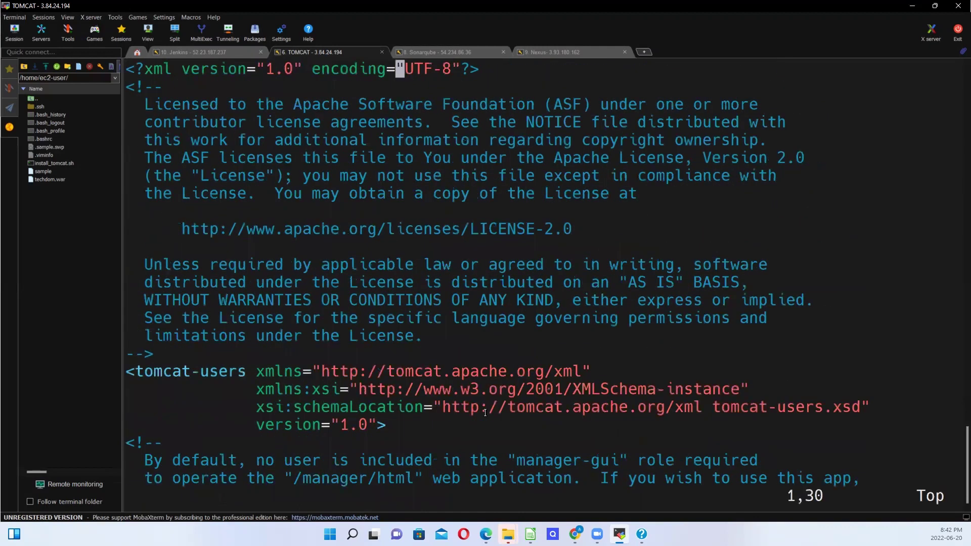
pyautogui.press('Down')
pyautogui.press('Down')
pyautogui.press('Down')
pyautogui.press('Down')
pyautogui.press('Down')
pyautogui.press('Down')
pyautogui.press('Down')
pyautogui.press('Down')
pyautogui.press('Down')
pyautogui.press('Down')
pyautogui.press('Down')
pyautogui.press('Down')
pyautogui.press('Down')
pyautogui.press('Down')
pyautogui.press('Down')
pyautogui.press('Down')
pyautogui.press('Down')
pyautogui.press('Down')
pyautogui.press('Down')
pyautogui.press('Down')
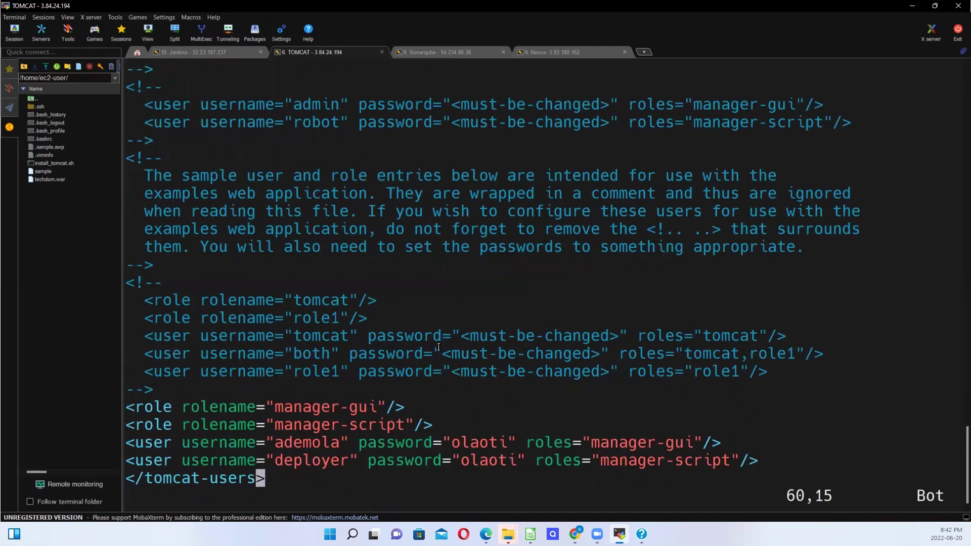
# Step: Examine the commented sample role and user entries, the manager-gui and manager-script roles, and the deployer user's password in tomcat-users.xml
pyautogui.moveTo(146, 301); pyautogui.dragTo(766, 370)
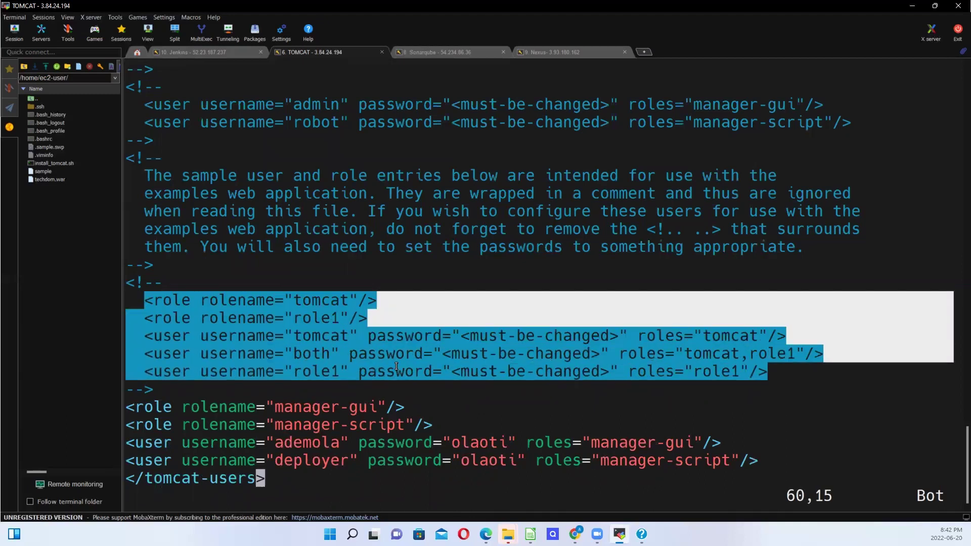
pyautogui.click(145, 300)
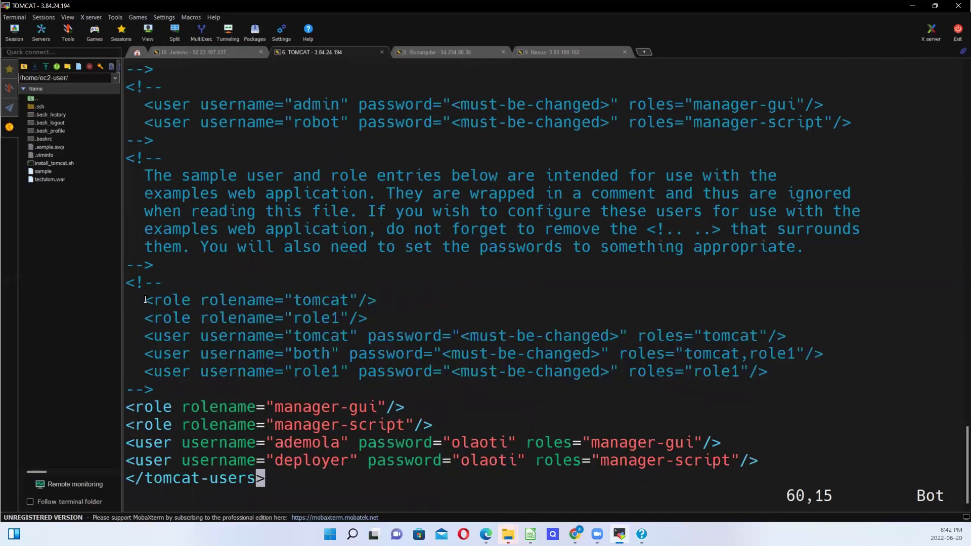
pyautogui.moveTo(153, 305); pyautogui.dragTo(836, 356)
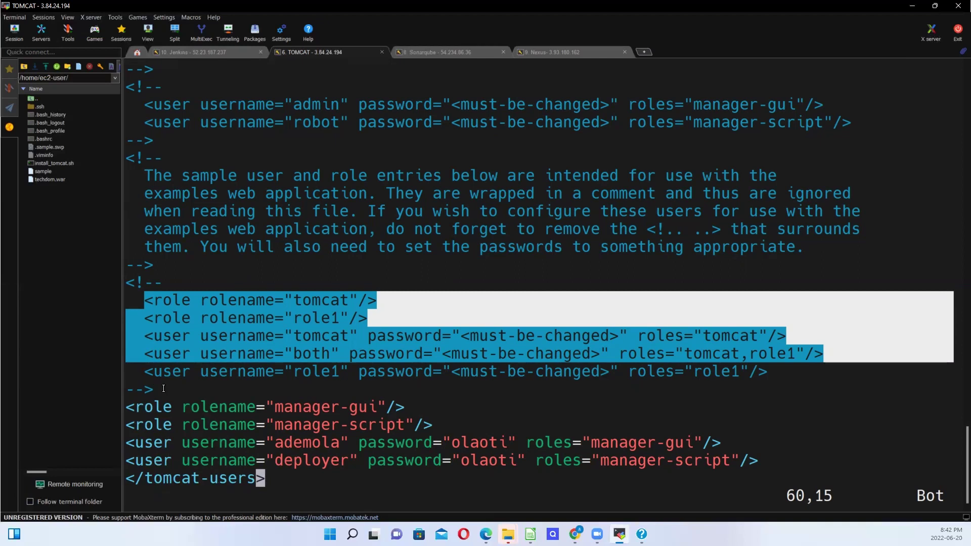
pyautogui.click(276, 407)
pyautogui.moveTo(276, 407); pyautogui.dragTo(358, 408)
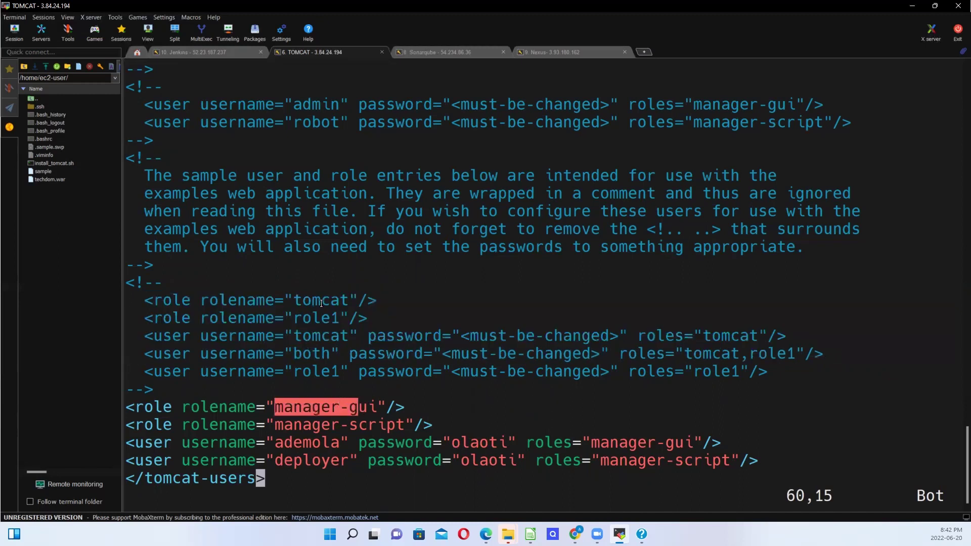
pyautogui.click(375, 408)
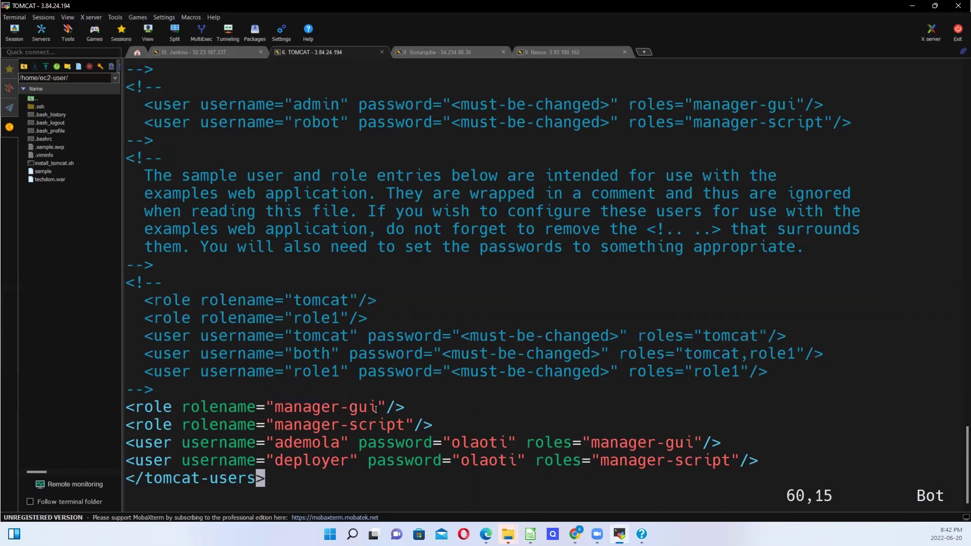
pyautogui.doubleClick(289, 428)
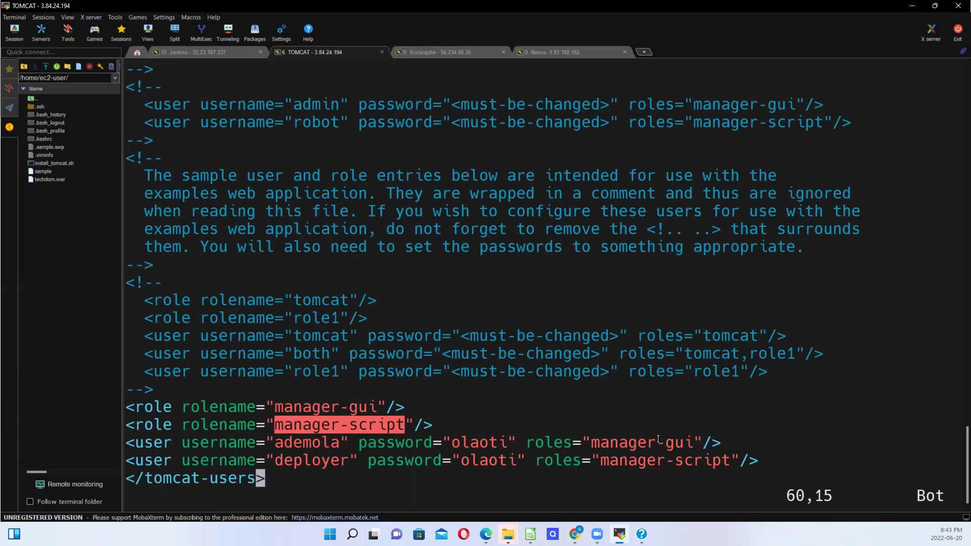
pyautogui.click(725, 446)
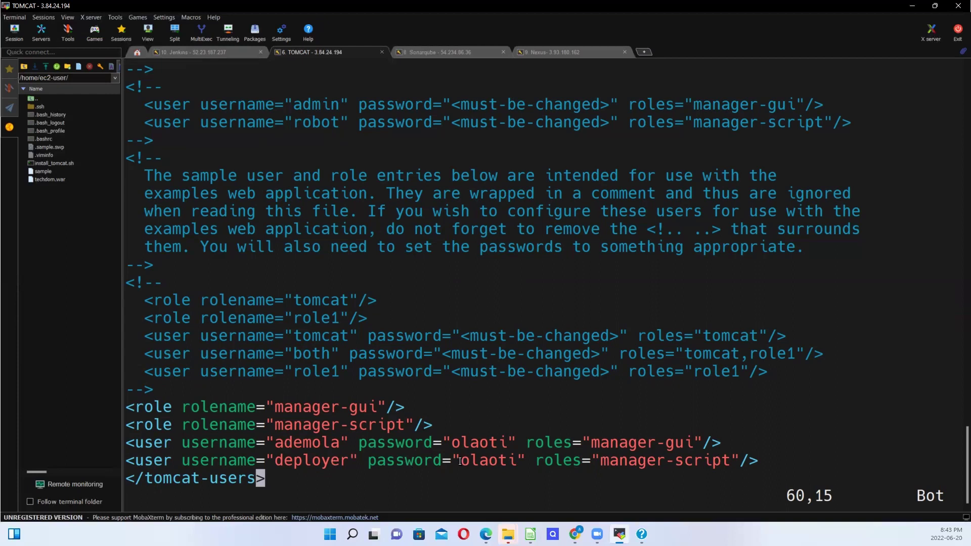
pyautogui.moveTo(460, 462); pyautogui.dragTo(525, 455)
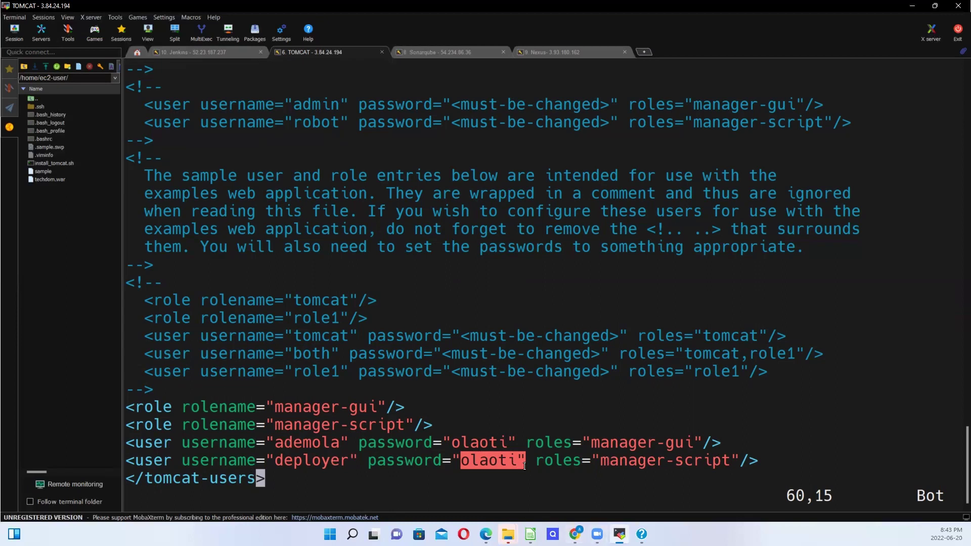
# Step: Write tomcat-users.xml and quit vim with :wq
pyautogui.press('Escape')
pyautogui.hotkey('shift', ';')
pyautogui.write('wq')
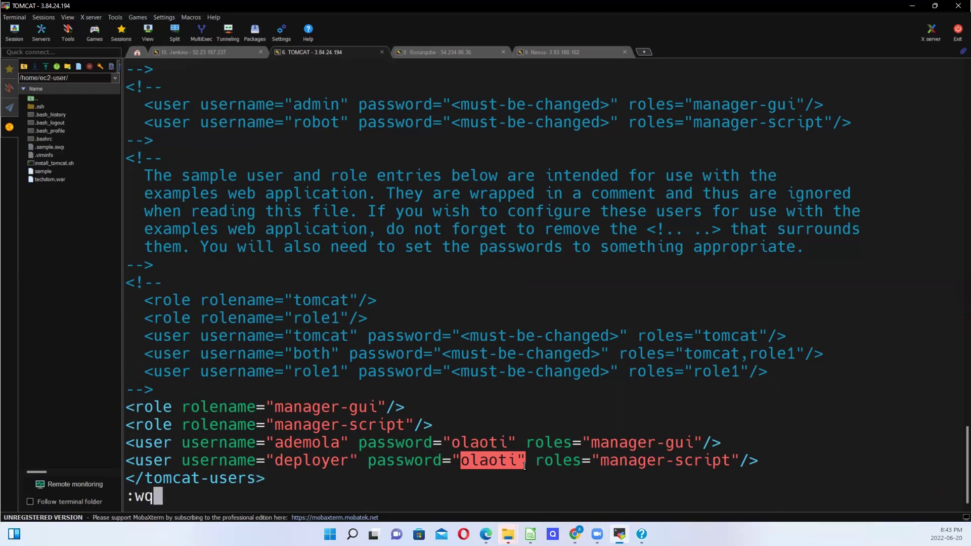
pyautogui.press('Return')
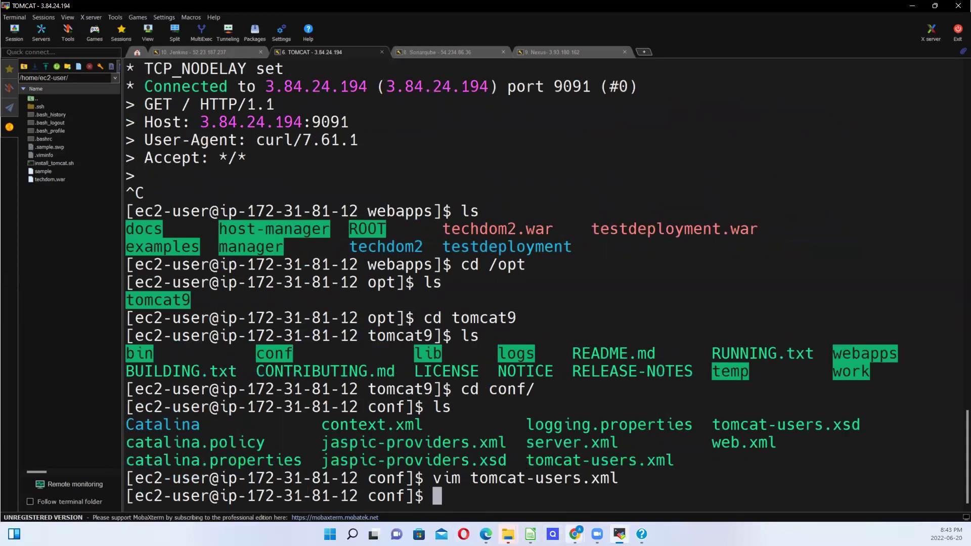
# Step: Switch to the MyJenkins configuration in Chrome and start adding a Jenkins credential for the Tomcat 9.x Remote container
pyautogui.moveTo(575, 534)
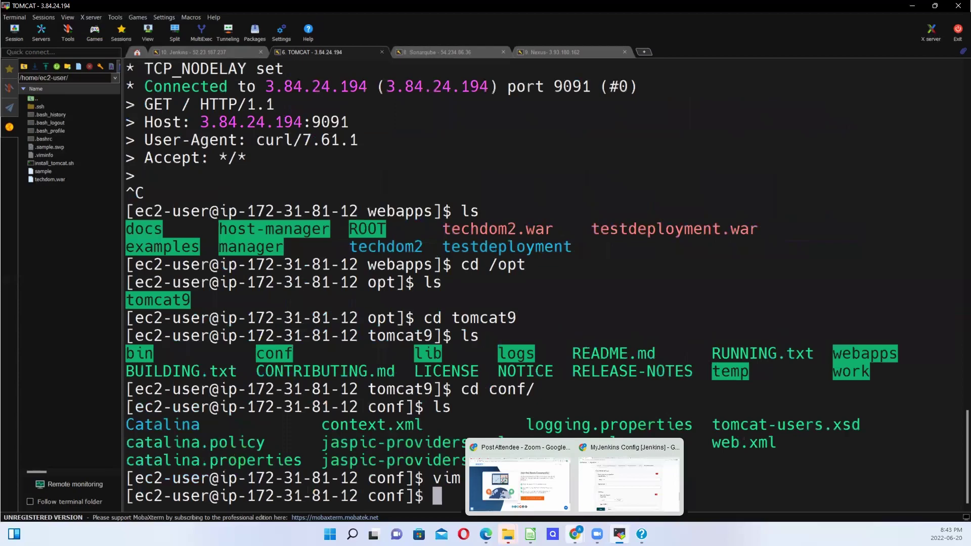
pyautogui.click(632, 483)
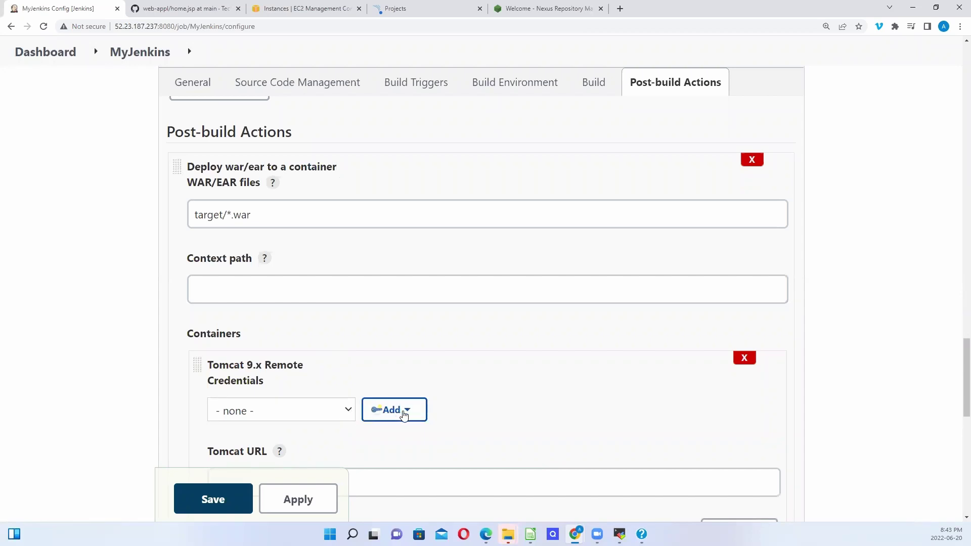
pyautogui.click(404, 413)
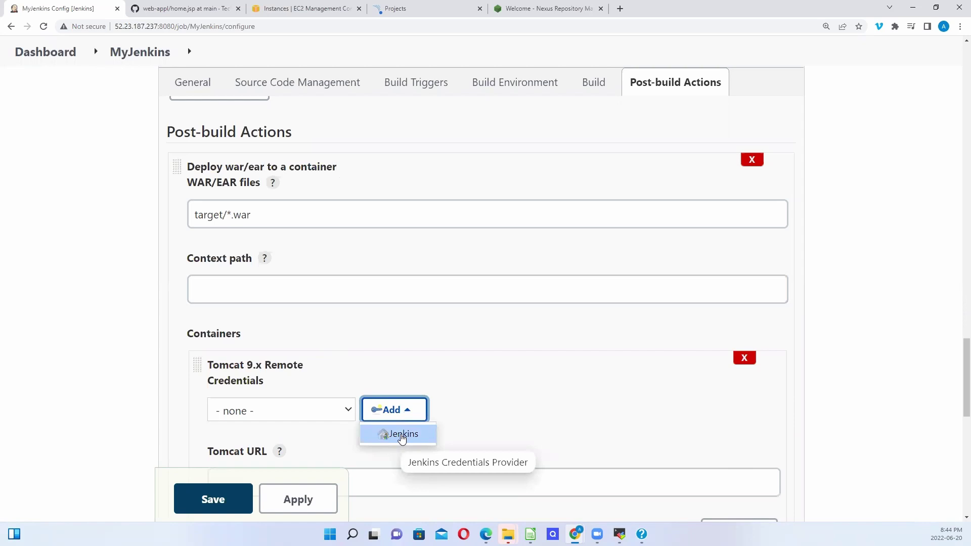
pyautogui.click(403, 435)
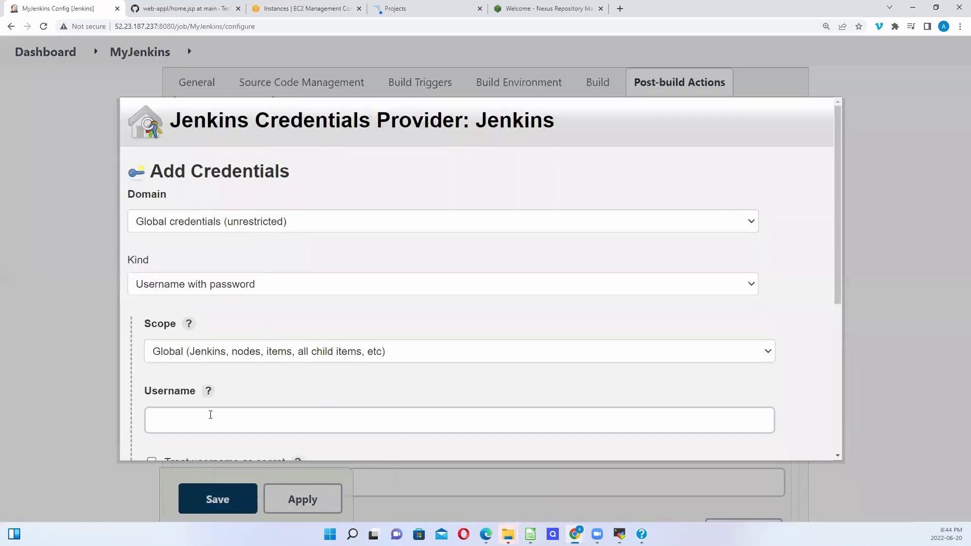
# Step: Enter the username deployer and the deployer account's password for the new credential
pyautogui.click(201, 415)
pyautogui.write('d')
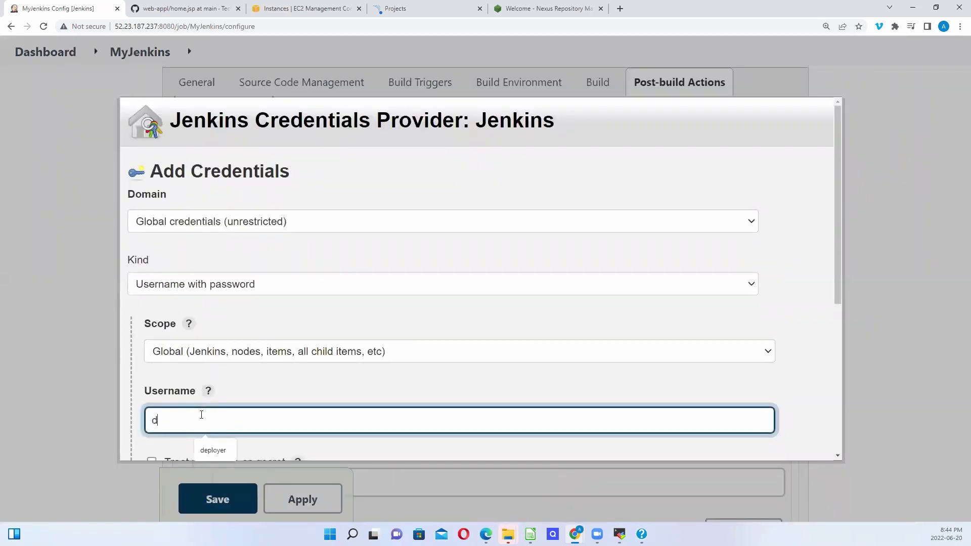
pyautogui.write('eployer')
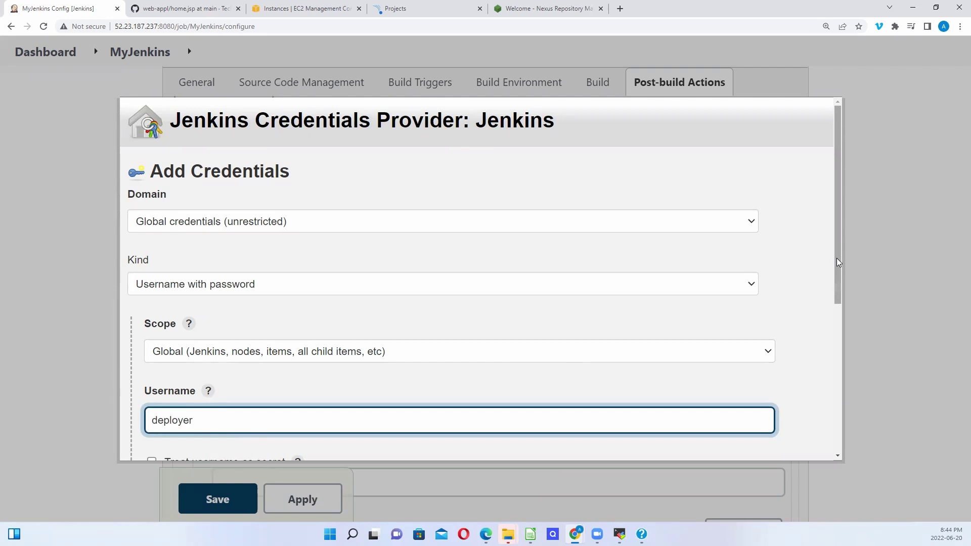
pyautogui.scroll(-3, 393, 416)
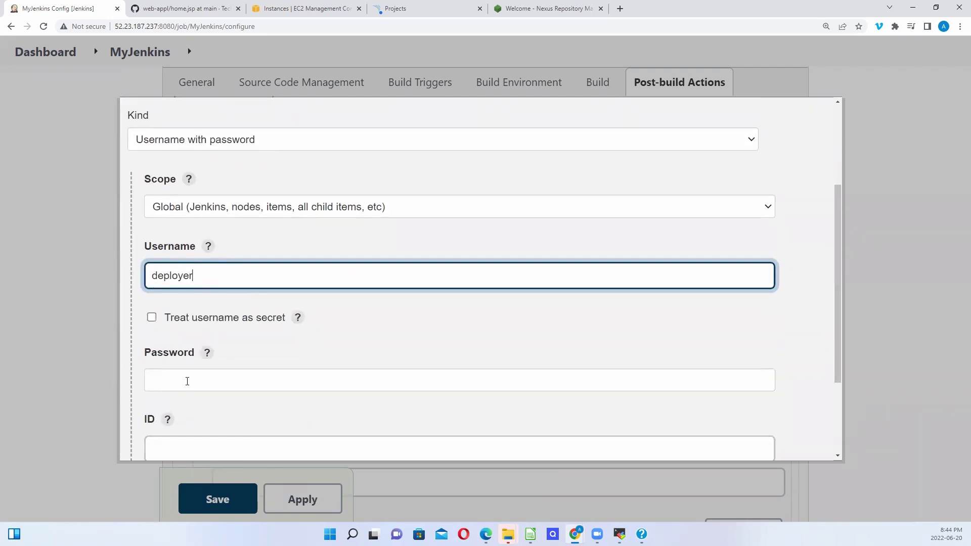
pyautogui.click(187, 381)
pyautogui.write('••••••')
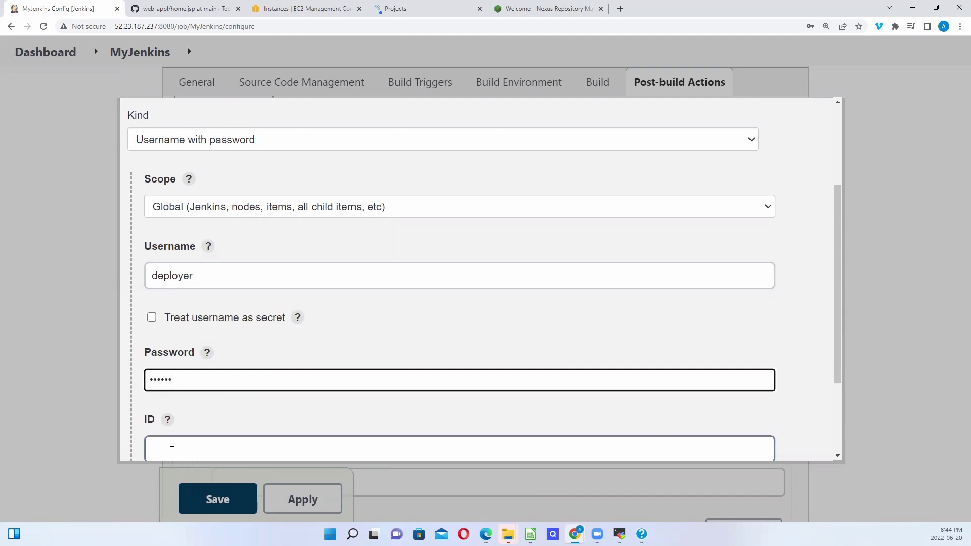
# Step: Set the credential's ID to tomcatauthentication and add the credential to Jenkins
pyautogui.click(193, 448)
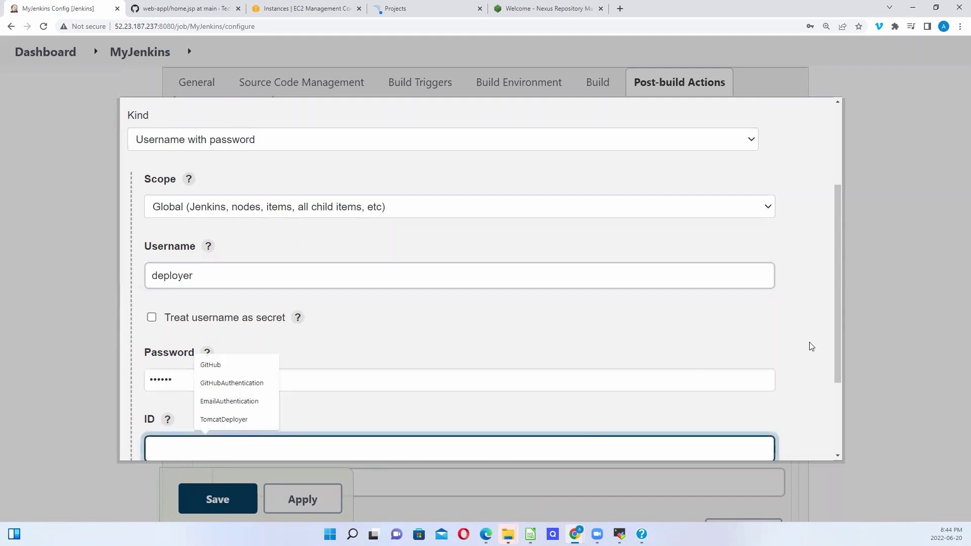
pyautogui.hotkey('shift', 'Tab')
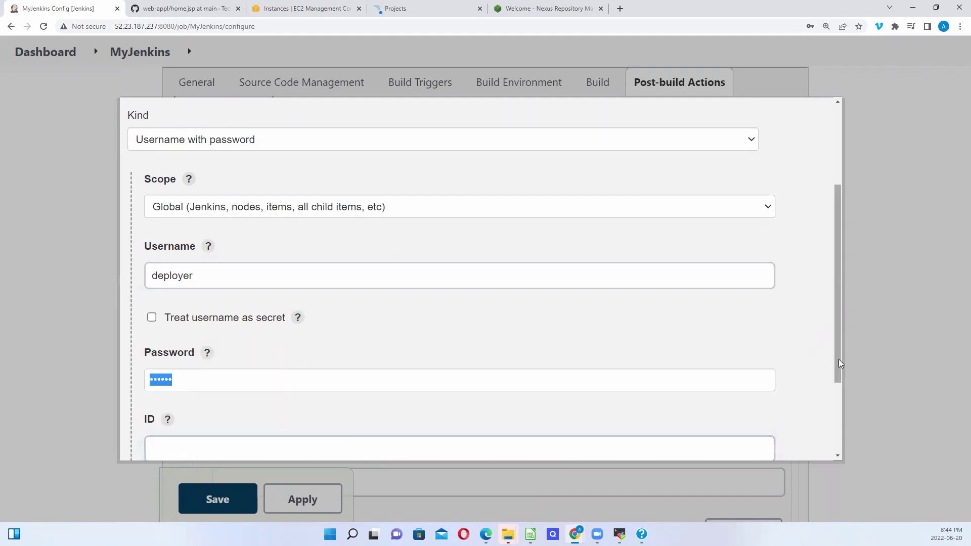
pyautogui.moveTo(838, 360); pyautogui.dragTo(838, 431)
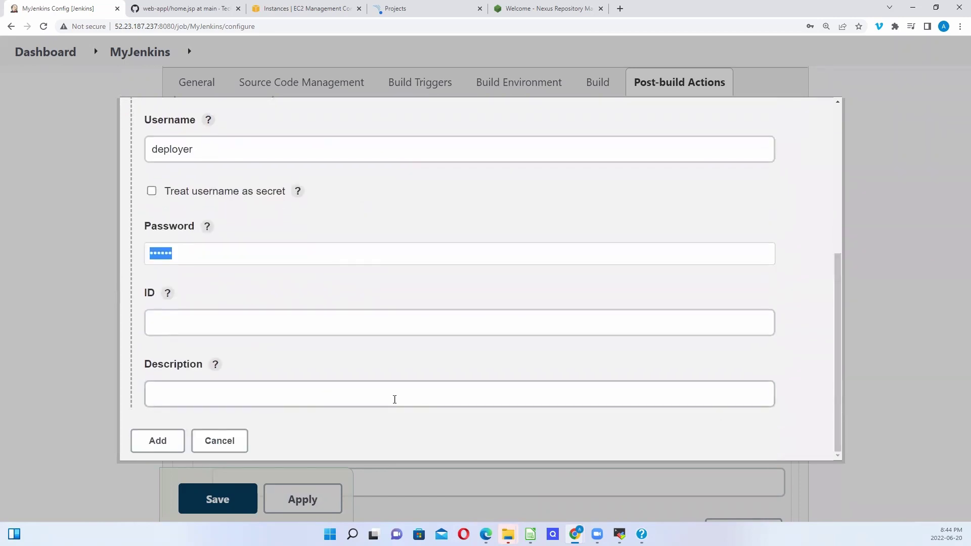
pyautogui.click(177, 319)
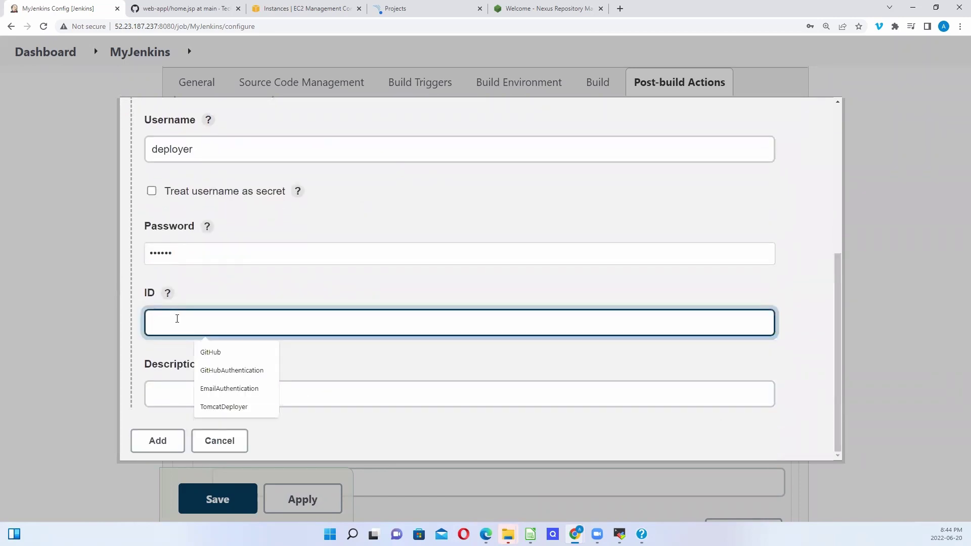
pyautogui.write('to')
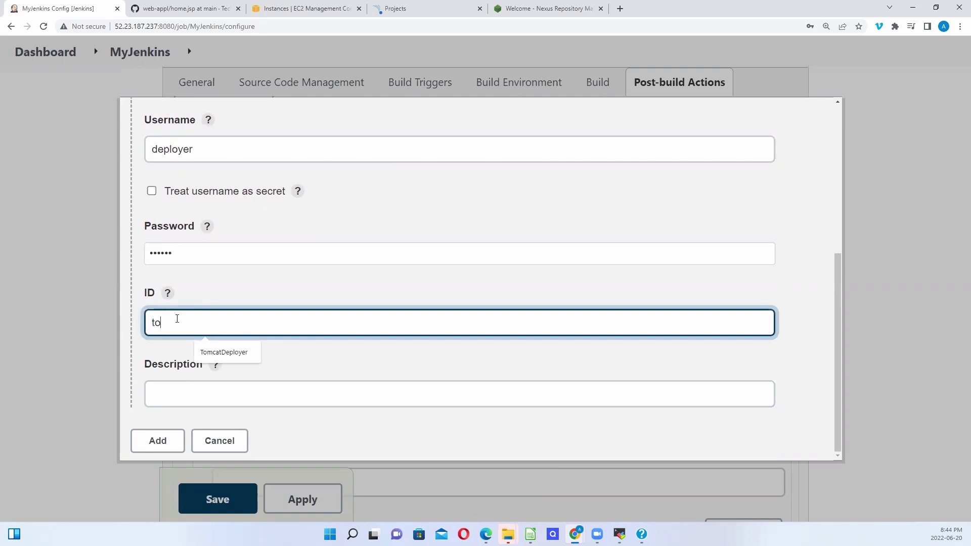
pyautogui.write('mcat')
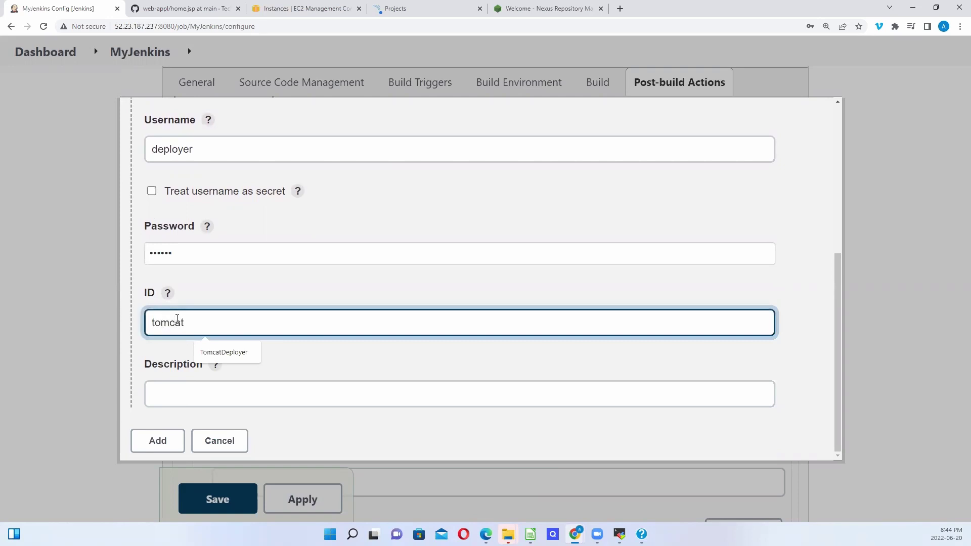
pyautogui.write('aut')
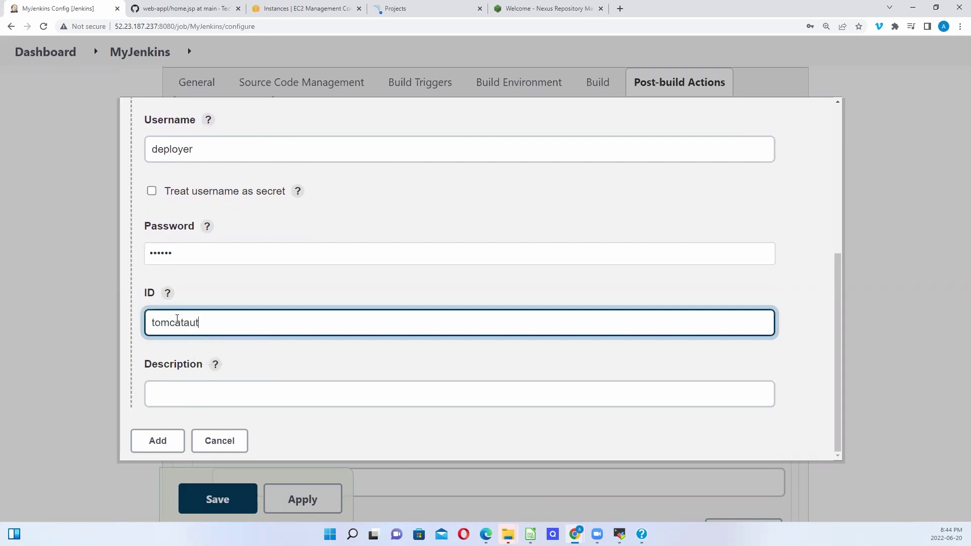
pyautogui.write('hentication')
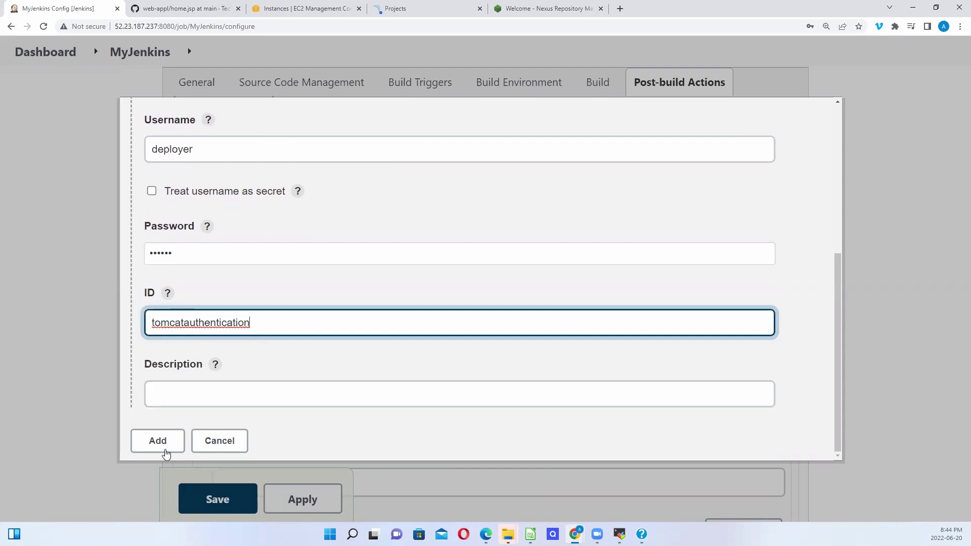
pyautogui.click(158, 448)
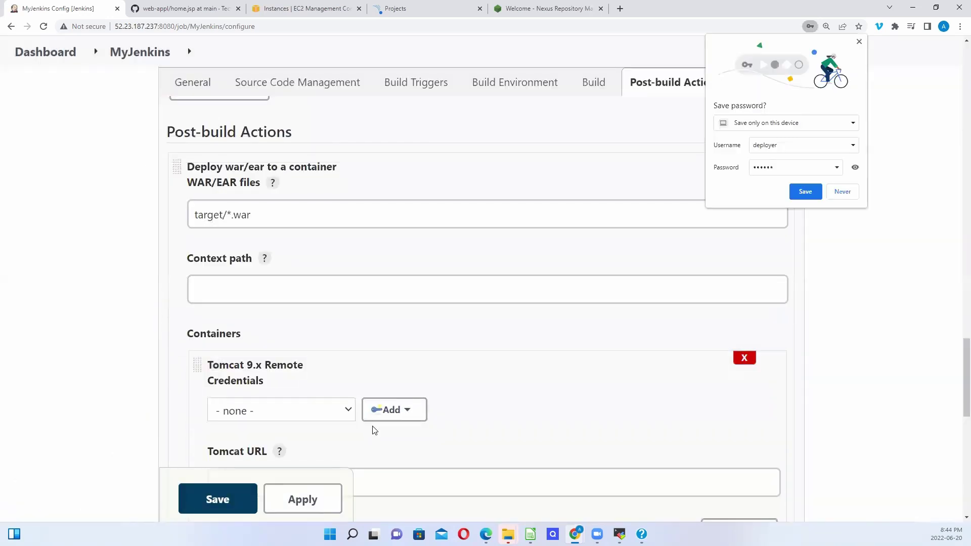
# Step: Select the first deployer credential in the list for the Tomcat 9.x Remote container
pyautogui.click(349, 416)
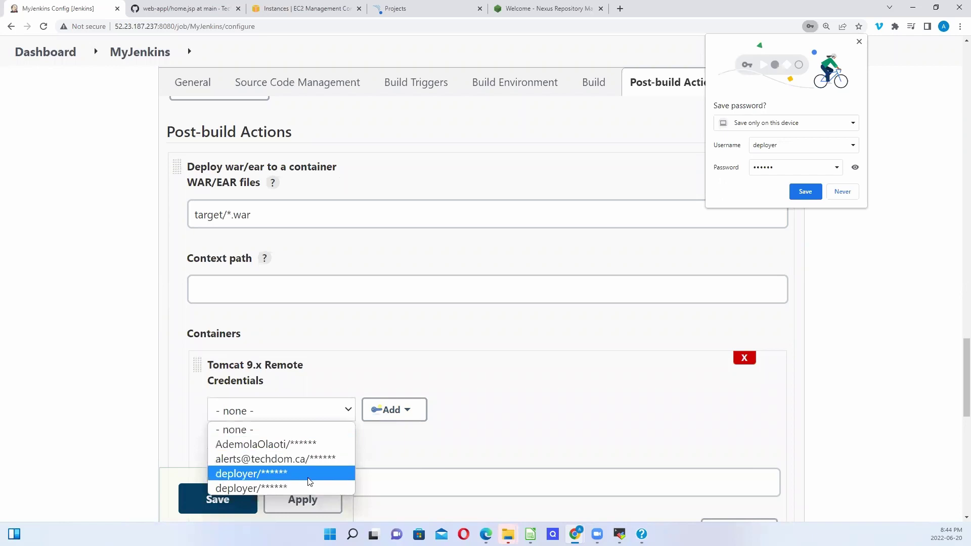
pyautogui.click(278, 475)
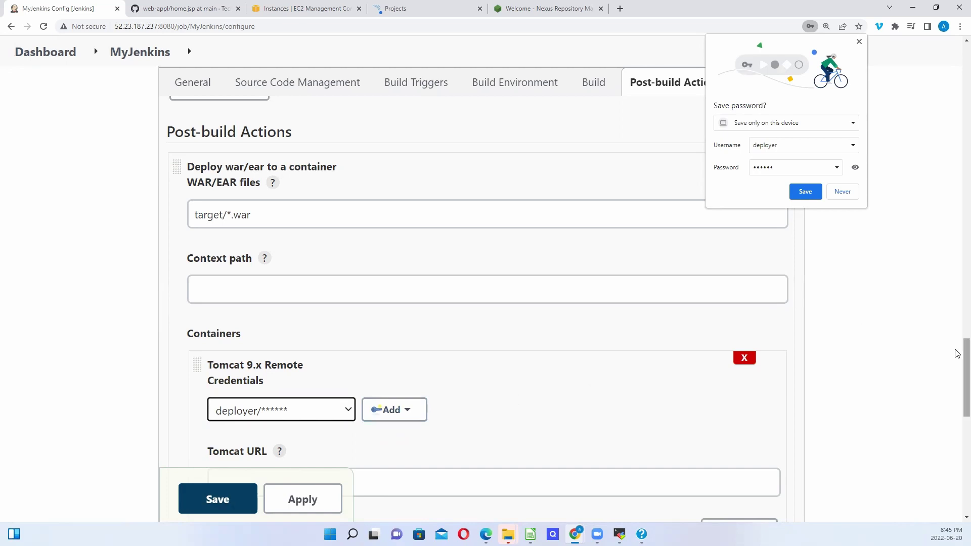
pyautogui.scroll(-3, 956, 354)
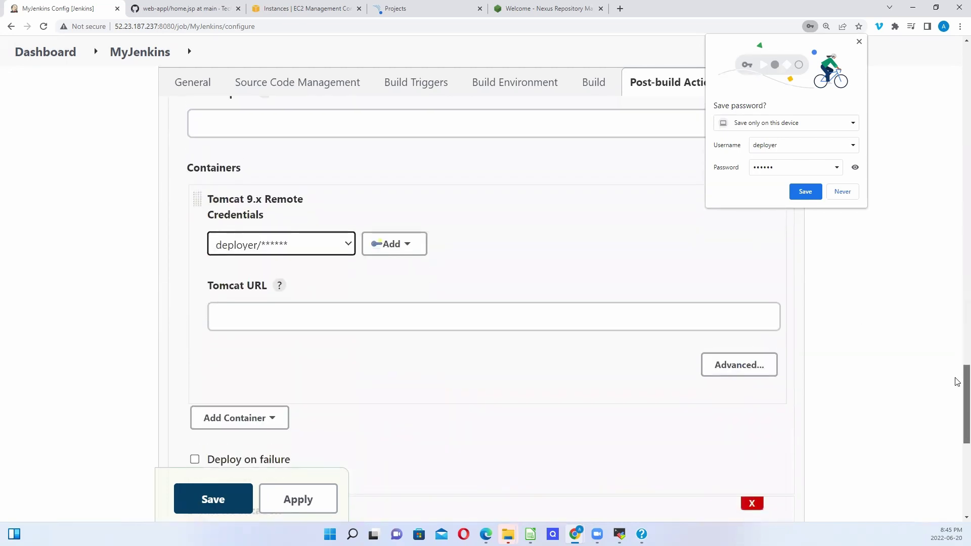
pyautogui.scroll(-2, 956, 390)
pyautogui.click(230, 221)
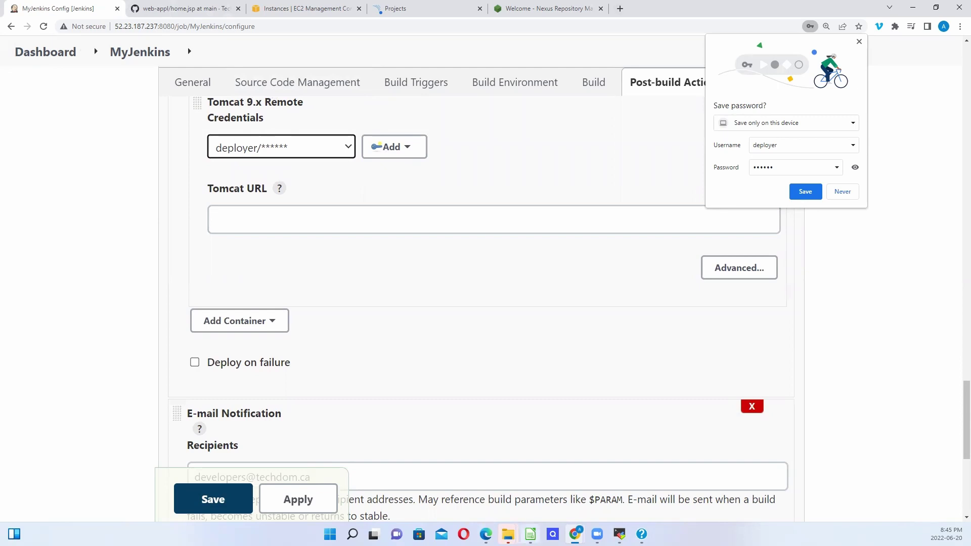
# Step: Switch to the TOMCAT session in MobaXterm and start Tomcat with starttomcat
pyautogui.click(620, 534)
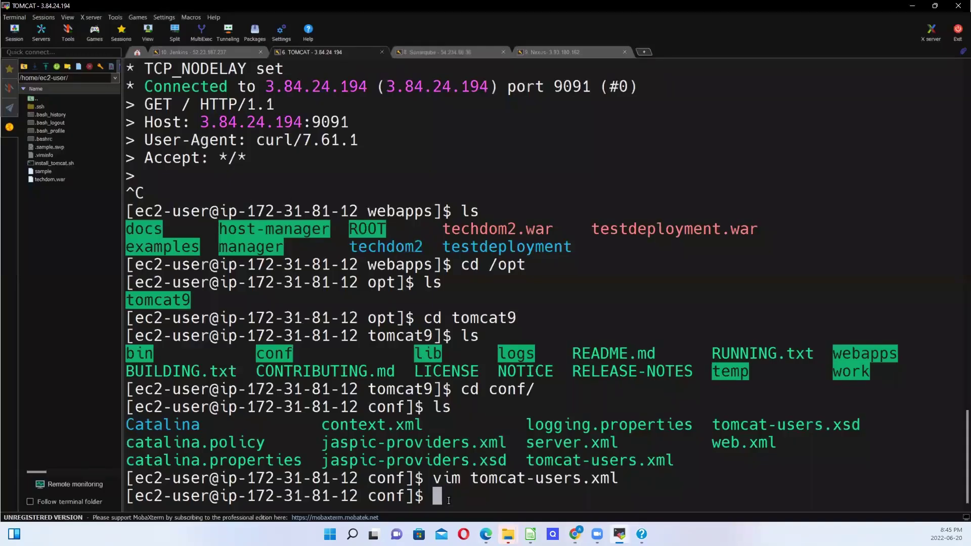
pyautogui.write('starttomcat')
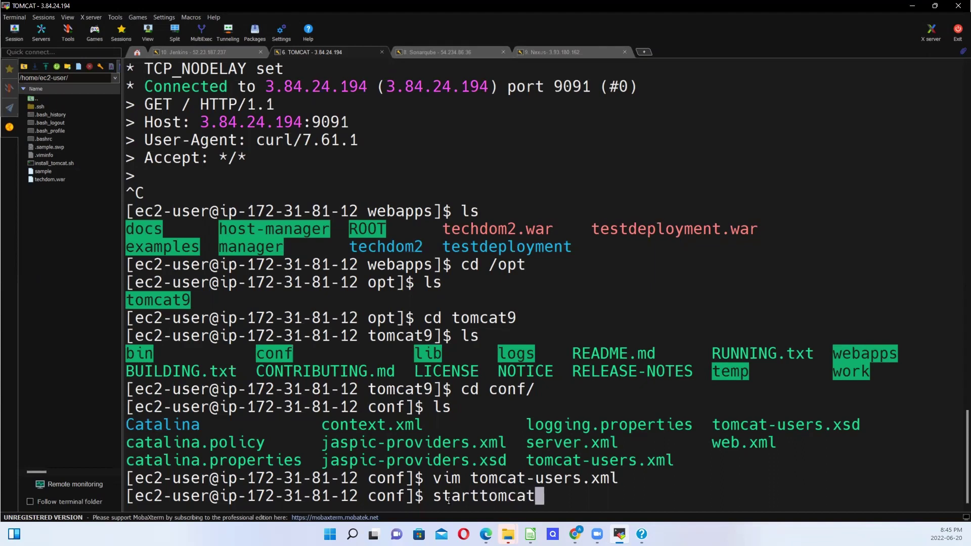
pyautogui.press('Return')
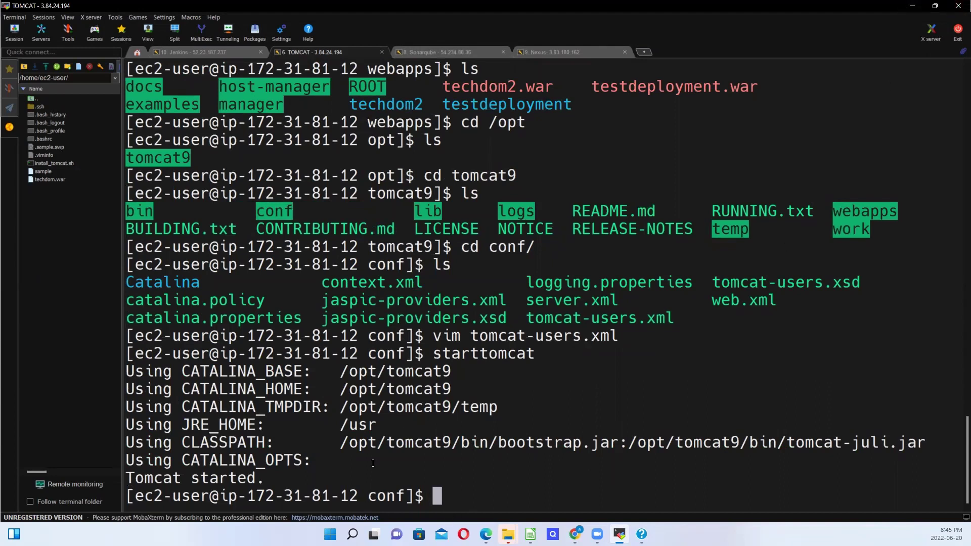
# Step: Query the Tomcat server's public IP with curl ifconfig.co and copy the returned address
pyautogui.write('curl ifconfig')
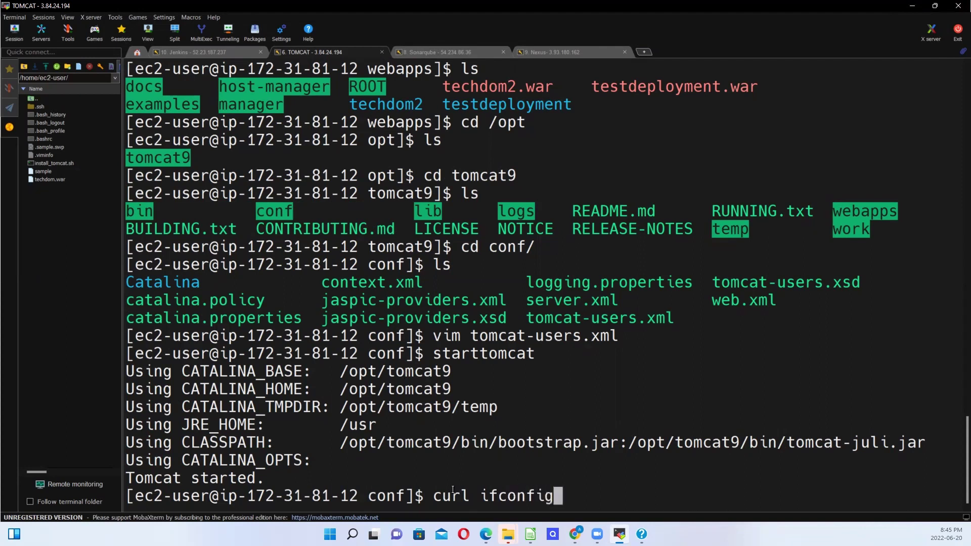
pyautogui.write('.co')
pyautogui.press('Return')
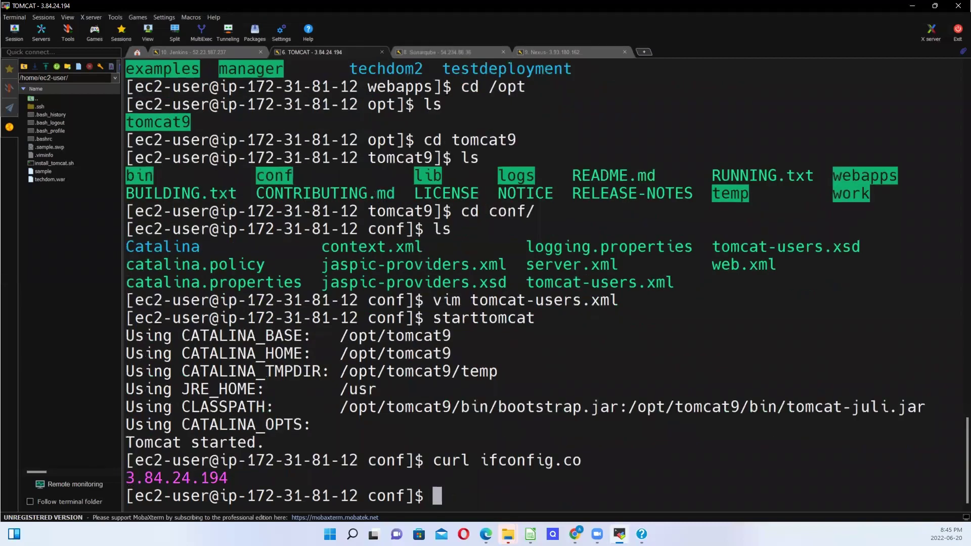
pyautogui.doubleClick(158, 483)
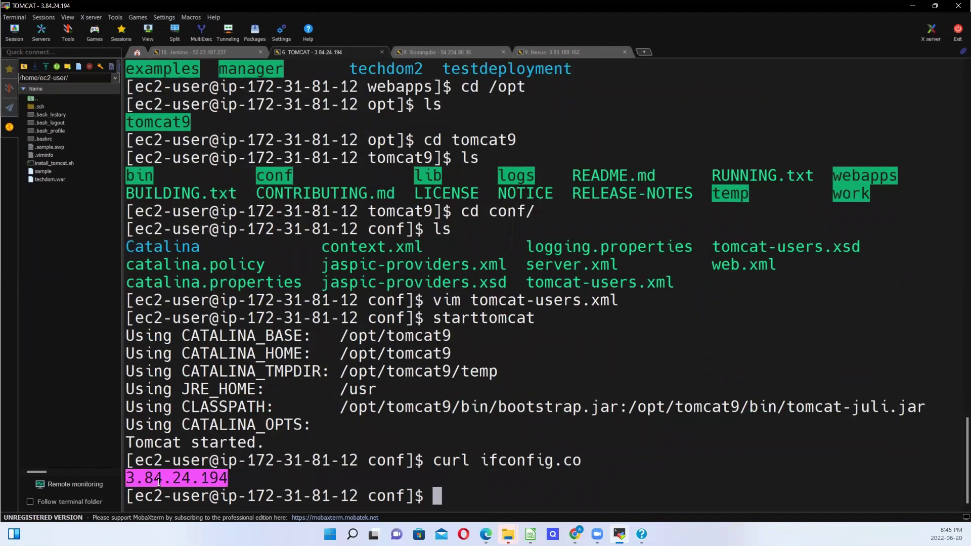
pyautogui.rightClick(191, 481)
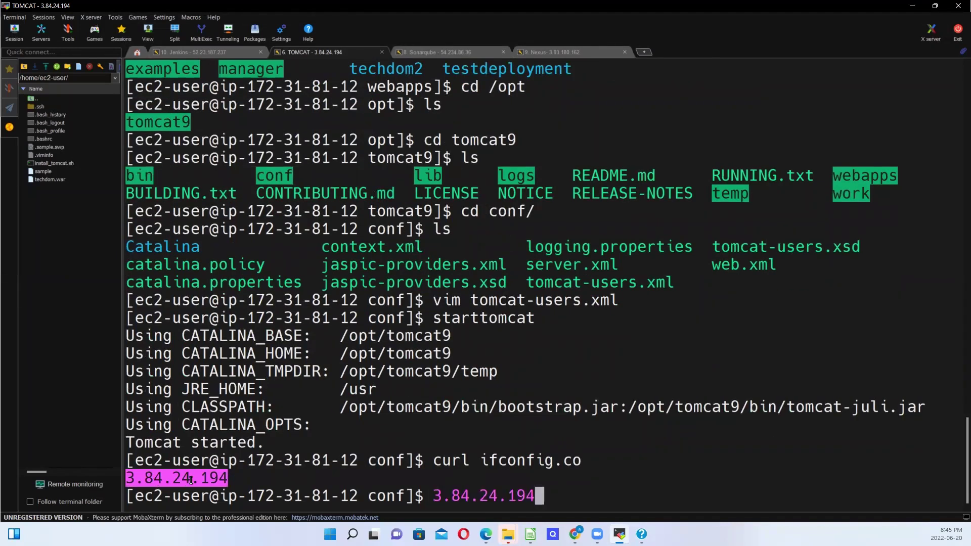
# Step: Return to Chrome and open 3.84.24.194:9091 in a new tab to check the Tomcat server
pyautogui.click(912, 7)
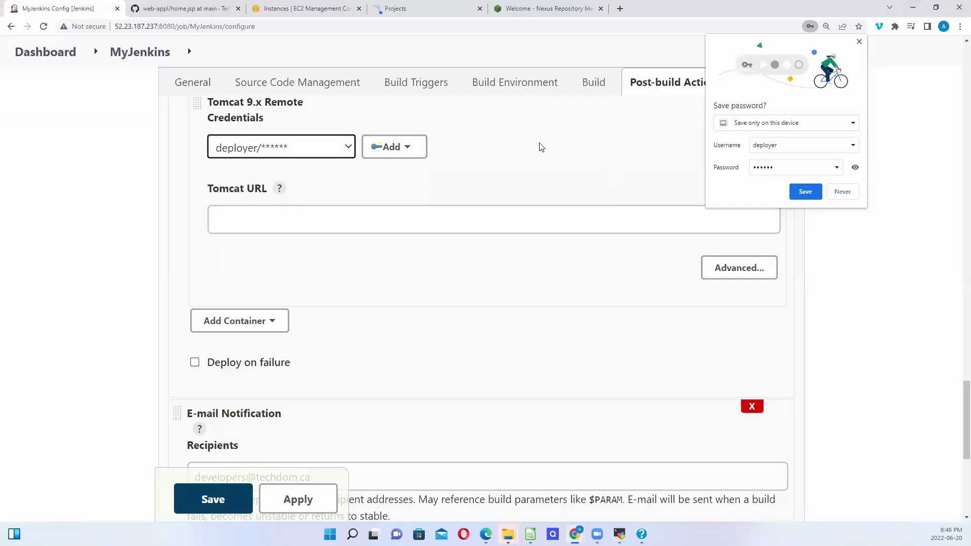
pyautogui.click(621, 8)
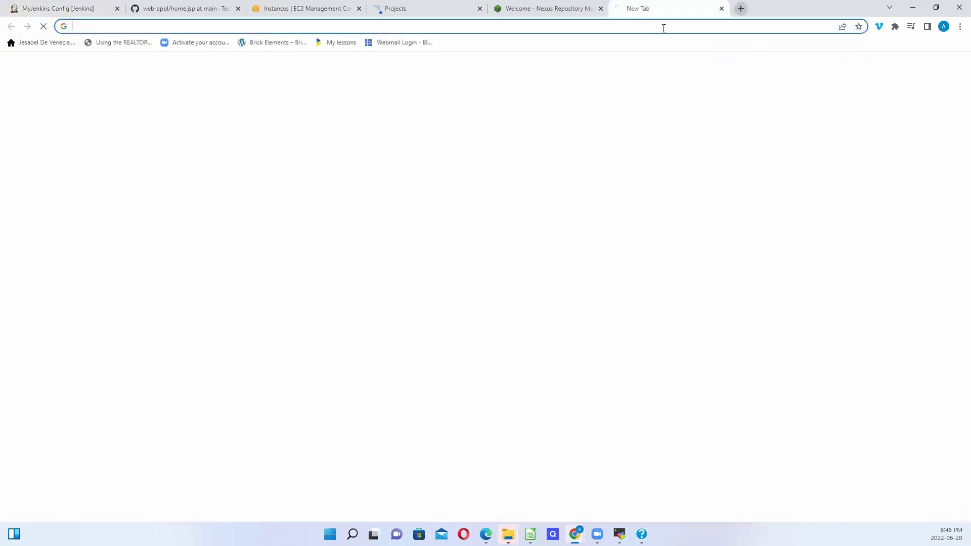
pyautogui.write('3.84.24.194')
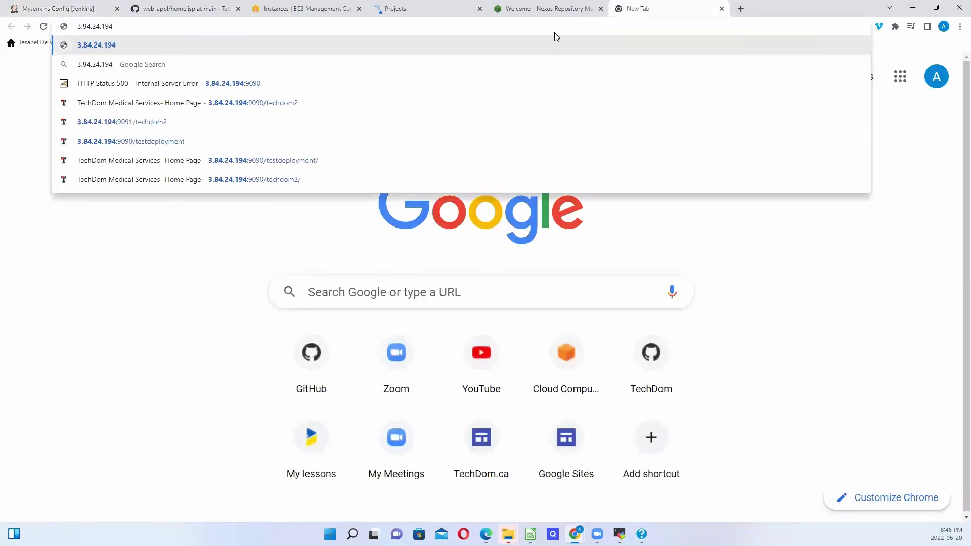
pyautogui.write(':9091')
pyautogui.press('Return')
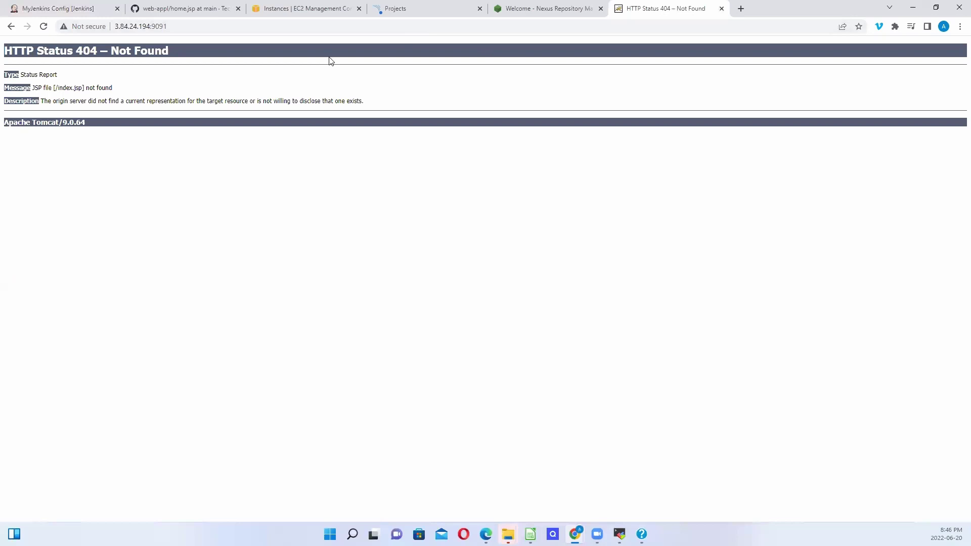
# Step: Copy the techdom2 folder name from the MobaXterm listing and open 3.84.24.194:9091/techdom2 in Chrome
pyautogui.click(175, 27)
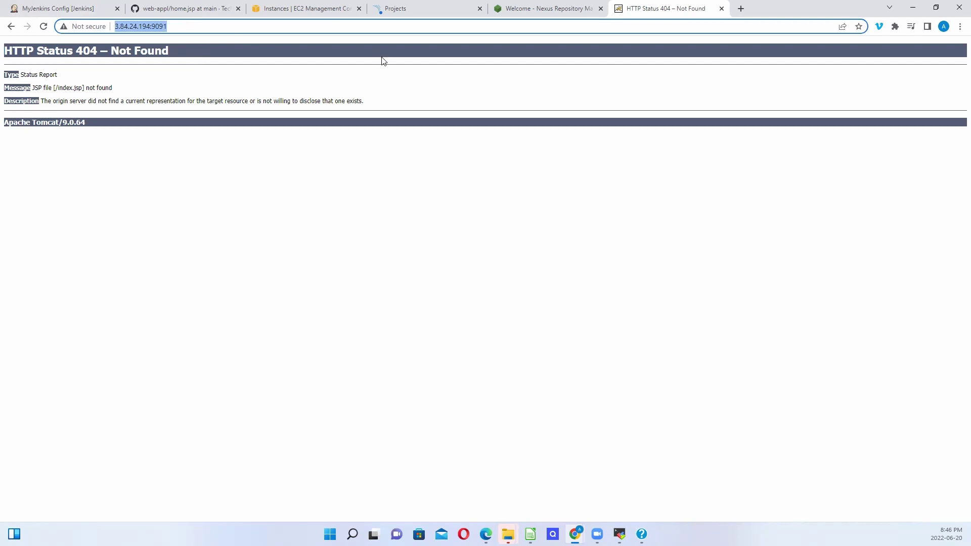
pyautogui.click(170, 25)
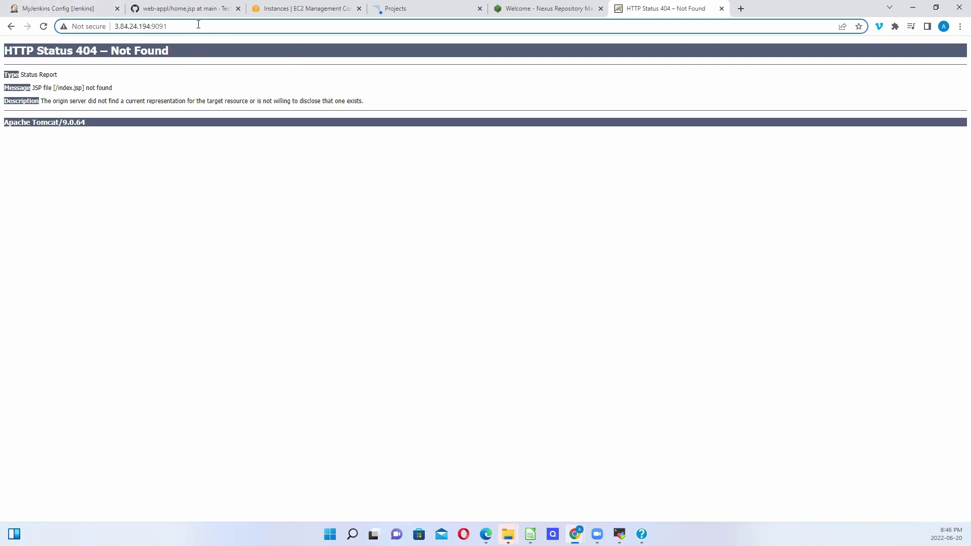
pyautogui.write('/')
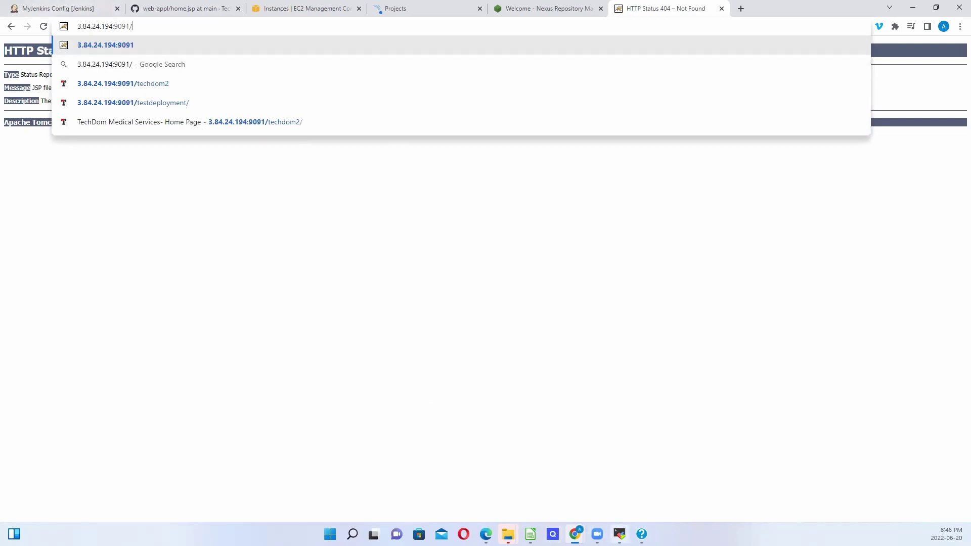
pyautogui.click(619, 534)
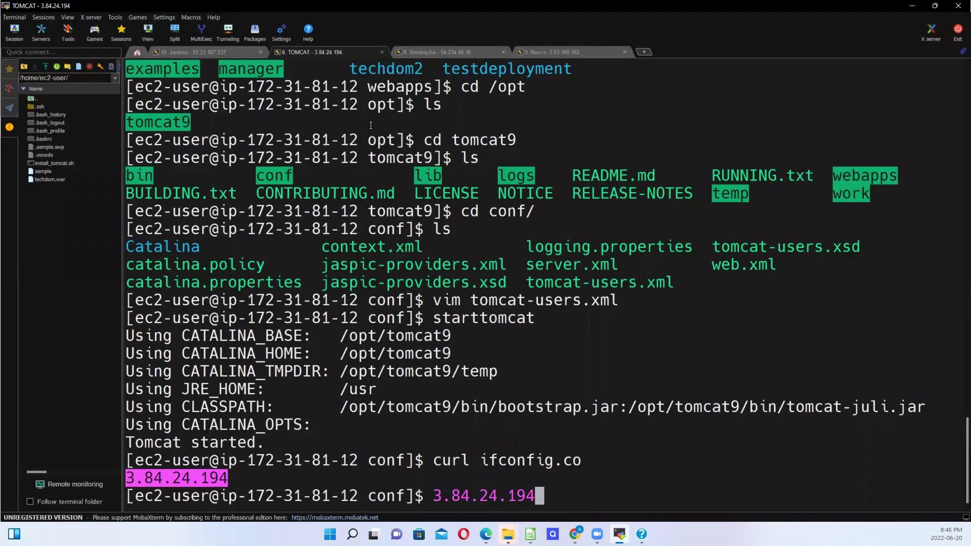
pyautogui.doubleClick(375, 70)
pyautogui.hotkey('ctrl', 'c')
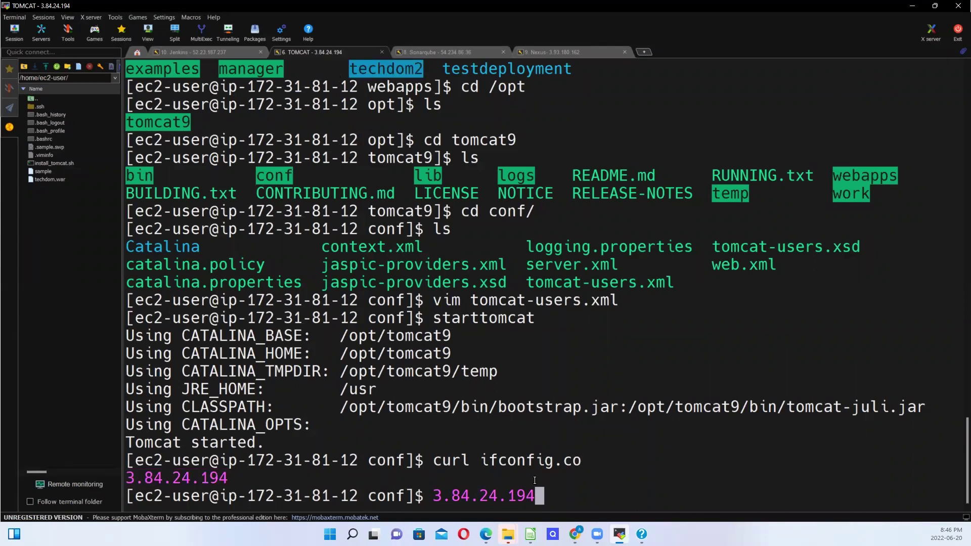
pyautogui.click(575, 534)
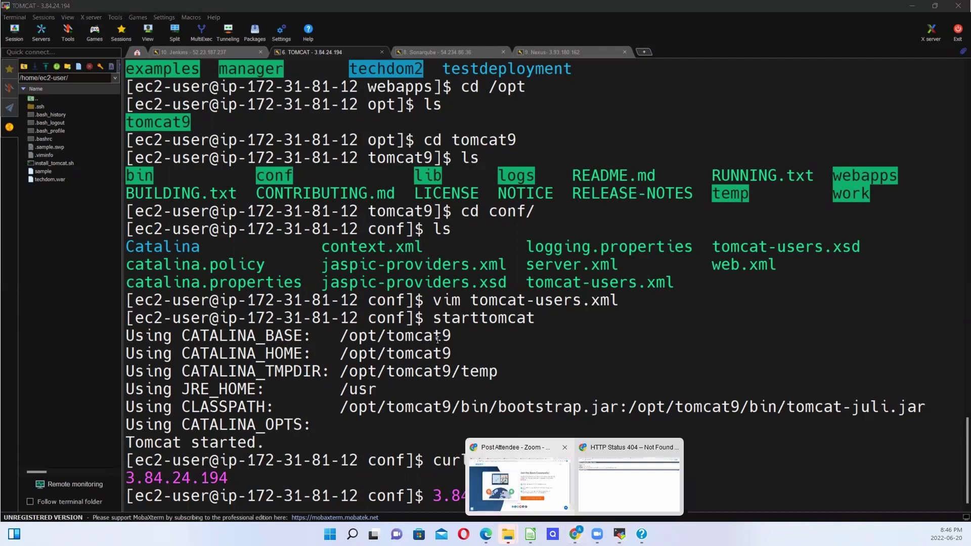
pyautogui.click(627, 494)
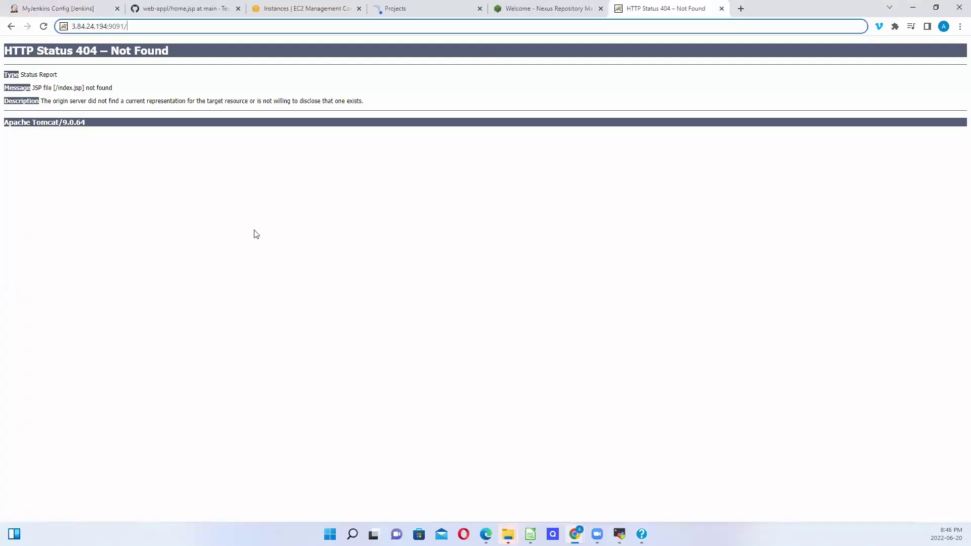
pyautogui.rightClick(150, 24)
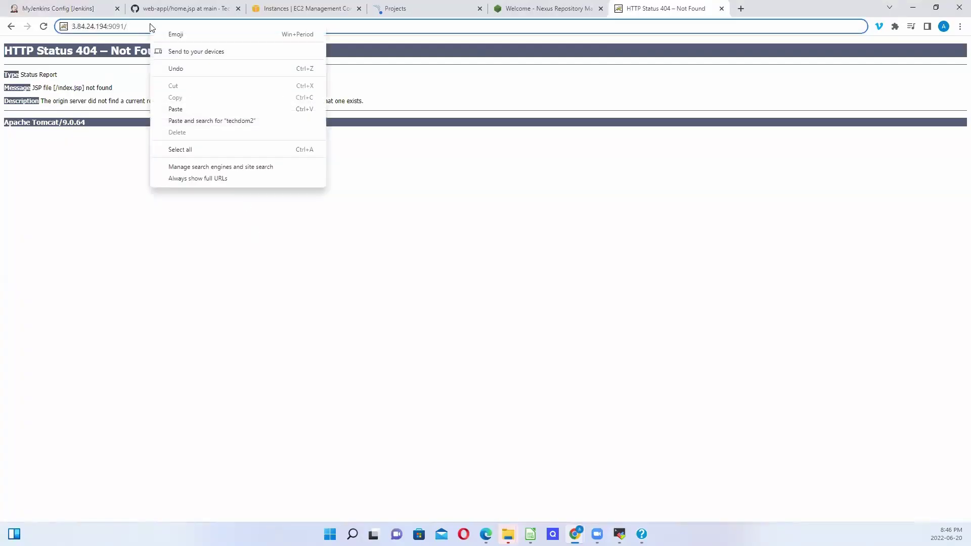
pyautogui.click(180, 109)
pyautogui.press('Return')
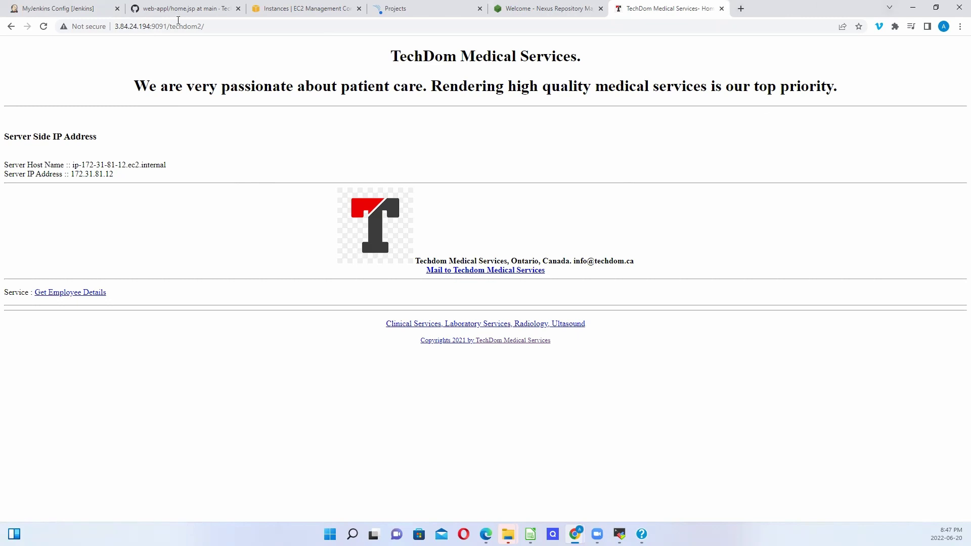
pyautogui.moveTo(168, 26); pyautogui.dragTo(67, 31)
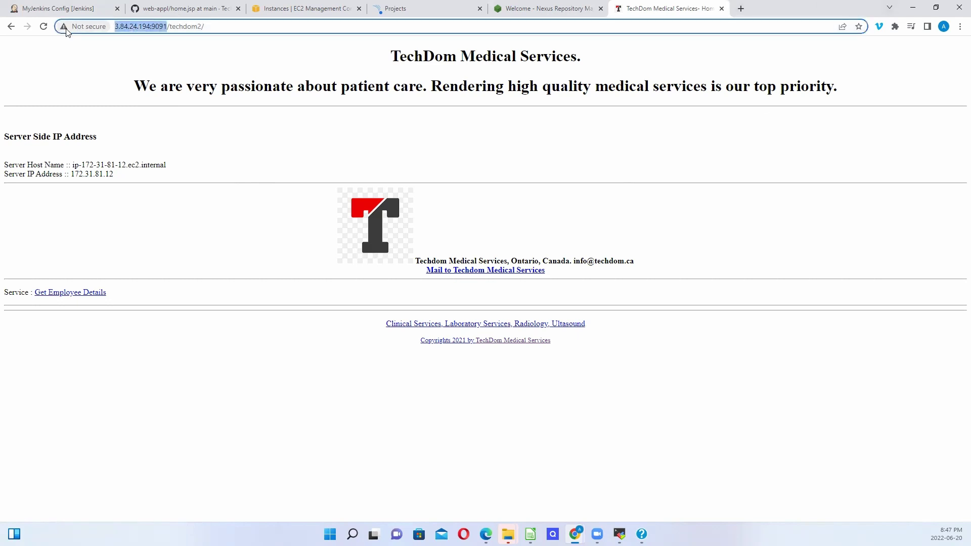
pyautogui.click(913, 7)
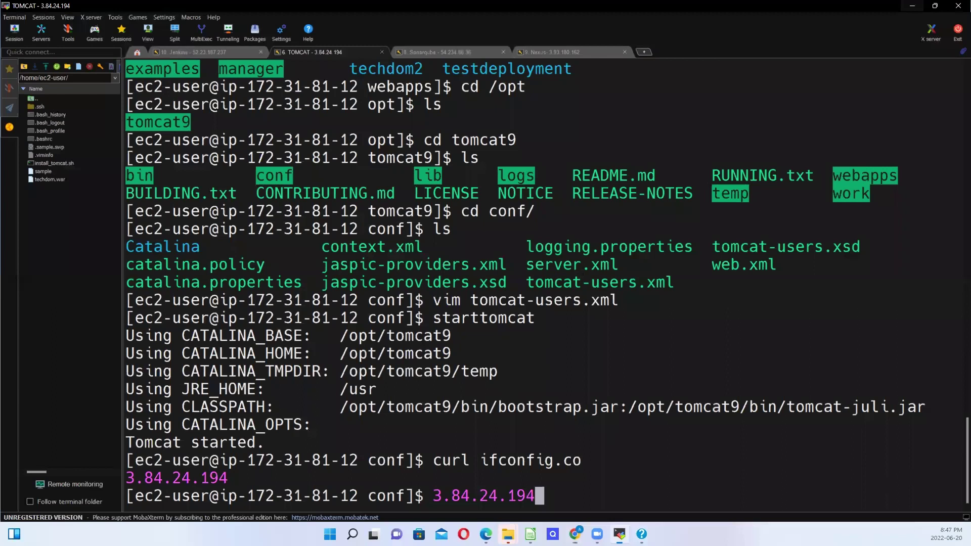
pyautogui.click(570, 521)
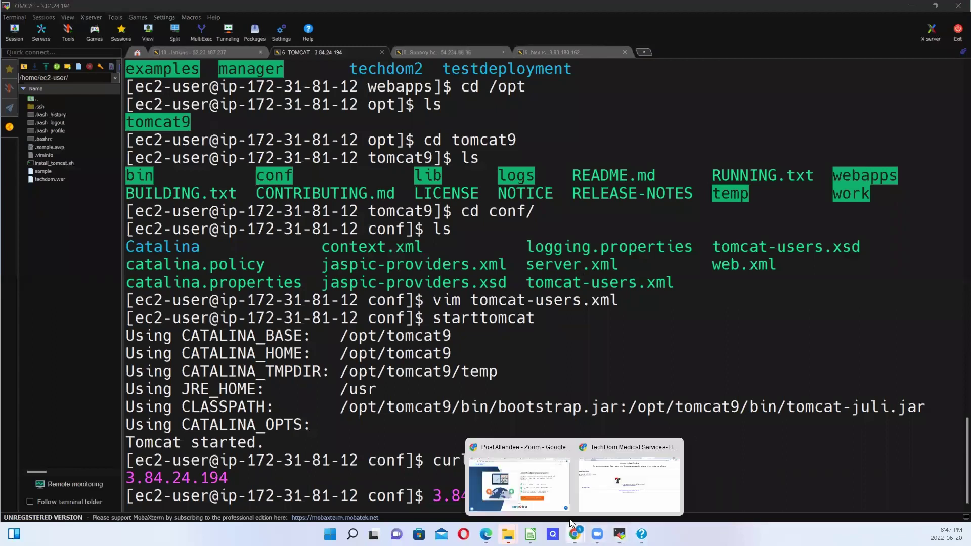
pyautogui.click(607, 471)
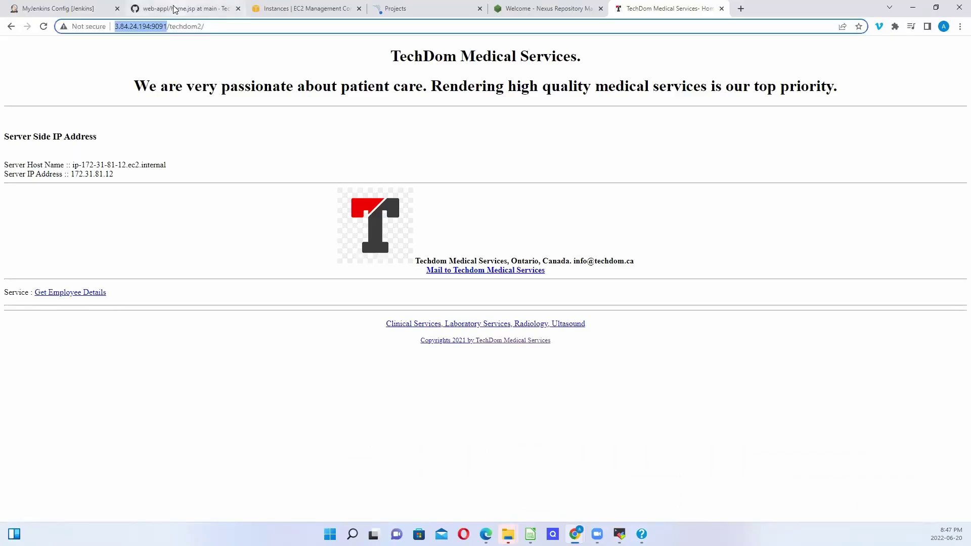
pyautogui.click(95, 13)
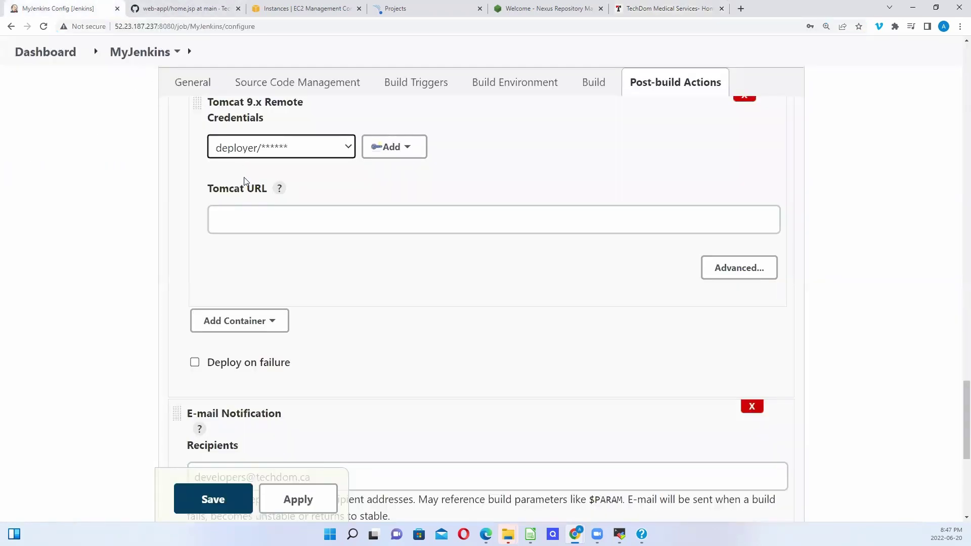
pyautogui.click(253, 222)
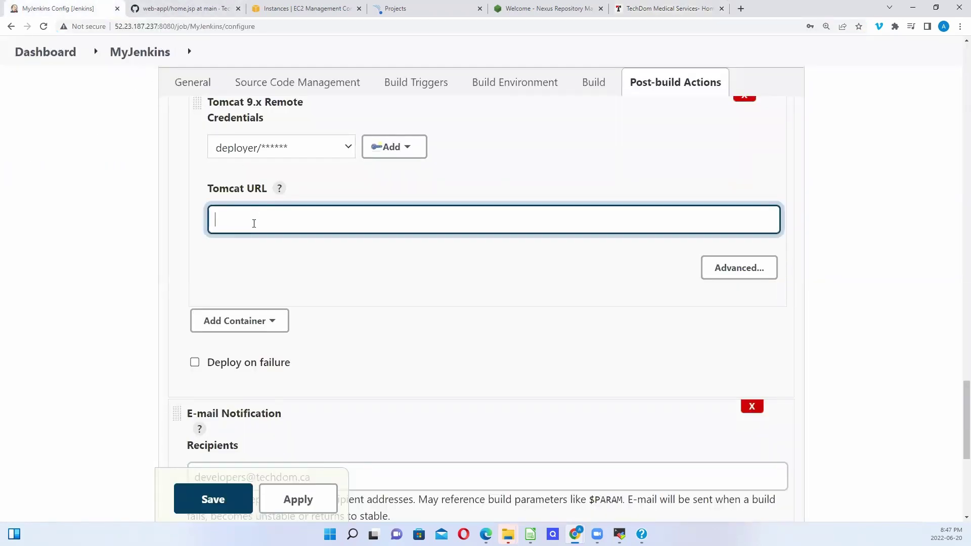
pyautogui.write('http://3.84.24.194:9091/')
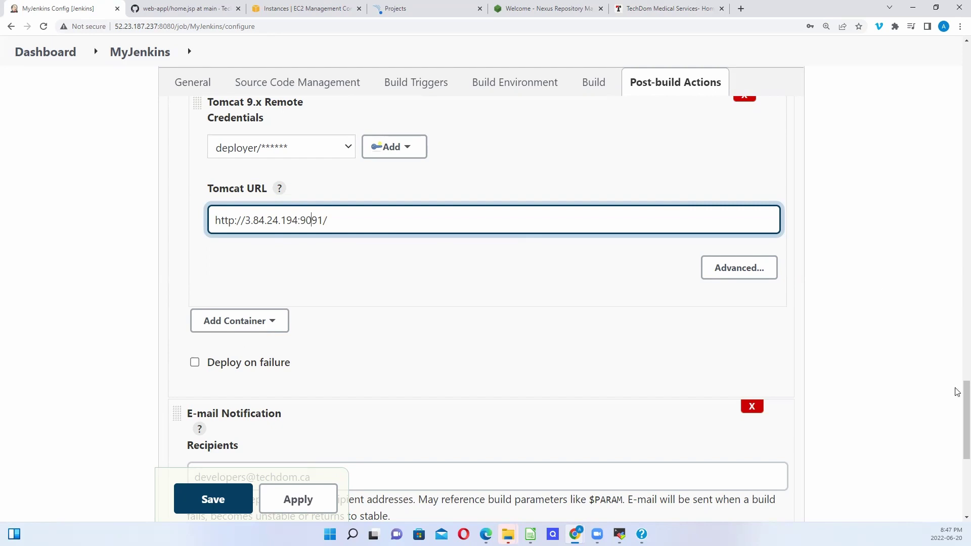
# Step: Review the MyJenkins build and post-build settings, then apply and save the job configuration
pyautogui.scroll(-3, 958, 393)
pyautogui.scroll(6, 958, 420)
pyautogui.scroll(-3, 958, 367)
pyautogui.scroll(8, 958, 355)
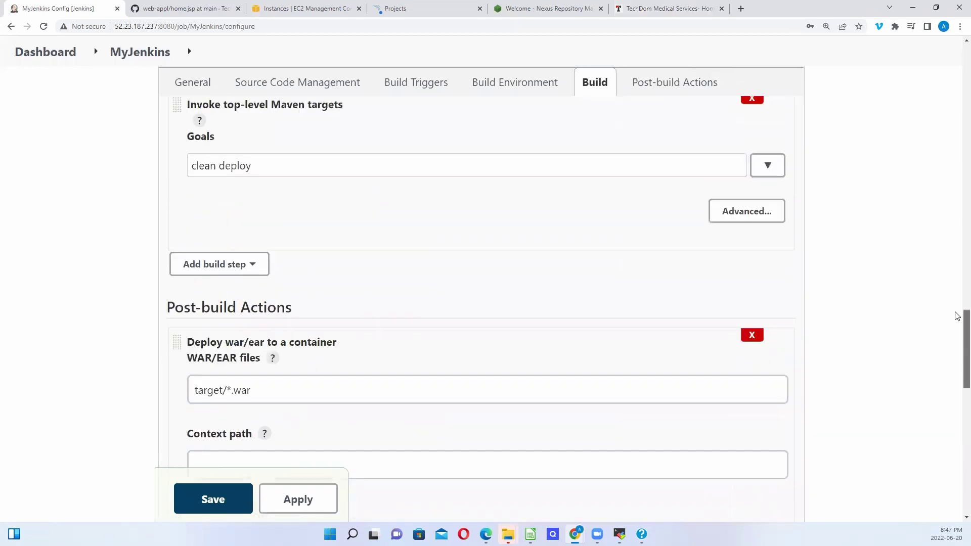
pyautogui.scroll(8, 957, 316)
pyautogui.scroll(-20, 956, 335)
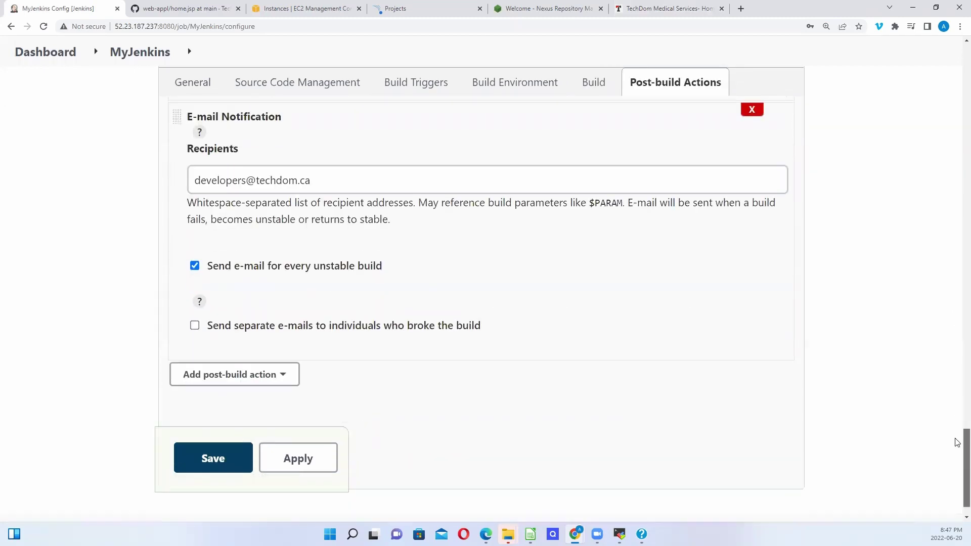
pyautogui.click(291, 465)
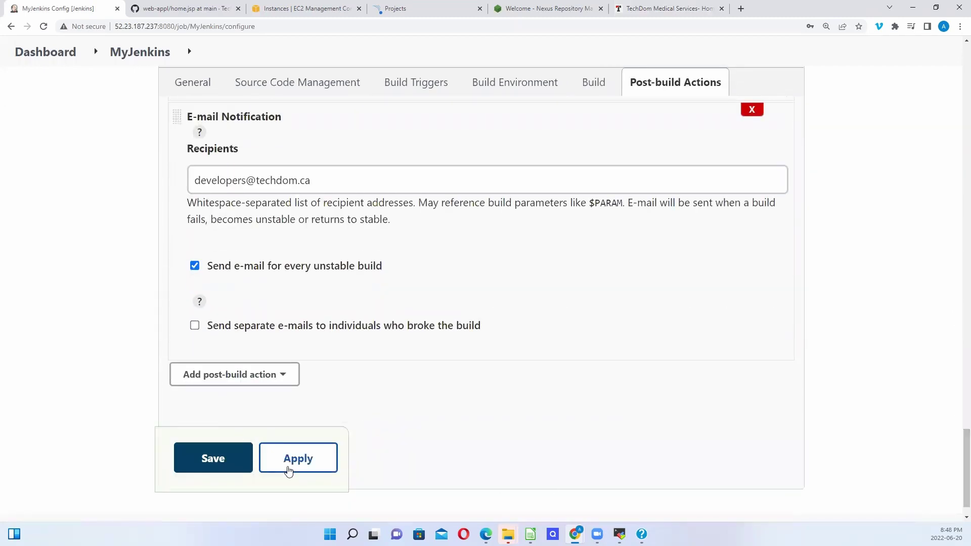
pyautogui.click(211, 460)
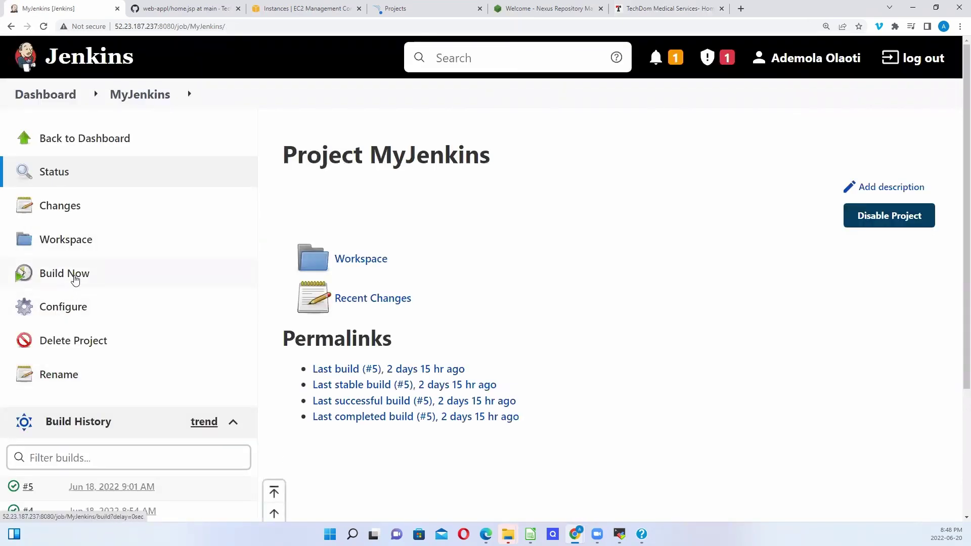
# Step: Build the MyJenkins job and open the console output of the new build
pyautogui.click(76, 279)
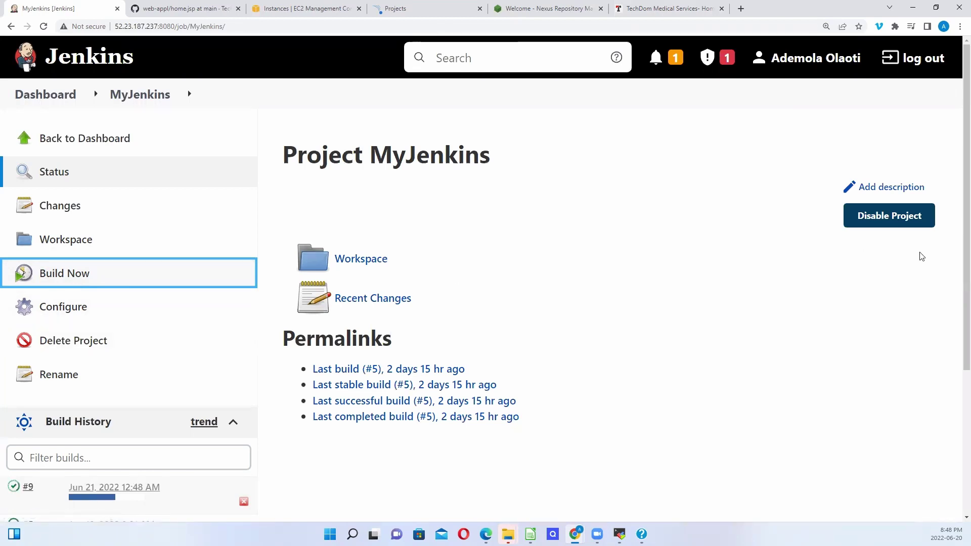
pyautogui.scroll(-1, 958, 283)
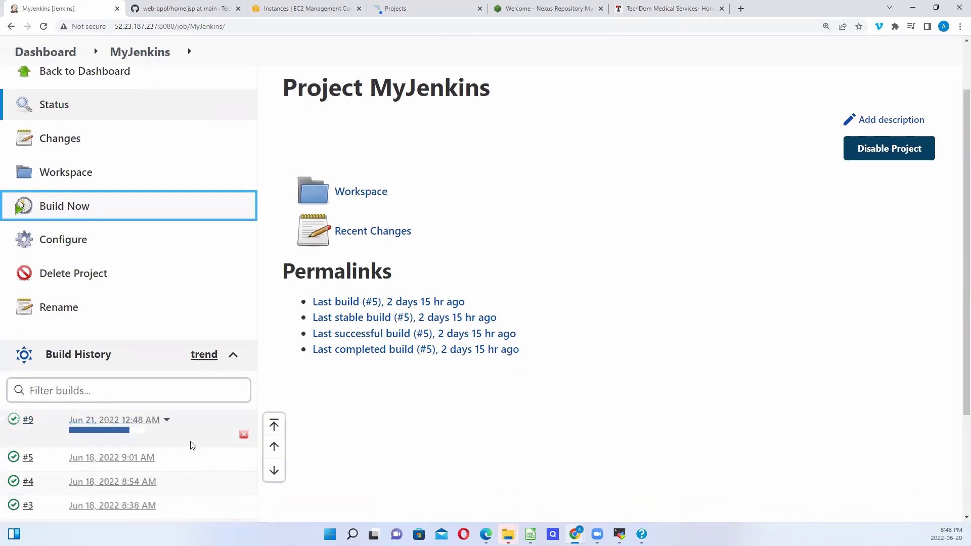
pyautogui.click(167, 424)
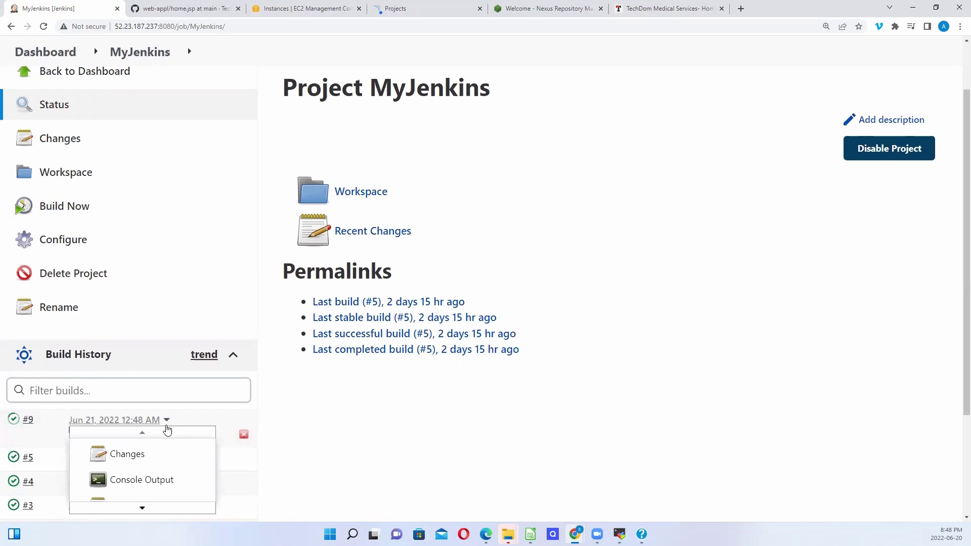
pyautogui.click(155, 479)
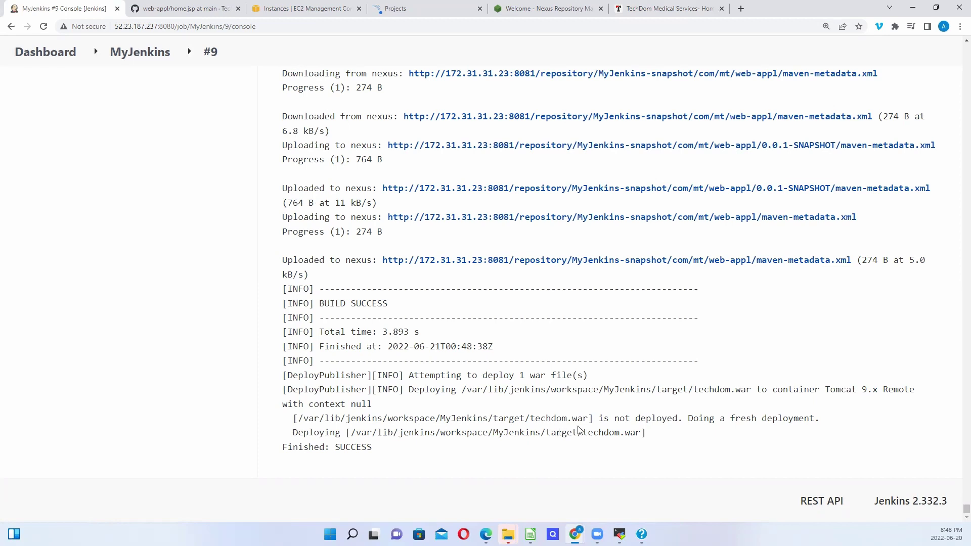
# Step: Check the deployed techdom.war name in the console output, and open the target folder in the MyJenkins workspace
pyautogui.doubleClick(607, 432)
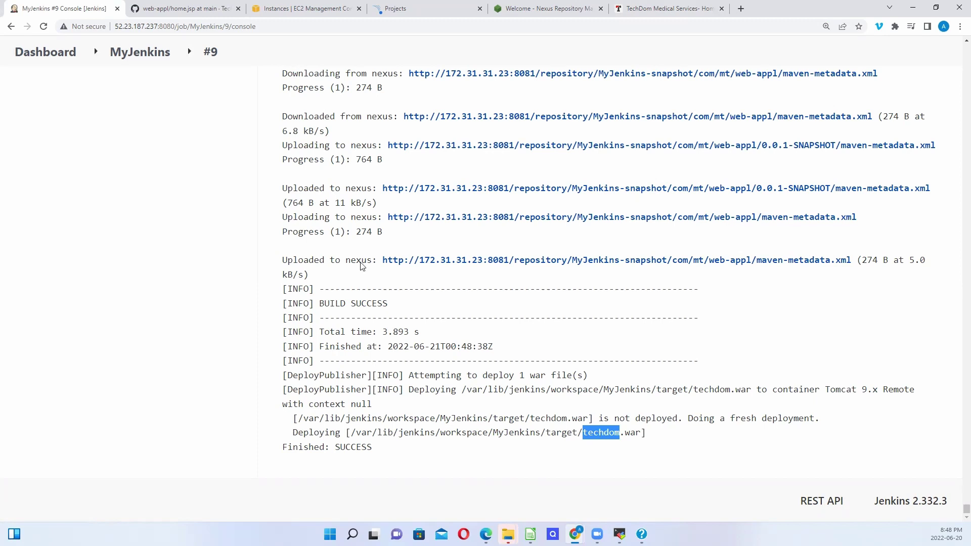
pyautogui.click(138, 52)
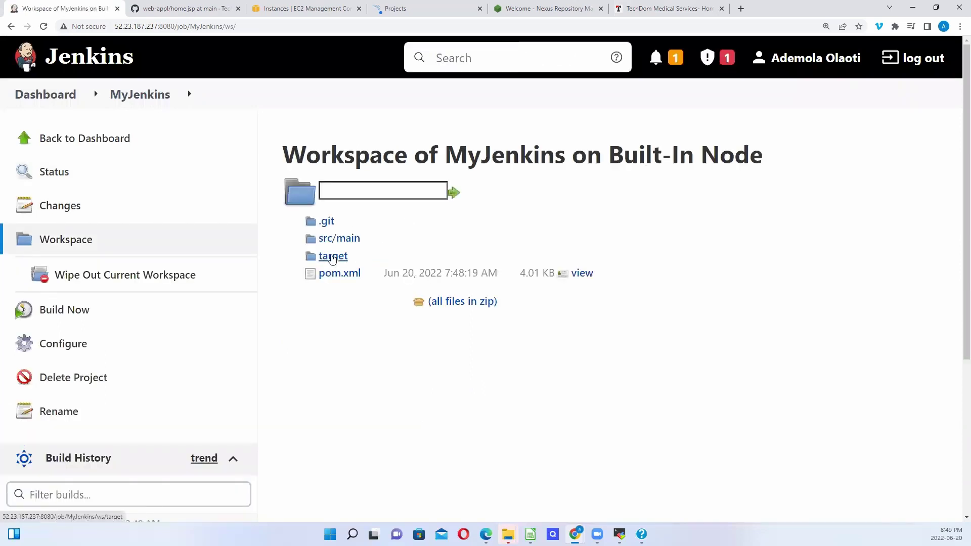
pyautogui.click(333, 257)
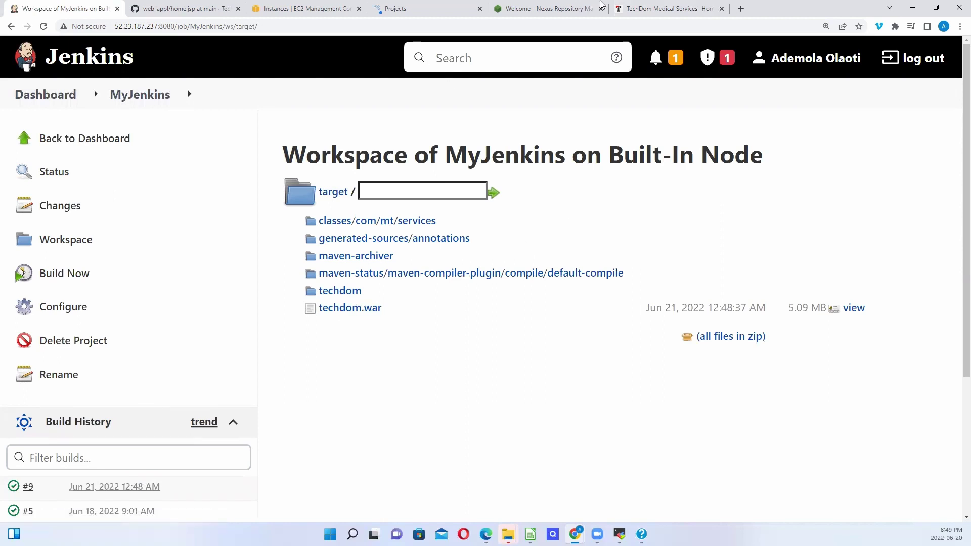
# Step: Copy the server address and port from the techdom2 page's URL into the address of a new browser tab
pyautogui.click(661, 6)
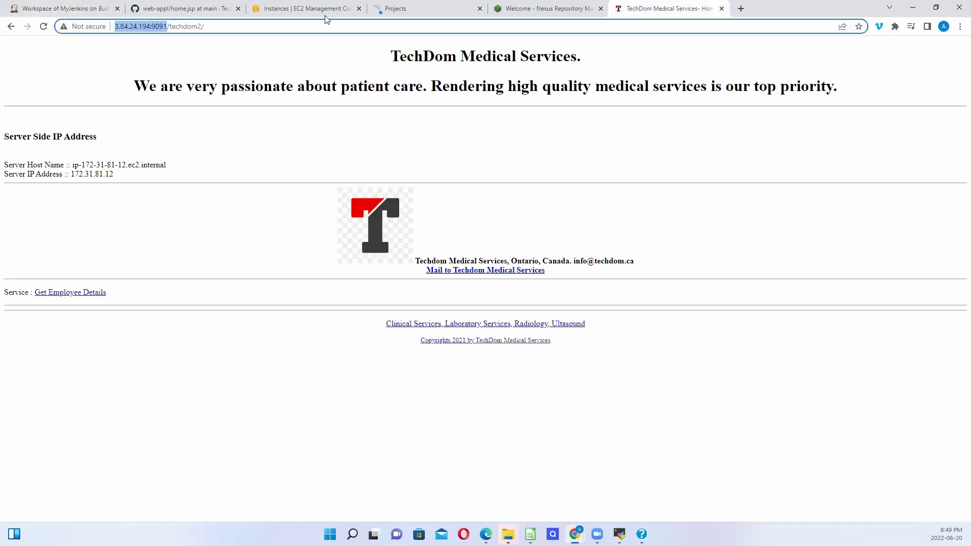
pyautogui.click(741, 8)
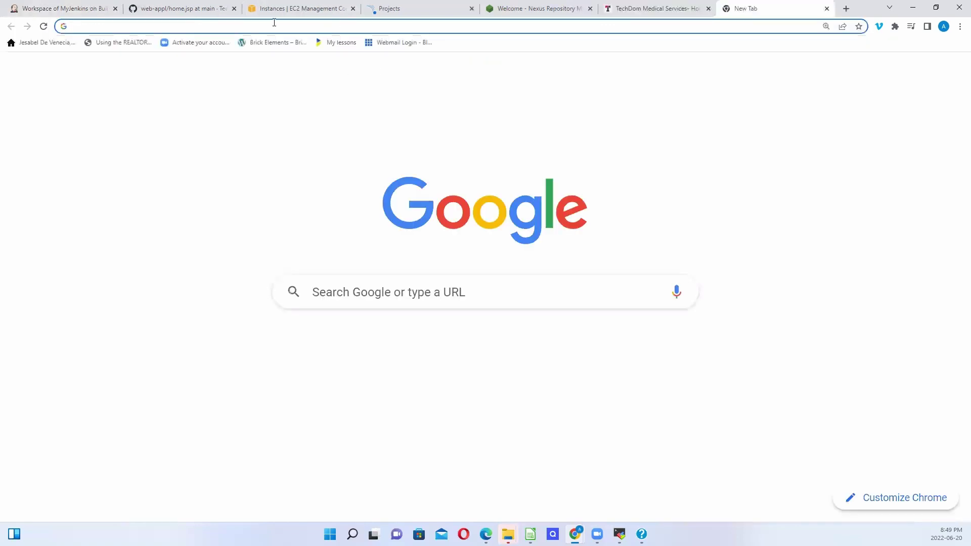
pyautogui.click(678, 9)
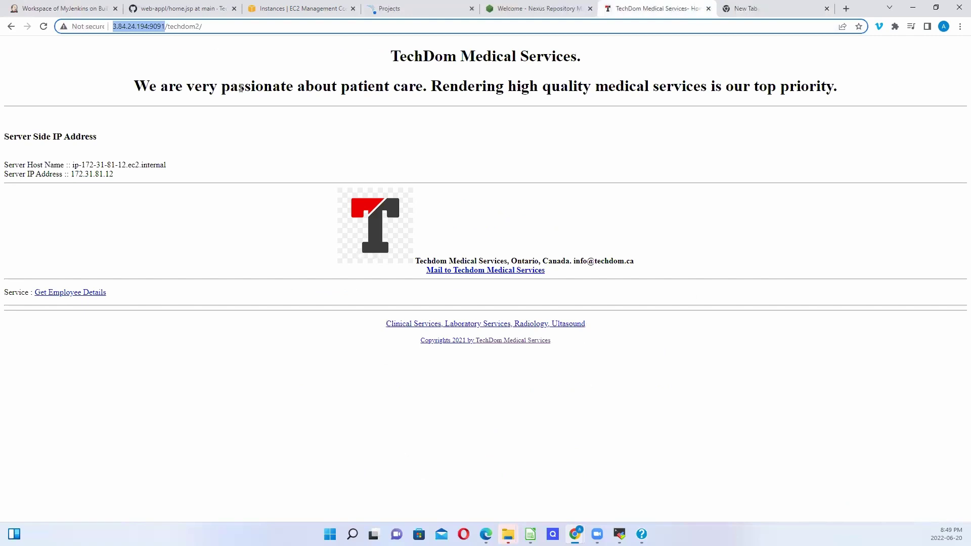
pyautogui.rightClick(142, 31)
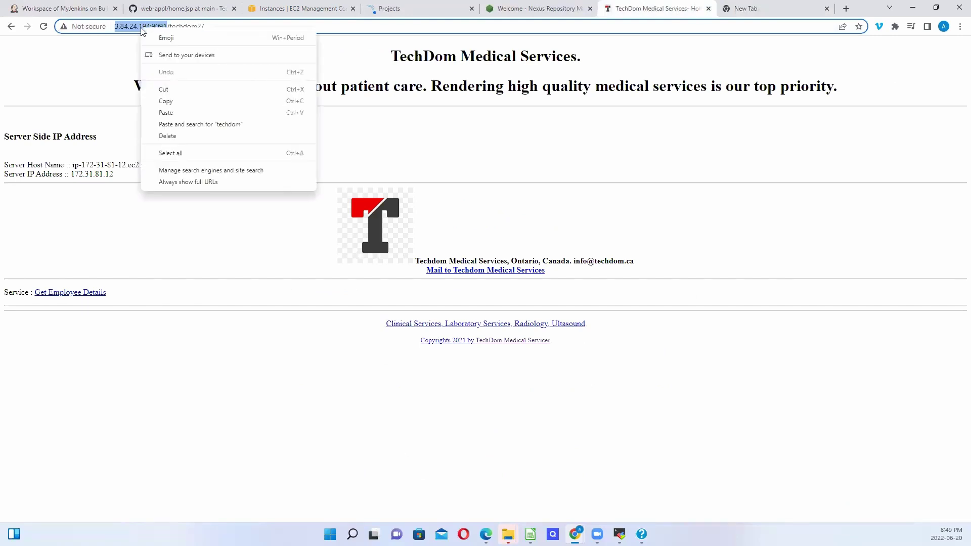
pyautogui.click(171, 101)
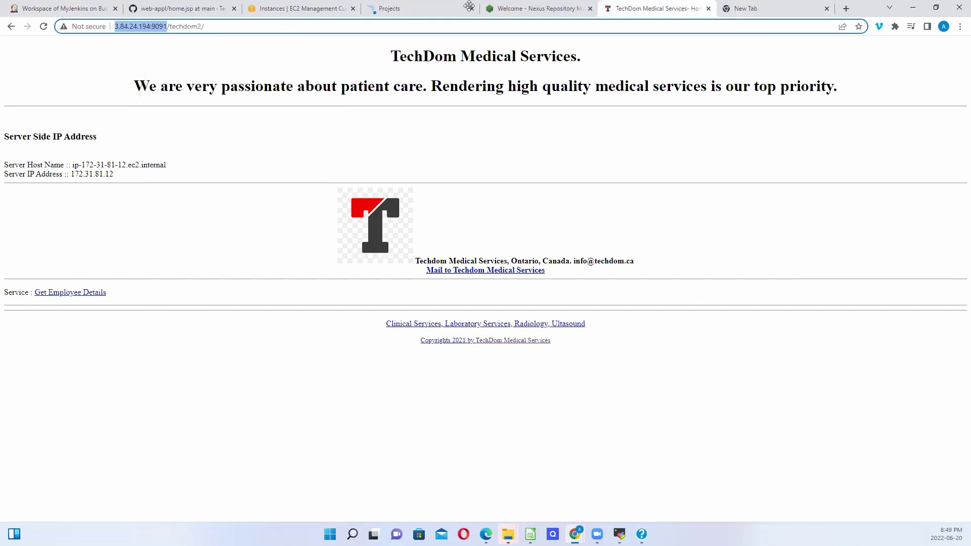
pyautogui.click(770, 10)
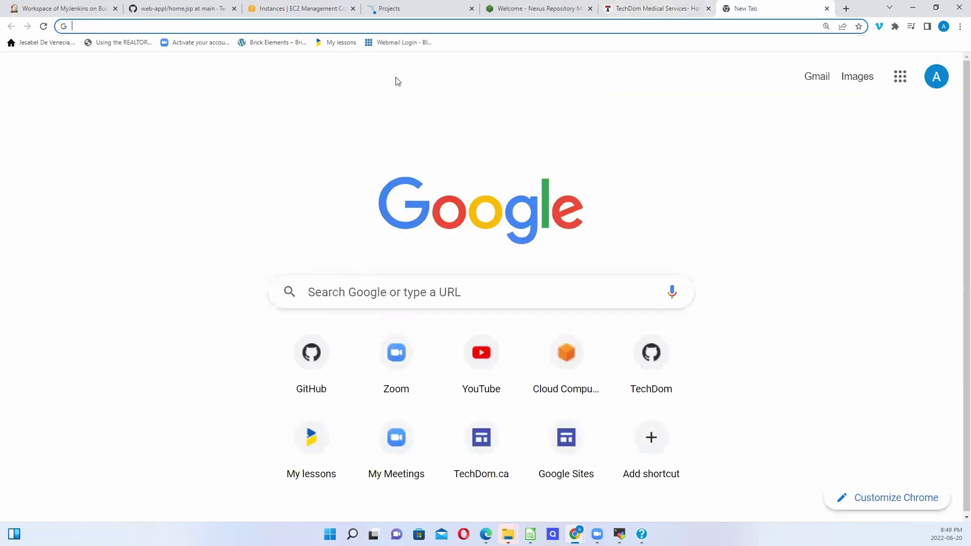
pyautogui.hotkey('ctrl', 'v')
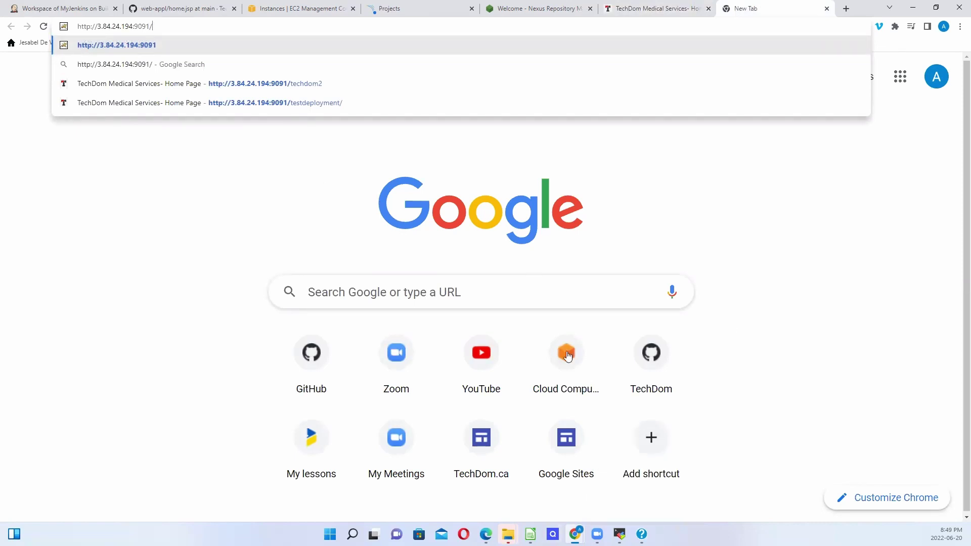
pyautogui.click(93, 12)
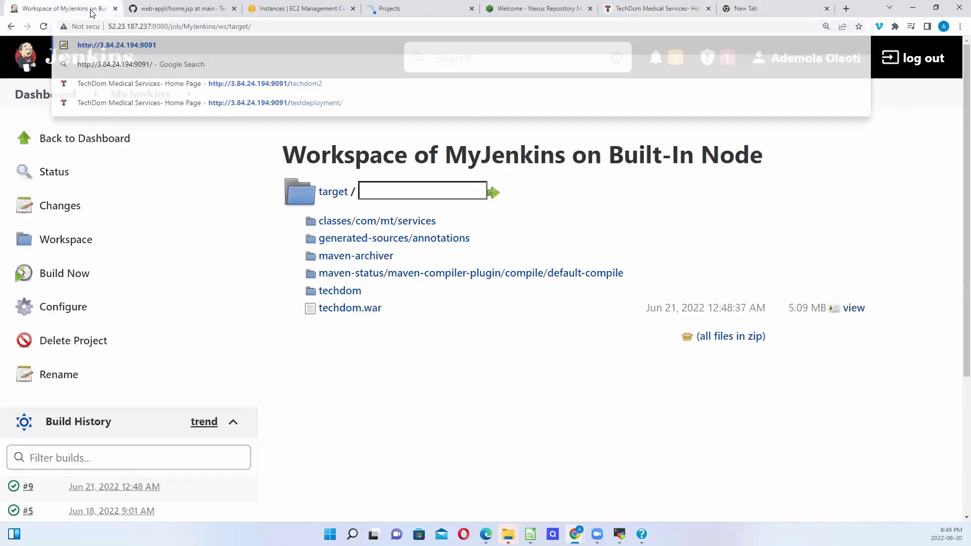
pyautogui.moveTo(362, 292); pyautogui.dragTo(319, 294)
pyautogui.hotkey('ctrl', 'c')
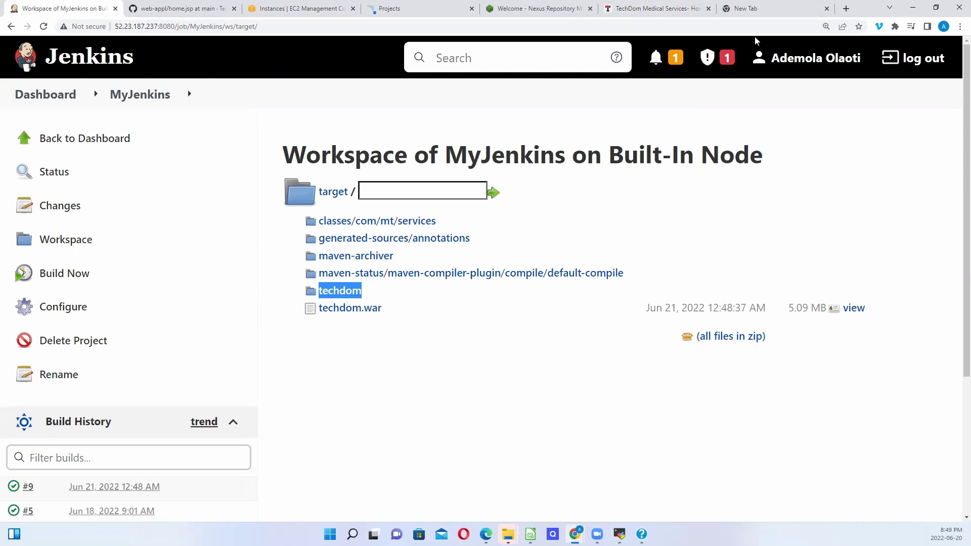
pyautogui.click(760, 13)
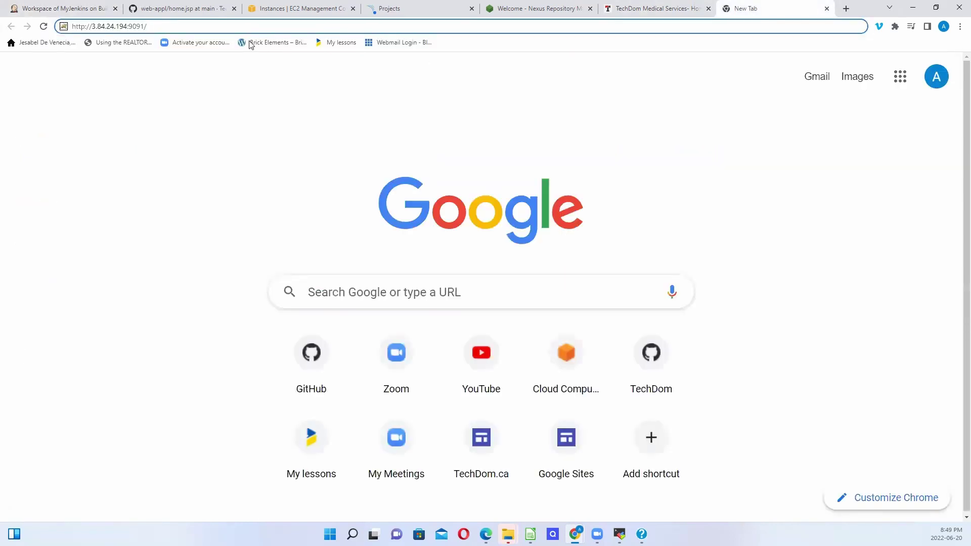
pyautogui.hotkey('ctrl', 'v')
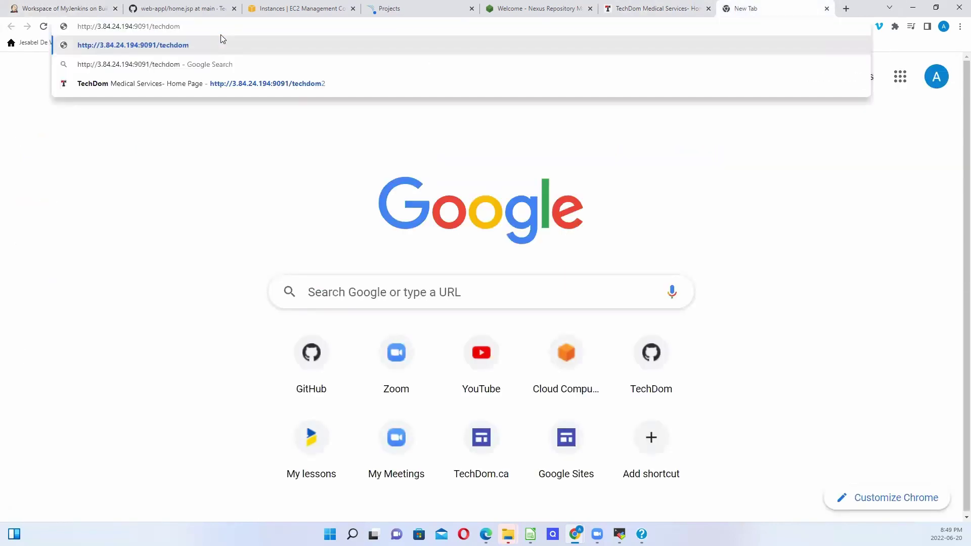
pyautogui.press('Return')
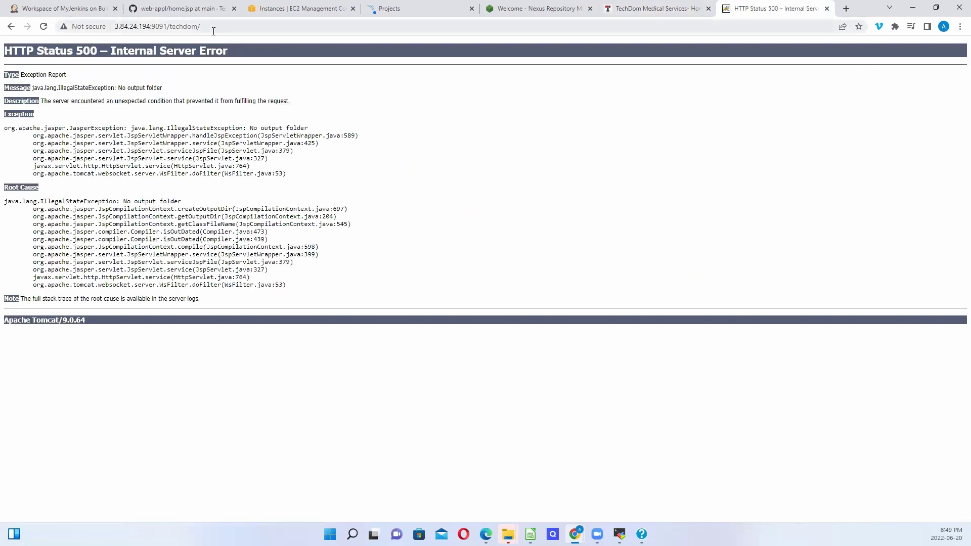
# Step: Reload the techdom page, and retry its address without the trailing slash
pyautogui.click(216, 29)
pyautogui.press('Return')
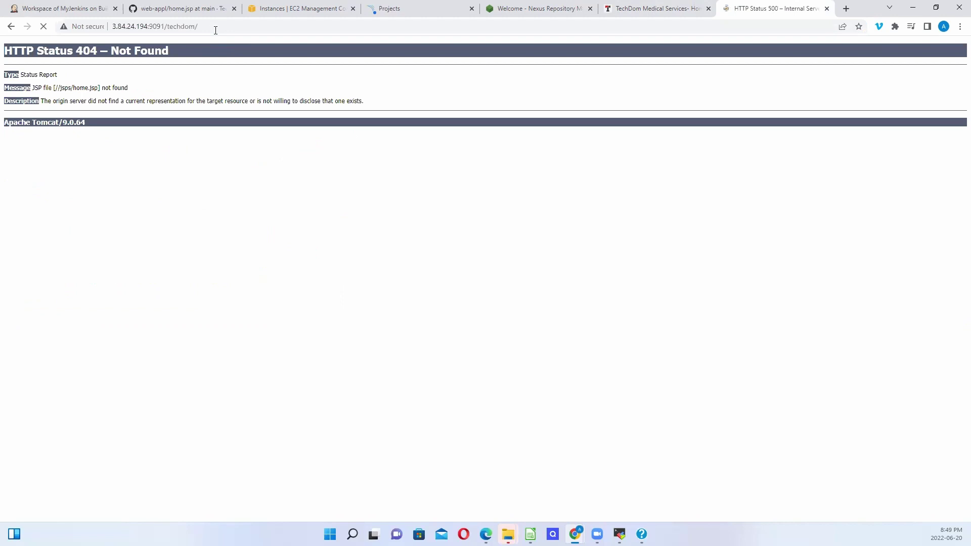
pyautogui.click(209, 26)
pyautogui.click(210, 27)
pyautogui.press('BackSpace')
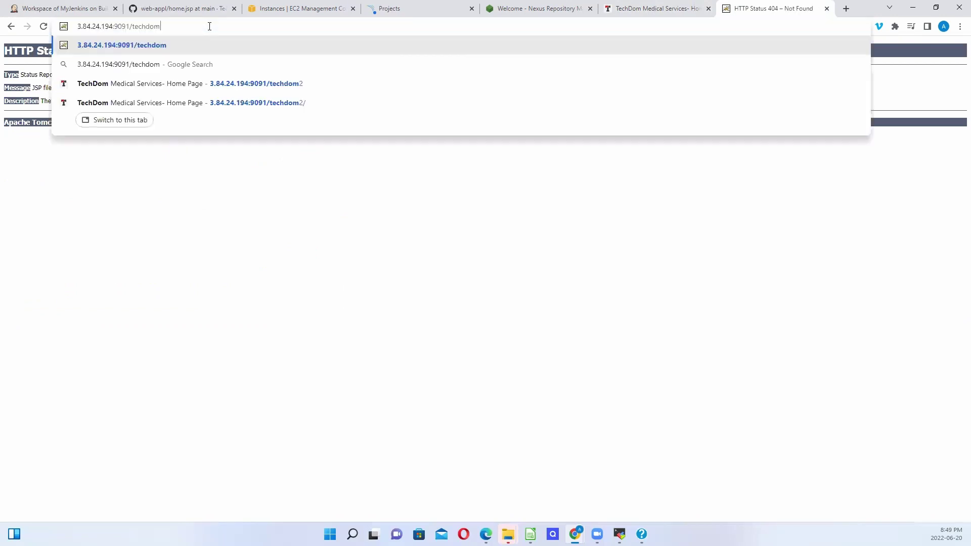
pyautogui.press('Return')
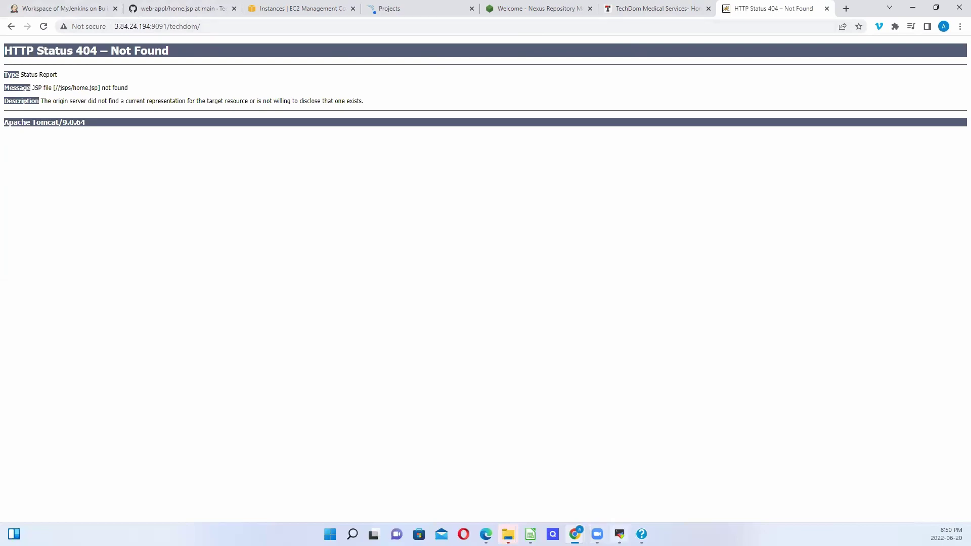
# Step: Switch to MobaXterm and run starttomcat in the TOMCAT session
pyautogui.click(620, 534)
pyautogui.press('BackSpace')
pyautogui.press('BackSpace')
pyautogui.press('BackSpace')
pyautogui.press('BackSpace')
pyautogui.press('BackSpace')
pyautogui.press('BackSpace')
pyautogui.press('BackSpace')
pyautogui.press('BackSpace')
pyautogui.press('BackSpace')
pyautogui.press('BackSpace')
pyautogui.press('BackSpace')
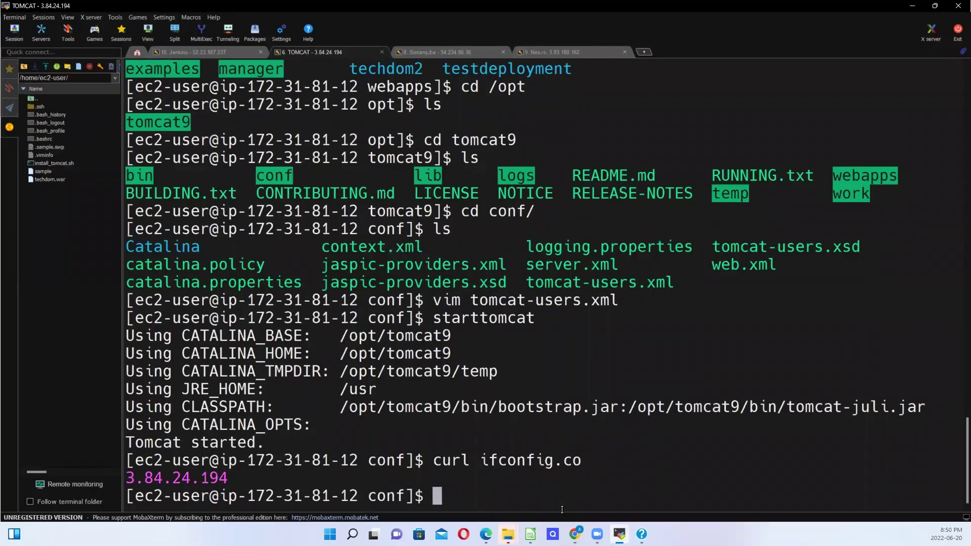
pyautogui.write('t')
pyautogui.press('BackSpace')
pyautogui.write('starttom')
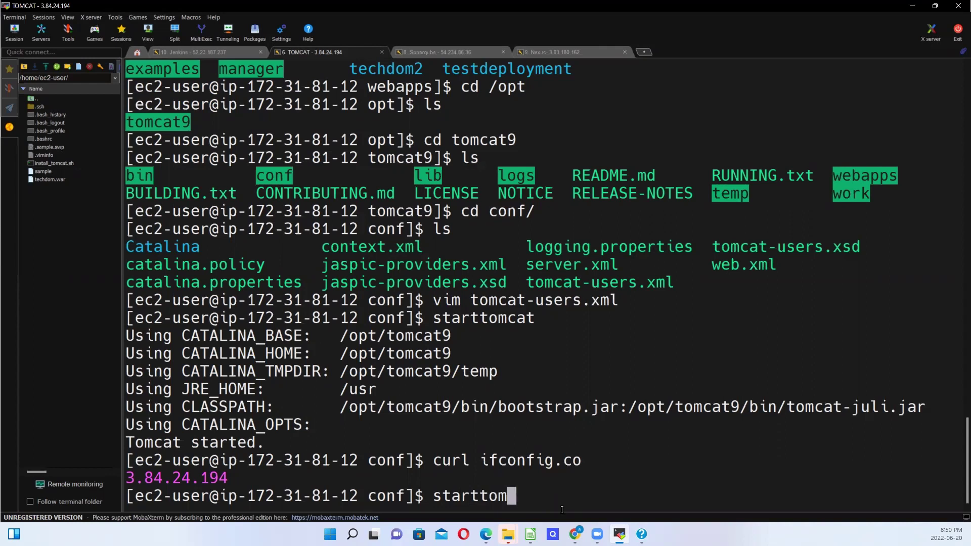
pyautogui.write('cat')
pyautogui.press('Return')
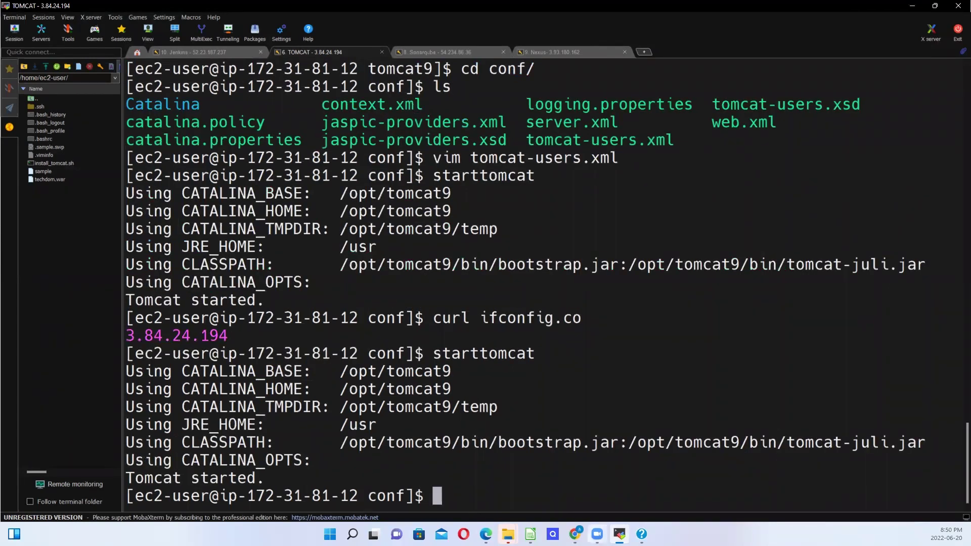
# Step: Return to Chrome, close the techdom error tab and edit the techdom2 address to 3.84.24.194:9091/techdom
pyautogui.click(575, 535)
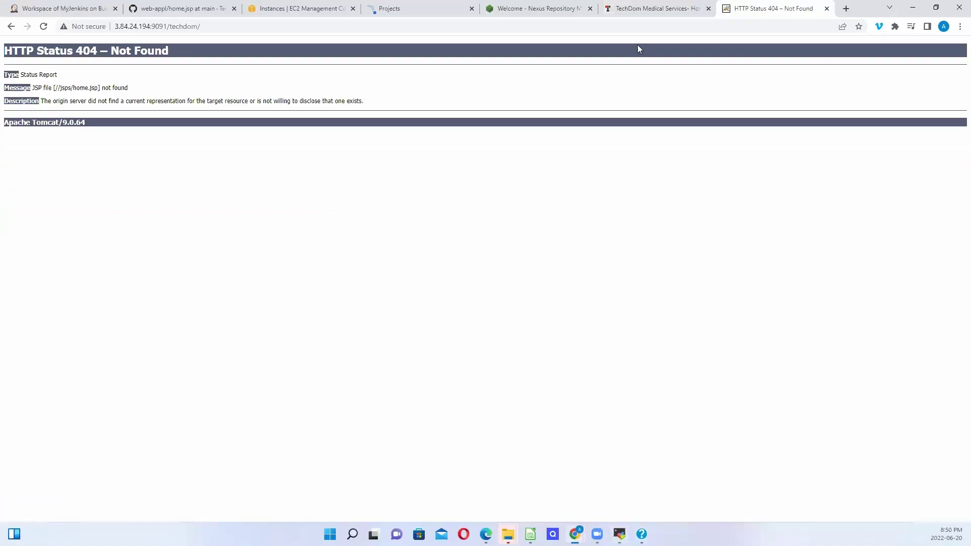
pyautogui.click(827, 8)
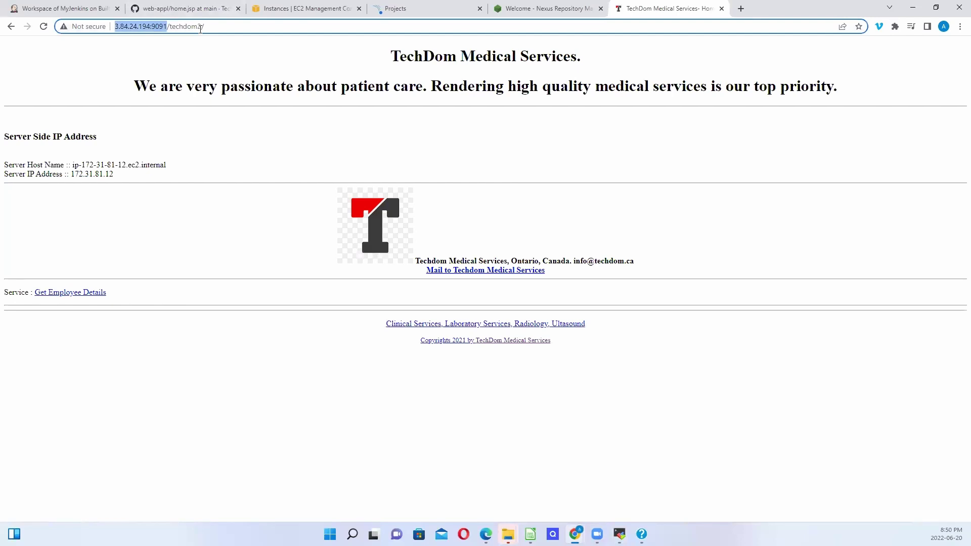
pyautogui.press('Left')
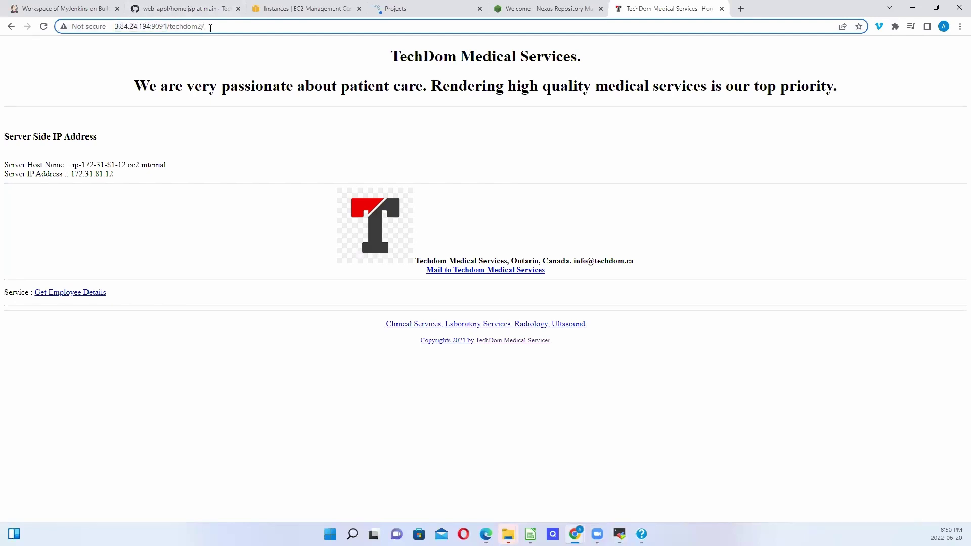
pyautogui.press('BackSpace')
pyautogui.press('BackSpace')
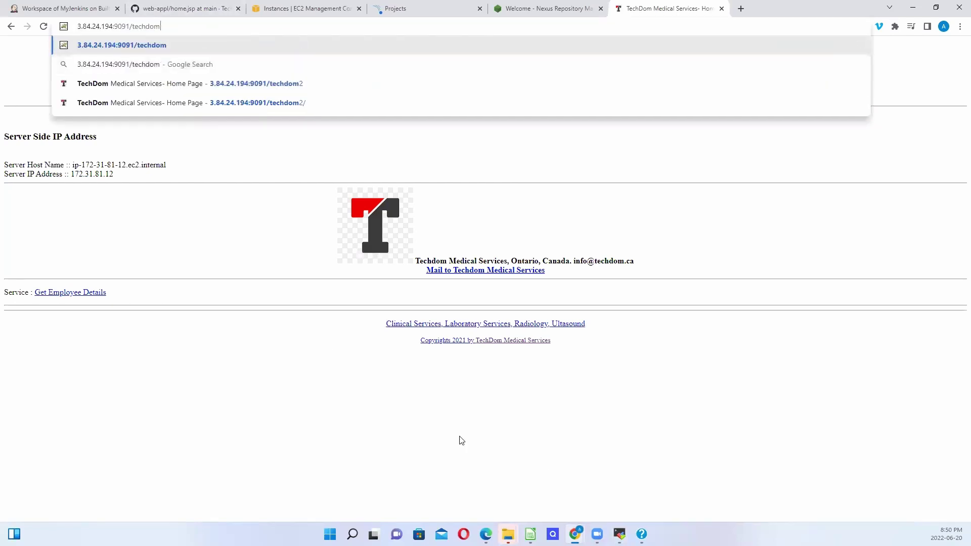
# Step: Switch to MobaXterm and change the TOMCAT session's directory to /opt/tomcat9/webapps
pyautogui.click(620, 535)
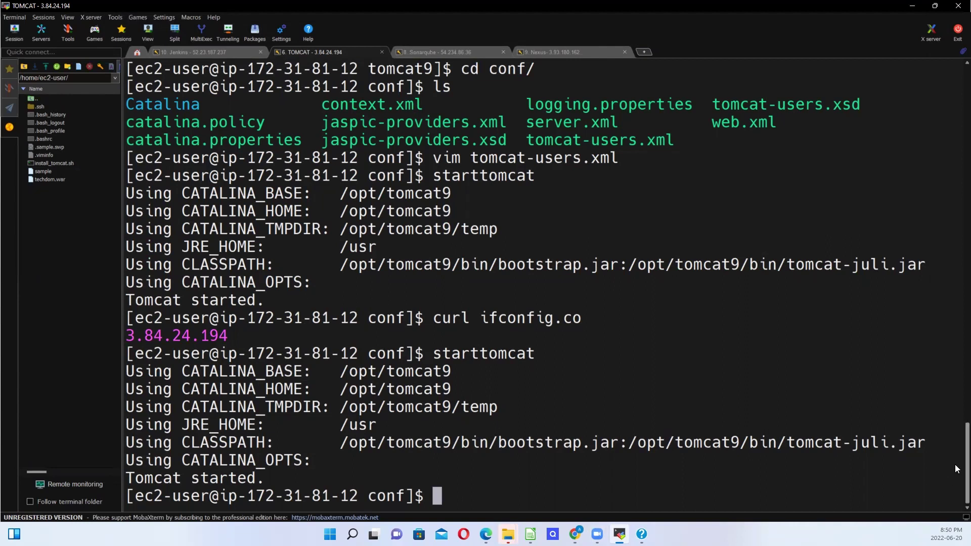
pyautogui.scroll(4, 958, 470)
pyautogui.scroll(2, 958, 428)
pyautogui.write('cd')
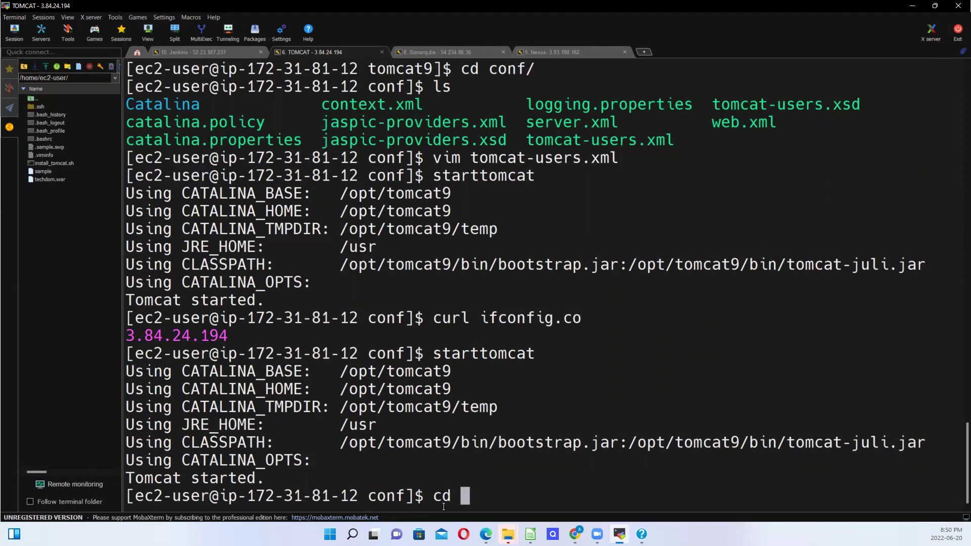
pyautogui.press('BackSpace')
pyautogui.press('BackSpace')
pyautogui.write('d /opt/')
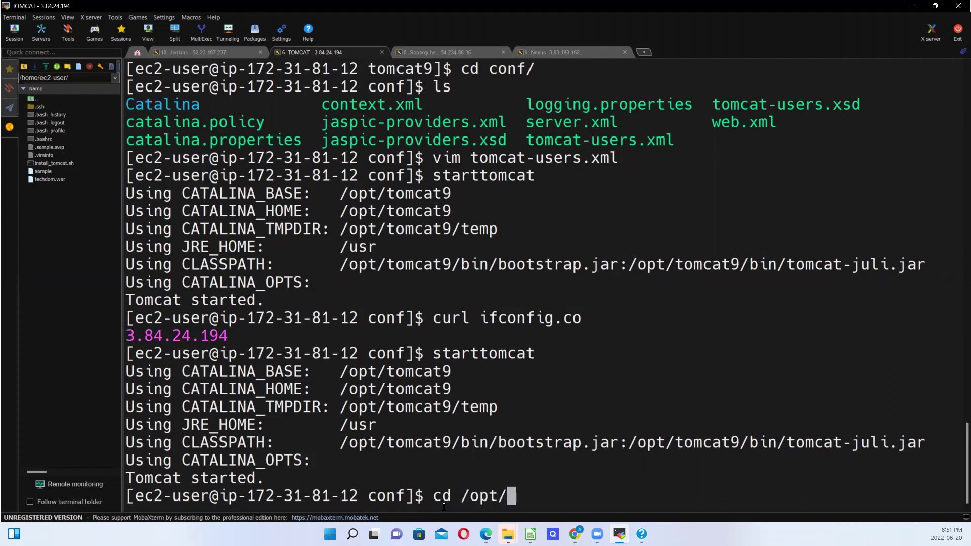
pyautogui.write('tomcat')
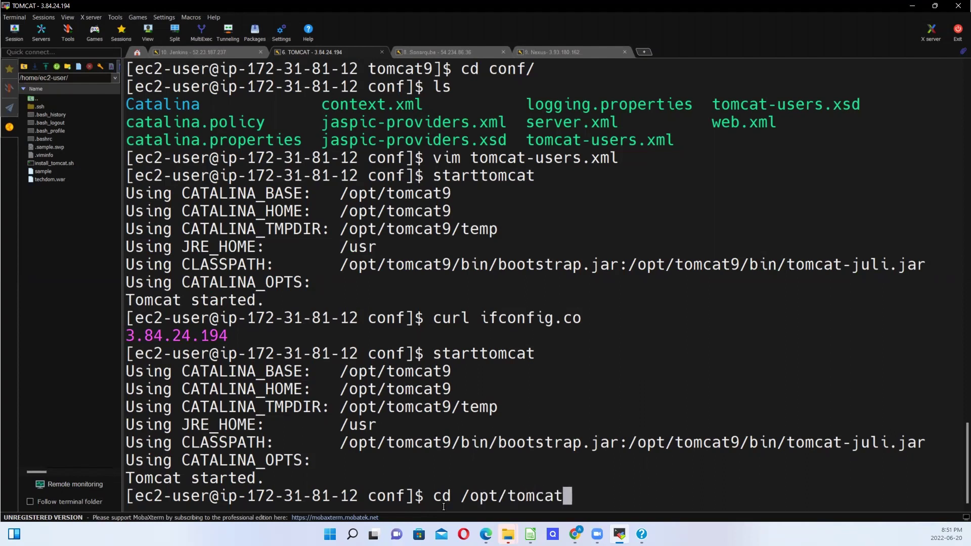
pyautogui.write('9/webapps')
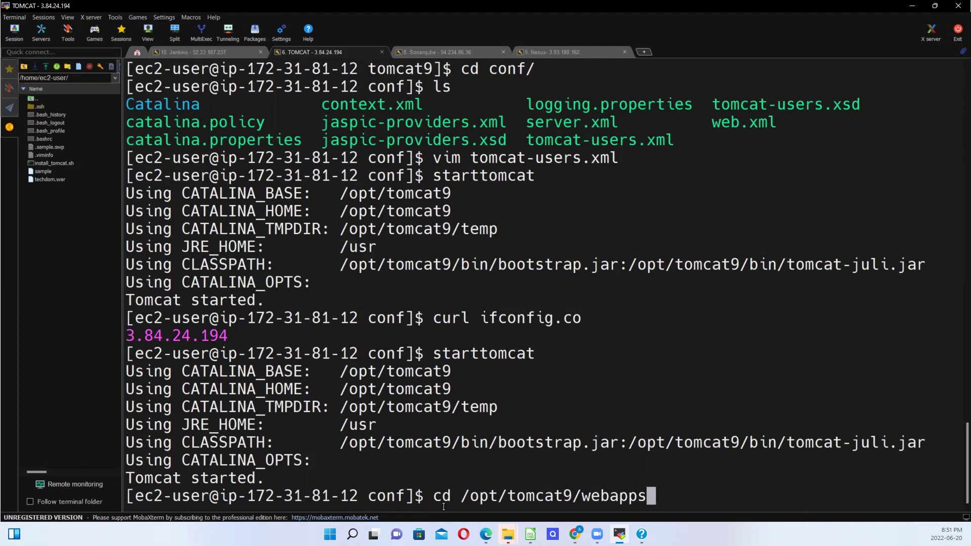
# Step: Change to the /opt/tomcat9/webapps directory and list its contents
pyautogui.press('Return')
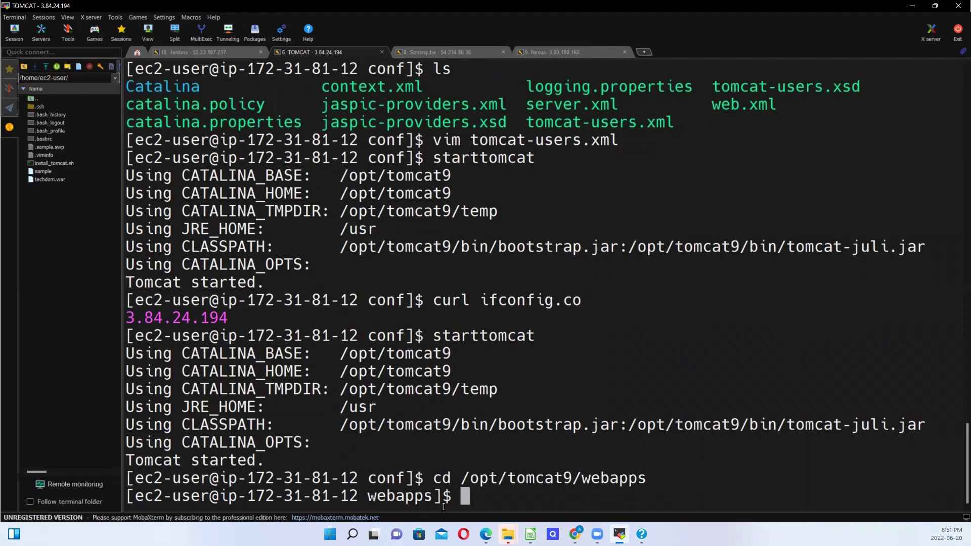
pyautogui.write('ls')
pyautogui.press('Return')
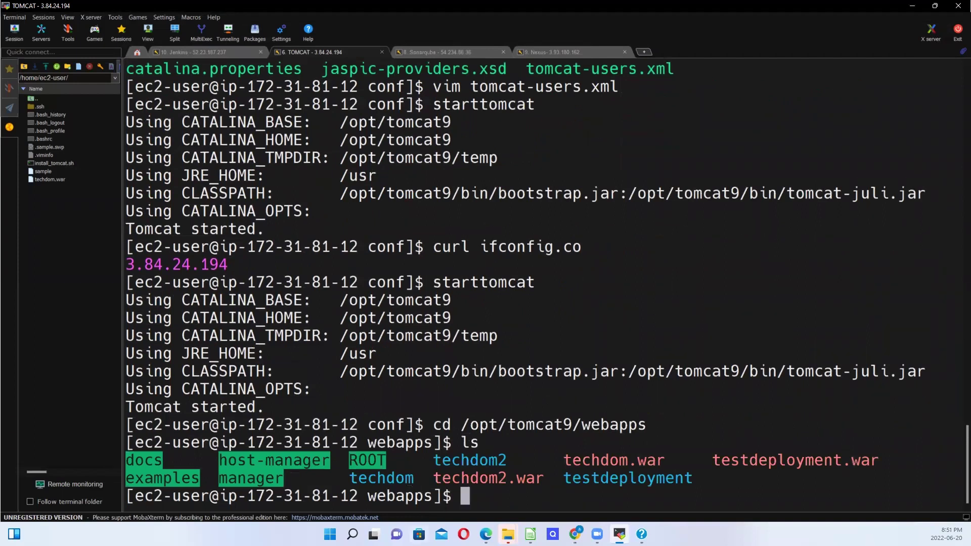
pyautogui.moveTo(414, 479); pyautogui.dragTo(354, 481)
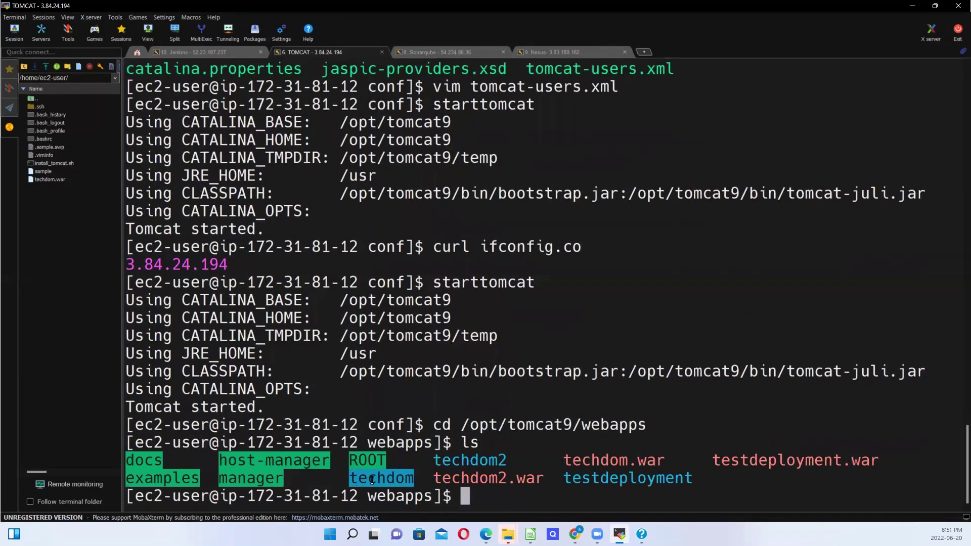
pyautogui.rightClick(373, 480)
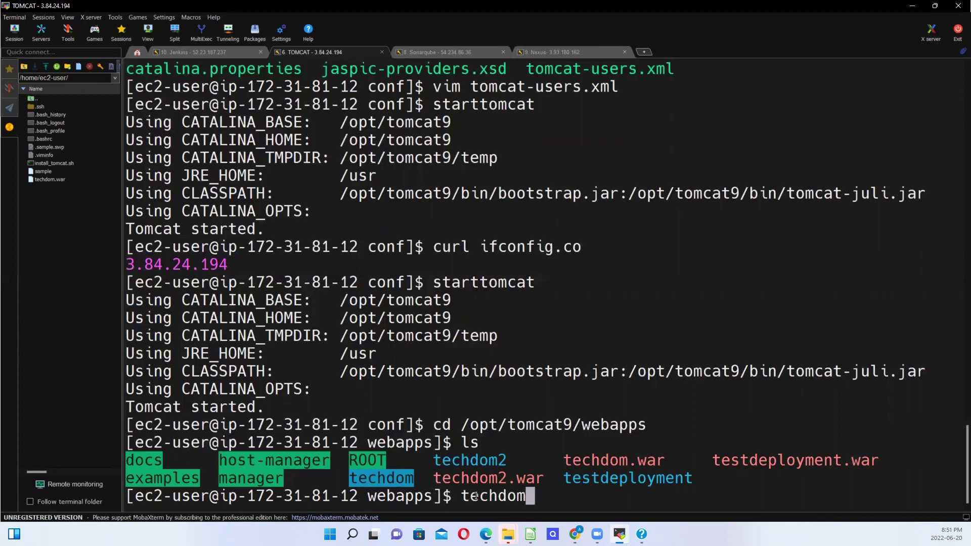
pyautogui.press('BackSpace')
pyautogui.press('BackSpace')
pyautogui.press('BackSpace')
pyautogui.press('BackSpace')
pyautogui.press('BackSpace')
pyautogui.press('BackSpace')
pyautogui.press('BackSpace')
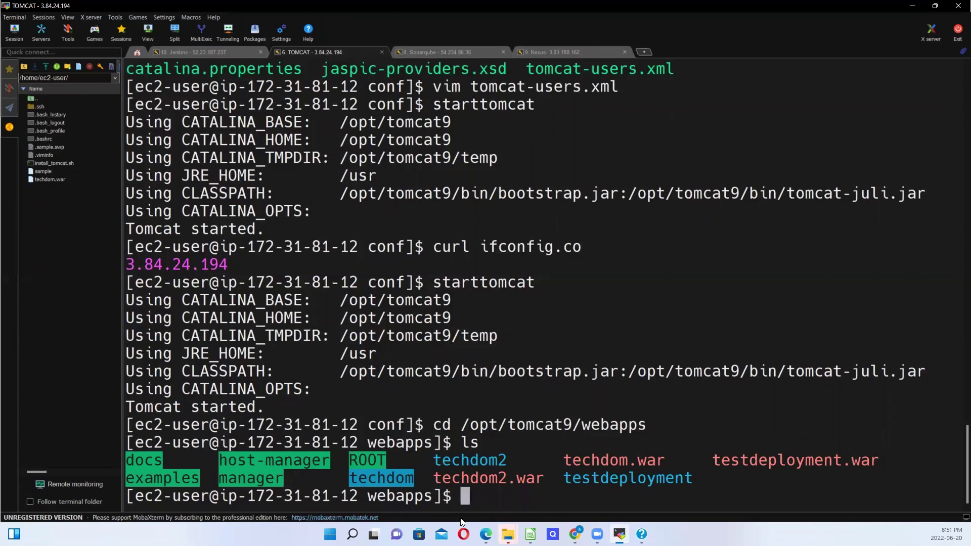
# Step: Switch to the TechDom page in Chrome and load 3.84.24.194:9091/techdom to check the deployed application
pyautogui.click(576, 533)
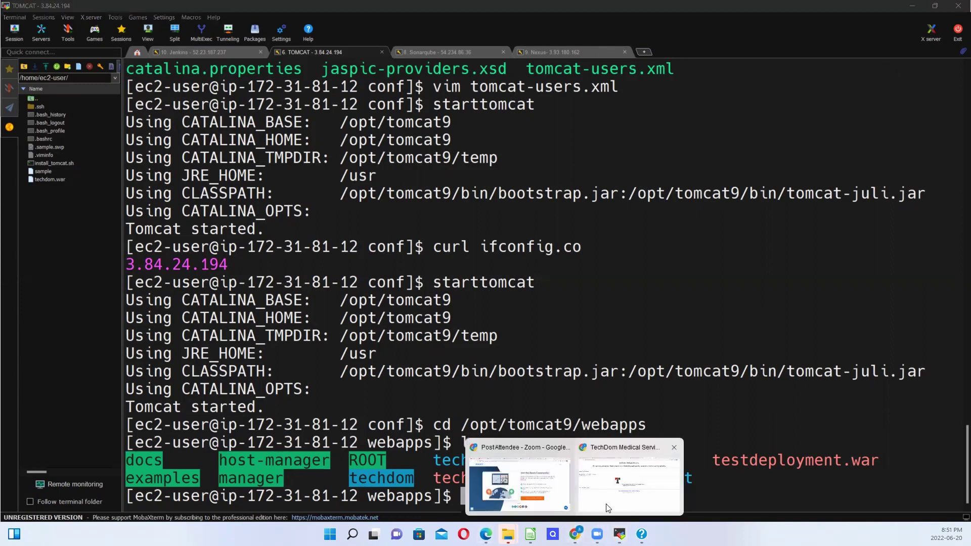
pyautogui.click(608, 508)
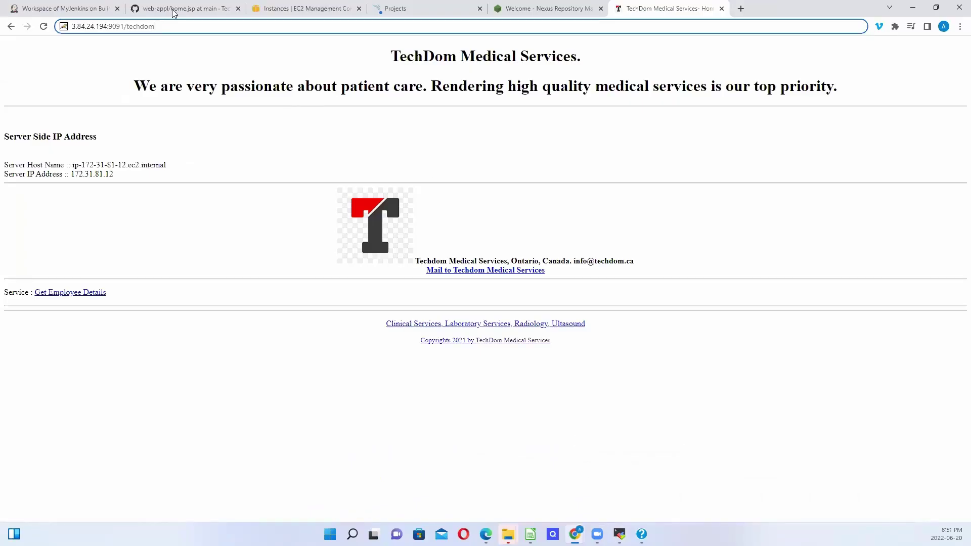
pyautogui.press('BackSpace')
pyautogui.press('BackSpace')
pyautogui.press('BackSpace')
pyautogui.press('BackSpace')
pyautogui.press('BackSpace')
pyautogui.press('BackSpace')
pyautogui.press('BackSpace')
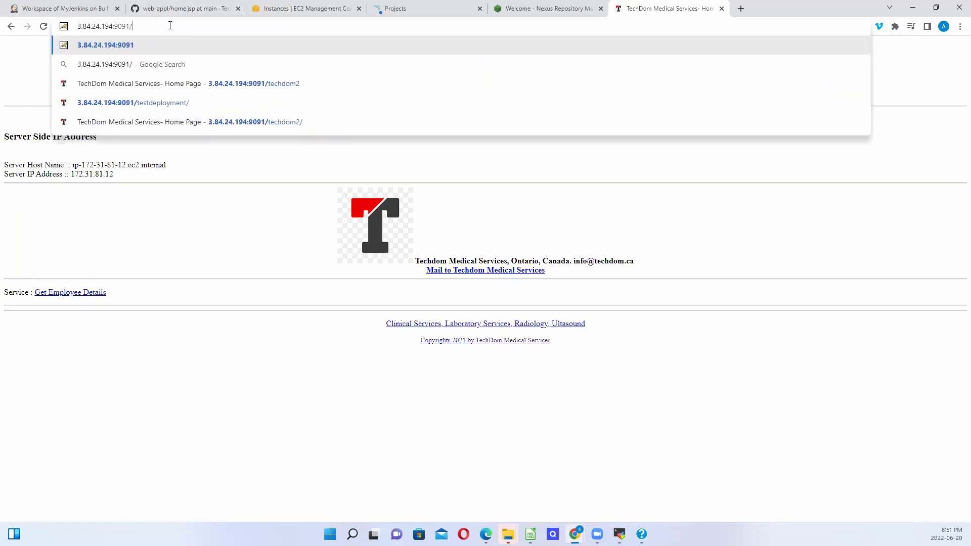
pyautogui.write('techdom')
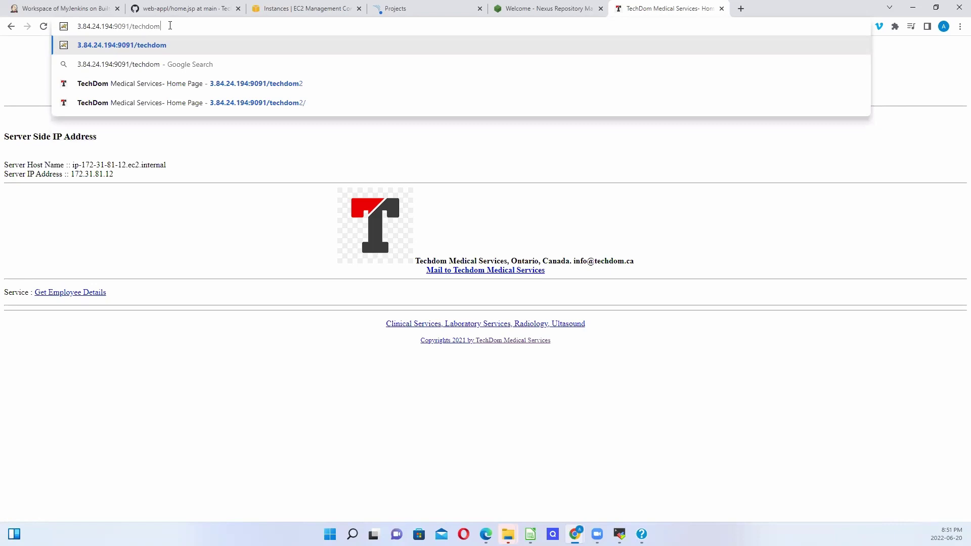
pyautogui.press('Return')
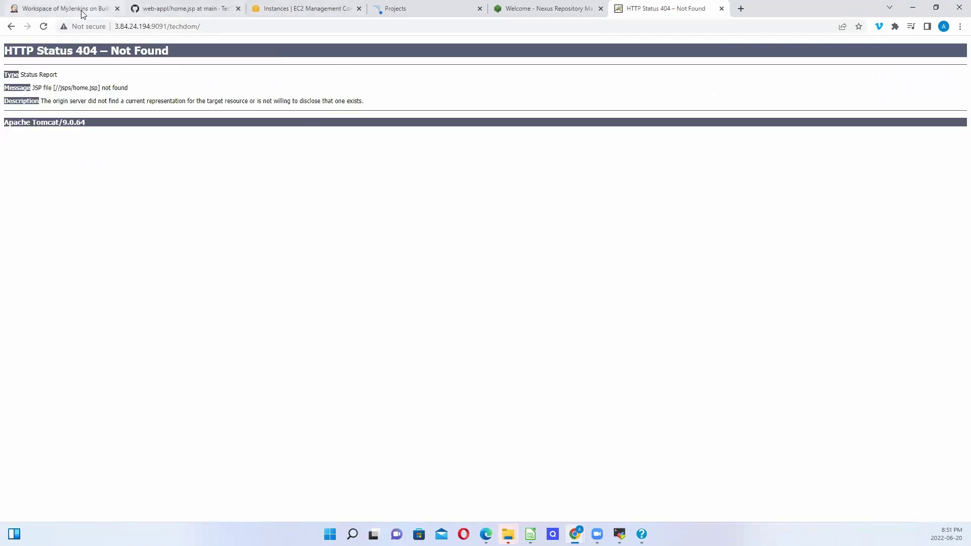
# Step: View the target folder in the MyJenkins workspace and return to the Tomcat terminal session in MobaXterm
pyautogui.click(98, 10)
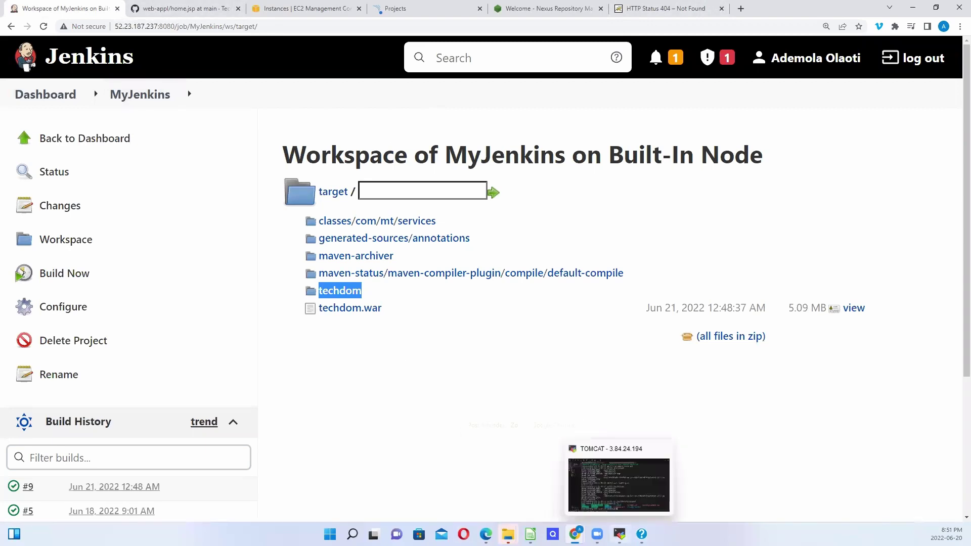
pyautogui.click(620, 534)
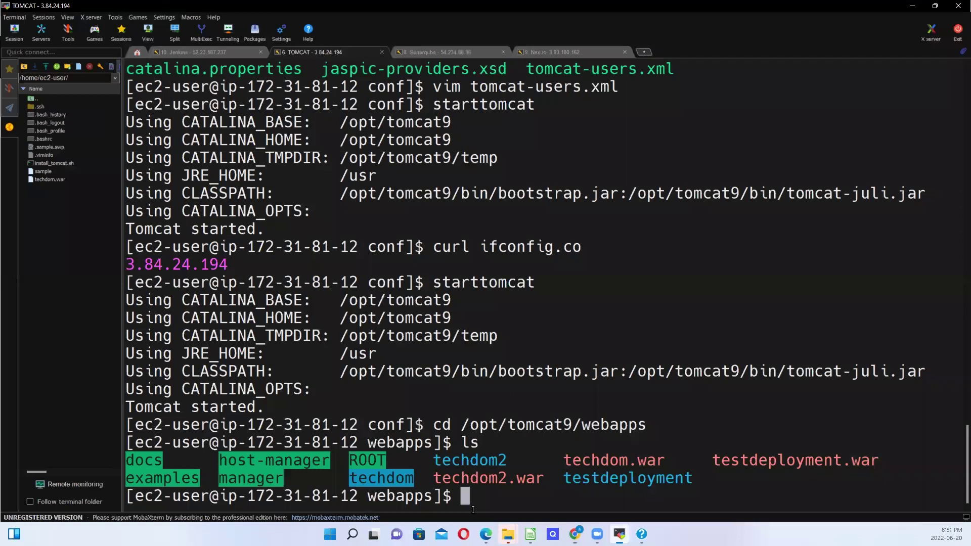
pyautogui.write('rm')
pyautogui.press('BackSpace')
pyautogui.press('BackSpace')
pyautogui.press('BackSpace')
pyautogui.write('sudo rm -')
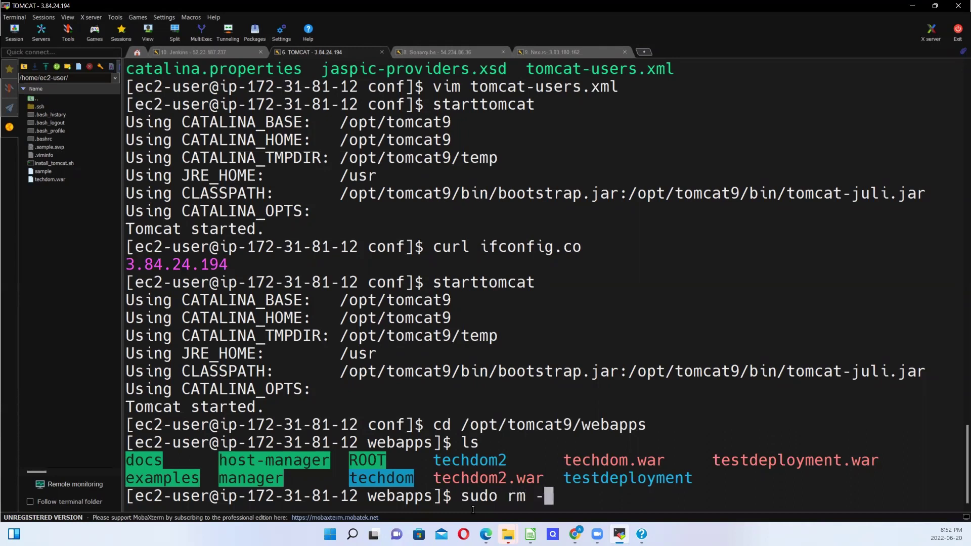
pyautogui.write('rv')
pyautogui.press('BackSpace')
pyautogui.press('BackSpace')
pyautogui.press('BackSpace')
pyautogui.press('BackSpace')
pyautogui.press('BackSpace')
pyautogui.press('BackSpace')
pyautogui.press('BackSpace')
pyautogui.press('BackSpace')
pyautogui.press('BackSpace')
pyautogui.press('BackSpace')
pyautogui.press('BackSpace')
# Step: Delete the techdom directory from webapps with the command sudo rm -rv techdom
pyautogui.write('sudo ')
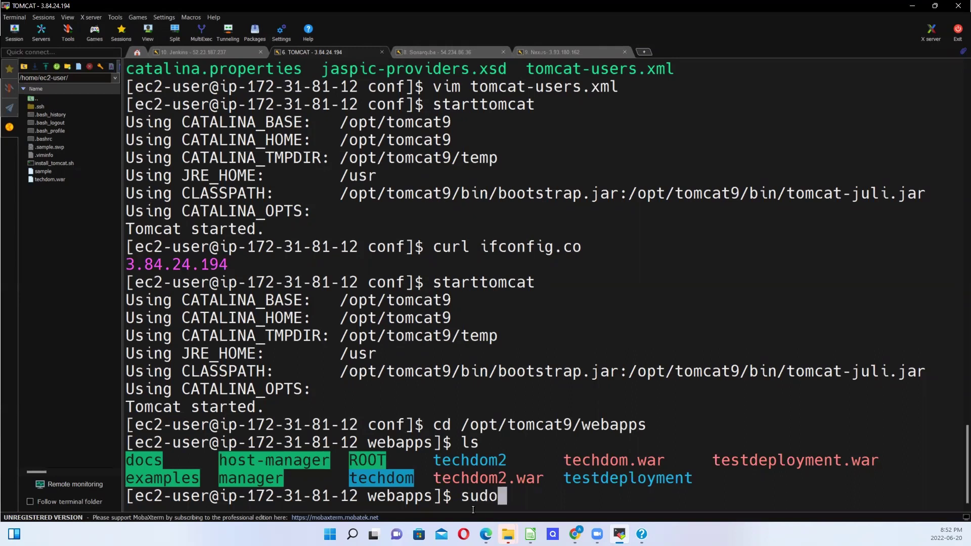
pyautogui.write('rm')
pyautogui.write('-rv')
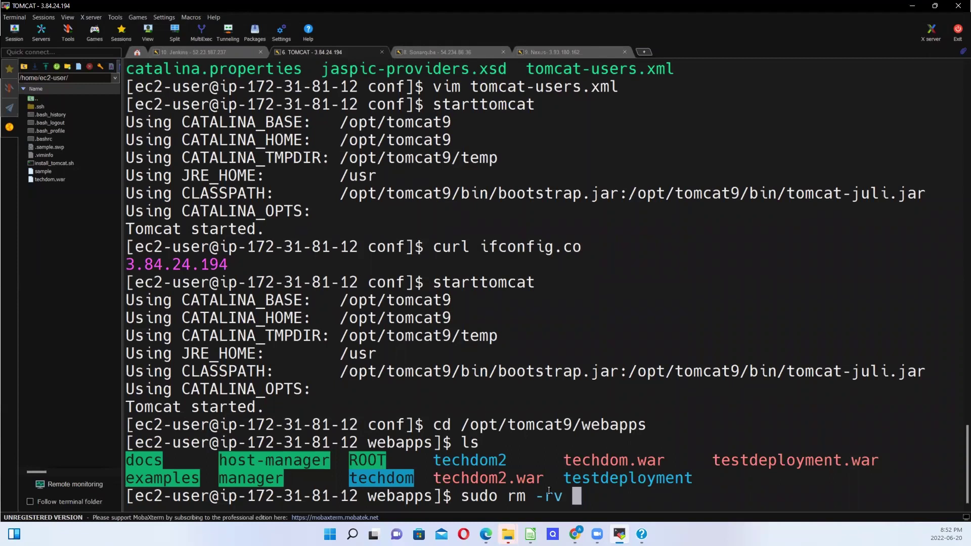
pyautogui.write('techd')
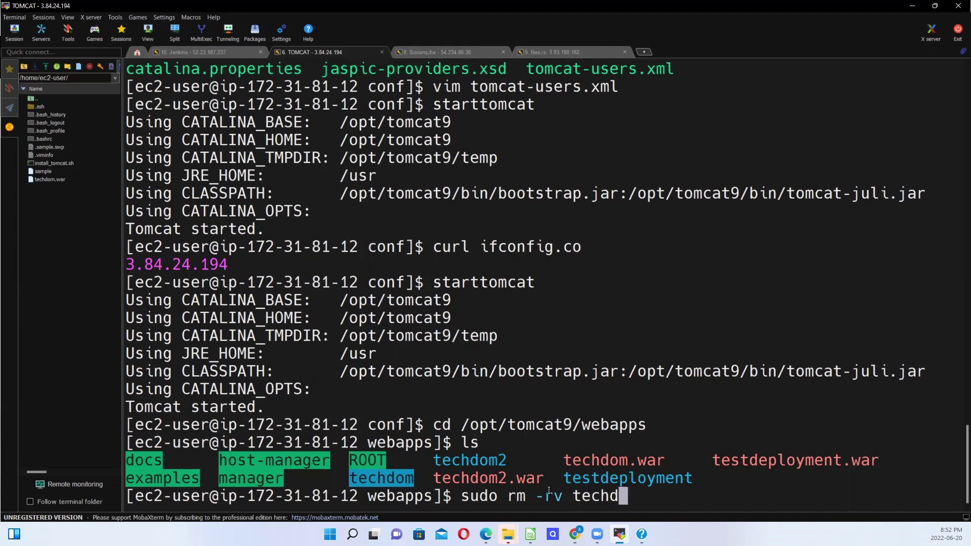
pyautogui.write('om')
pyautogui.press('Return')
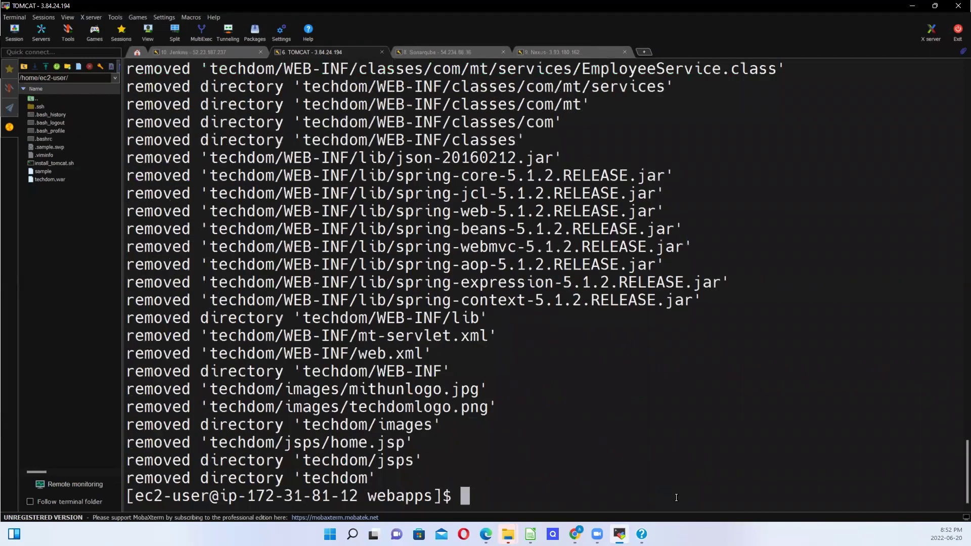
# Step: Delete the archive with sudo rm -rv techdom.war and list the webapps directory
pyautogui.press('Up')
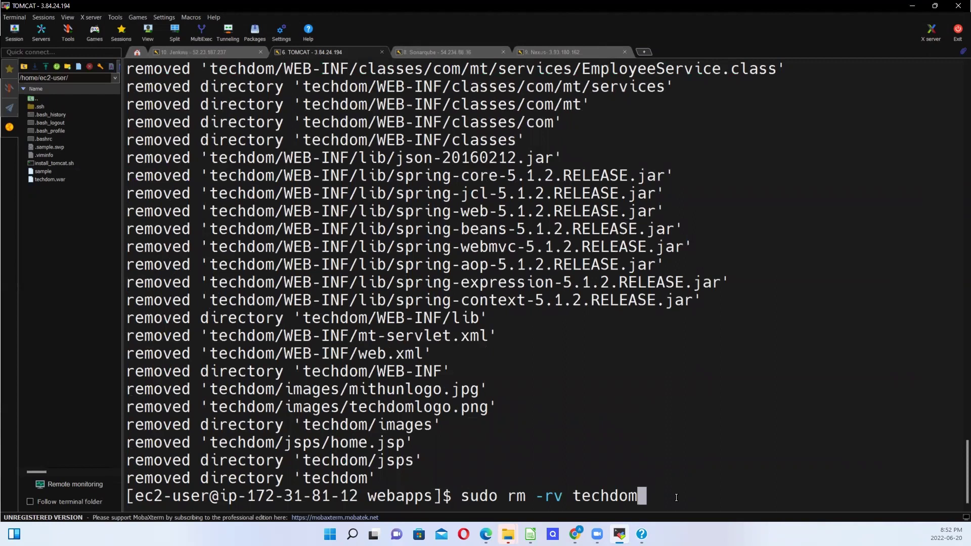
pyautogui.write('.war')
pyautogui.press('Return')
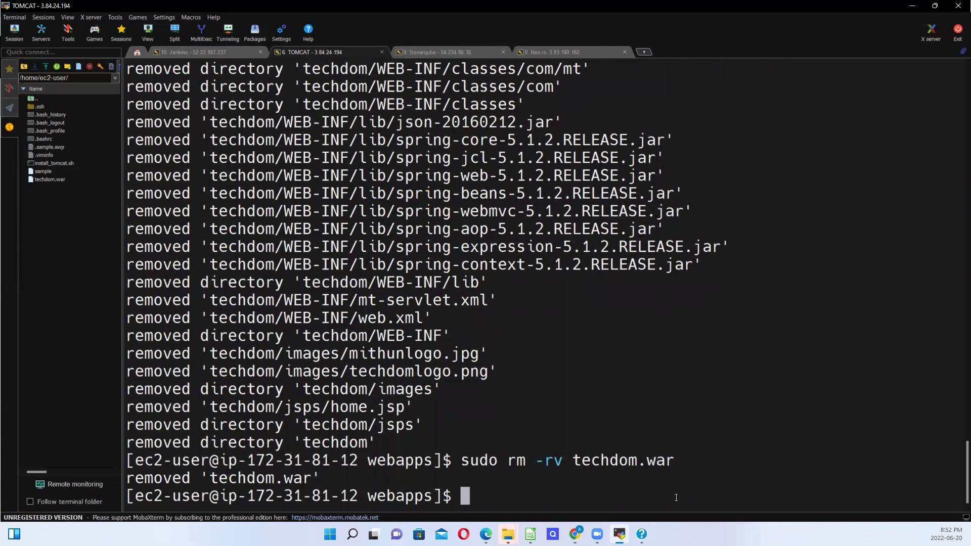
pyautogui.write('ls')
pyautogui.press('Return')
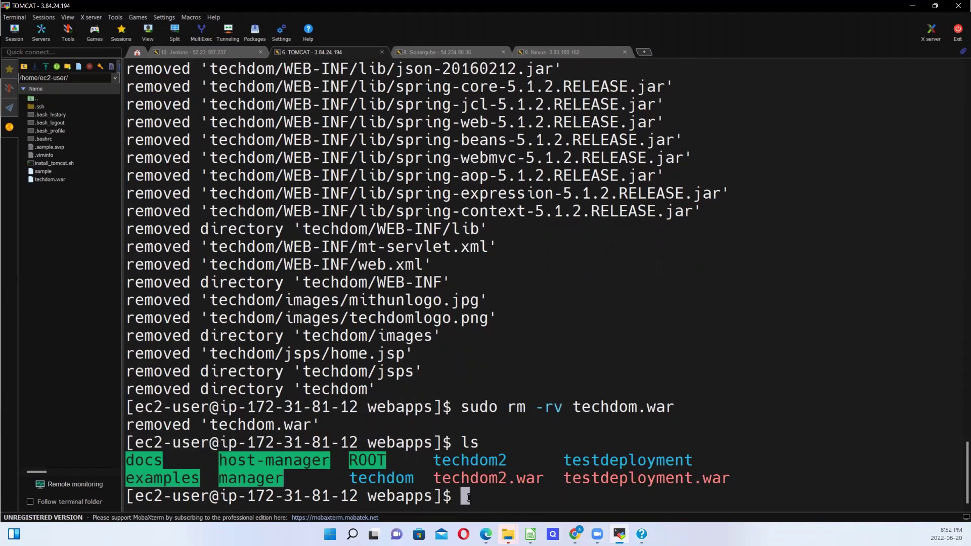
# Step: Try to delete the techdom directory once more by running sudo rm -rv techdom
pyautogui.press('Up')
pyautogui.press('Up')
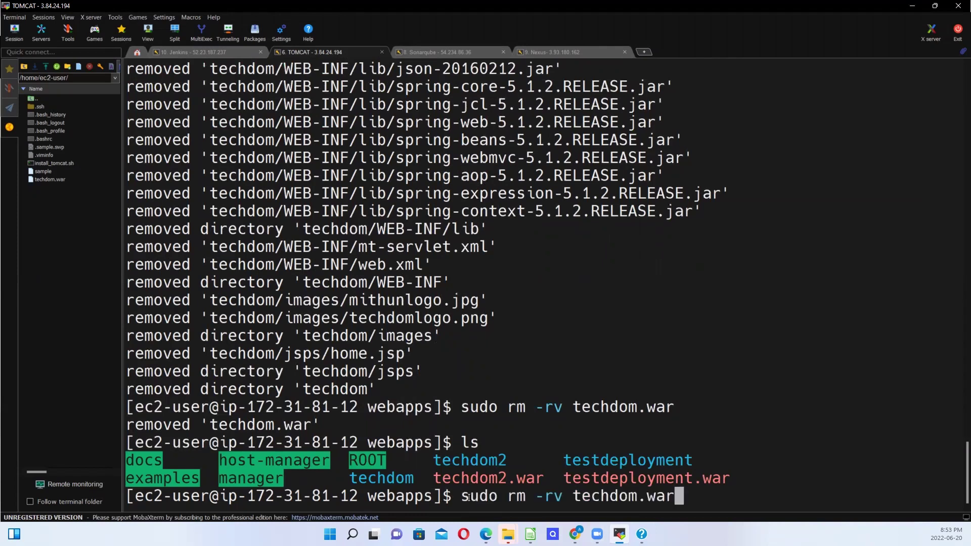
pyautogui.press('BackSpace')
pyautogui.press('BackSpace')
pyautogui.press('BackSpace')
pyautogui.press('BackSpace')
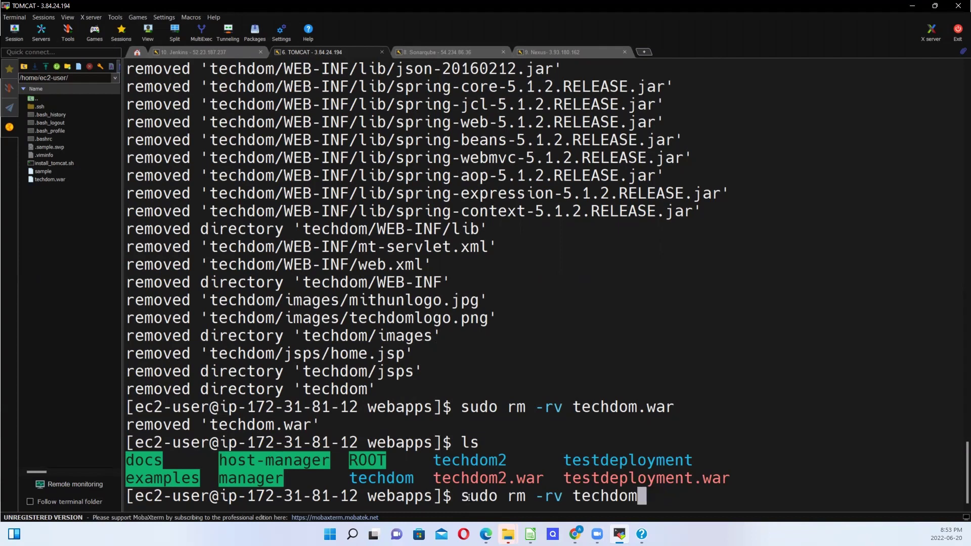
pyautogui.press('Return')
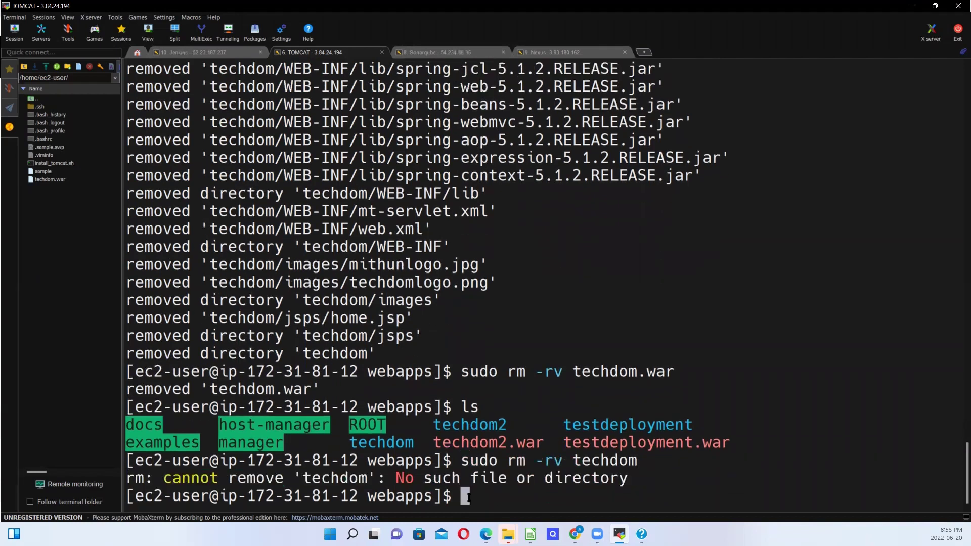
# Step: List the webapps directory again to check which deployments remain
pyautogui.moveTo(508, 534)
pyautogui.write('ls')
pyautogui.press('Return')
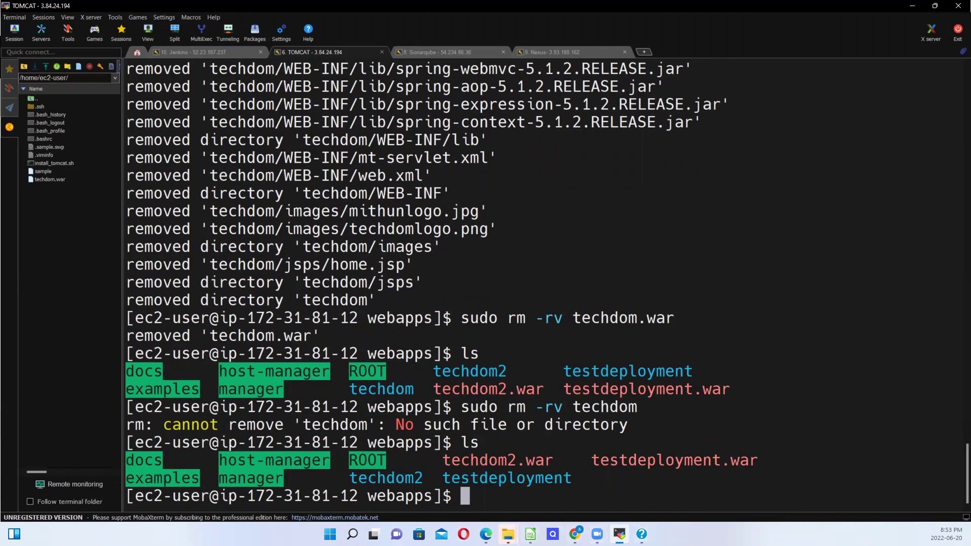
# Step: Switch to Chrome, close the page for the techdom application, and cancel the Nexus session expiry
pyautogui.click(575, 535)
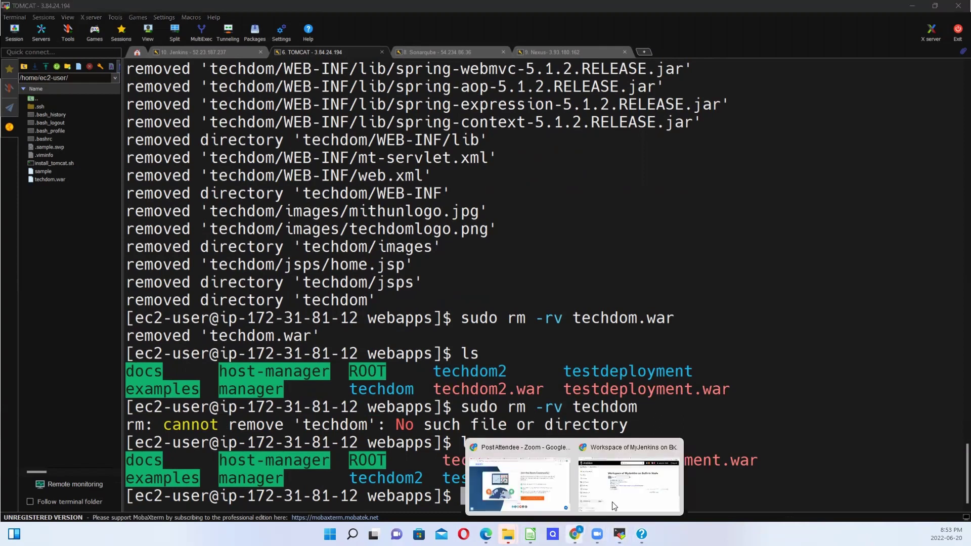
pyautogui.click(619, 501)
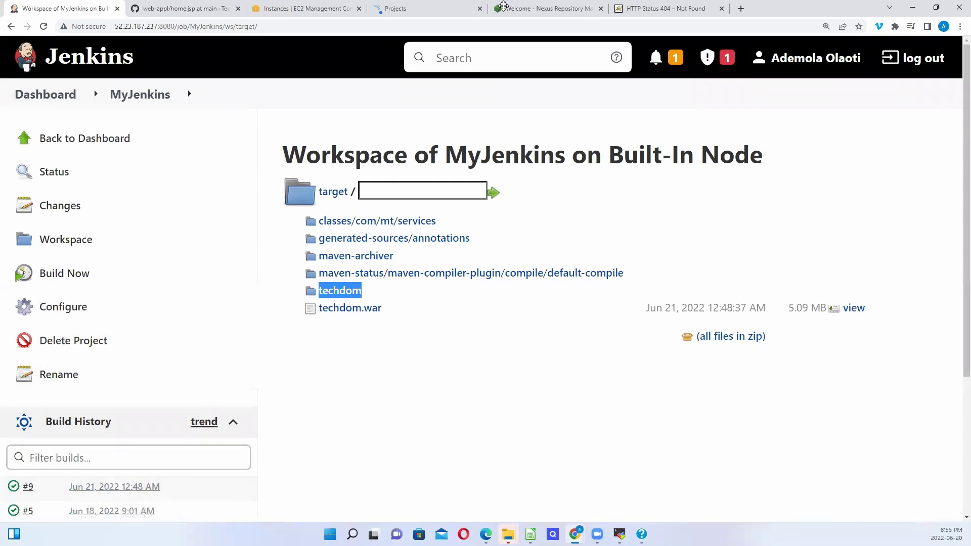
pyautogui.click(716, 15)
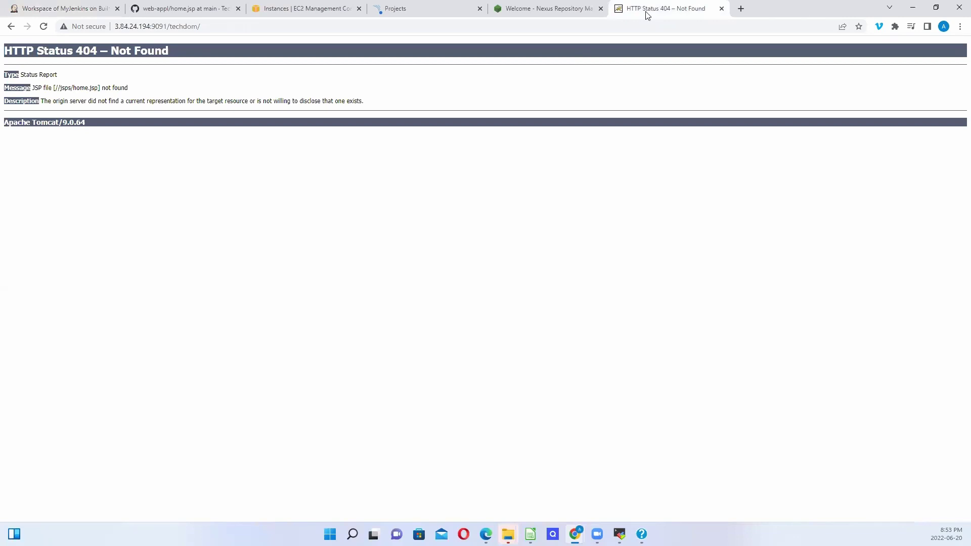
pyautogui.click(722, 9)
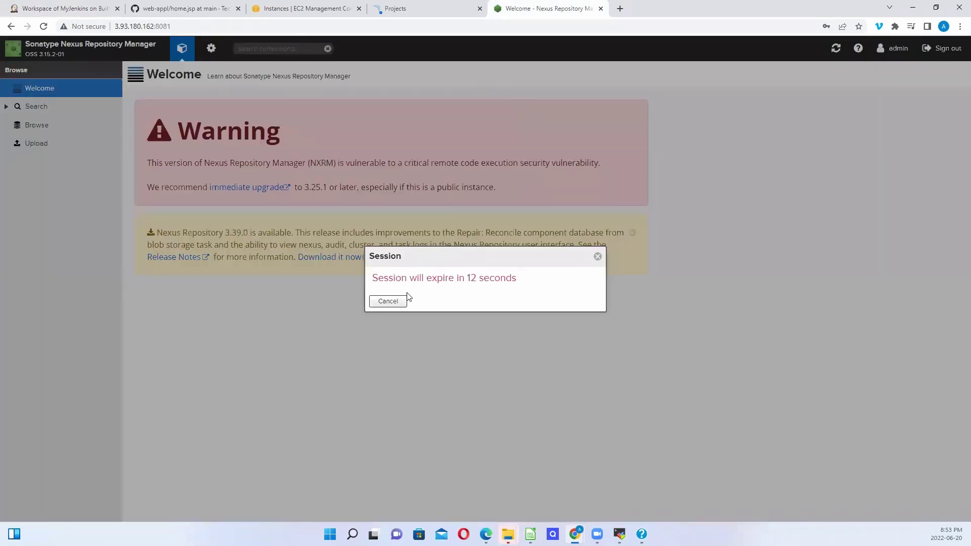
pyautogui.click(387, 302)
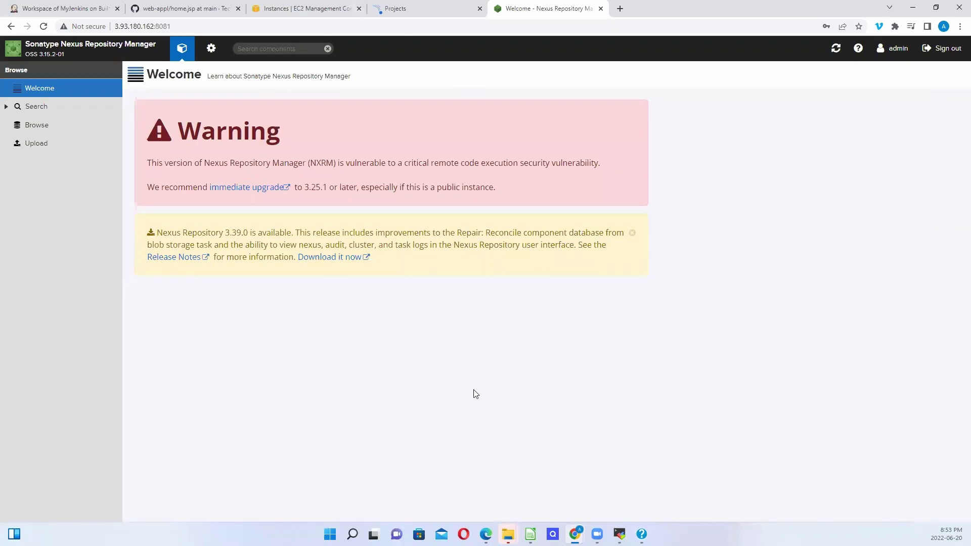
# Step: Start a new build of the MyJenkins project and open that build's status page
pyautogui.moveTo(575, 534)
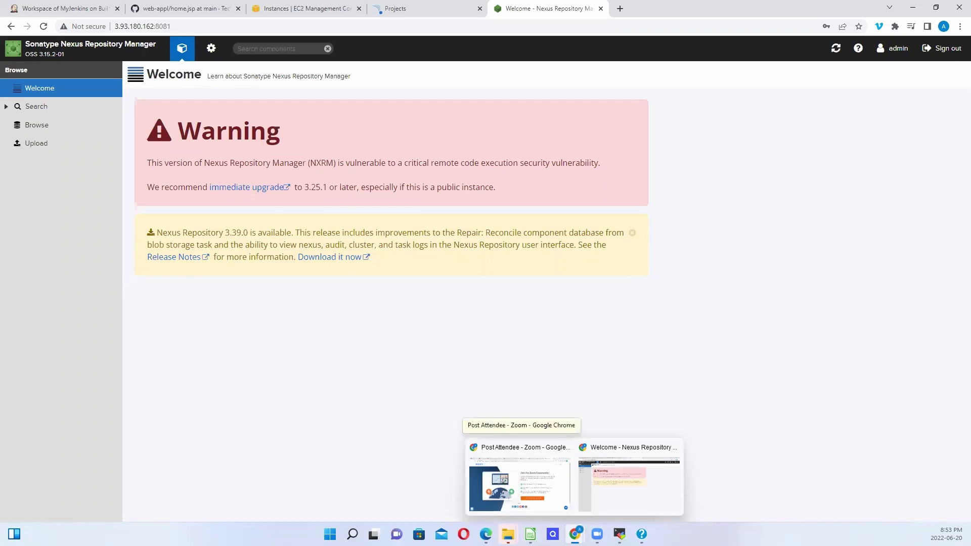
pyautogui.click(575, 534)
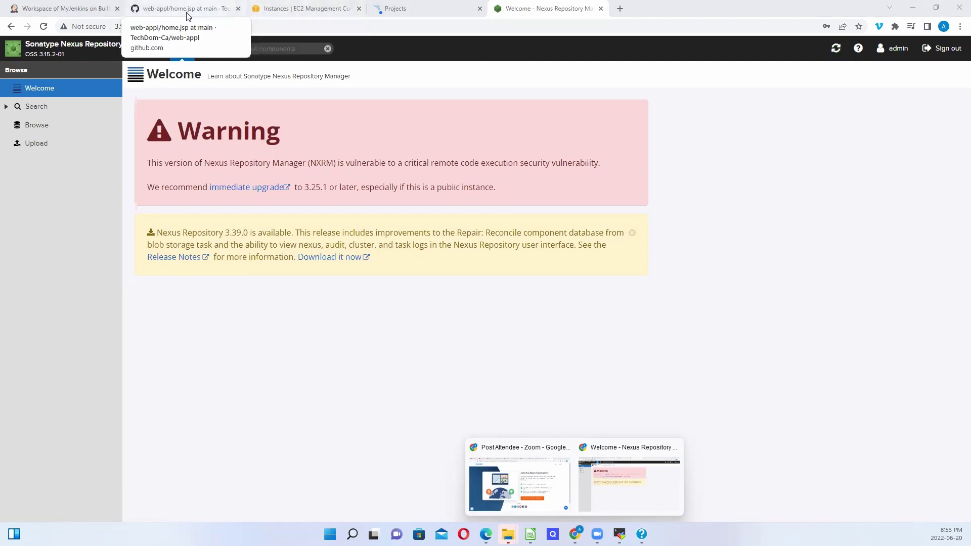
pyautogui.click(79, 11)
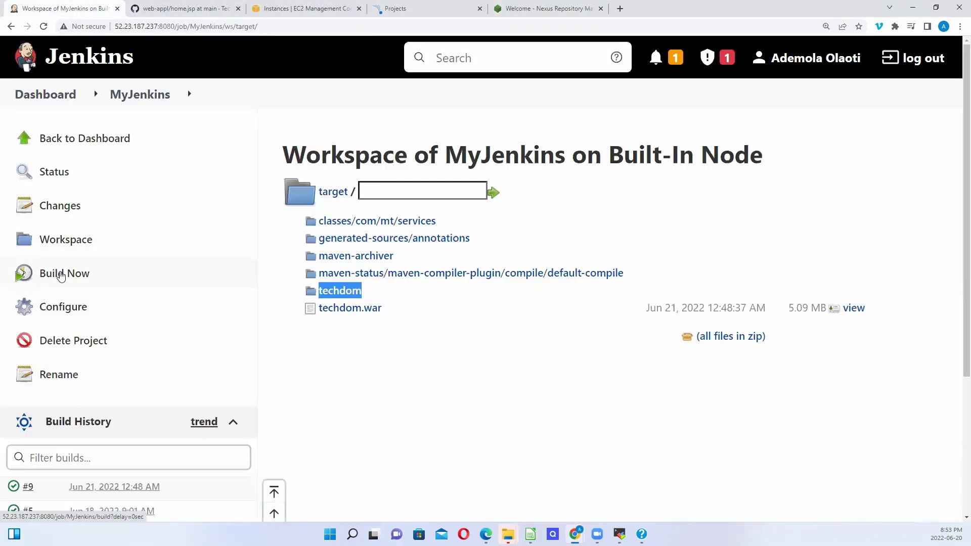
pyautogui.click(63, 276)
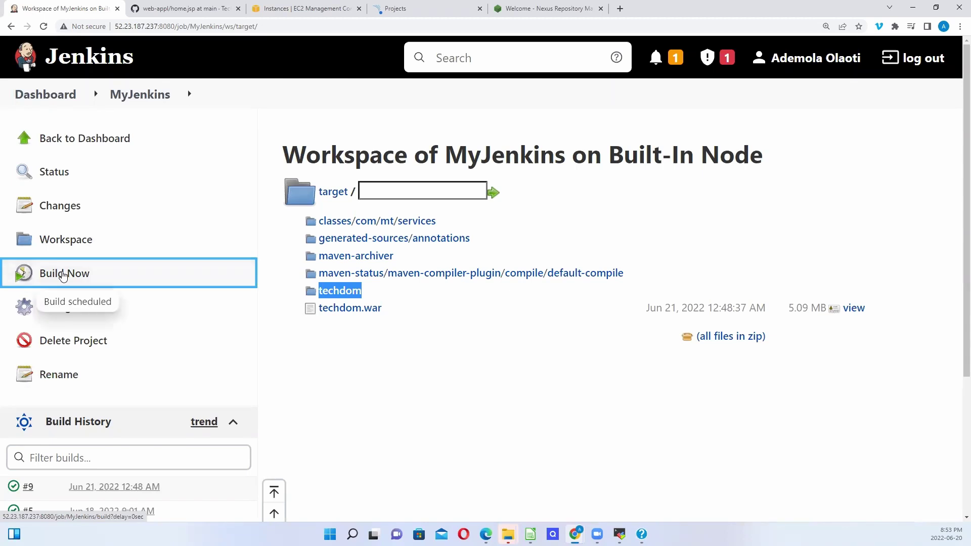
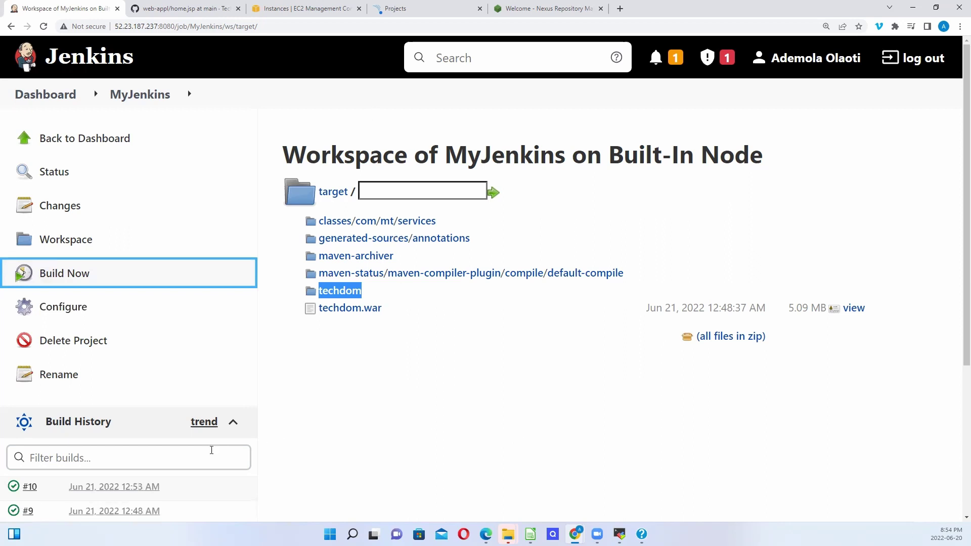
pyautogui.click(124, 490)
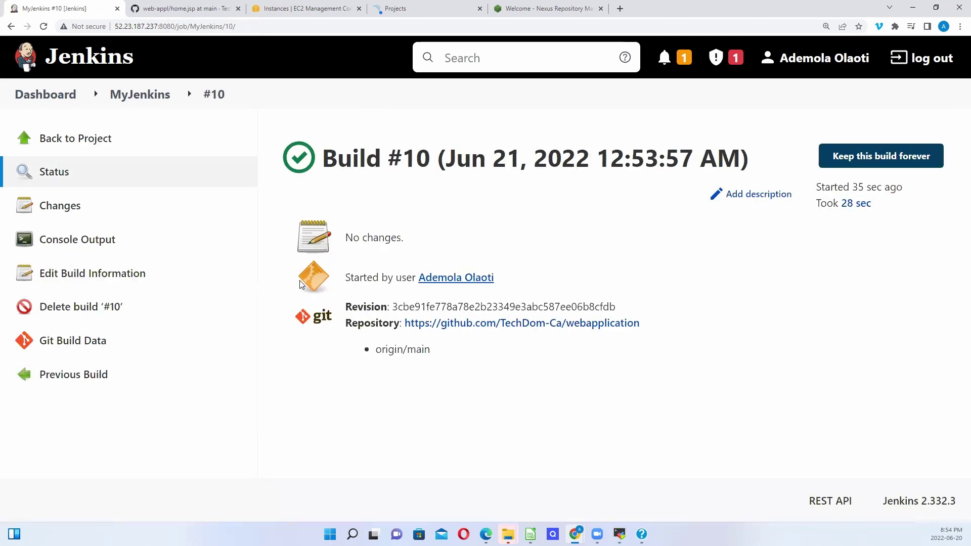
# Step: Open the console output of build #10 and read the log through to the deployment result at its end
pyautogui.click(93, 232)
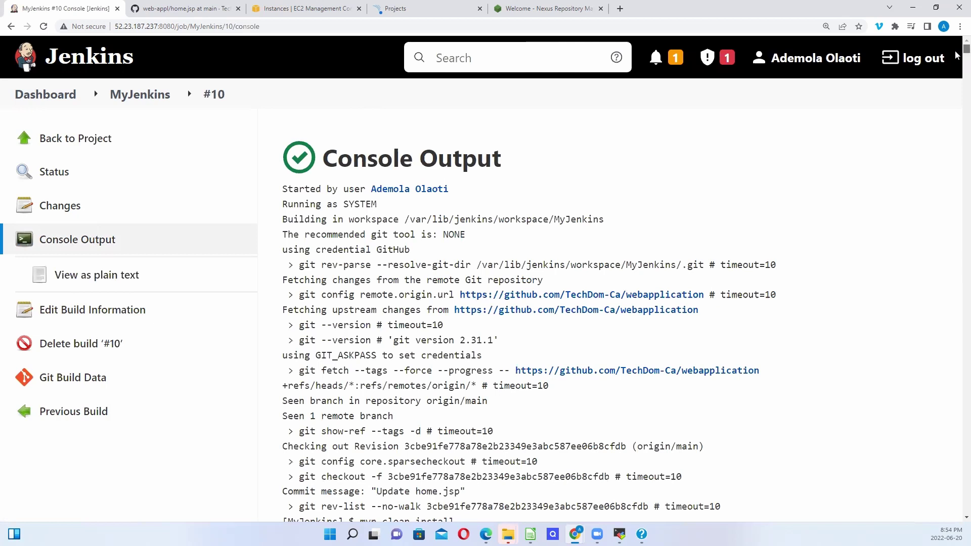
pyautogui.scroll(-10, 956, 91)
pyautogui.scroll(-20, 957, 129)
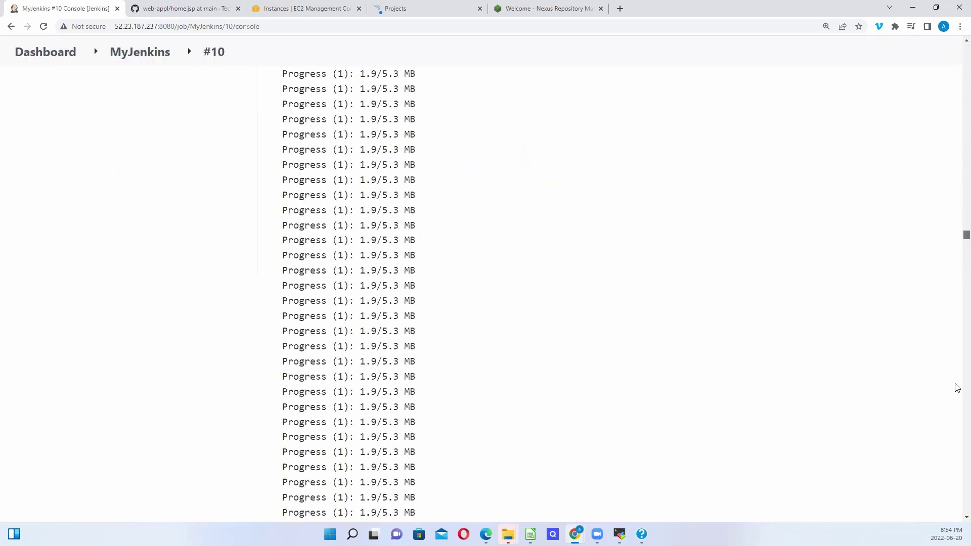
pyautogui.scroll(-10, 956, 506)
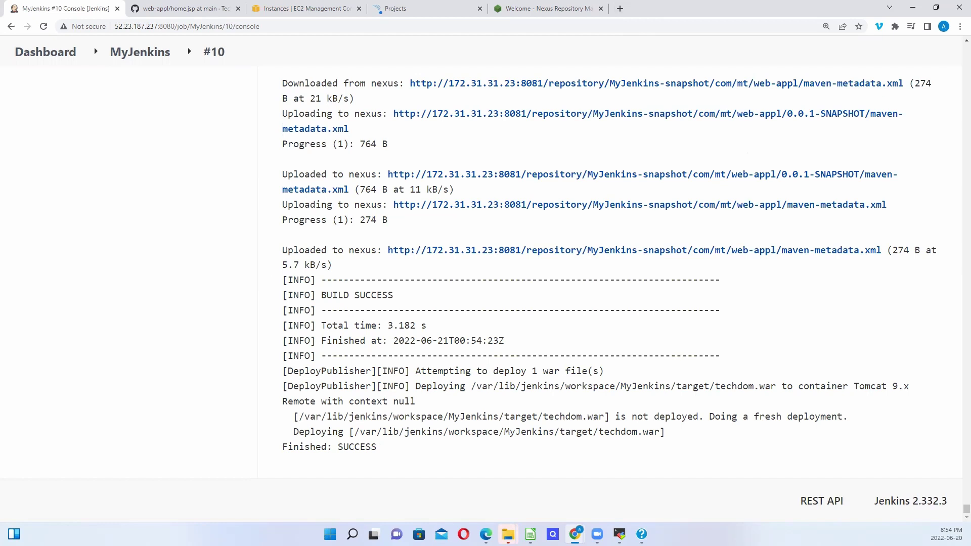
# Step: Switch to the Tomcat server's terminal in MobaXterm, look up its public IP with curl ifconfig.co, and copy the address
pyautogui.moveTo(575, 534)
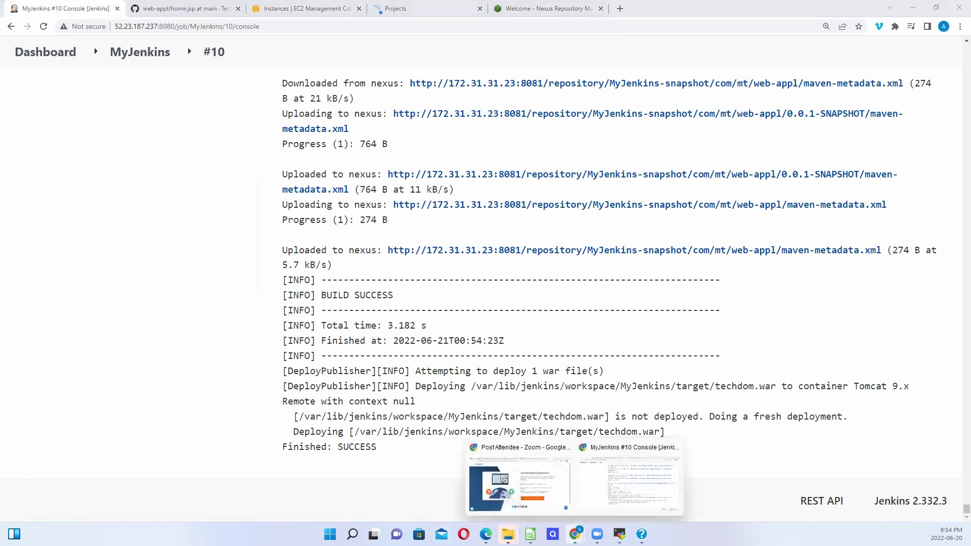
pyautogui.click(621, 534)
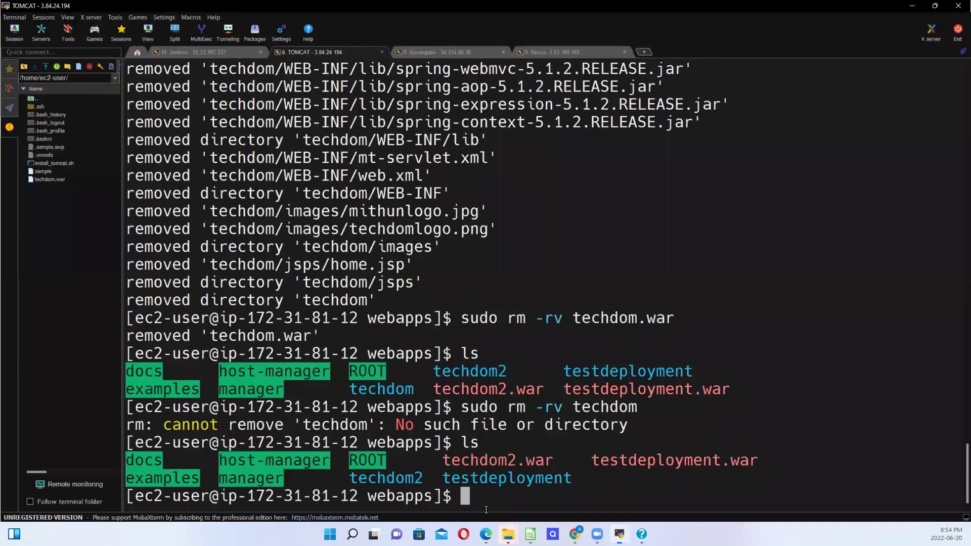
pyautogui.write('curl ifc')
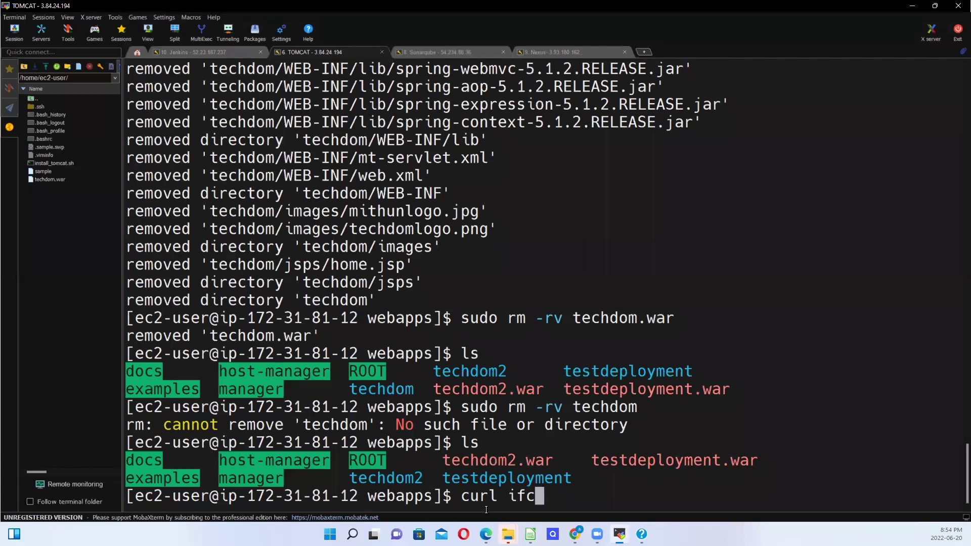
pyautogui.write('ofig.co')
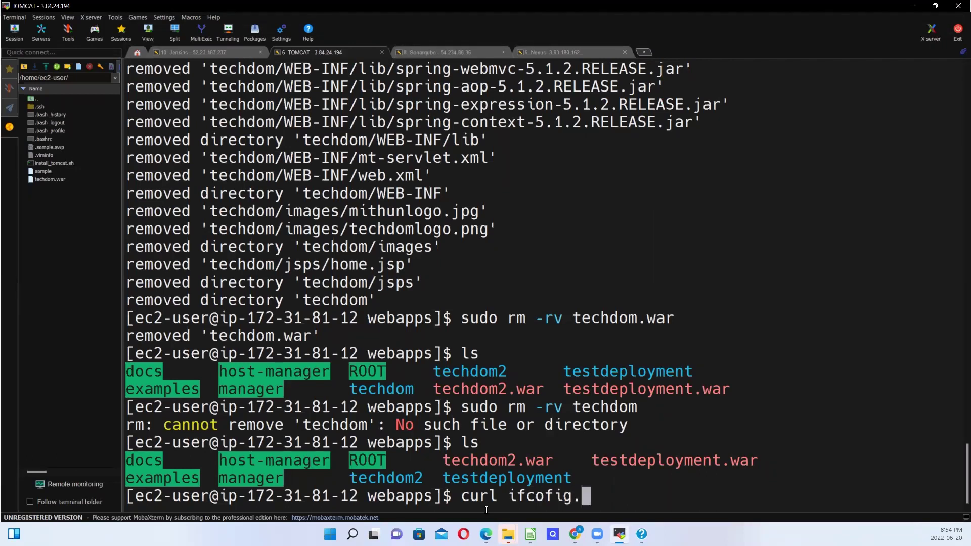
pyautogui.press('Left')
pyautogui.press('Left')
pyautogui.press('Left')
pyautogui.press('Left')
pyautogui.press('Left')
pyautogui.press('Left')
pyautogui.write('n')
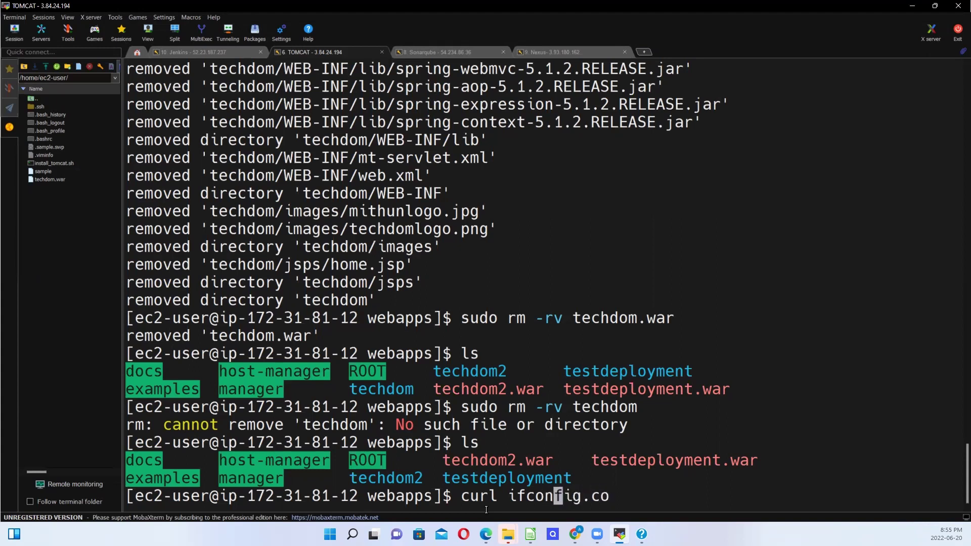
pyautogui.press('Return')
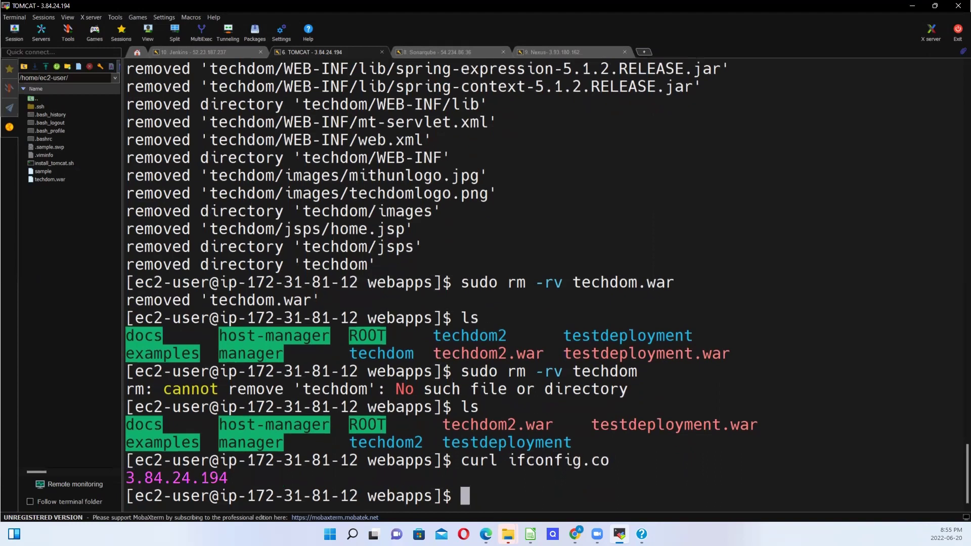
pyautogui.doubleClick(157, 480)
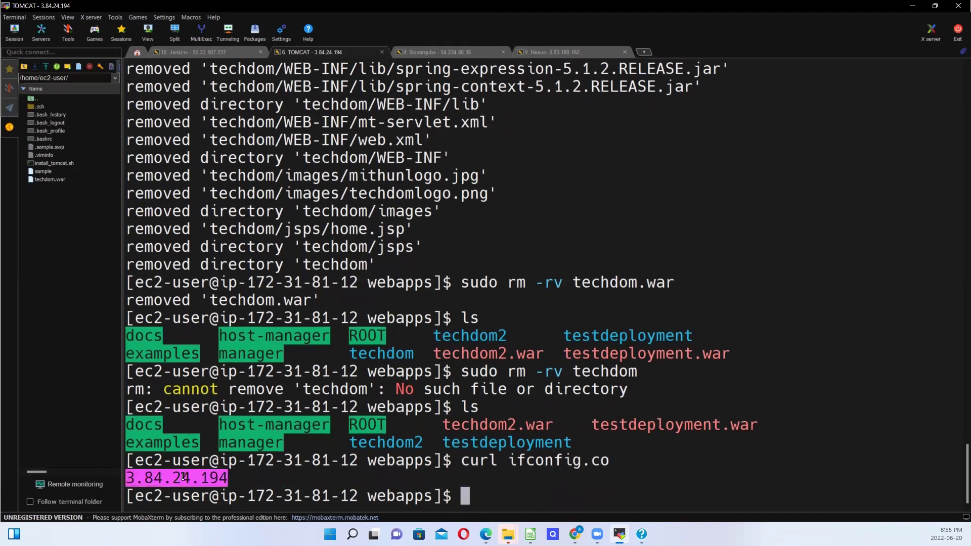
# Step: List the webapps directory to check for the redeployed techdom files
pyautogui.click(467, 500)
pyautogui.write('ls')
pyautogui.press('Return')
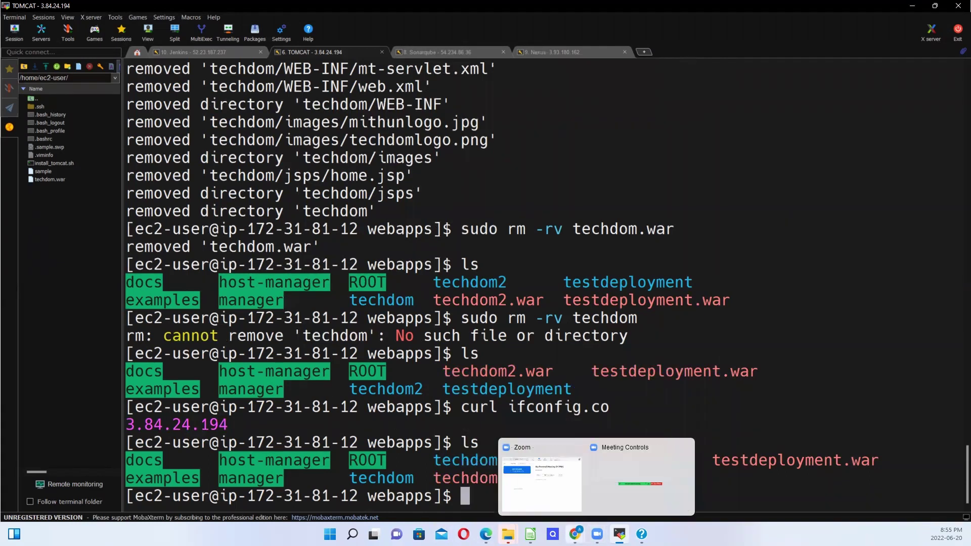
# Step: Switch to Chrome, load 3.84.24.194:9091/techdom on a new page, and load the same address a second time
pyautogui.click(576, 534)
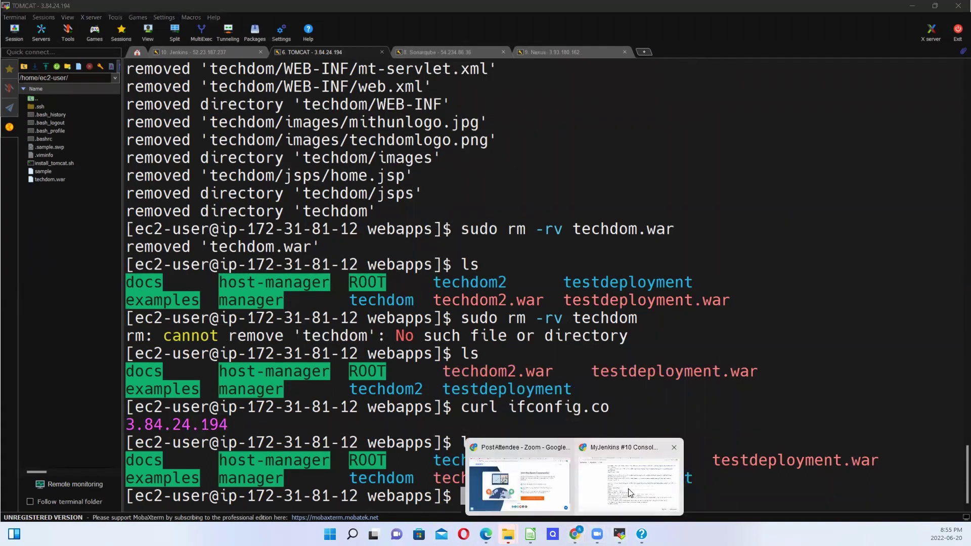
pyautogui.click(626, 496)
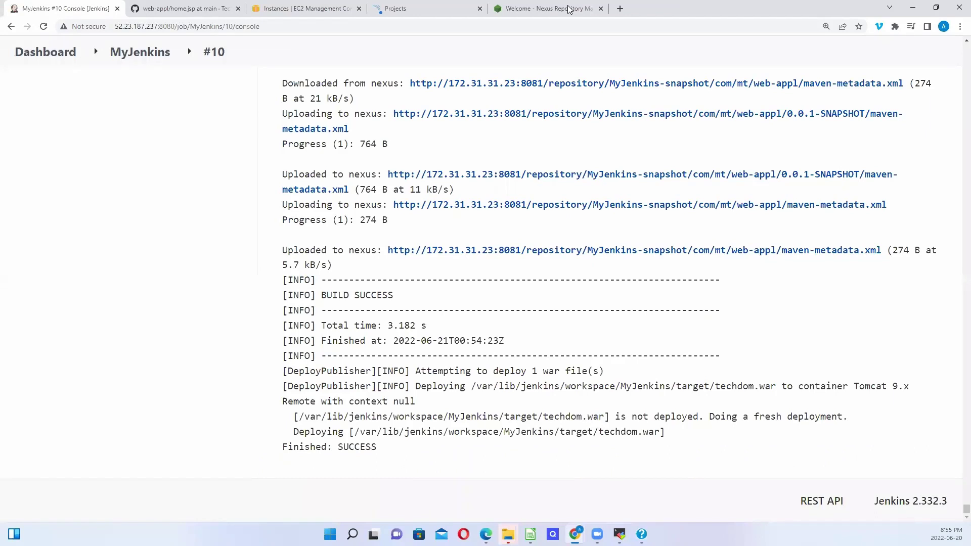
pyautogui.click(620, 11)
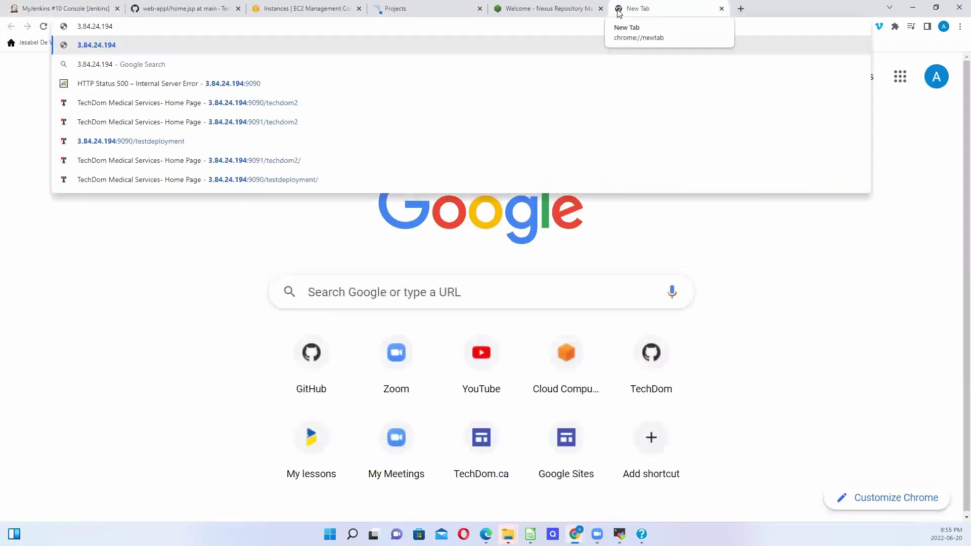
pyautogui.write(':')
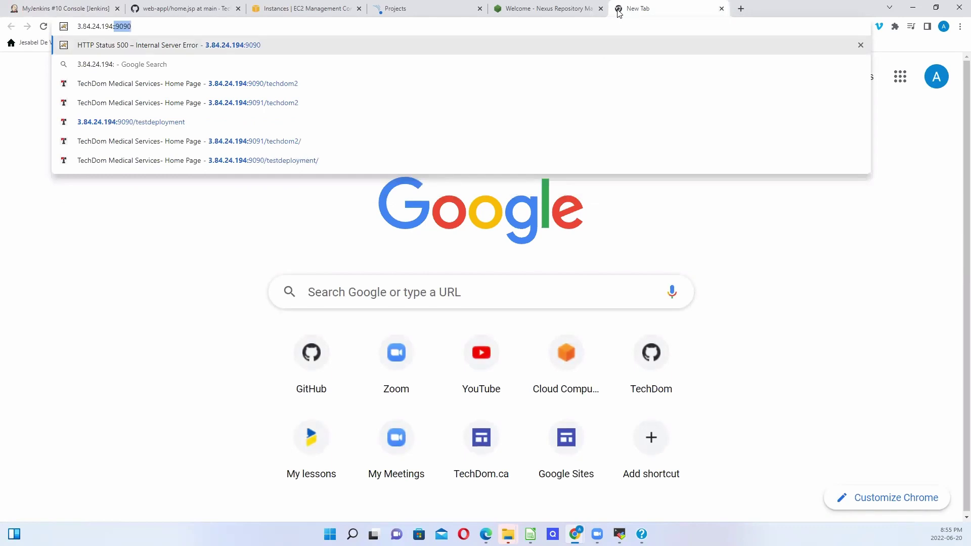
pyautogui.write('9091')
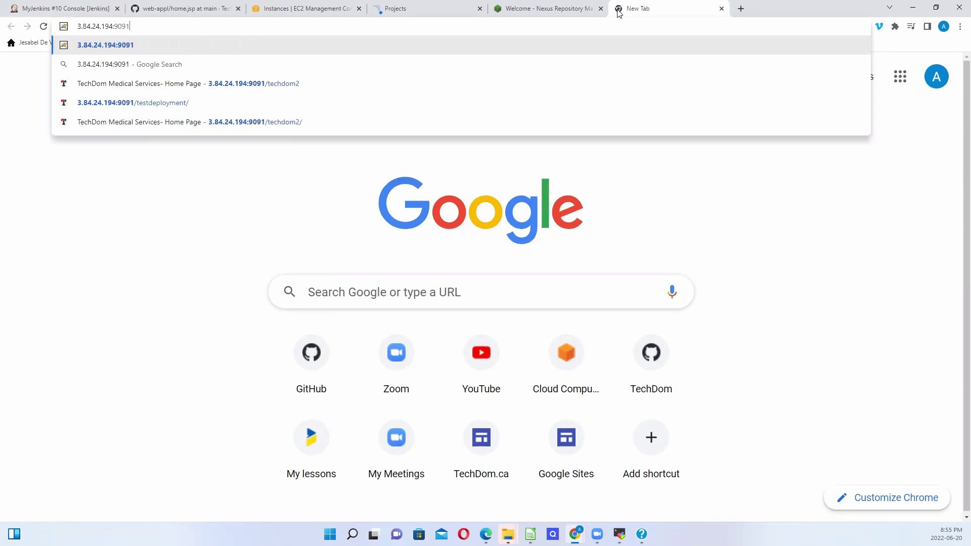
pyautogui.write('/tec')
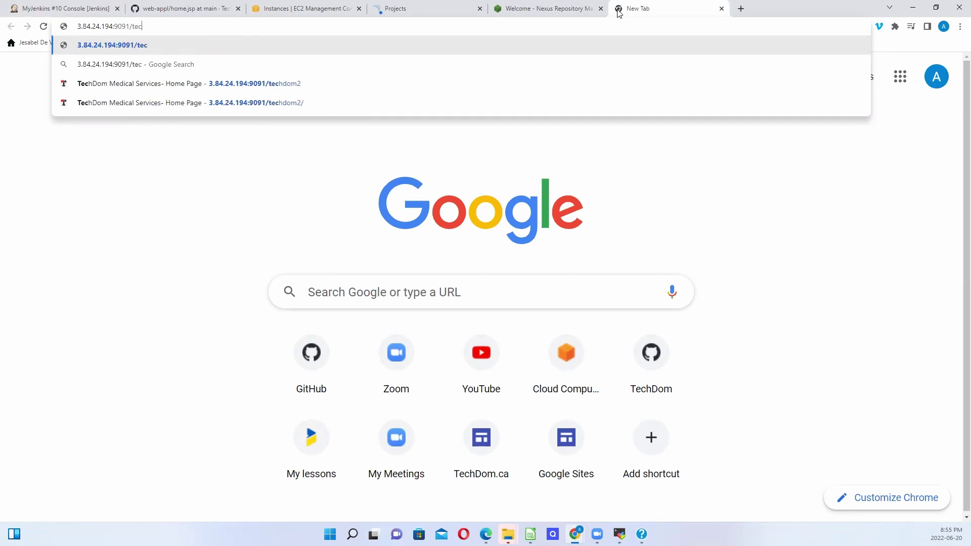
pyautogui.write('hdo')
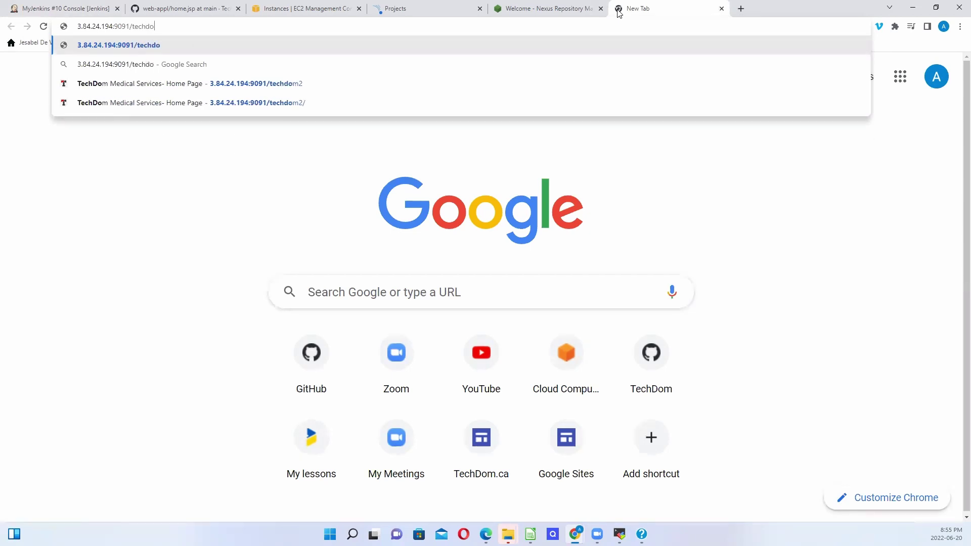
pyautogui.write('m')
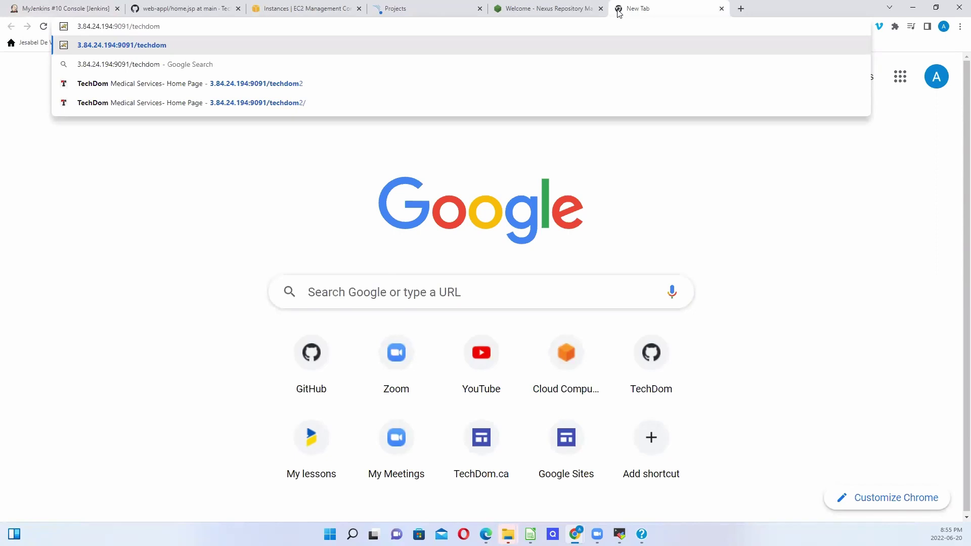
pyautogui.press('Return')
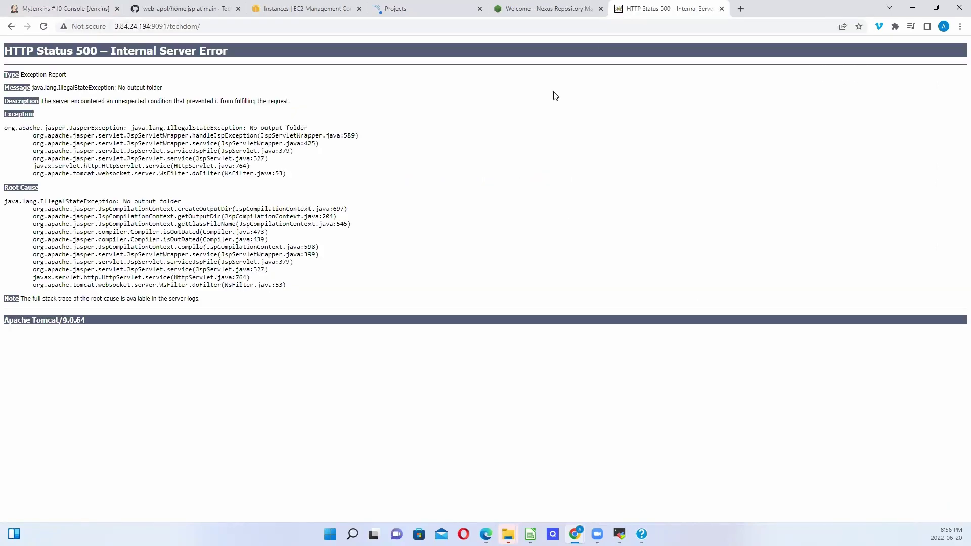
pyautogui.click(245, 29)
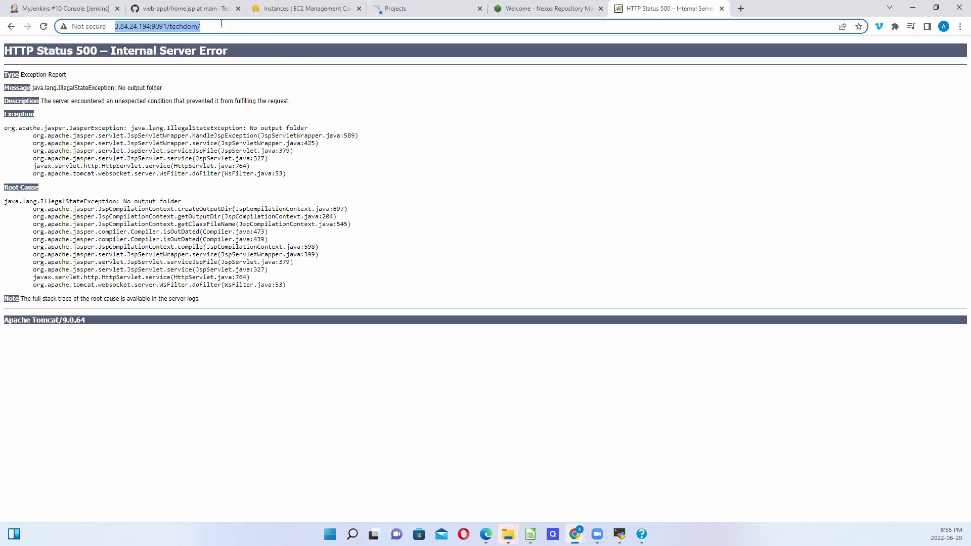
pyautogui.press('Return')
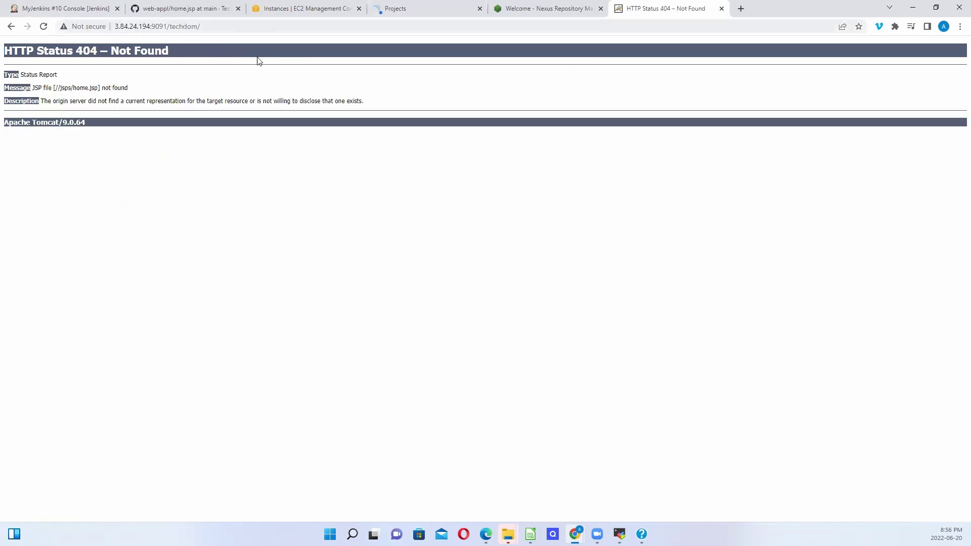
# Step: Switch to the Tomcat terminal in MobaXterm and try to copy techdom with cp techdom /home/ec2-user/jenkinsjob
pyautogui.moveTo(598, 534)
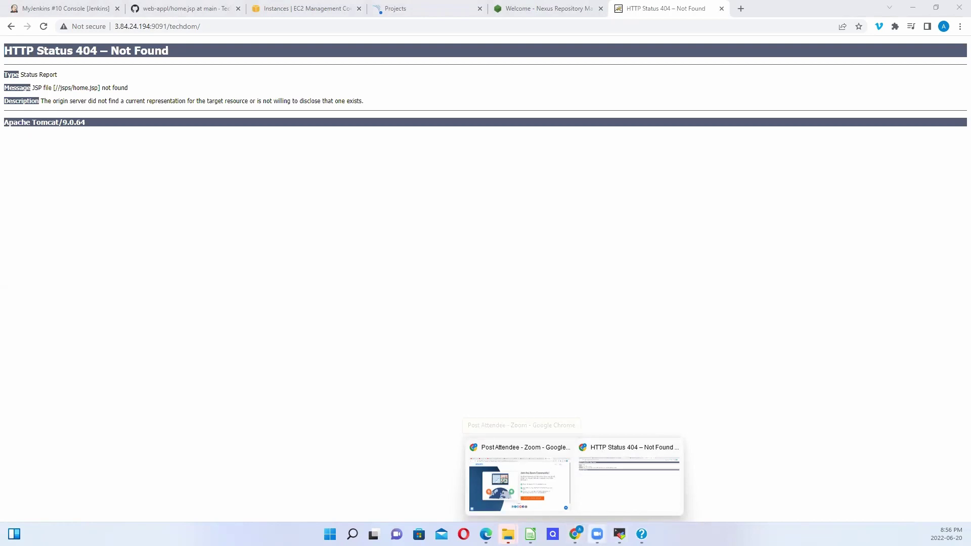
pyautogui.hotkey('alt', 'Tab')
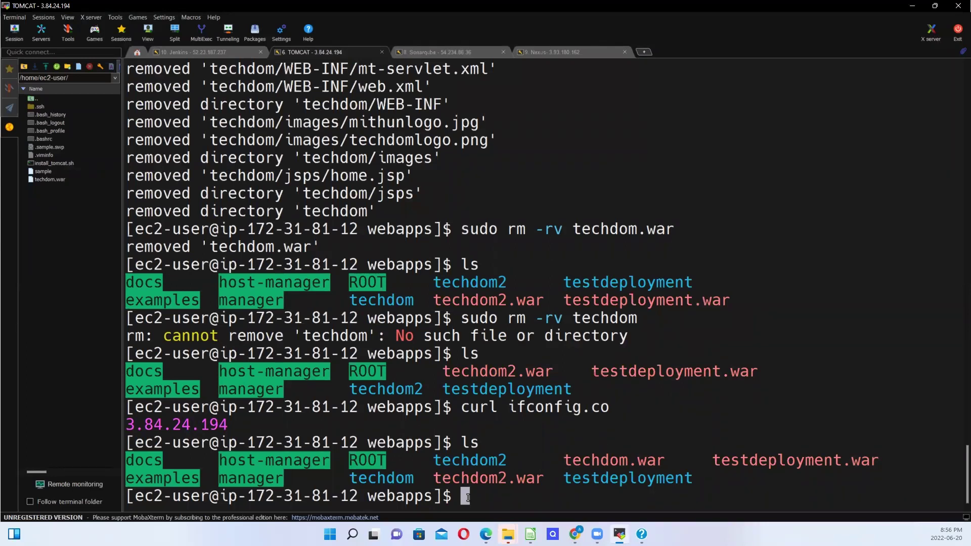
pyautogui.write('cp')
pyautogui.write('techdom')
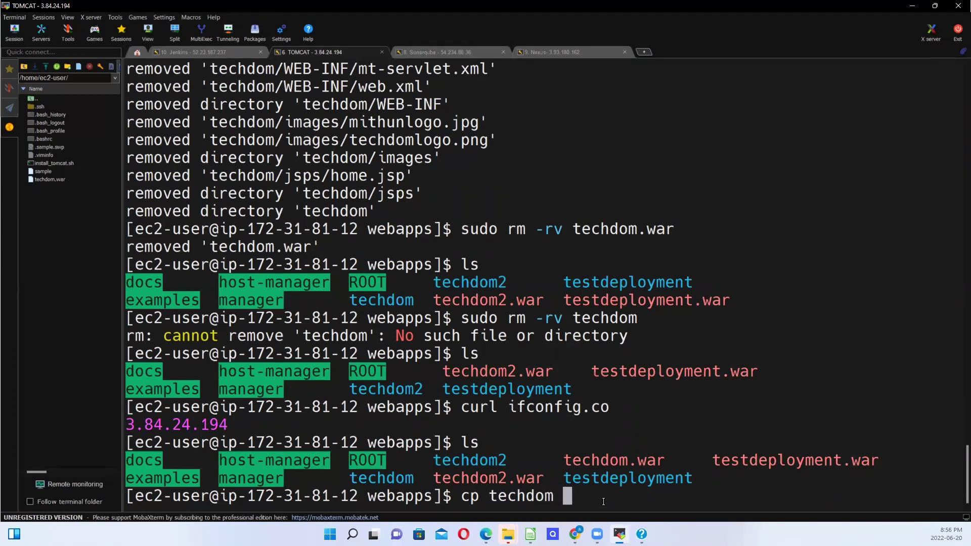
pyautogui.write(' /home/c')
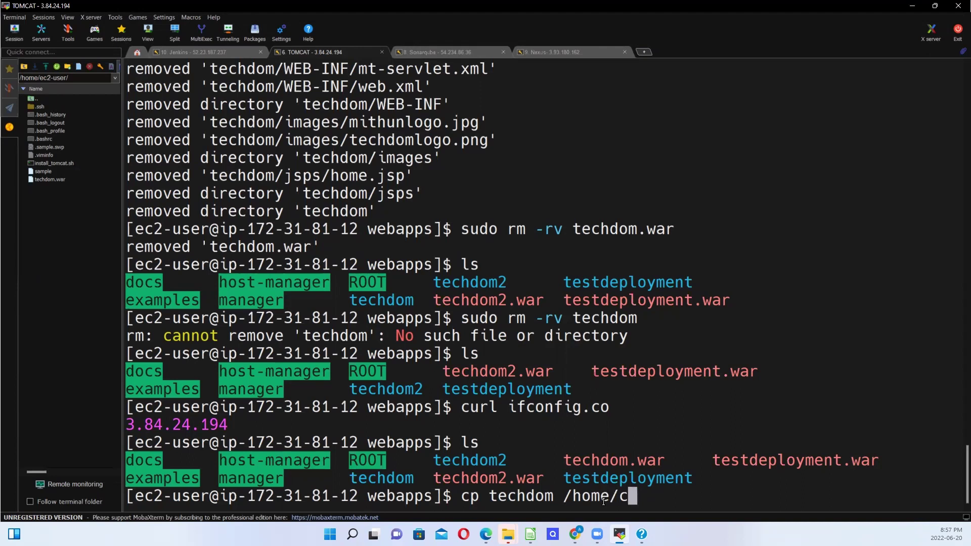
pyautogui.write('2')
pyautogui.press('BackSpace')
pyautogui.press('BackSpace')
pyautogui.write('ec2-')
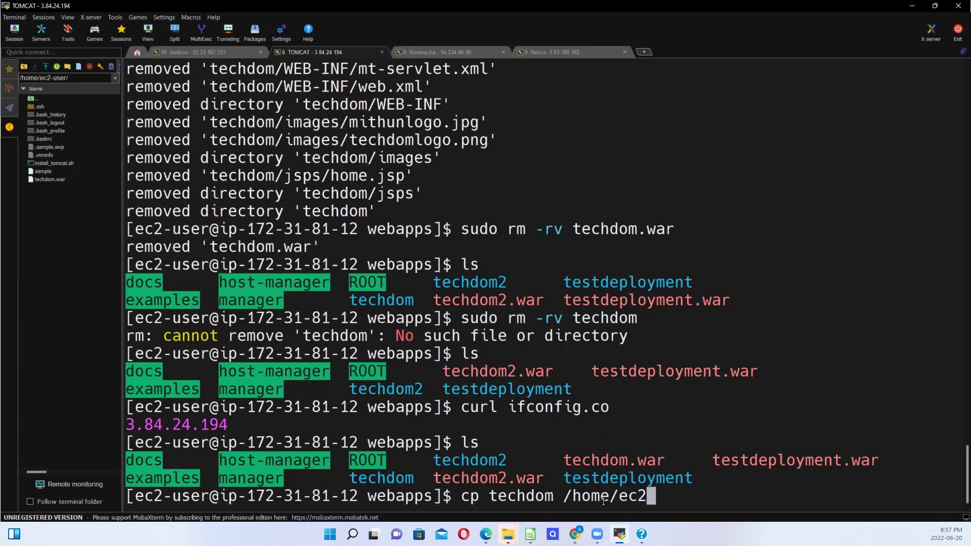
pyautogui.write('user')
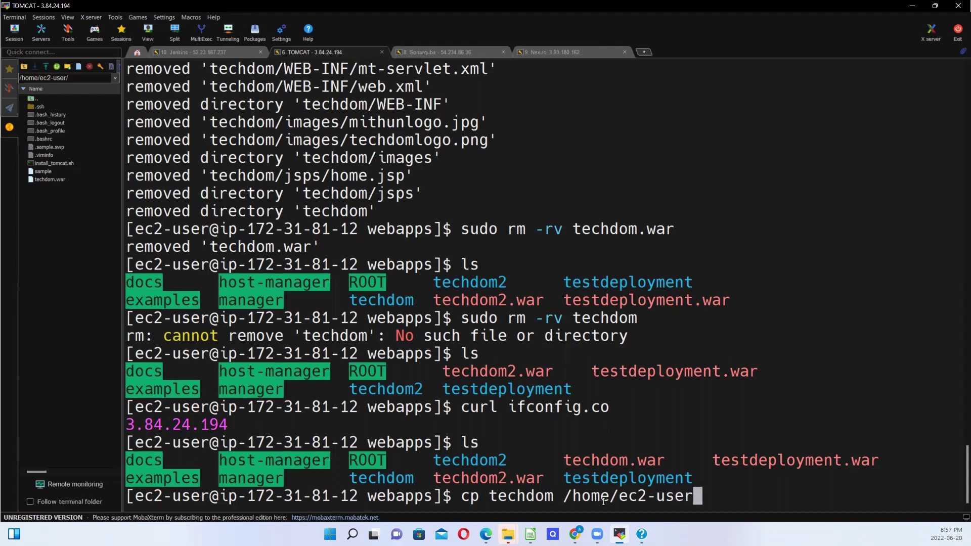
pyautogui.write('/')
pyautogui.write('jen')
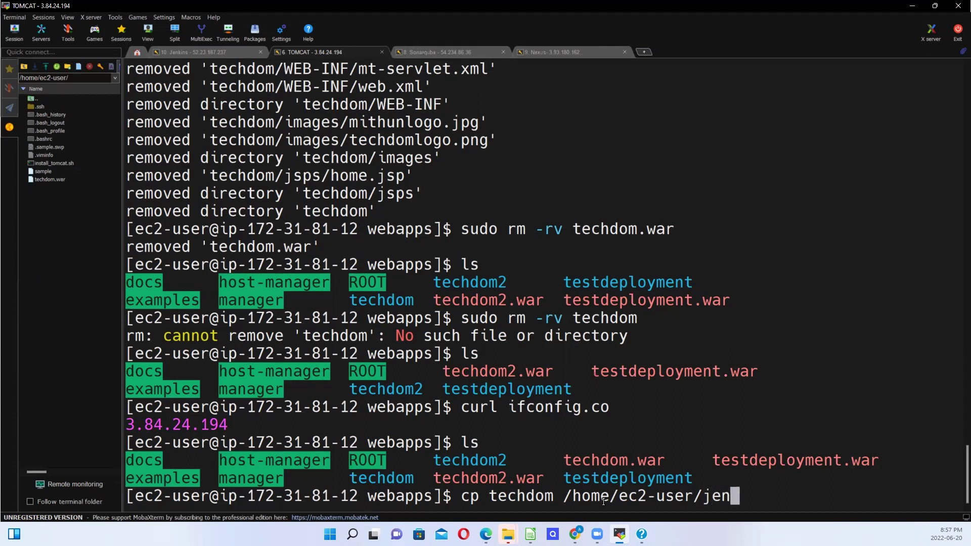
pyautogui.write('kins')
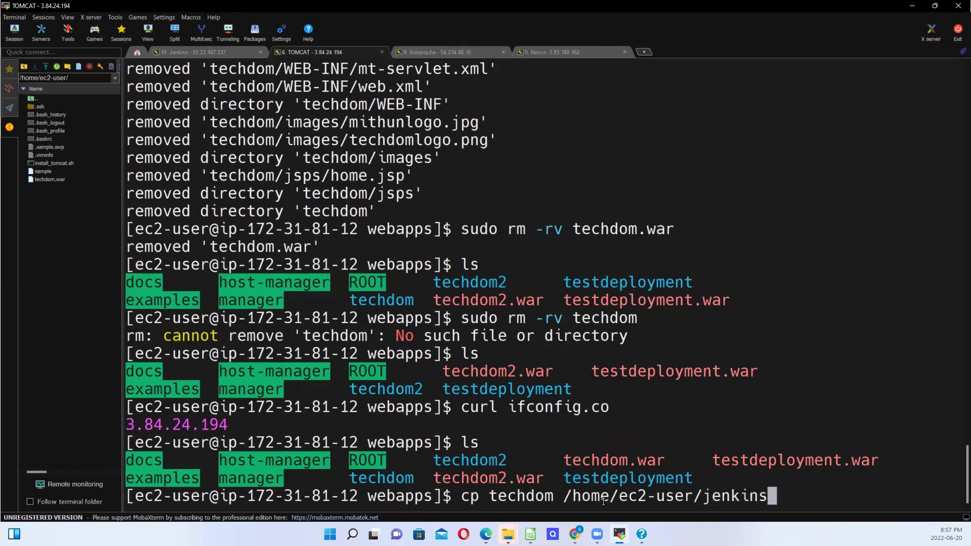
pyautogui.write('job')
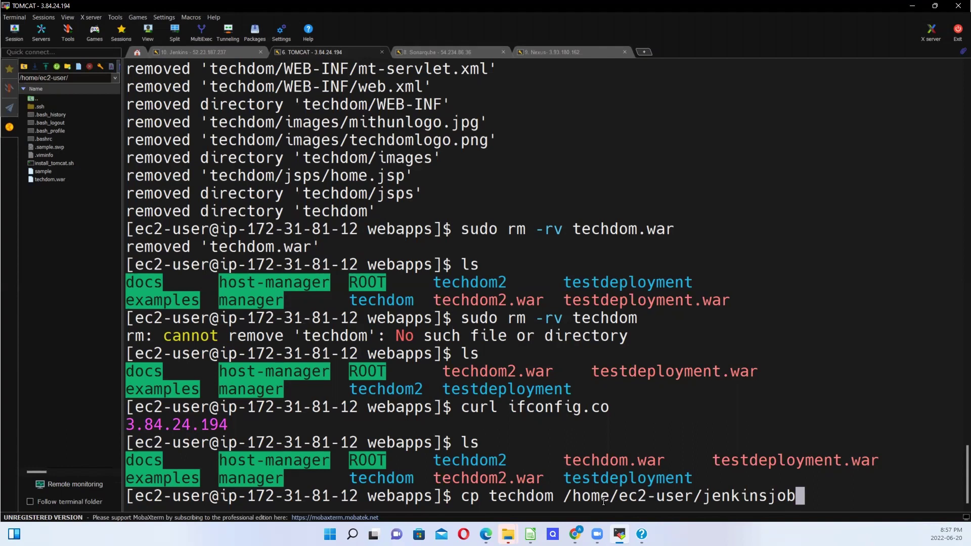
pyautogui.press('Return')
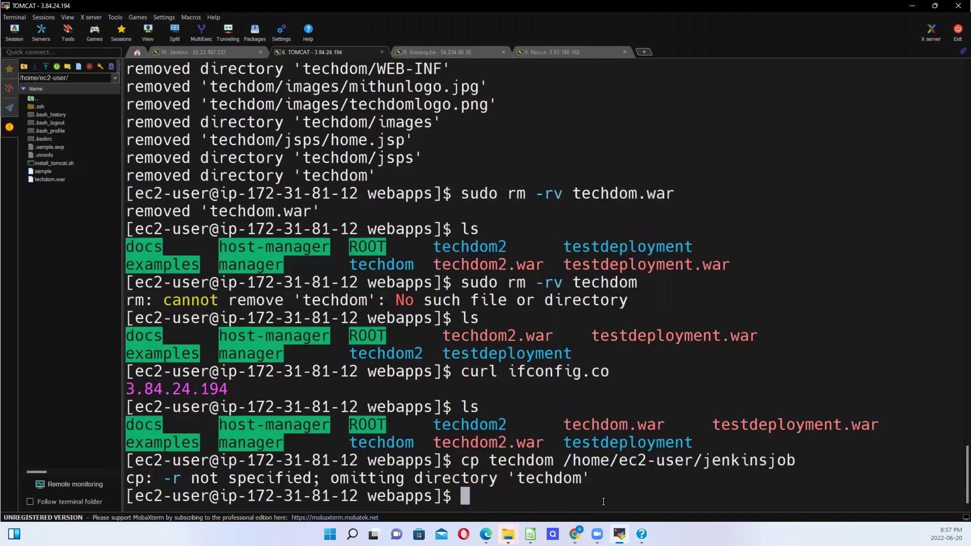
# Step: Copy techdom.war to the home directory under a new name with cp techdom.war /home/ec2-user/jenkinsjob.war
pyautogui.press('Up')
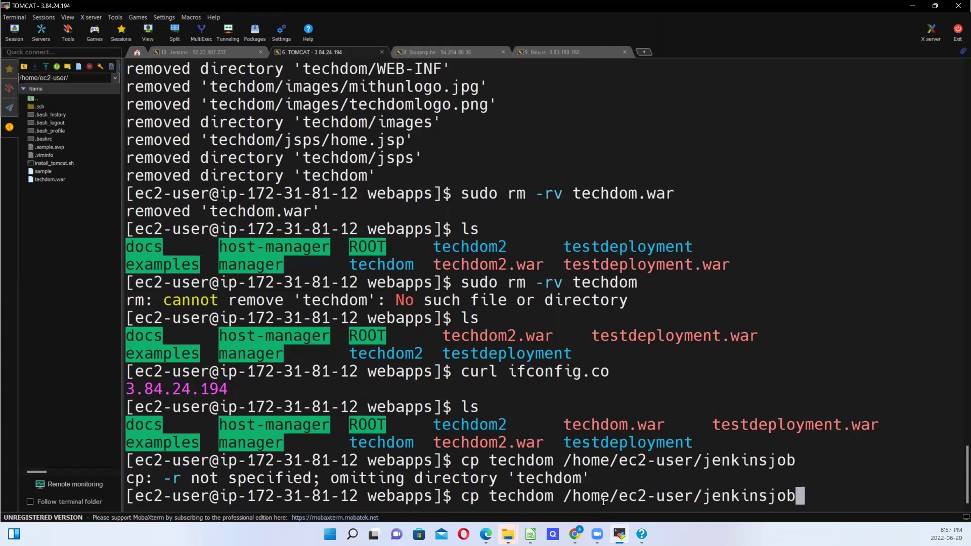
pyautogui.press('Left')
pyautogui.press('Left')
pyautogui.press('Left')
pyautogui.press('Left')
pyautogui.press('Left')
pyautogui.press('Left')
pyautogui.press('Left')
pyautogui.press('Left')
pyautogui.press('Left')
pyautogui.press('Left')
pyautogui.press('Left')
pyautogui.press('Left')
pyautogui.press('Left')
pyautogui.press('Left')
pyautogui.press('Left')
pyautogui.press('Left')
pyautogui.press('Left')
pyautogui.press('Left')
pyautogui.press('Left')
pyautogui.press('Left')
pyautogui.press('Left')
pyautogui.press('Left')
pyautogui.press('Left')
pyautogui.press('Right')
pyautogui.press('Right')
pyautogui.press('Right')
pyautogui.press('Right')
pyautogui.press('Right')
pyautogui.press('Right')
pyautogui.press('Right')
pyautogui.write('.c')
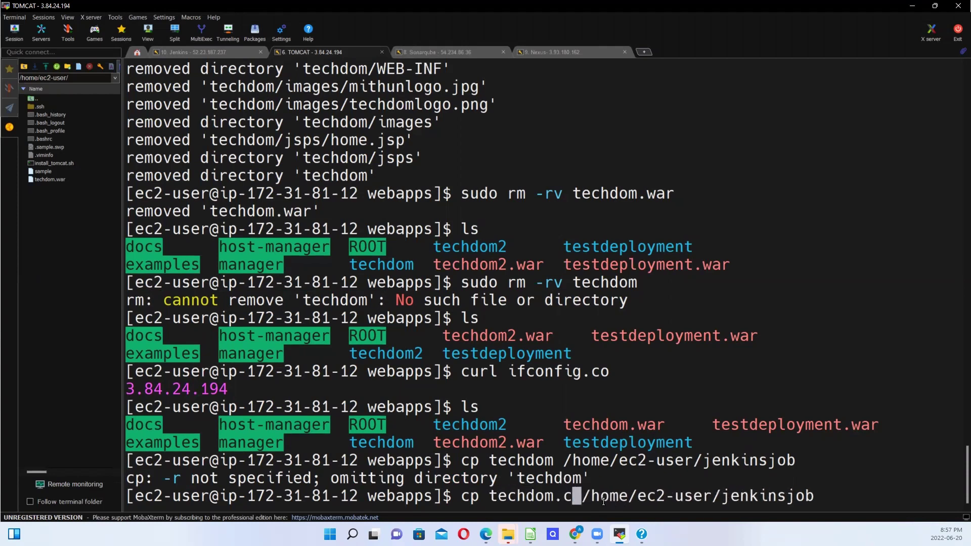
pyautogui.press('BackSpace')
pyautogui.write('a')
pyautogui.press('BackSpace')
pyautogui.write('war')
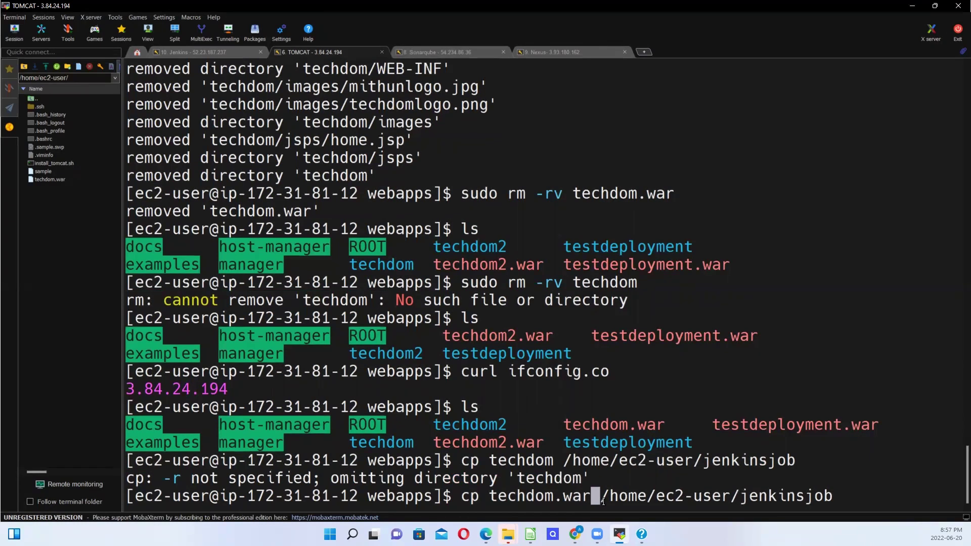
pyautogui.press('Right')
pyautogui.press('Right')
pyautogui.press('Right')
pyautogui.press('Right')
pyautogui.press('Right')
pyautogui.press('Right')
pyautogui.press('Right')
pyautogui.press('Right')
pyautogui.press('Right')
pyautogui.press('Right')
pyautogui.press('Right')
pyautogui.press('Right')
pyautogui.press('Right')
pyautogui.press('Right')
pyautogui.press('Right')
pyautogui.press('Right')
pyautogui.press('Right')
pyautogui.press('Right')
pyautogui.press('Right')
pyautogui.press('Right')
pyautogui.write('.war')
pyautogui.press('Return')
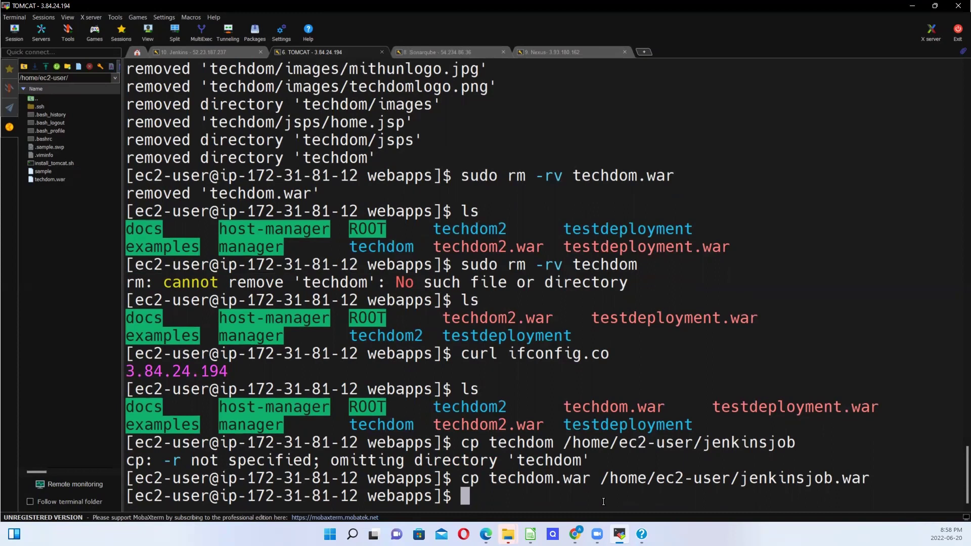
# Step: Copy /home/ec2-user/jenkinsjob.war into the current webapps directory as jenkinsjob.war
pyautogui.write('cp')
pyautogui.moveTo(603, 479); pyautogui.dragTo(870, 481)
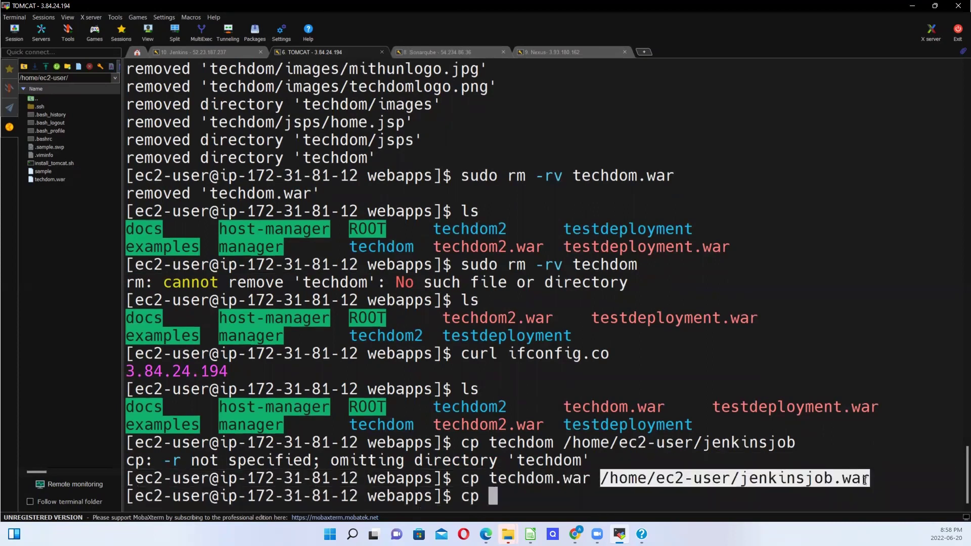
pyautogui.rightClick(498, 494)
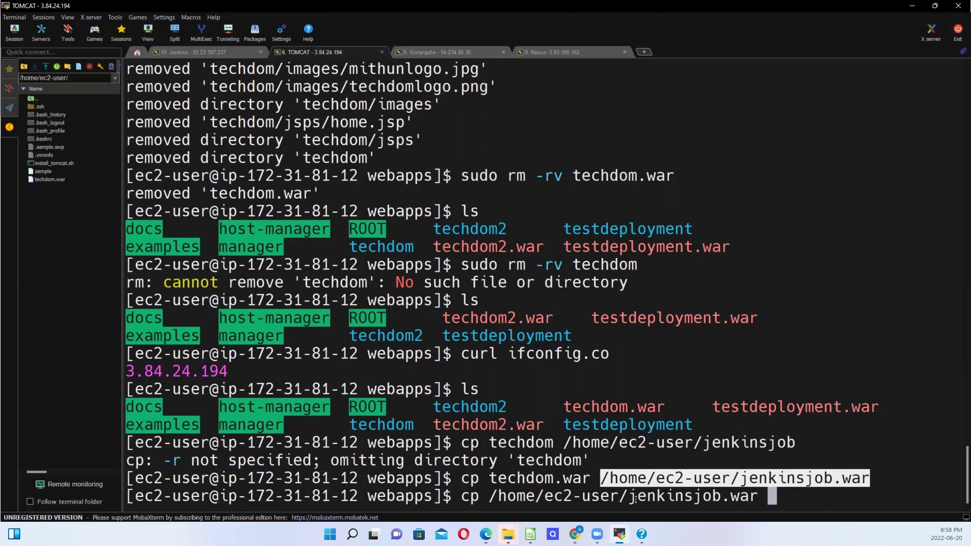
pyautogui.moveTo(632, 498); pyautogui.dragTo(777, 498)
pyautogui.rightClick(776, 499)
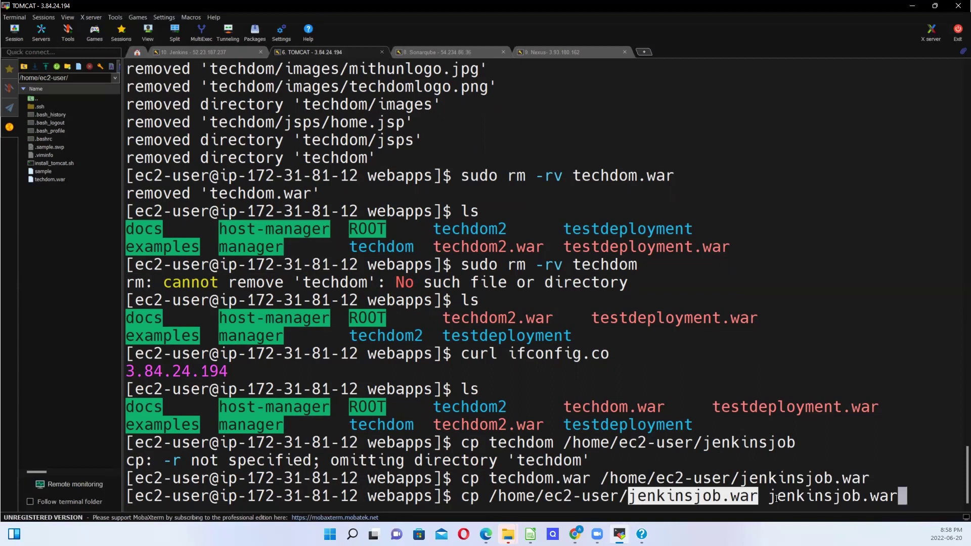
pyautogui.press('Return')
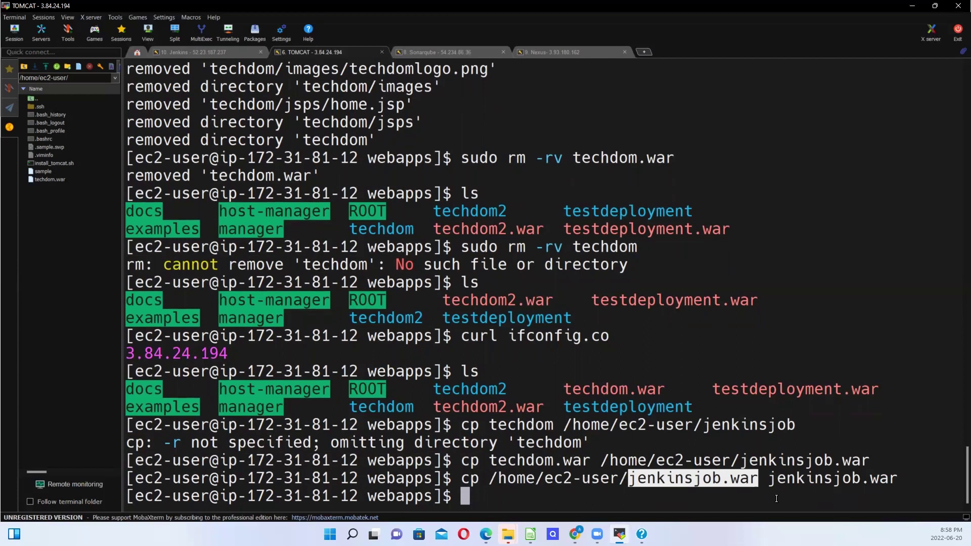
# Step: List the webapps directory and highlight the jenkinsjob.war entry in the output
pyautogui.write('ls')
pyautogui.press('Return')
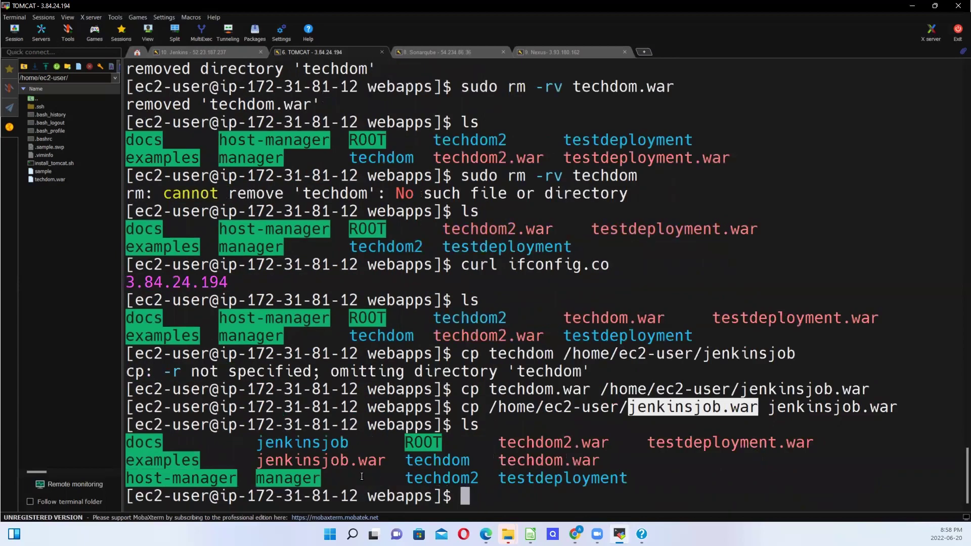
pyautogui.moveTo(386, 461); pyautogui.dragTo(265, 462)
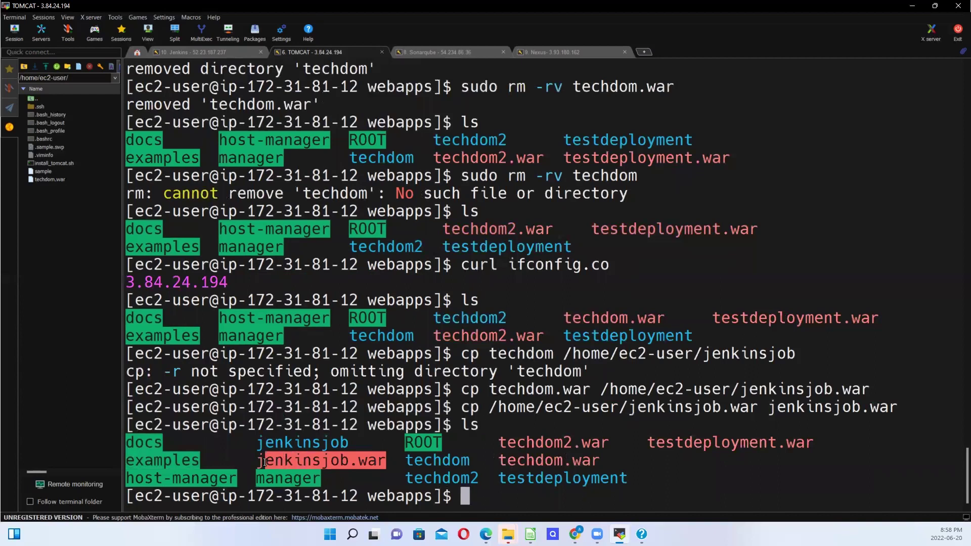
pyautogui.moveTo(268, 446)
pyautogui.mouseDown()
pyautogui.moveTo(253, 455)
pyautogui.moveTo(262, 448)
pyautogui.mouseUp()
pyautogui.doubleClick(290, 461)
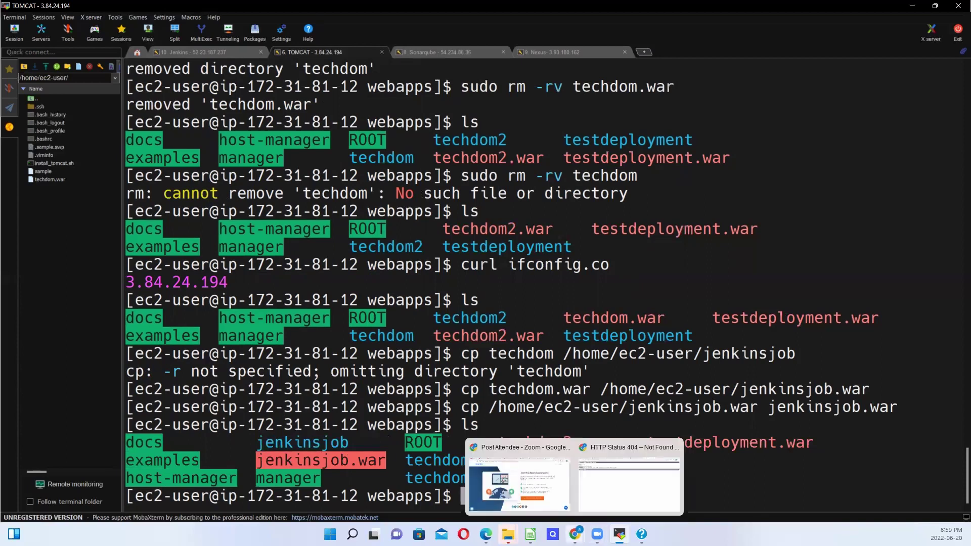
# Step: Switch to Chrome and try to load 3.84.24.194:9091/jenkinsjob.war/ twice, dismissing the HP Support Assistant pop-up
pyautogui.click(575, 535)
pyautogui.click(633, 495)
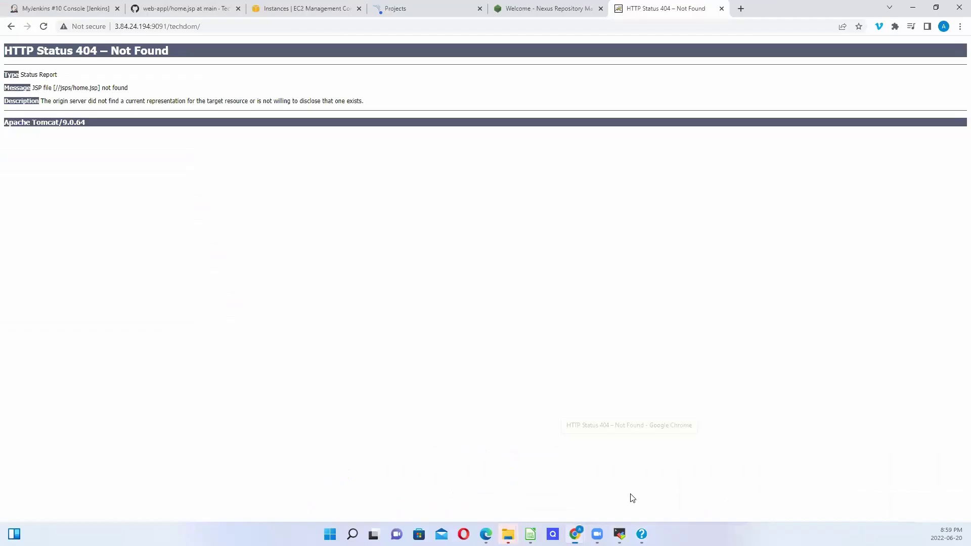
pyautogui.doubleClick(182, 25)
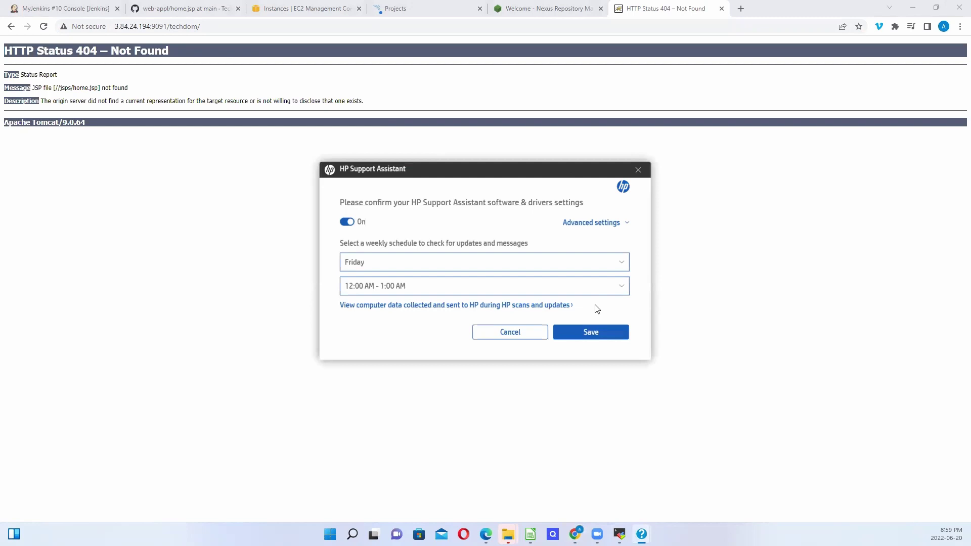
pyautogui.click(639, 172)
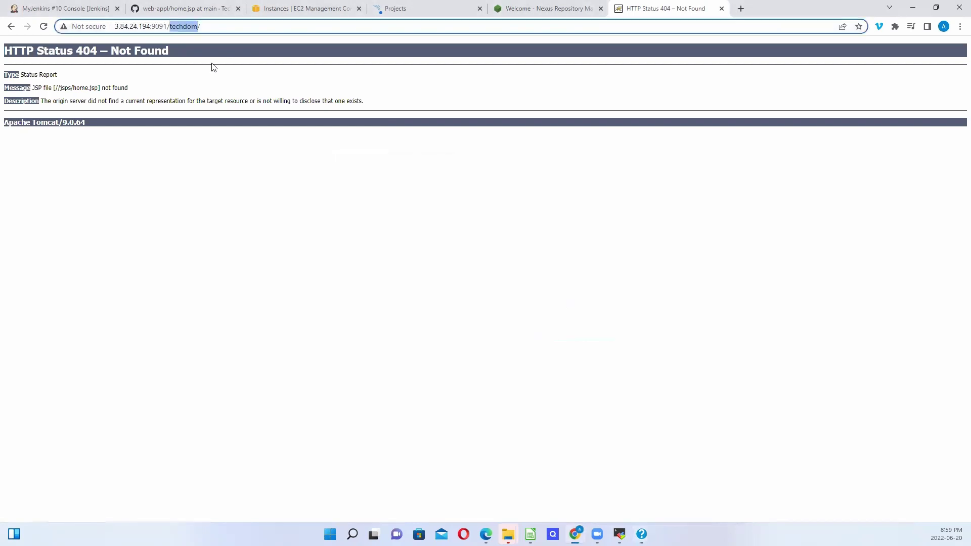
pyautogui.write('jenkinsjob.war')
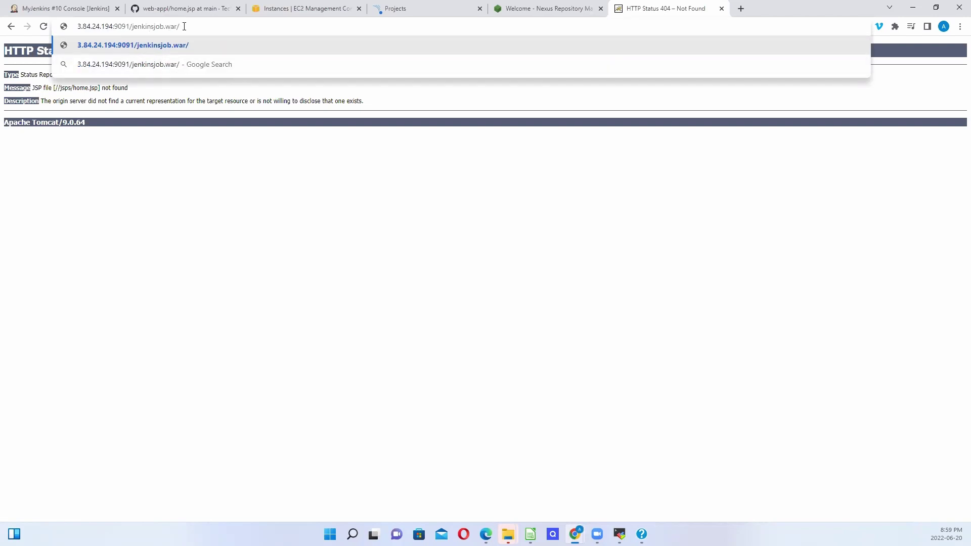
pyautogui.press('Return')
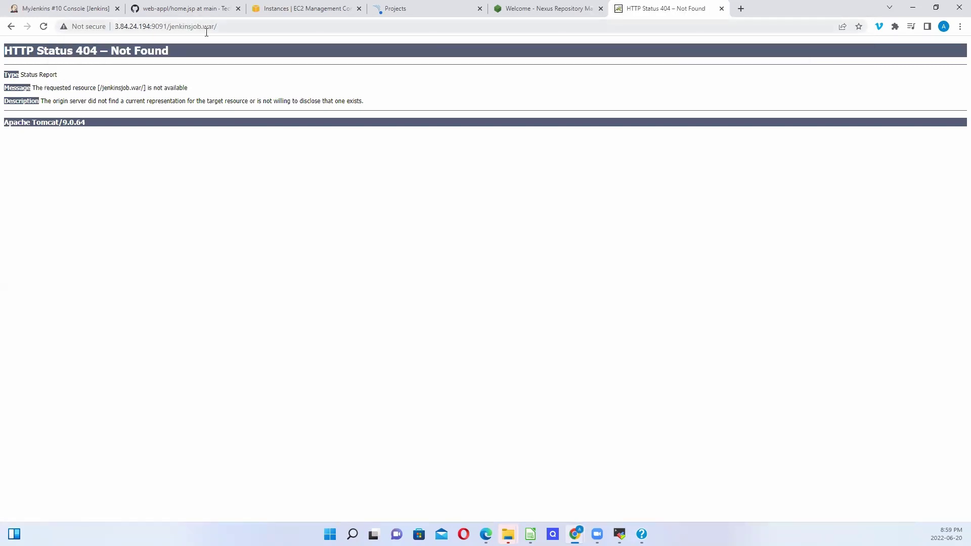
pyautogui.click(208, 28)
pyautogui.press('Return')
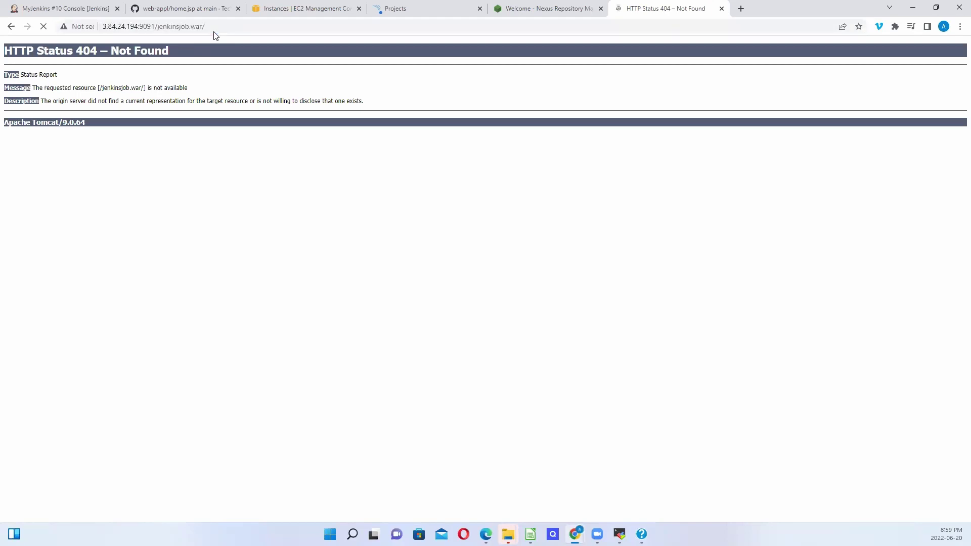
# Step: Remove .war from the page address and load 3.84.24.194:9091/jenkinsjob/
pyautogui.click(237, 26)
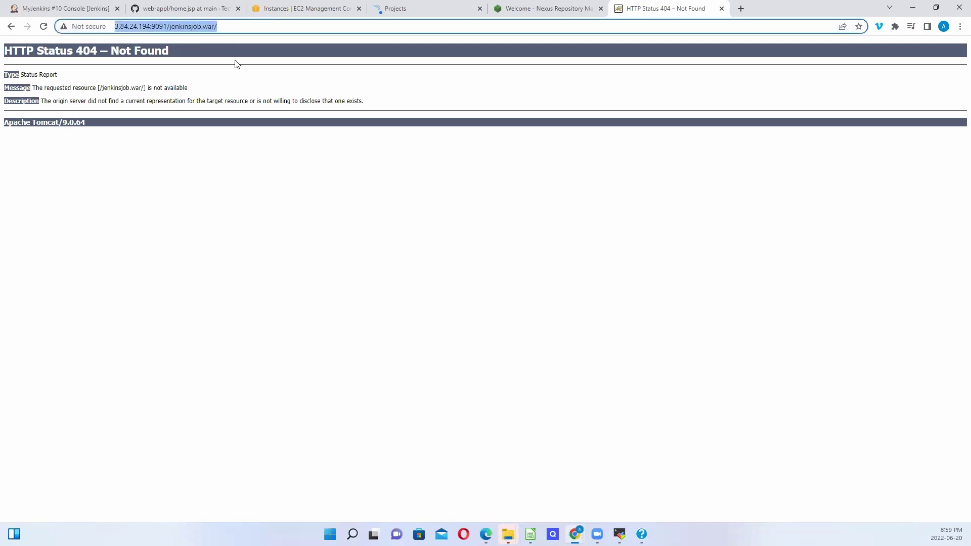
pyautogui.click(214, 27)
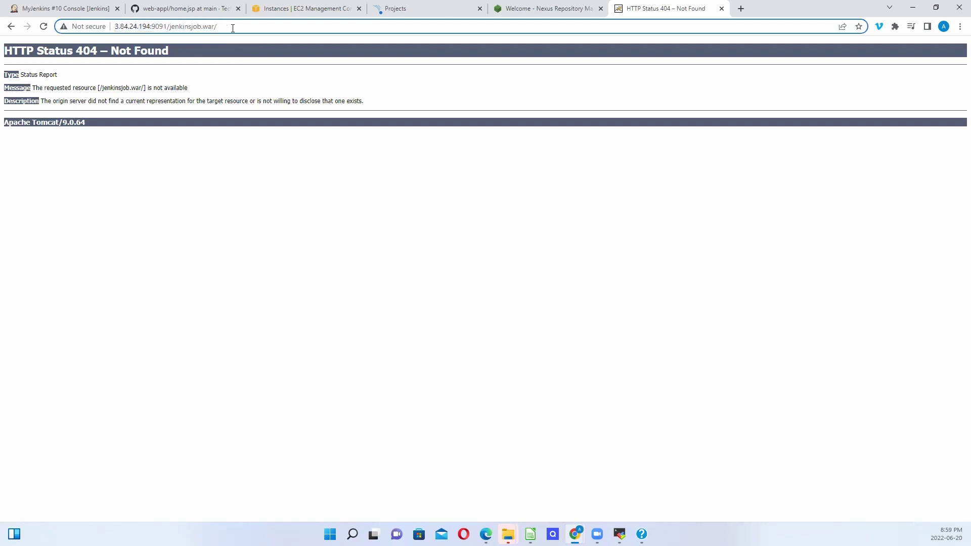
pyautogui.press('BackSpace')
pyautogui.press('BackSpace')
pyautogui.press('BackSpace')
pyautogui.press('BackSpace')
pyautogui.press('BackSpace')
pyautogui.write('/')
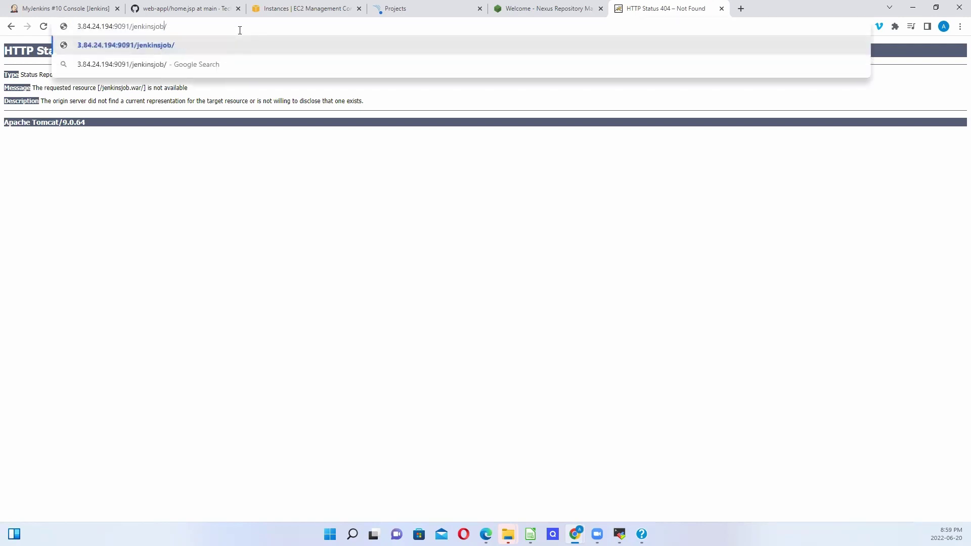
pyautogui.press('Return')
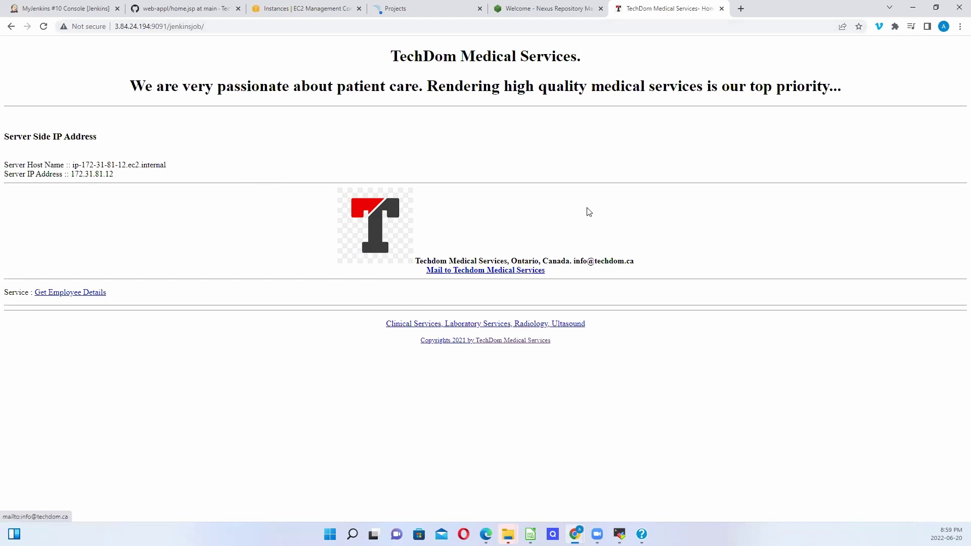
# Step: Switch to MobaXterm, highlight the jenkinsjob directory in the webapps listing, and return to the deployed page in Chrome
pyautogui.click(619, 534)
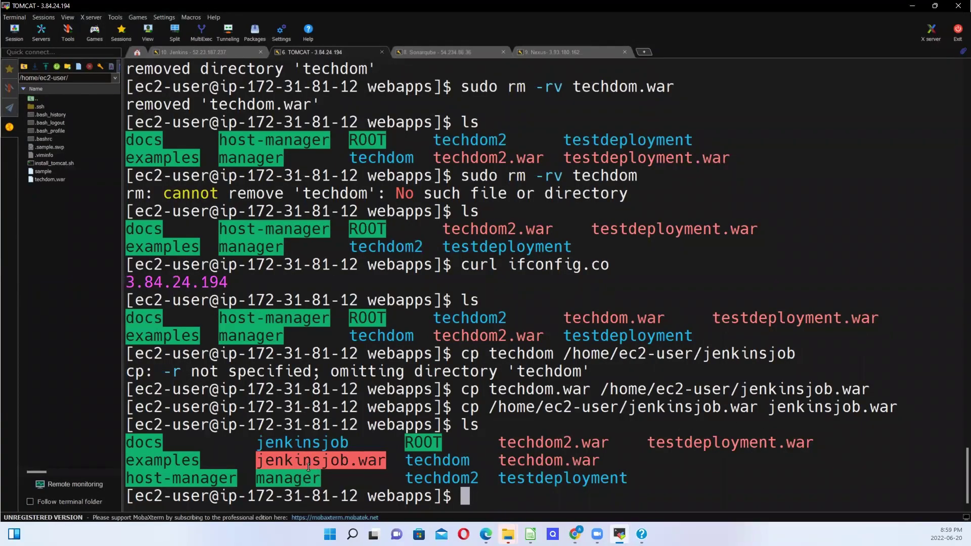
pyautogui.doubleClick(335, 444)
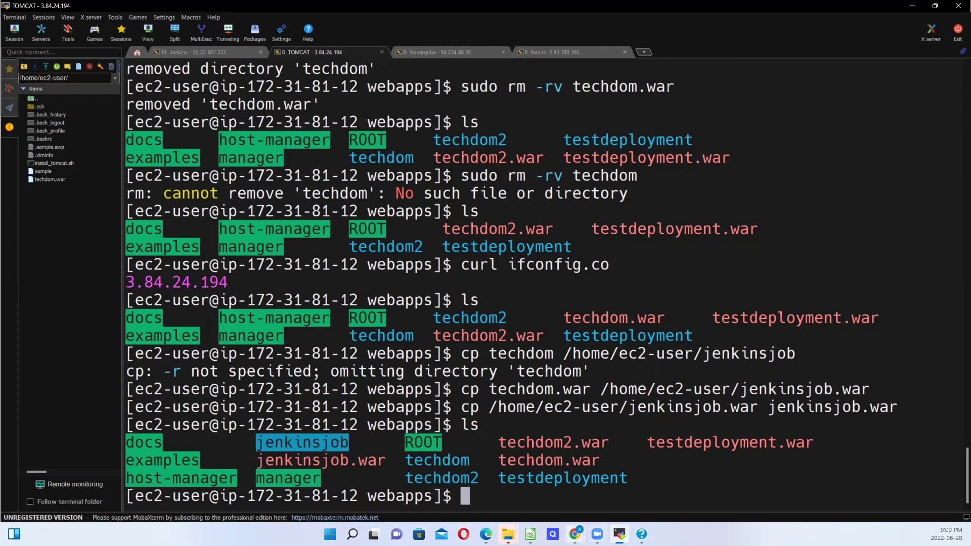
pyautogui.click(575, 534)
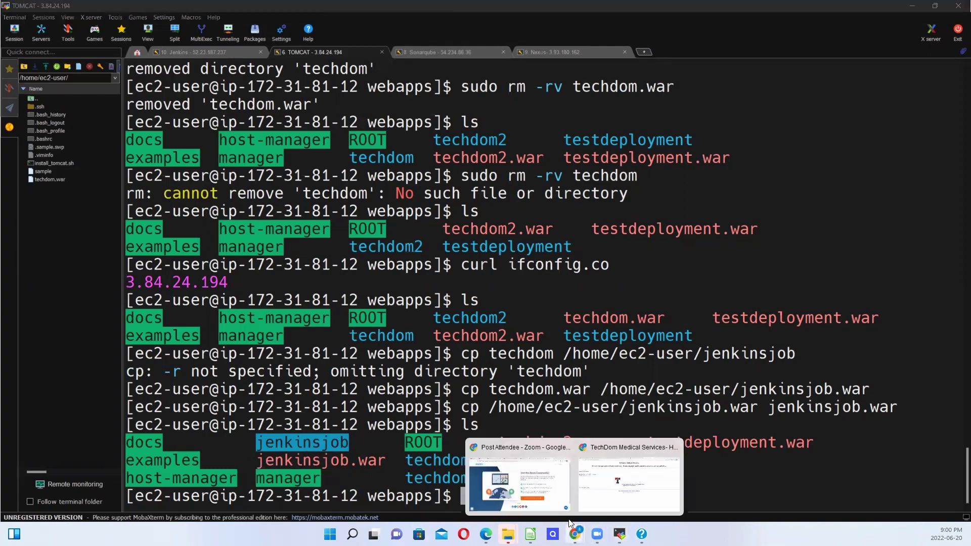
pyautogui.click(624, 501)
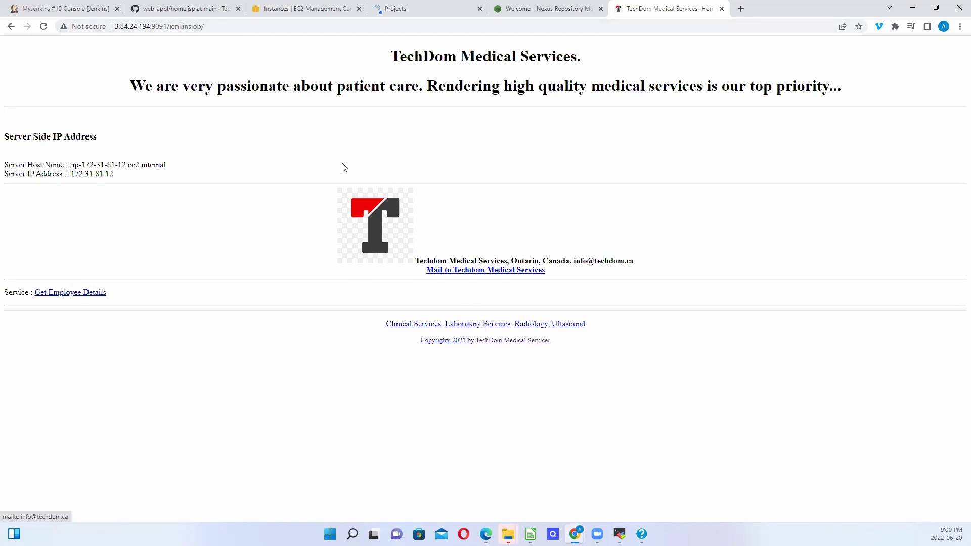
# Step: Go from the Jenkins build console to the dashboard and open the configuration of the MyJenkins project
pyautogui.click(72, 10)
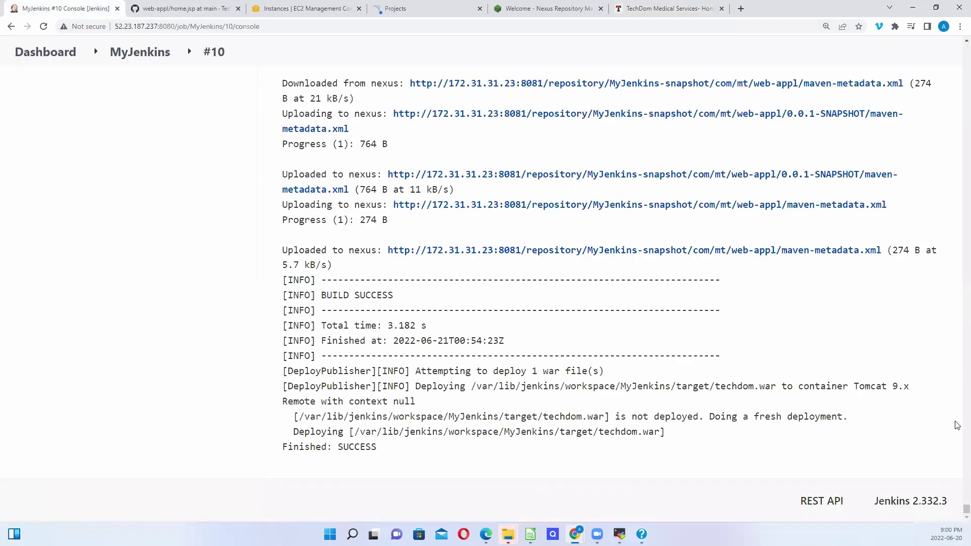
pyautogui.moveTo(967, 508); pyautogui.dragTo(884, 58)
pyautogui.click(46, 55)
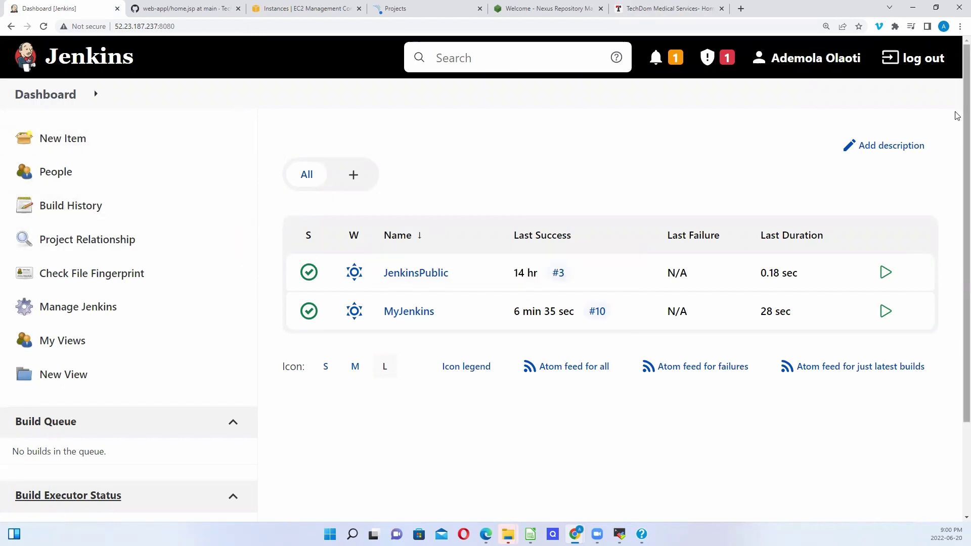
pyautogui.moveTo(966, 116); pyautogui.dragTo(956, 148)
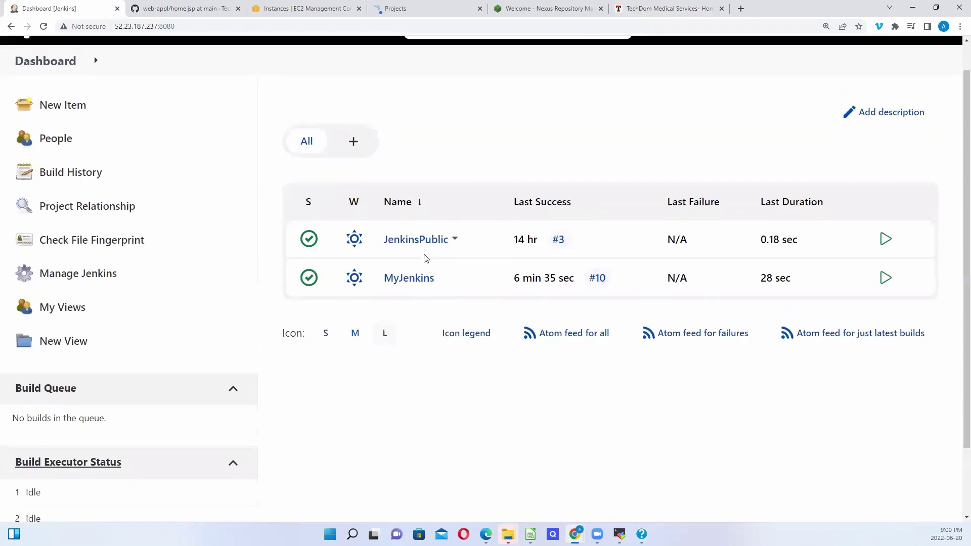
pyautogui.click(414, 285)
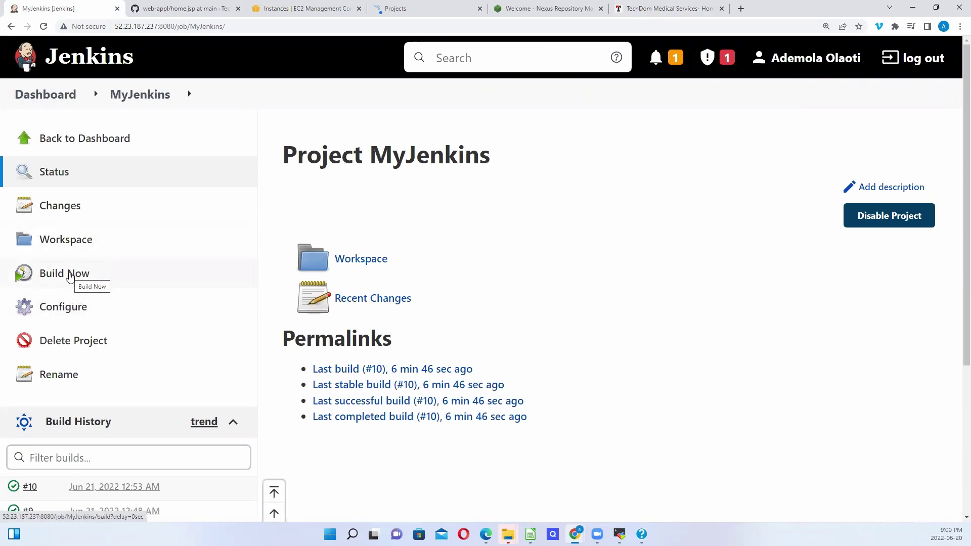
pyautogui.click(70, 308)
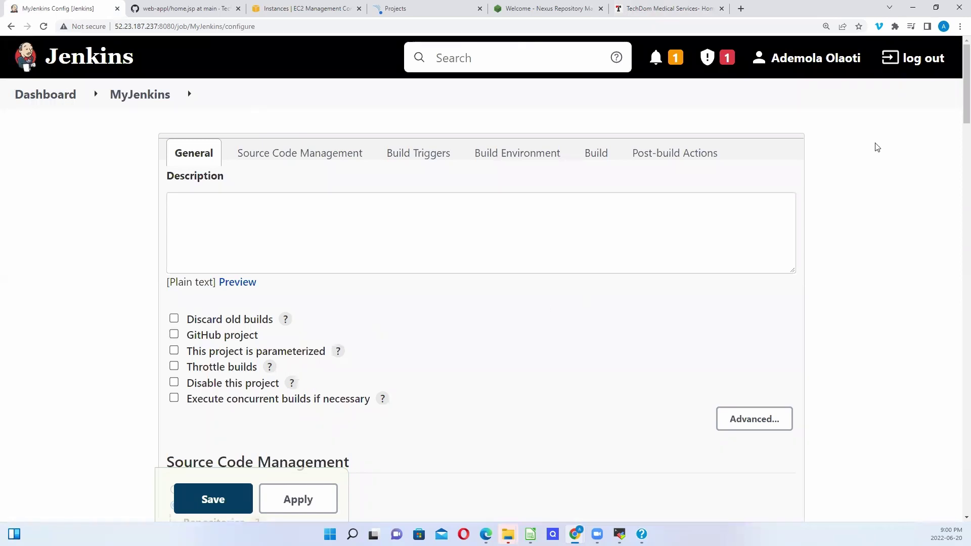
# Step: Under Build Triggers, show the help for Trigger builds remotely and Build after other projects are built, and enable the latter
pyautogui.moveTo(957, 77); pyautogui.dragTo(945, 236)
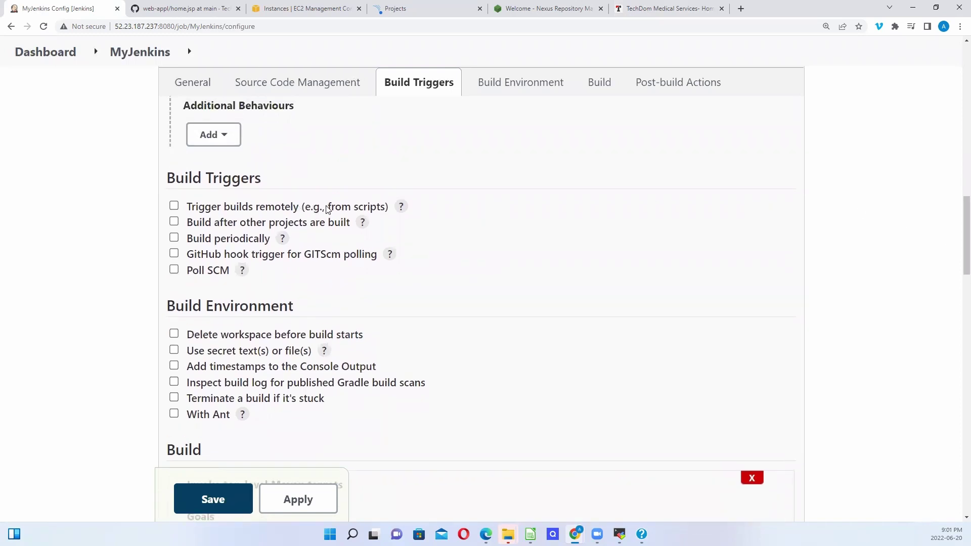
pyautogui.click(402, 207)
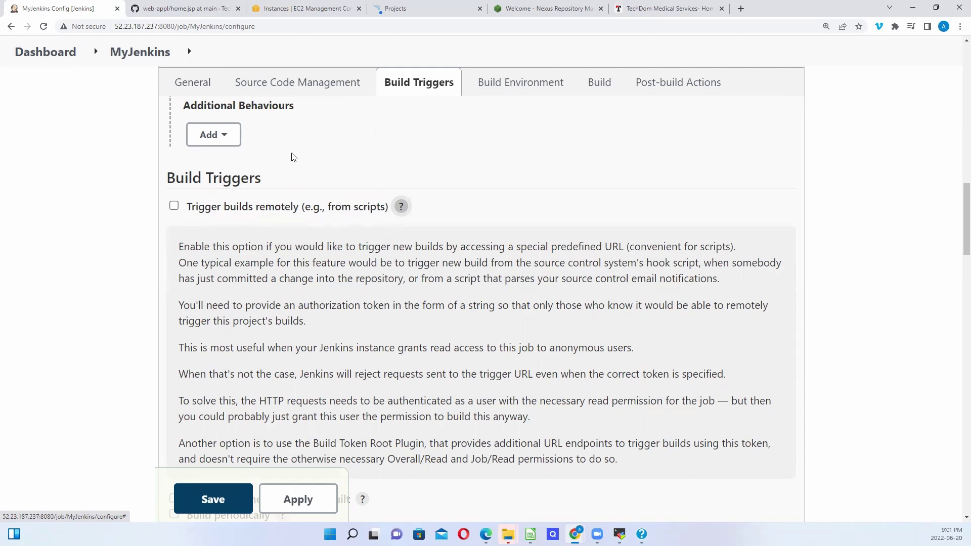
pyautogui.moveTo(968, 238); pyautogui.dragTo(958, 267)
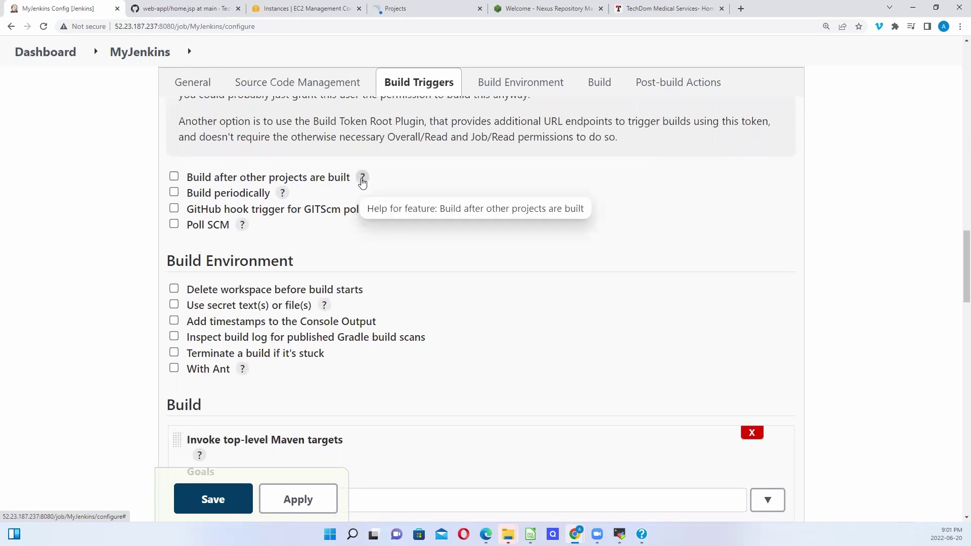
pyautogui.click(363, 178)
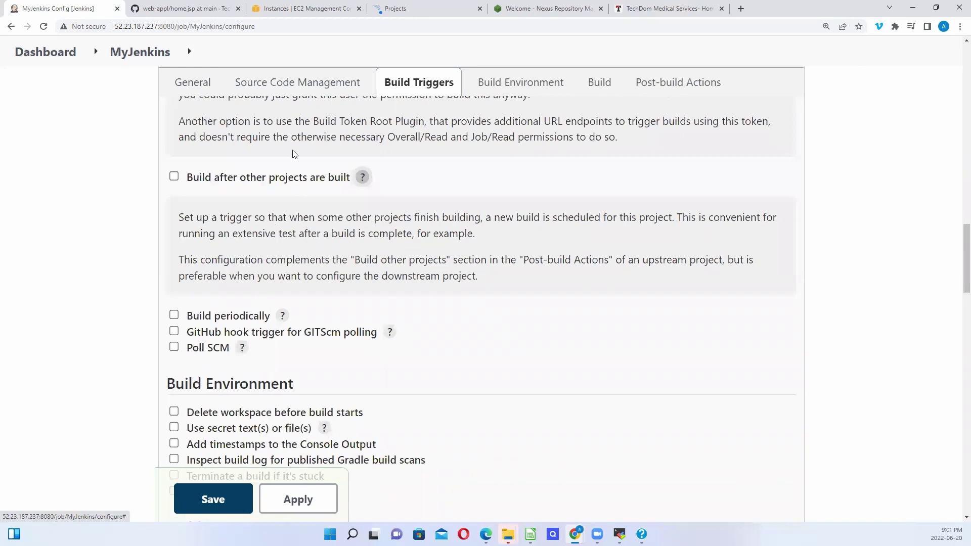
pyautogui.click(175, 176)
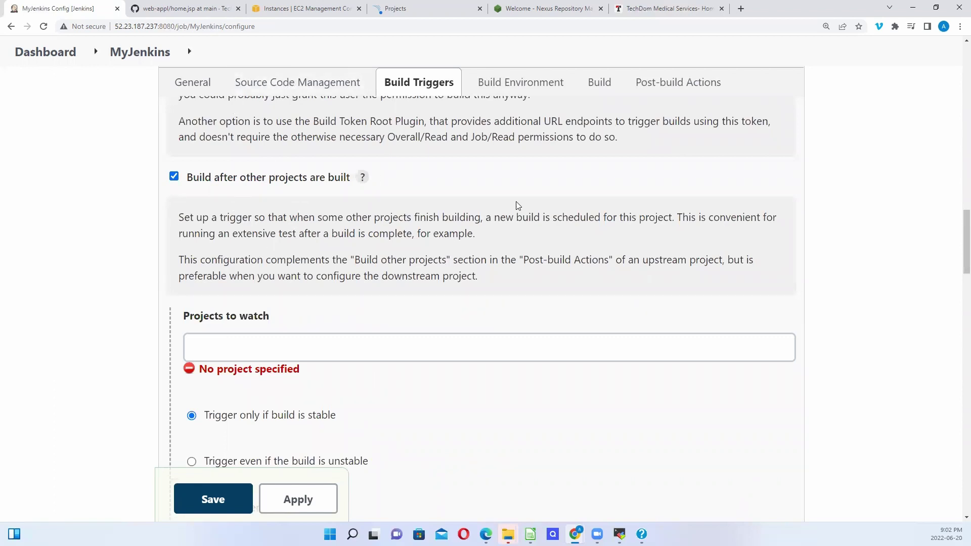
# Step: Leave the MyJenkins configuration without saving and open the configuration of the JenkinsPublic project from the dashboard
pyautogui.moveTo(957, 235); pyautogui.dragTo(932, 63)
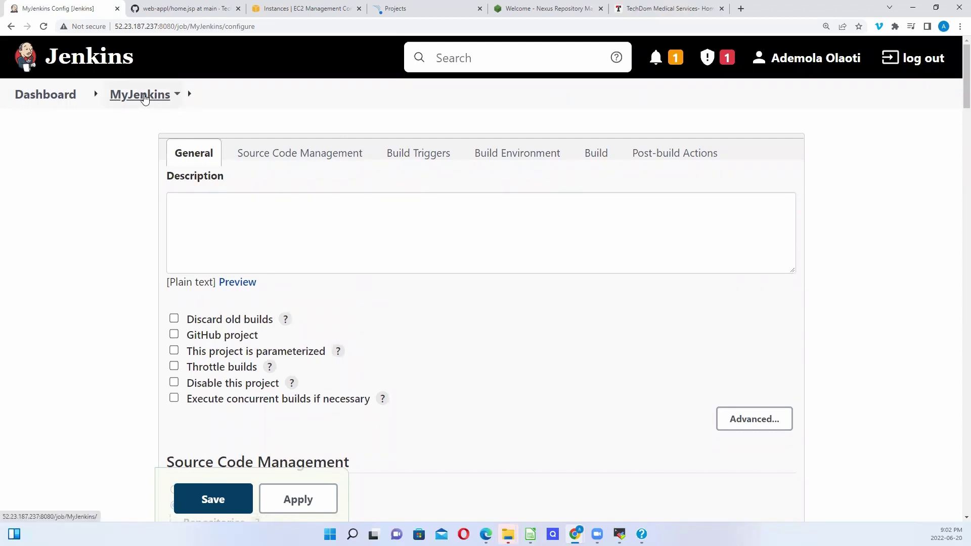
pyautogui.click(66, 92)
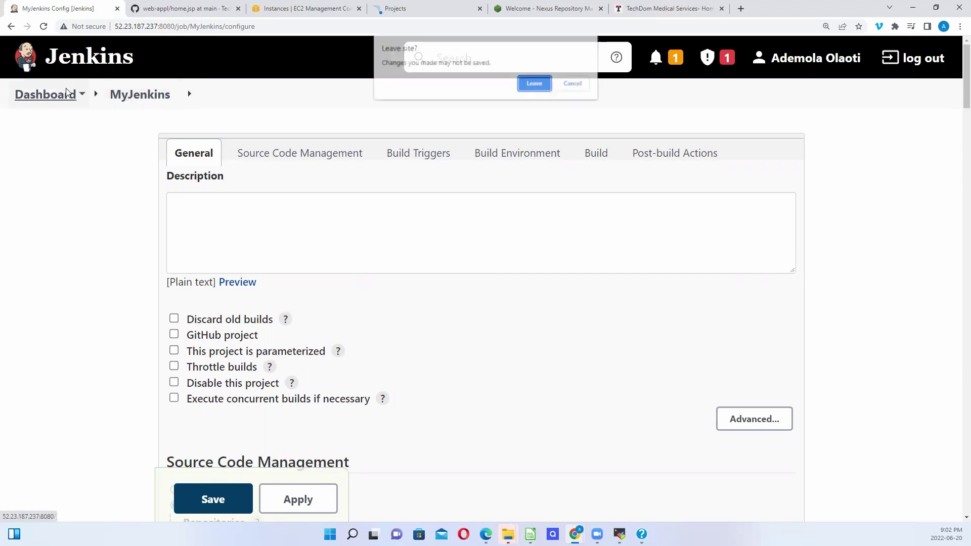
pyautogui.click(524, 84)
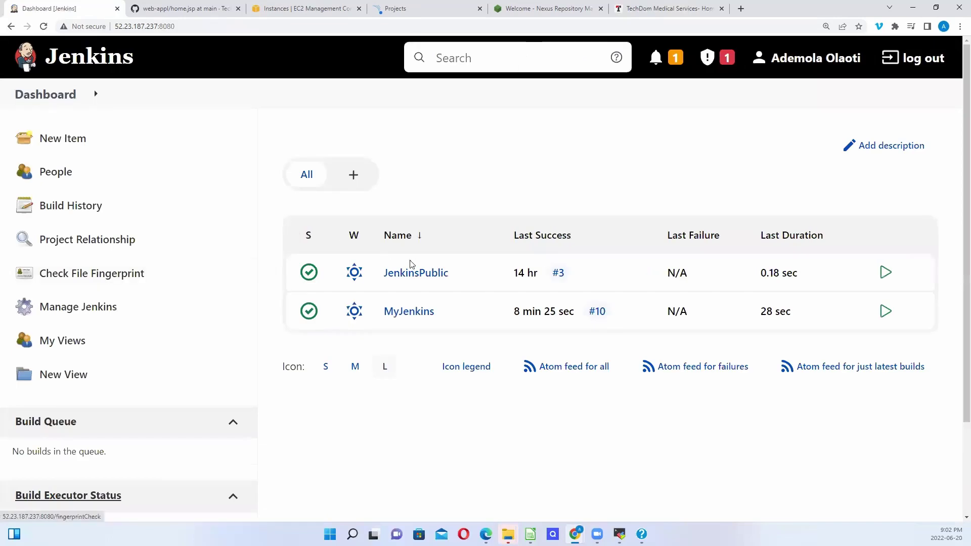
pyautogui.click(432, 278)
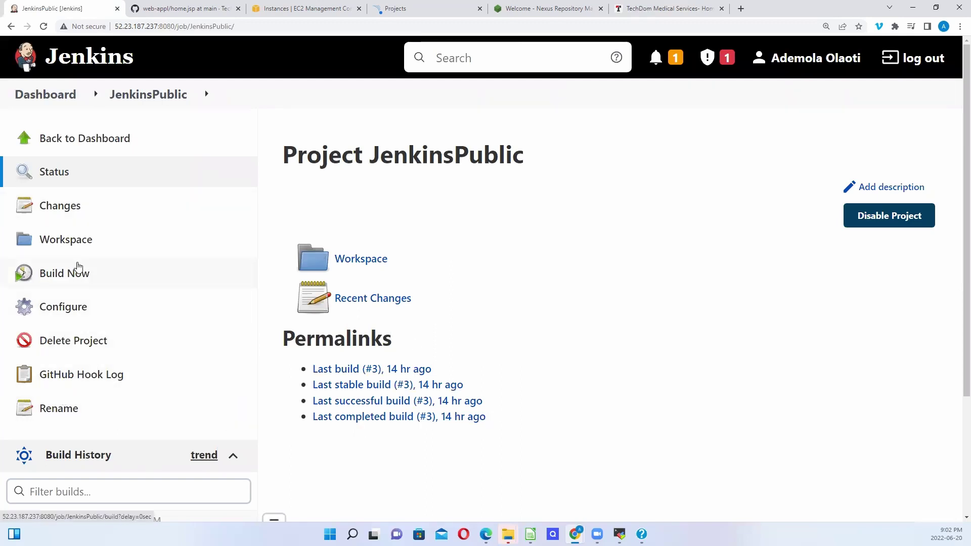
pyautogui.click(75, 312)
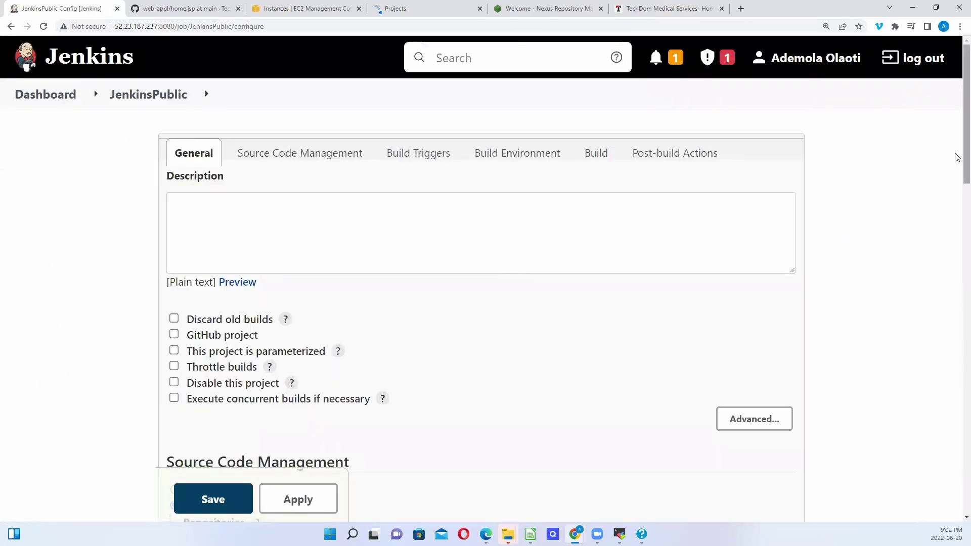
# Step: Highlight the Git repository URL in the Source Code Management section of JenkinsPublic
pyautogui.scroll(-7, 957, 243)
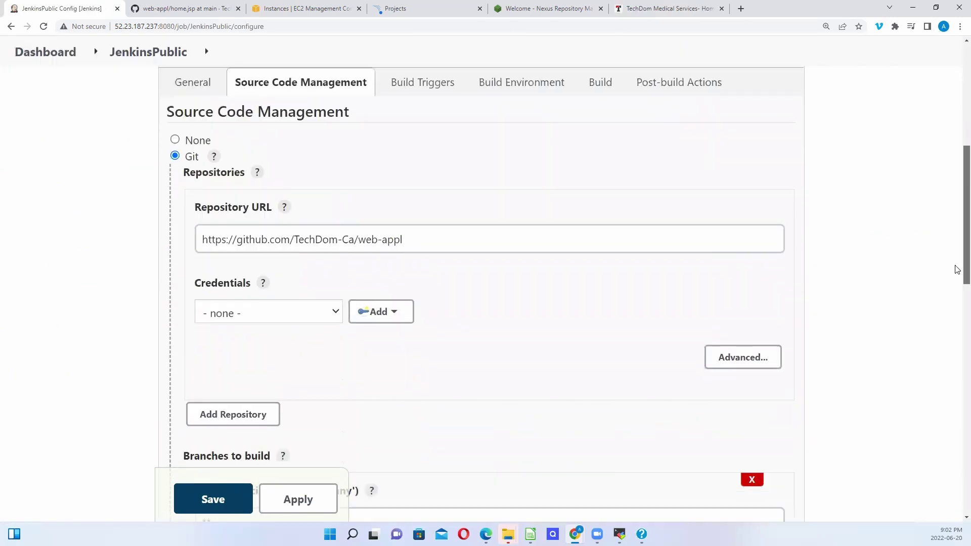
pyautogui.moveTo(413, 233); pyautogui.dragTo(189, 253)
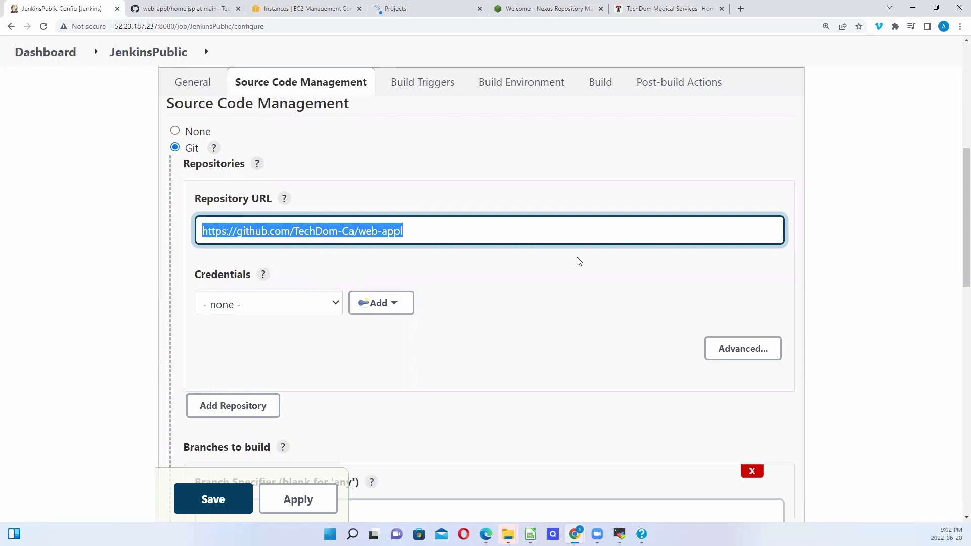
pyautogui.scroll(-1, 957, 221)
# Step: Disable GitHub hook trigger for GITScm polling in JenkinsPublic, then apply and save the configuration
pyautogui.scroll(-10, 957, 221)
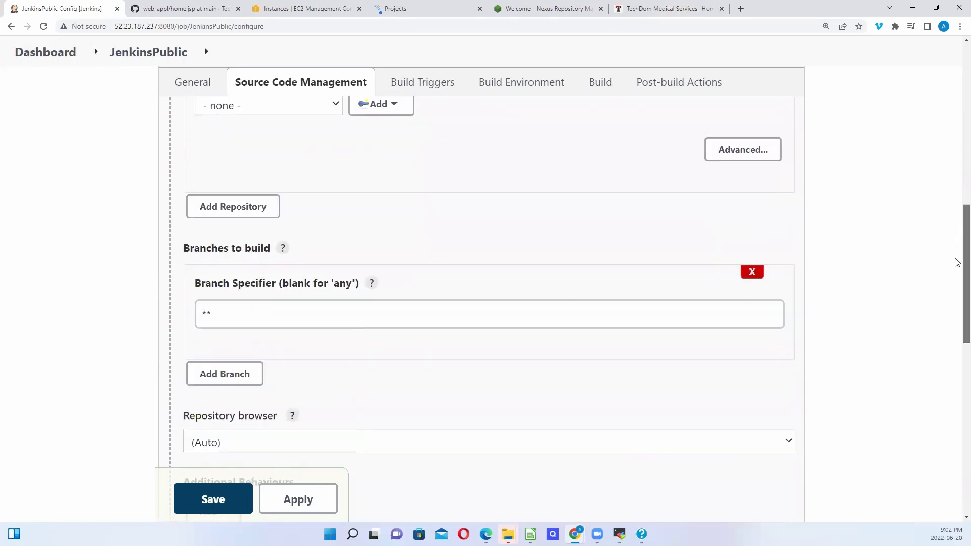
pyautogui.moveTo(955, 347)
pyautogui.mouseDown()
pyautogui.moveTo(956, 360)
pyautogui.moveTo(956, 348)
pyautogui.mouseUp()
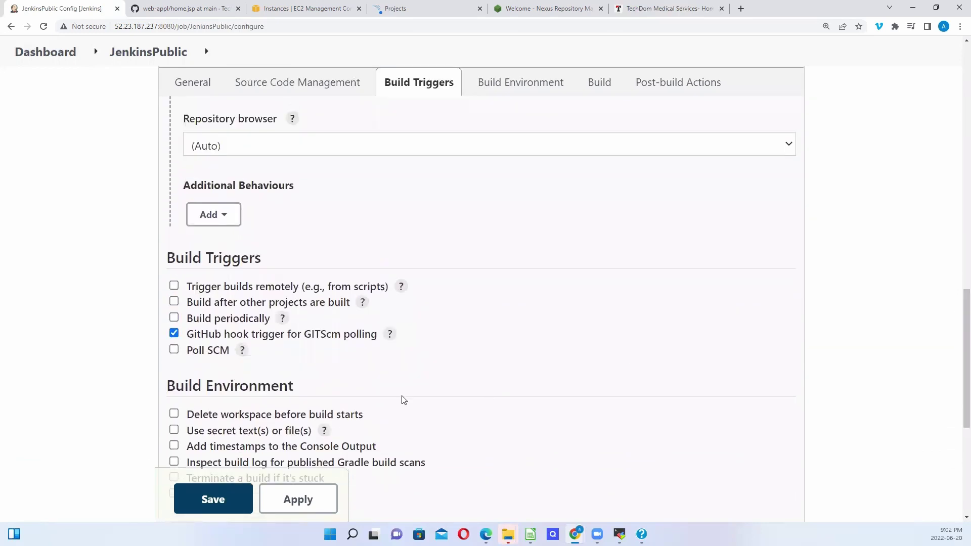
pyautogui.click(174, 335)
pyautogui.moveTo(956, 308); pyautogui.dragTo(960, 420)
pyautogui.click(299, 424)
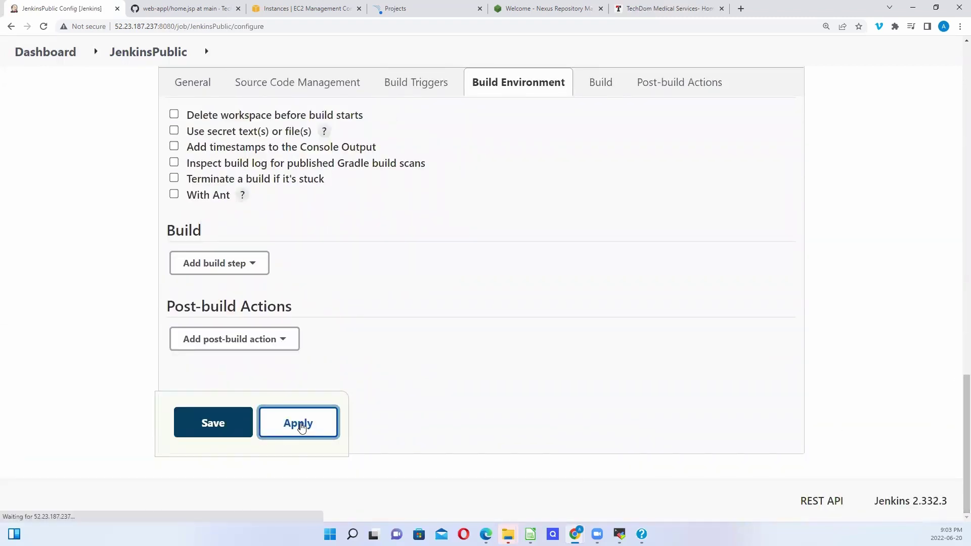
pyautogui.click(234, 425)
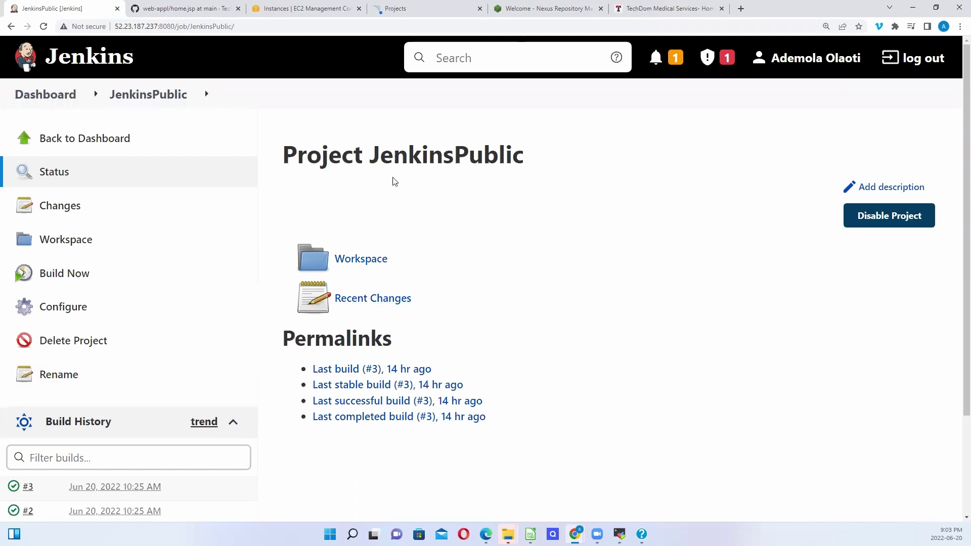
# Step: Copy the project name JenkinsPublic from the heading of the project page
pyautogui.moveTo(376, 155); pyautogui.dragTo(522, 150)
pyautogui.moveTo(370, 156); pyautogui.dragTo(537, 154)
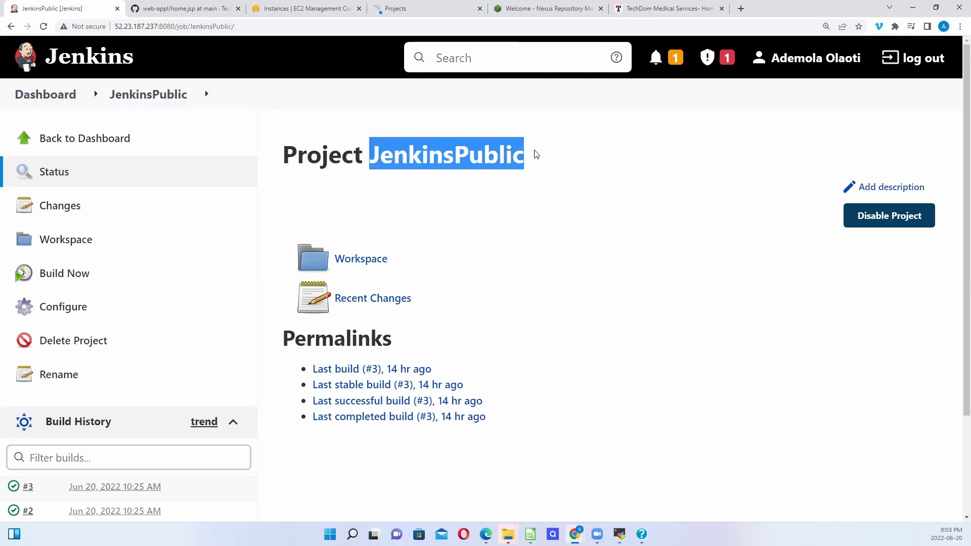
pyautogui.rightClick(406, 155)
pyautogui.click(429, 167)
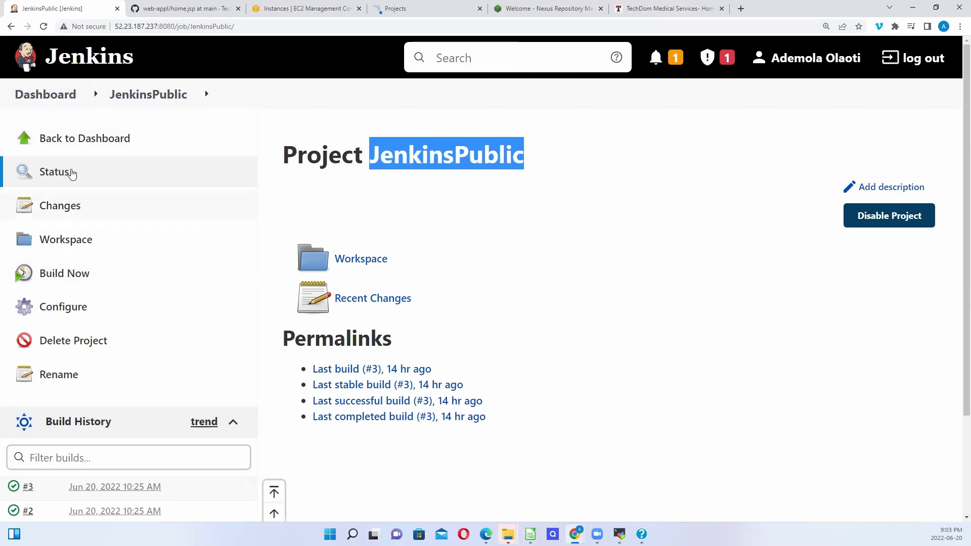
# Step: Return to the dashboard and open the configuration of the MyJenkins project
pyautogui.click(79, 141)
pyautogui.click(406, 312)
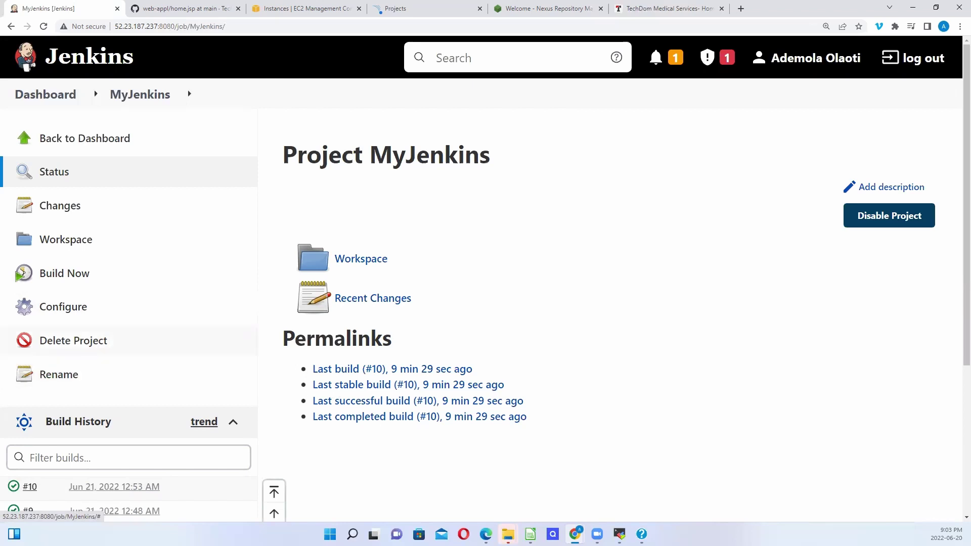
pyautogui.click(69, 311)
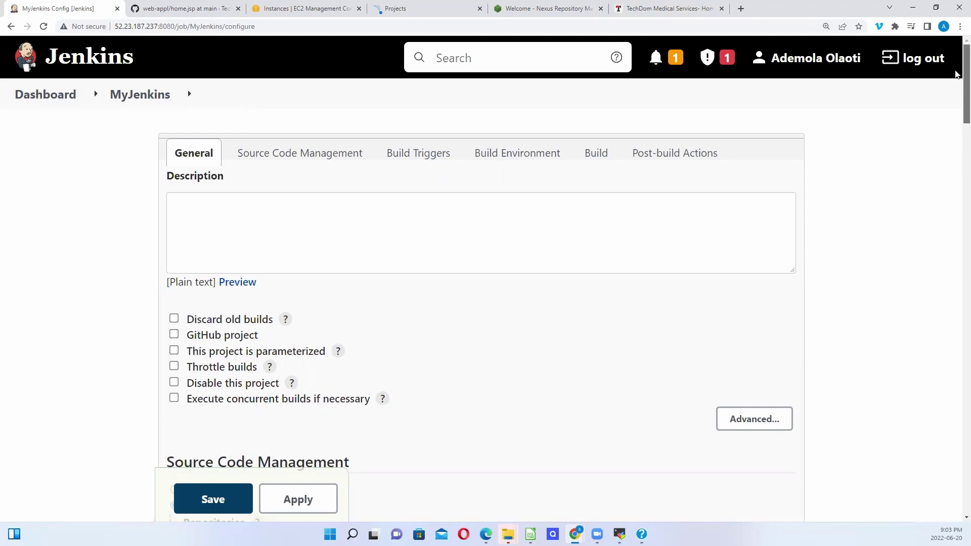
# Step: Enable Build after other projects are built in MyJenkins and set JenkinsPublic as the project to watch
pyautogui.scroll(-3, 957, 116)
pyautogui.scroll(-9, 957, 116)
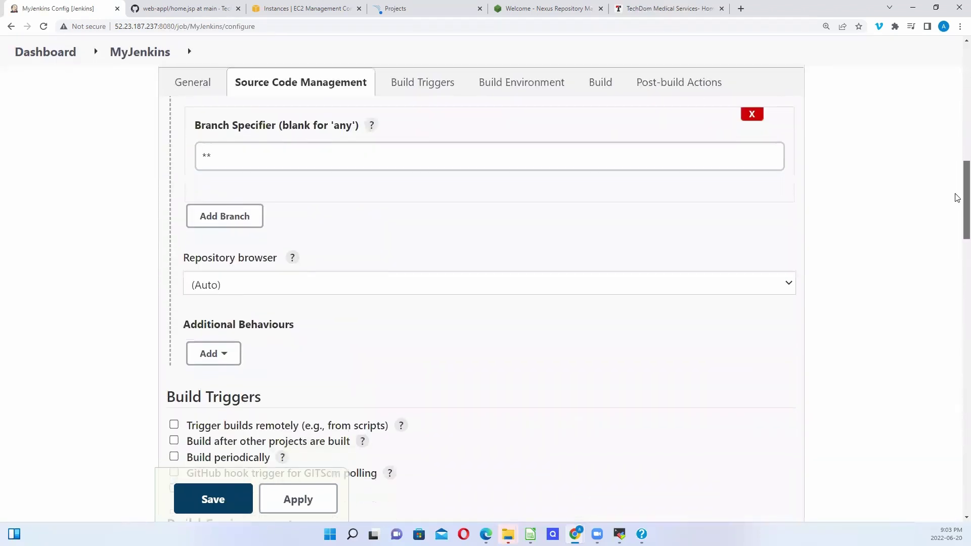
pyautogui.moveTo(958, 215); pyautogui.dragTo(957, 228)
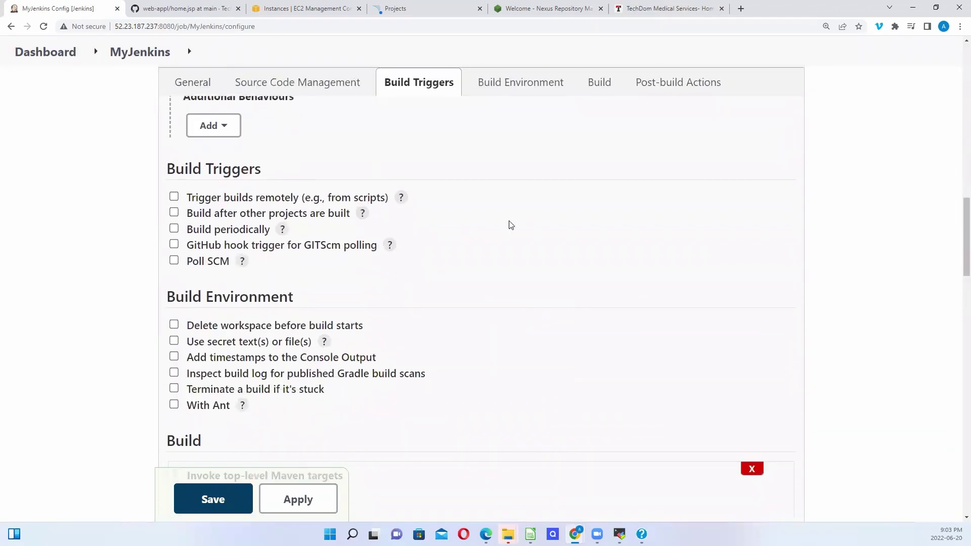
pyautogui.click(174, 213)
pyautogui.click(292, 264)
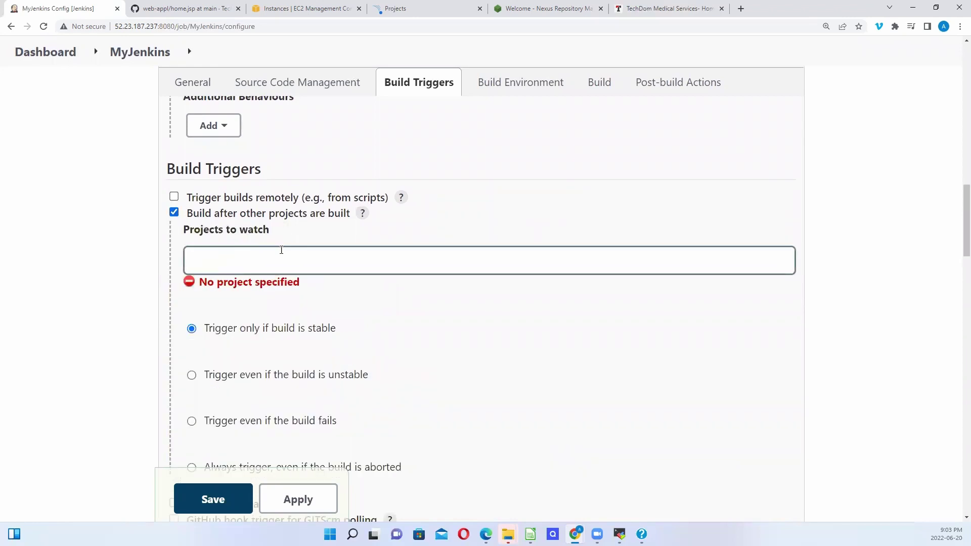
pyautogui.click(258, 258)
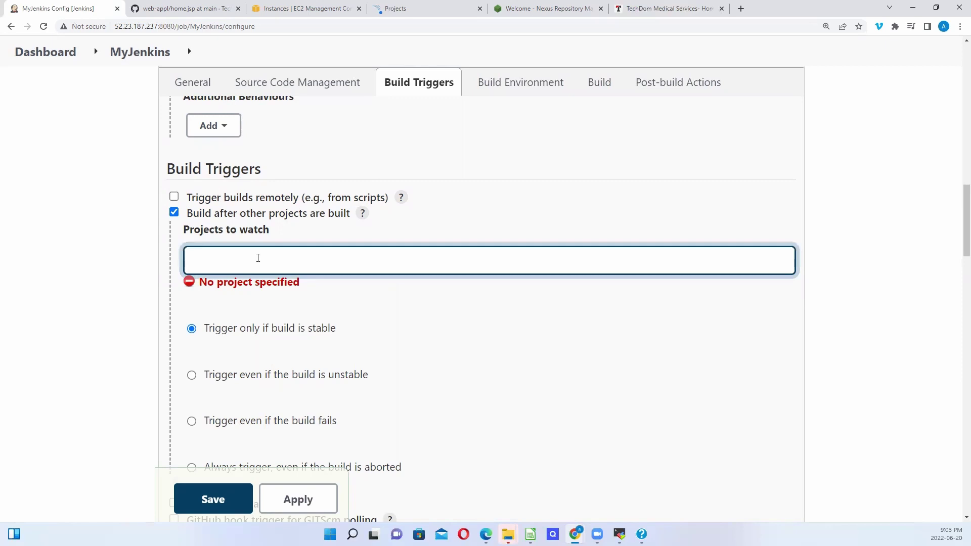
pyautogui.write('je')
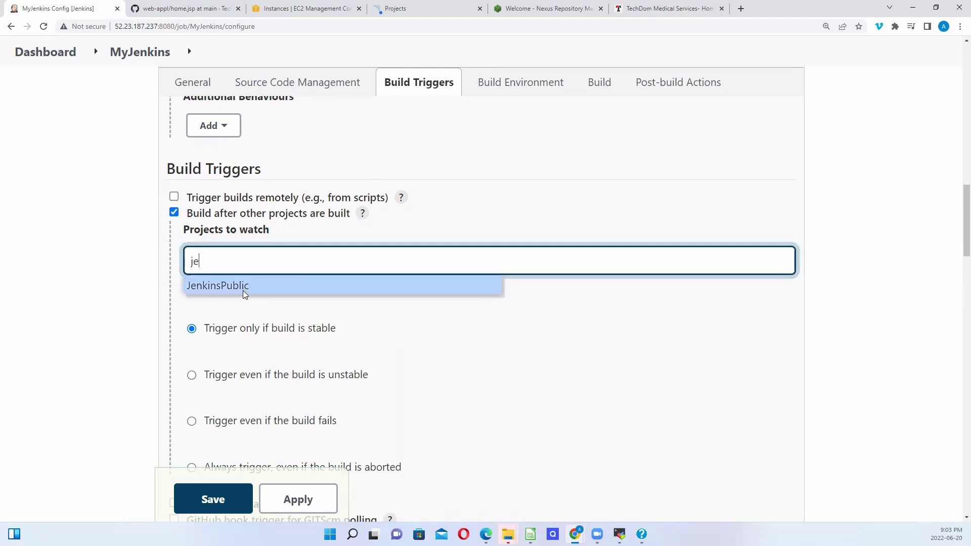
pyautogui.press('BackSpace')
pyautogui.press('BackSpace')
pyautogui.press('BackSpace')
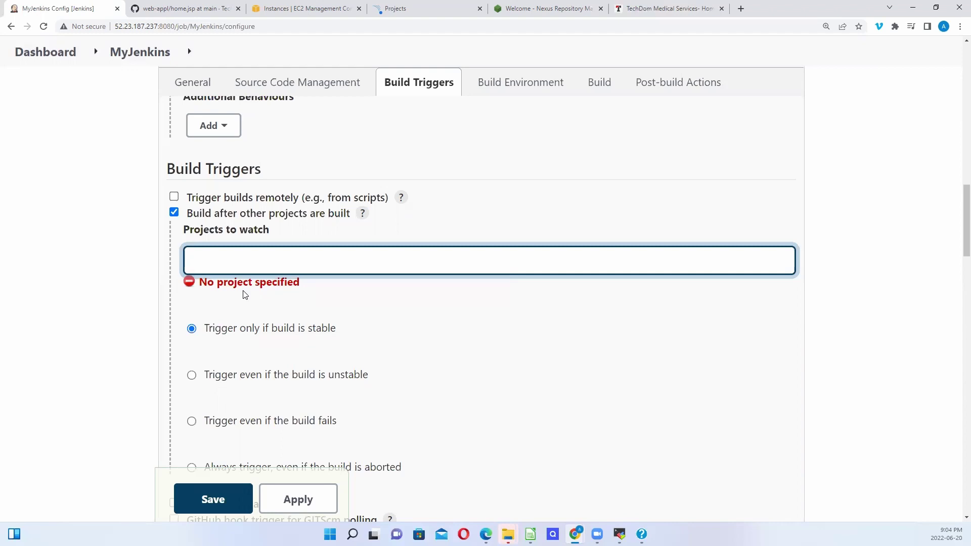
pyautogui.write('je')
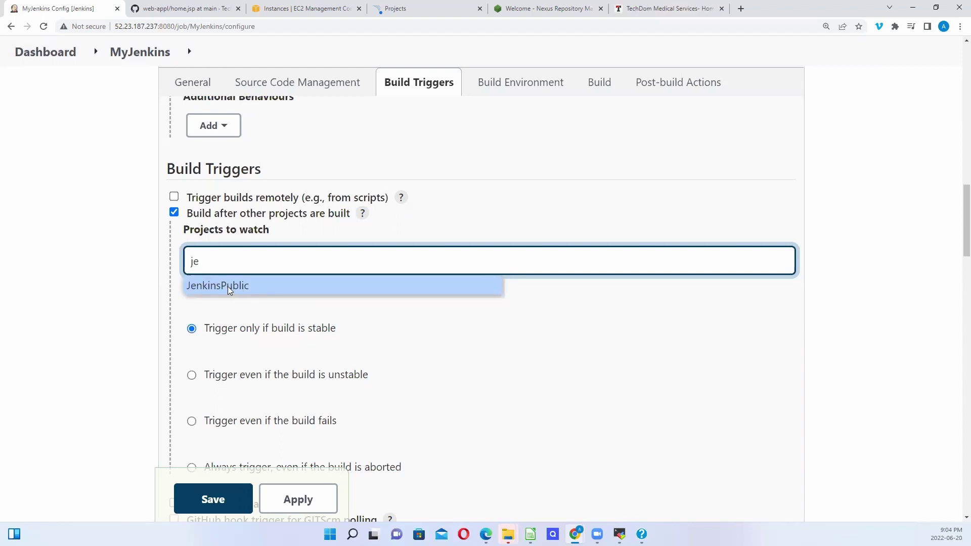
pyautogui.click(229, 288)
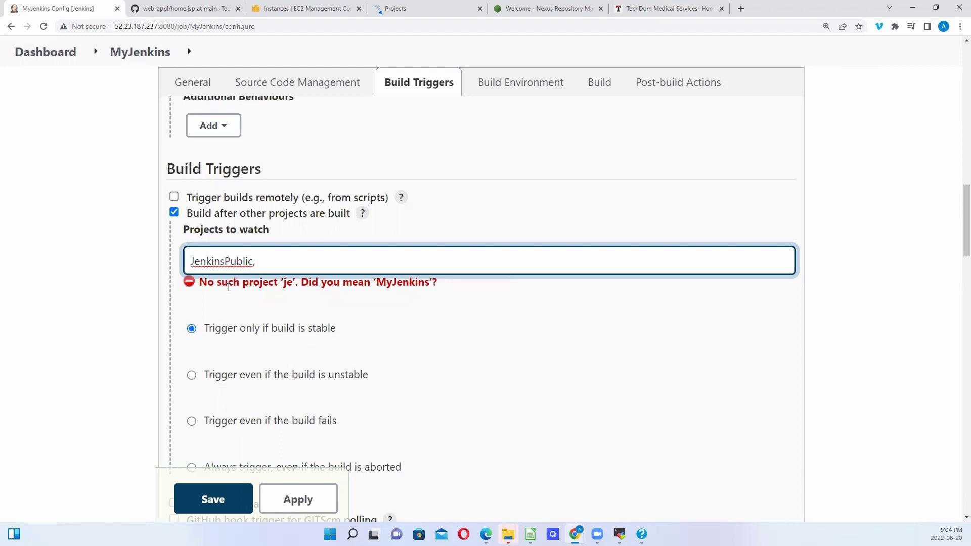
# Step: Set the condition to Trigger only if build is stable, then apply and save the MyJenkins configuration
pyautogui.click(388, 302)
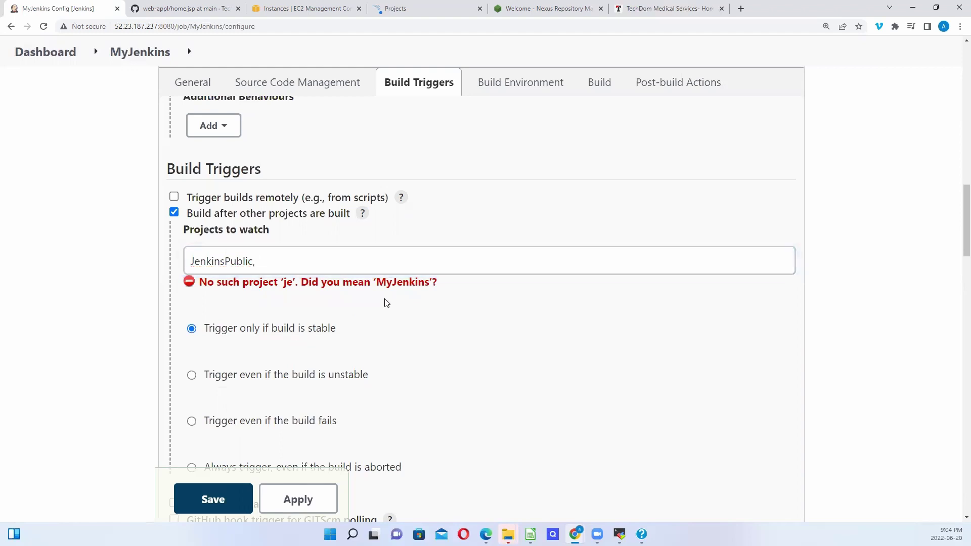
pyautogui.click(268, 260)
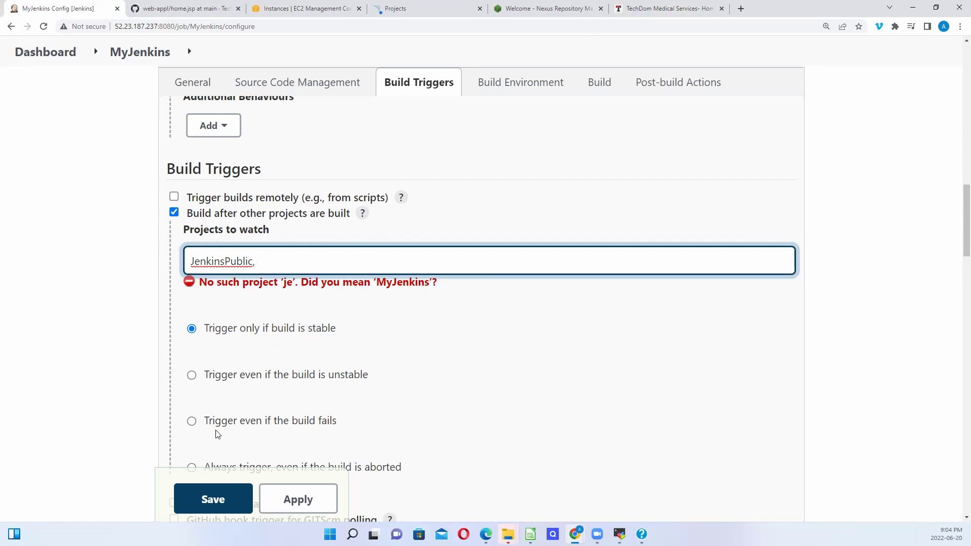
pyautogui.click(192, 375)
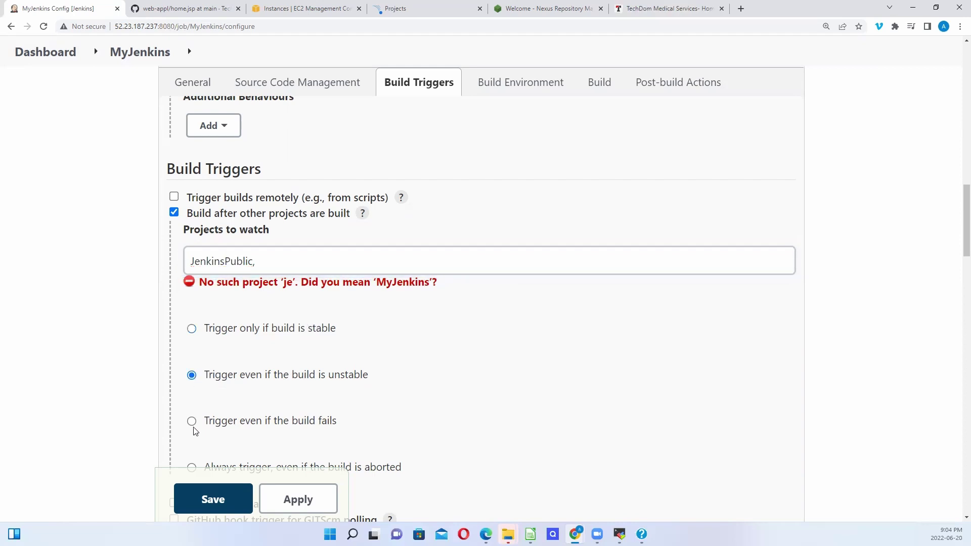
pyautogui.click(193, 334)
pyautogui.click(317, 501)
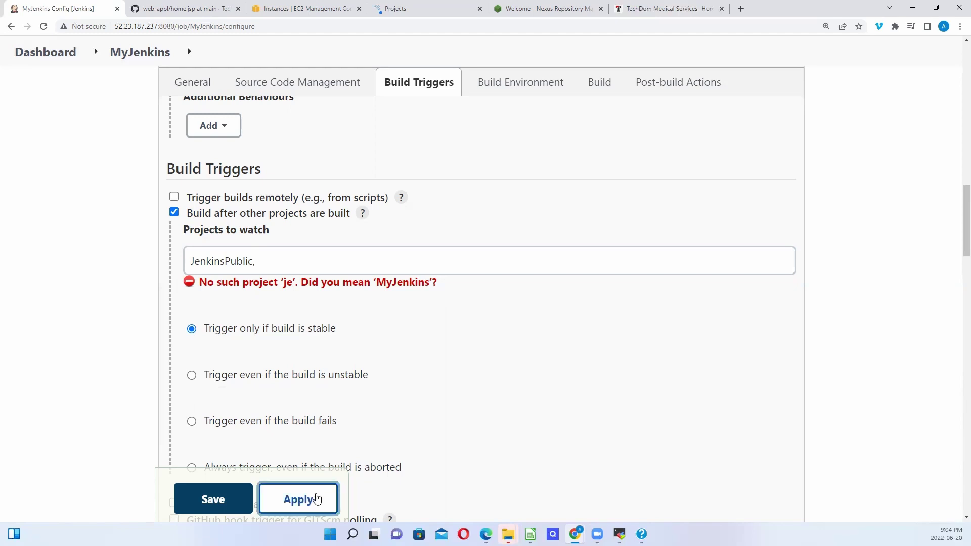
pyautogui.click(232, 501)
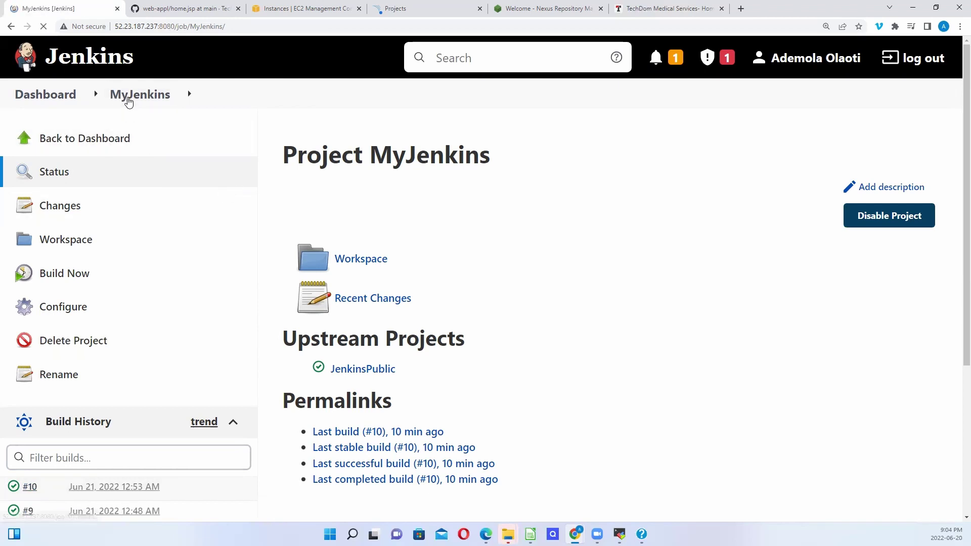
# Step: Open the JenkinsPublic project from the dashboard and start a new build of it
pyautogui.click(75, 96)
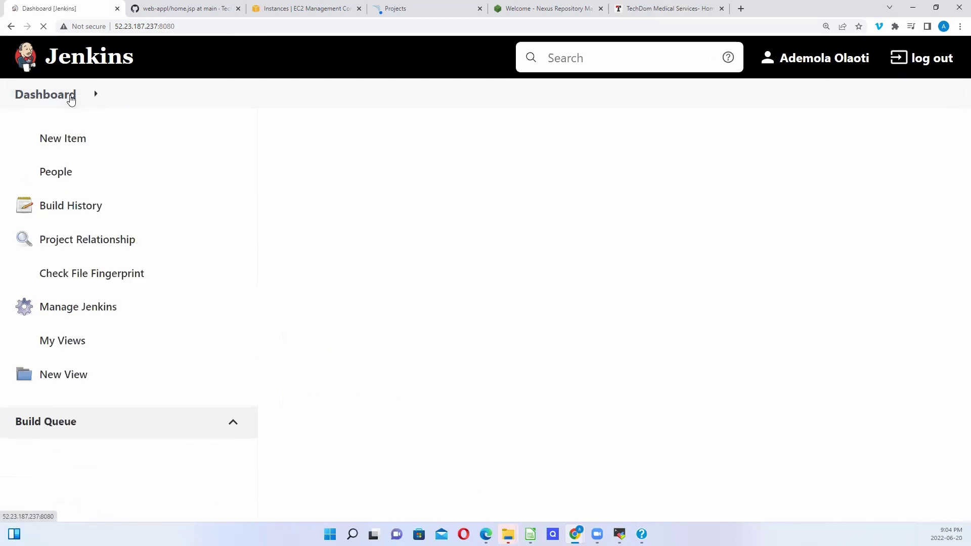
pyautogui.click(403, 276)
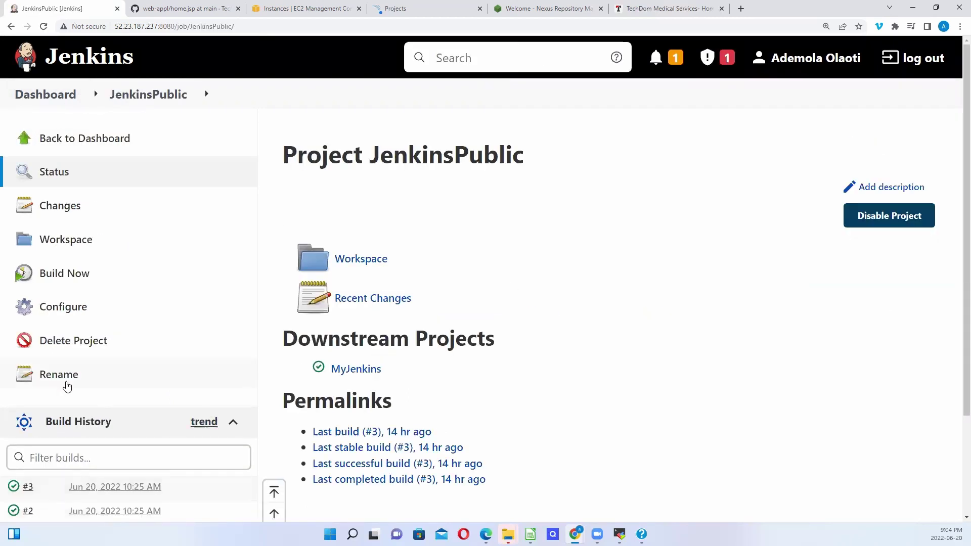
pyautogui.click(72, 281)
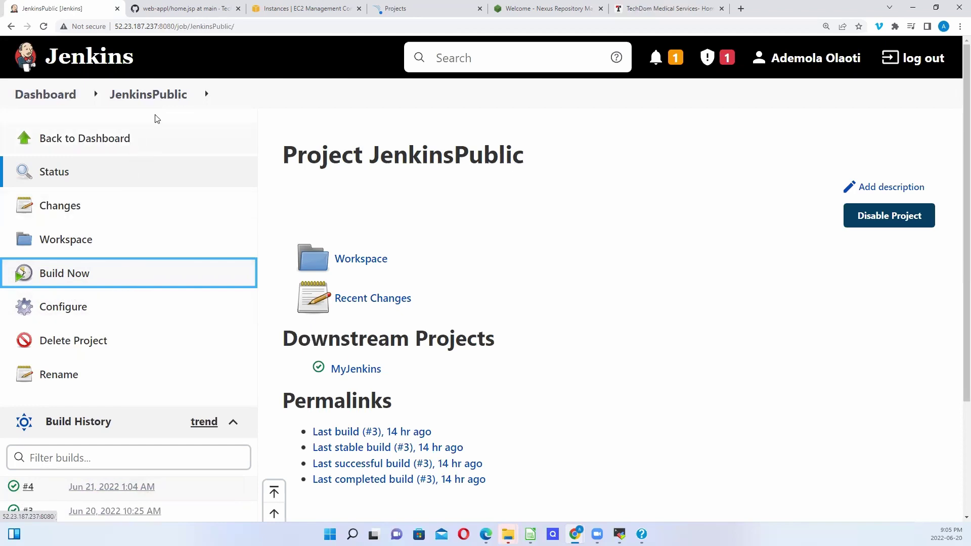
# Step: Check the builds on the dashboard, then open the MyJenkins project's configuration and review its Build Triggers
pyautogui.click(60, 94)
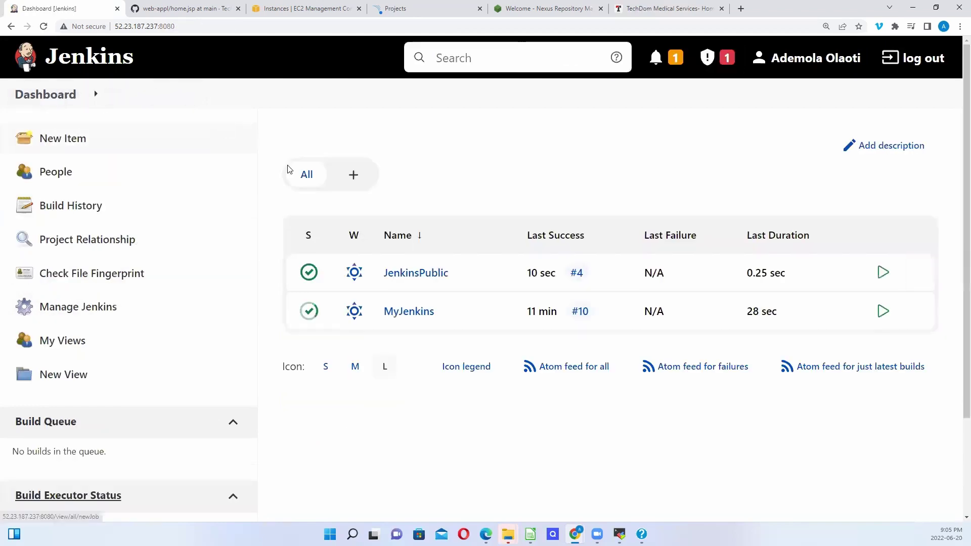
pyautogui.click(413, 316)
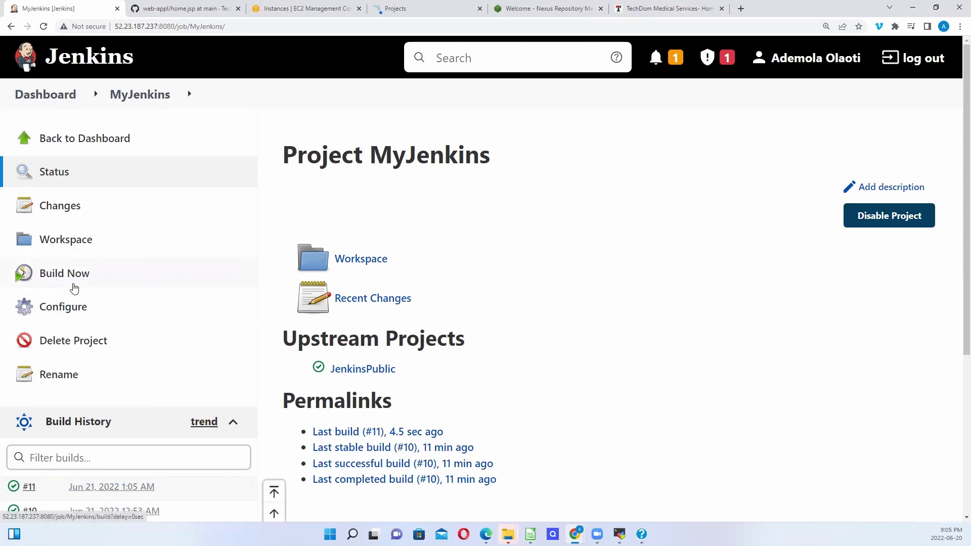
pyautogui.click(81, 311)
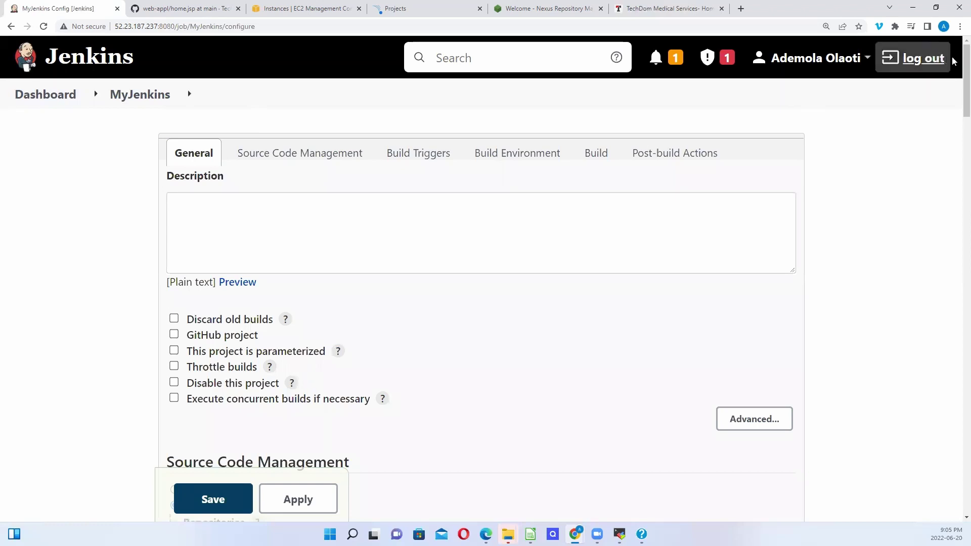
pyautogui.moveTo(957, 64); pyautogui.dragTo(960, 210)
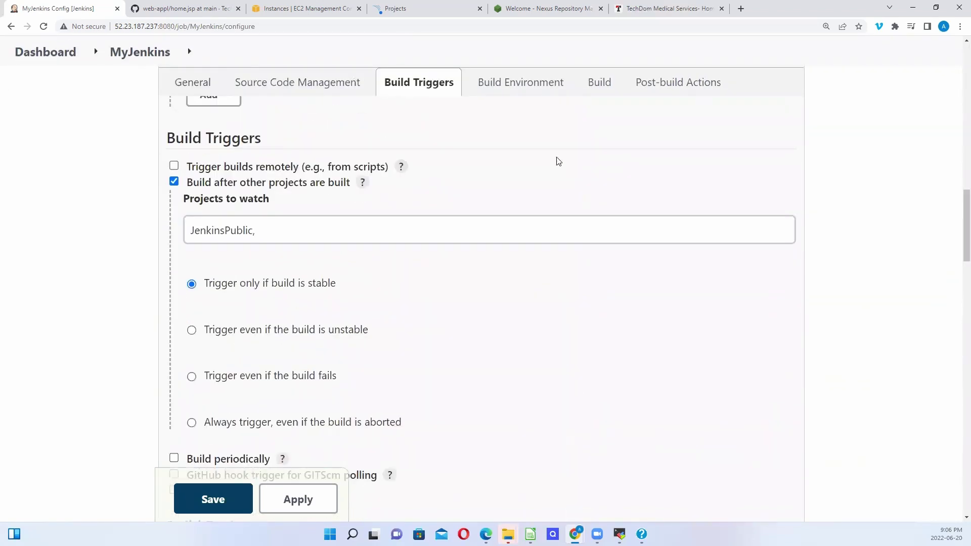
# Step: Disable Build after other projects are built for MyJenkins, read the Build periodically help, and enable Build periodically
pyautogui.click(176, 180)
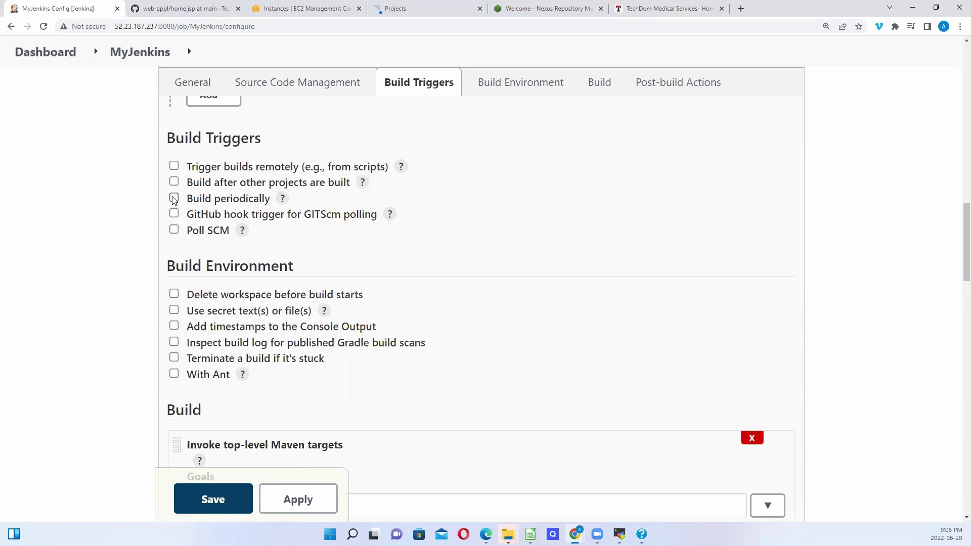
pyautogui.click(283, 198)
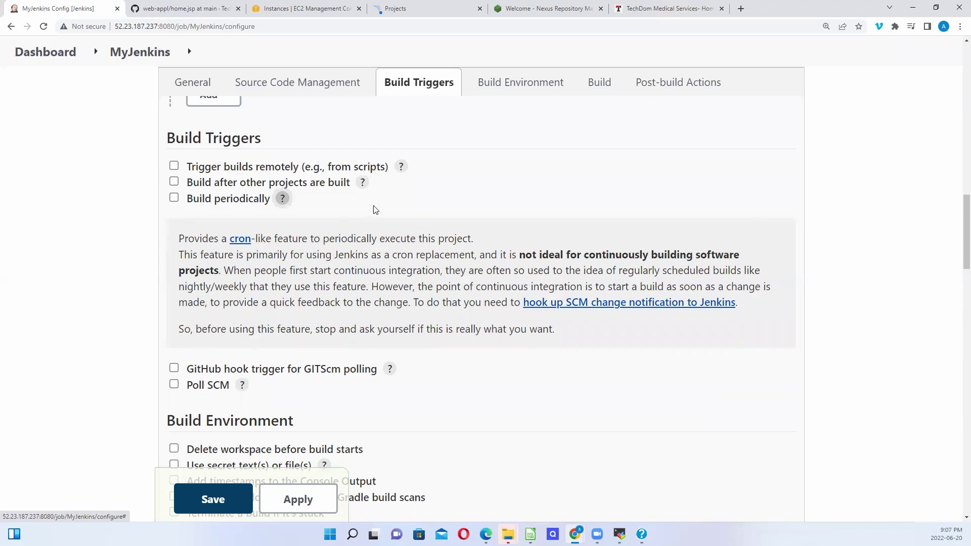
pyautogui.click(174, 198)
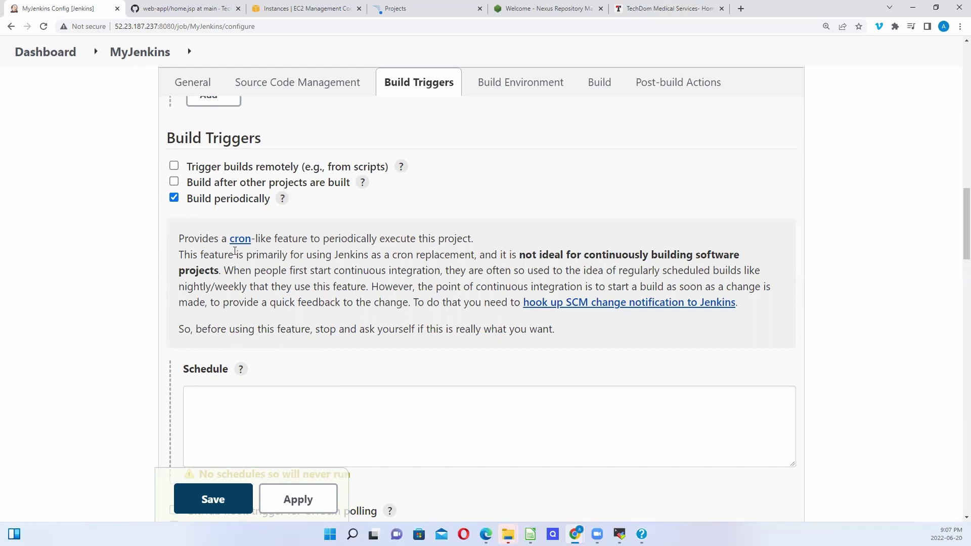
# Step: Search the web for "crontab generator" in a new browser tab and open the crontab-generator.org site
pyautogui.click(741, 9)
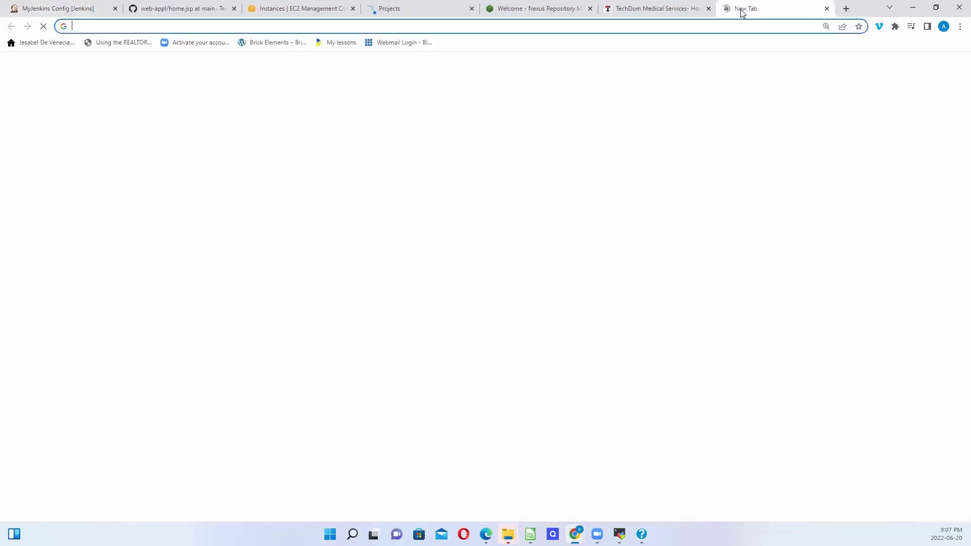
pyautogui.write('c')
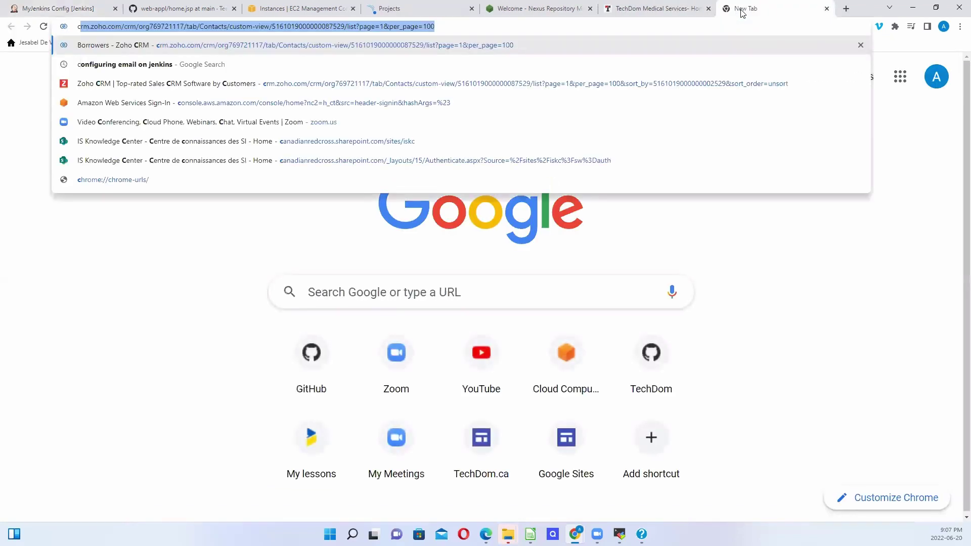
pyautogui.write('ronta')
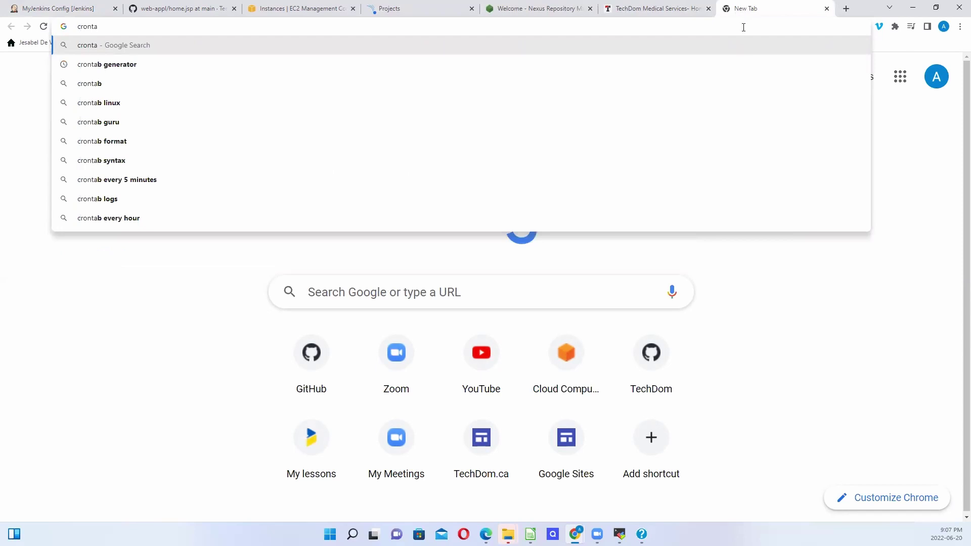
pyautogui.press('Down')
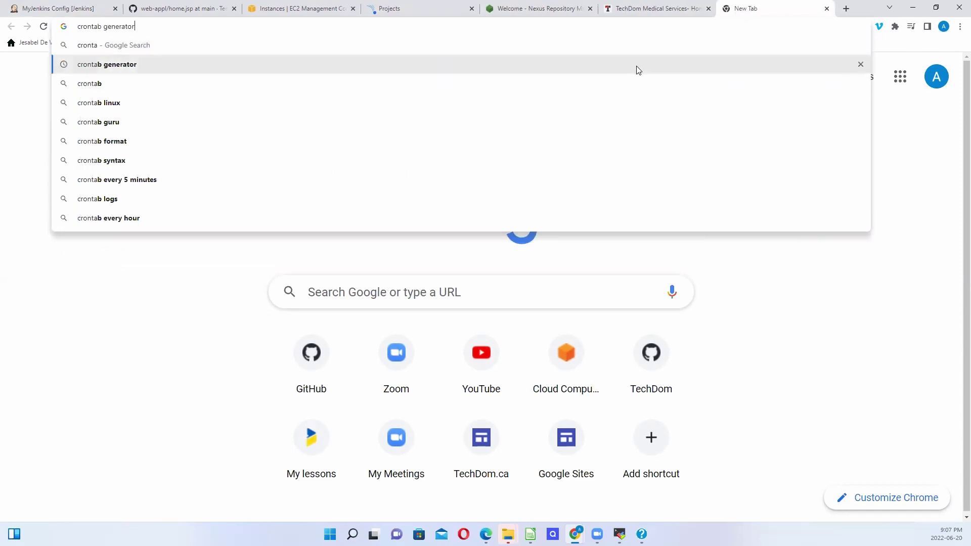
pyautogui.press('Return')
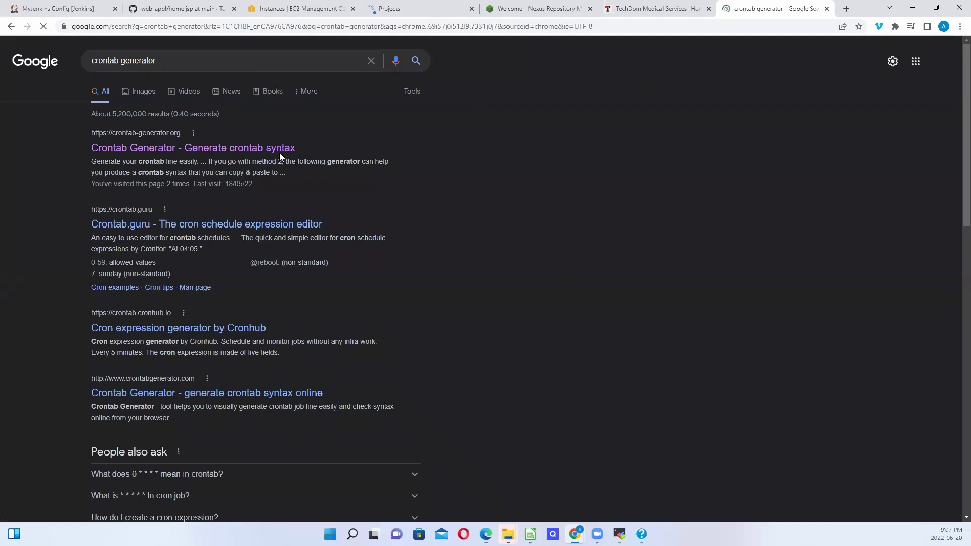
pyautogui.click(233, 148)
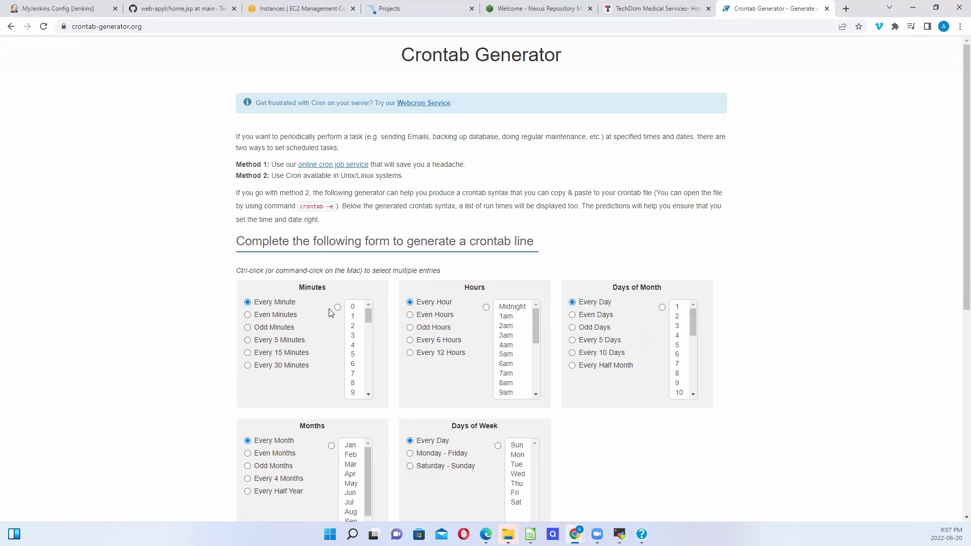
# Step: Try to generate a crontab line for every minute of every hour with no command entered
pyautogui.click(248, 315)
pyautogui.click(249, 303)
pyautogui.click(411, 316)
pyautogui.scroll(-3, 955, 219)
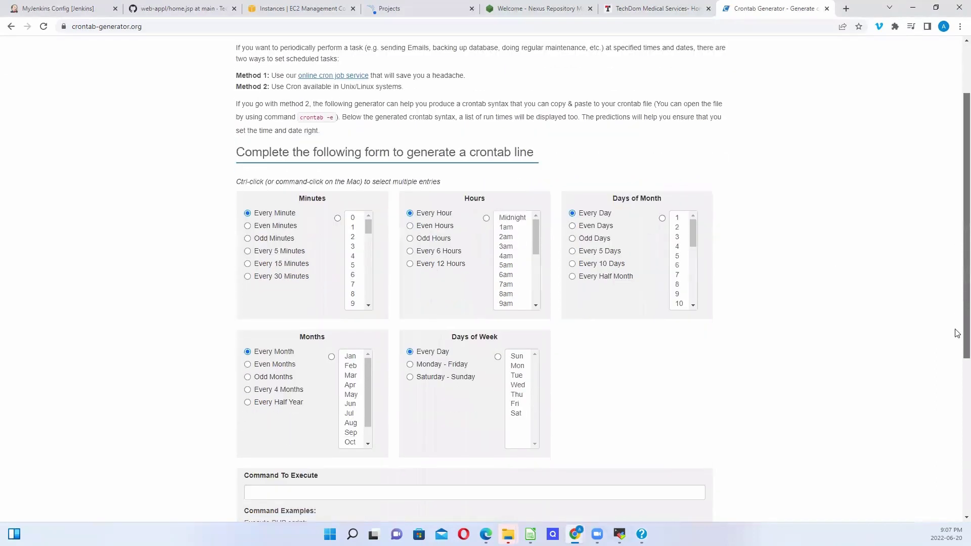
pyautogui.scroll(-5, 956, 334)
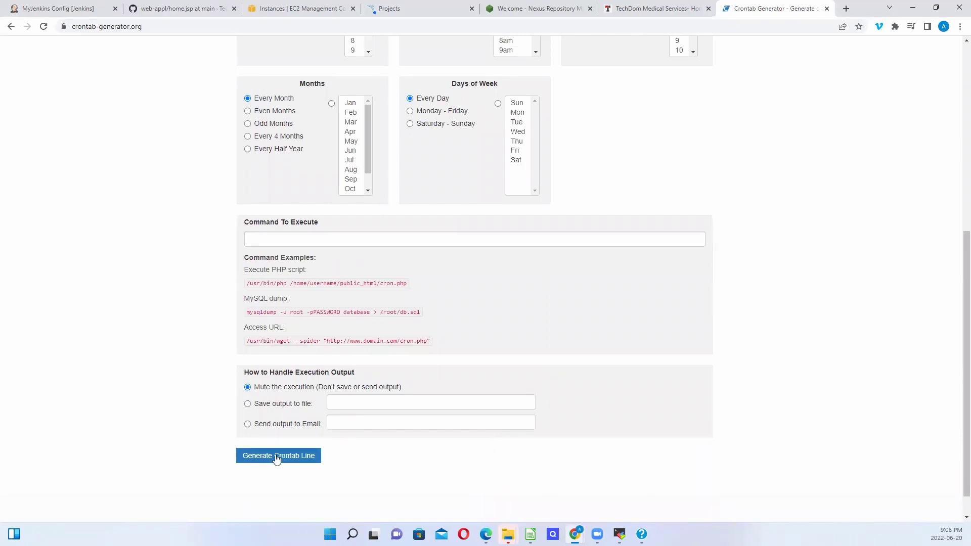
pyautogui.click(276, 458)
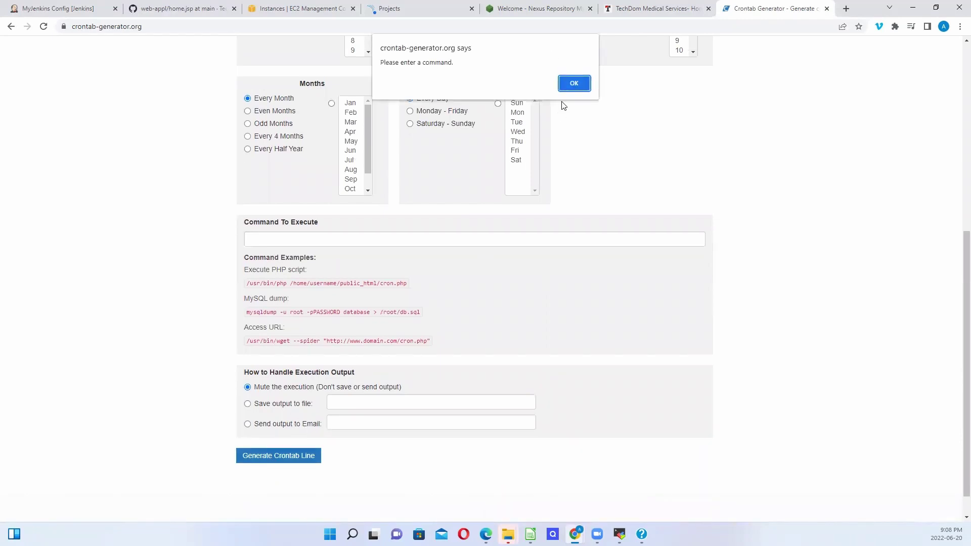
pyautogui.click(575, 77)
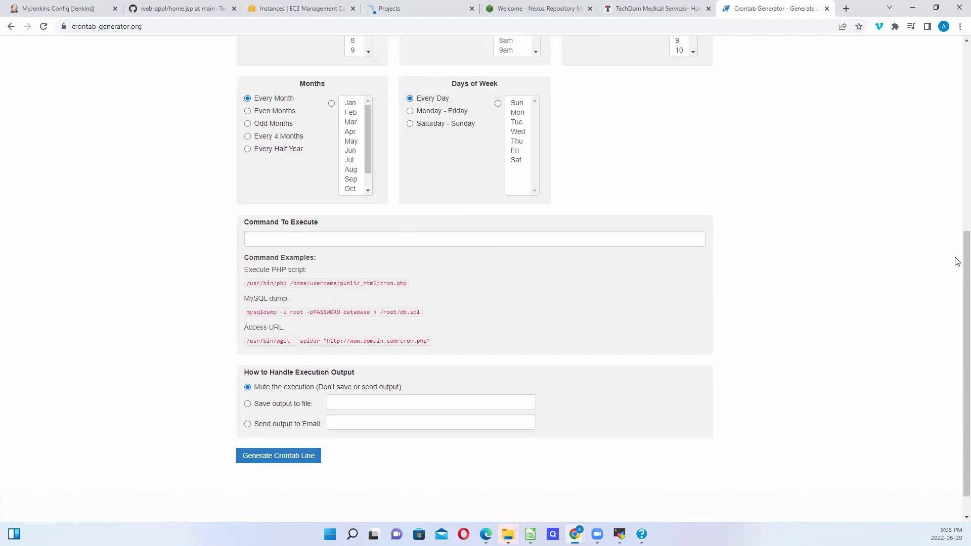
# Step: Set the command to execute to /home/ec2-user/scripts/server_resource_monitoring.sh and generate the every-minute crontab line
pyautogui.scroll(5, 938, 162)
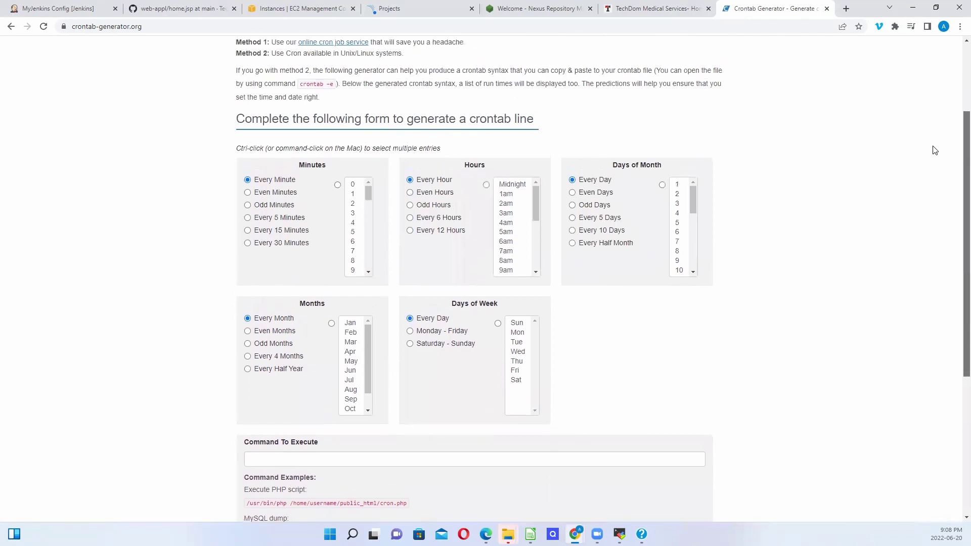
pyautogui.scroll(1, 933, 143)
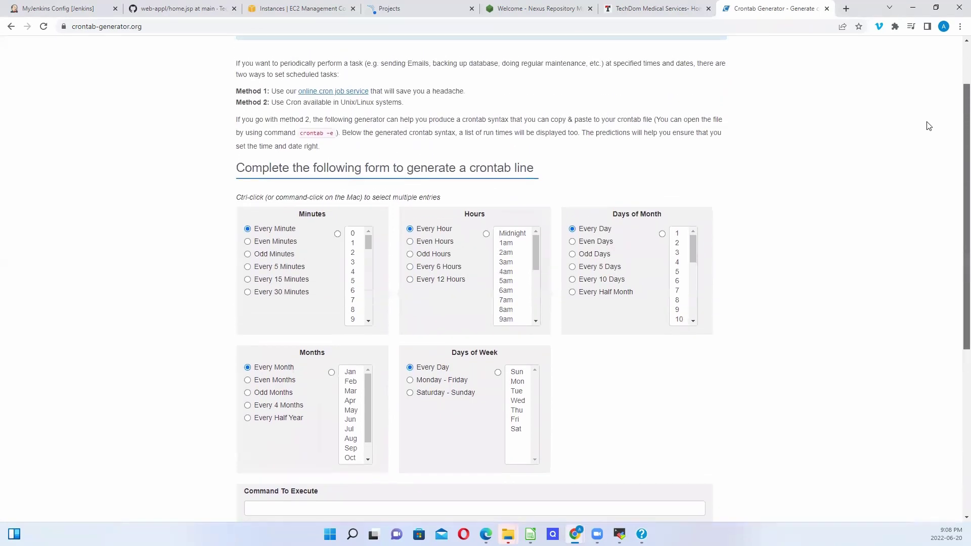
pyautogui.scroll(-5, 921, 264)
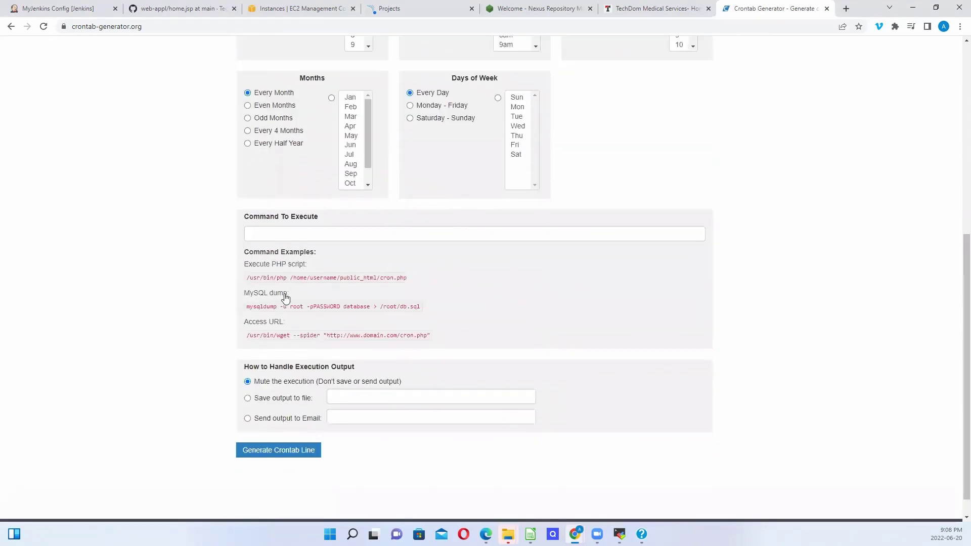
pyautogui.click(281, 237)
pyautogui.click(303, 255)
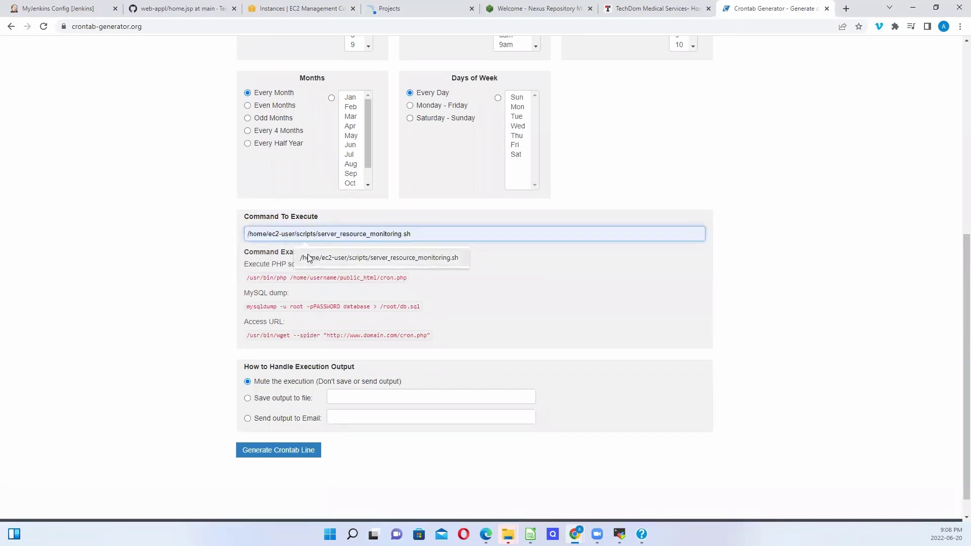
pyautogui.click(310, 258)
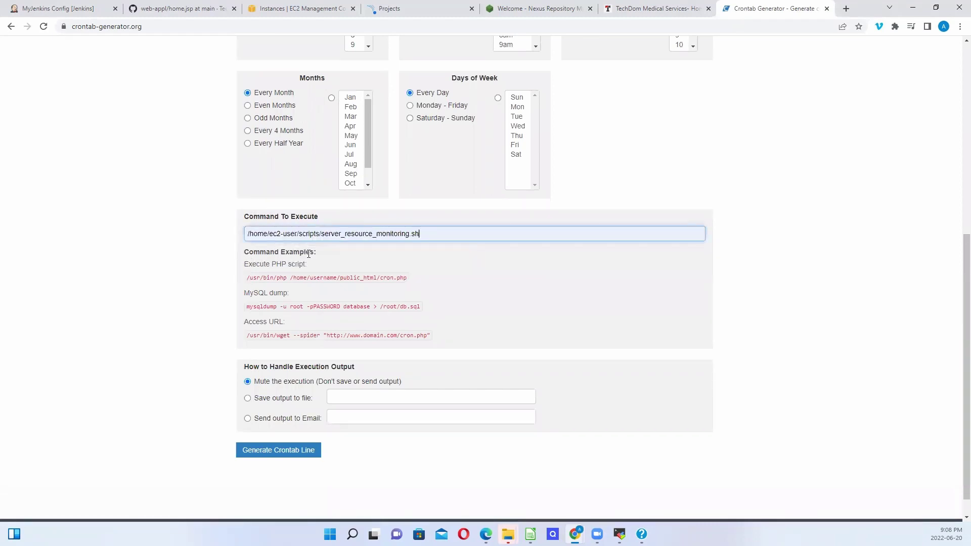
pyautogui.click(307, 454)
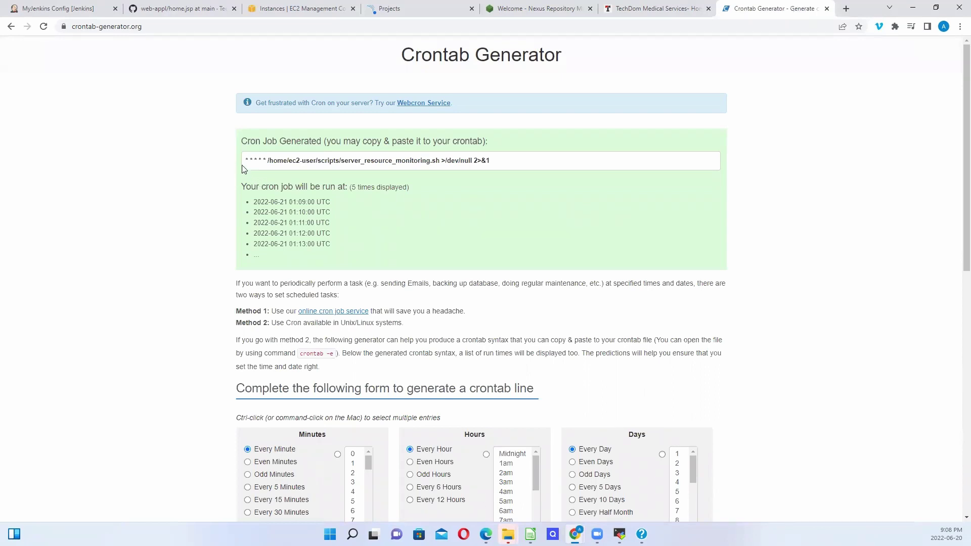
# Step: Copy only the schedule part, * * * * *, from the generated cron job line
pyautogui.moveTo(266, 160); pyautogui.dragTo(228, 167)
pyautogui.rightClick(259, 162)
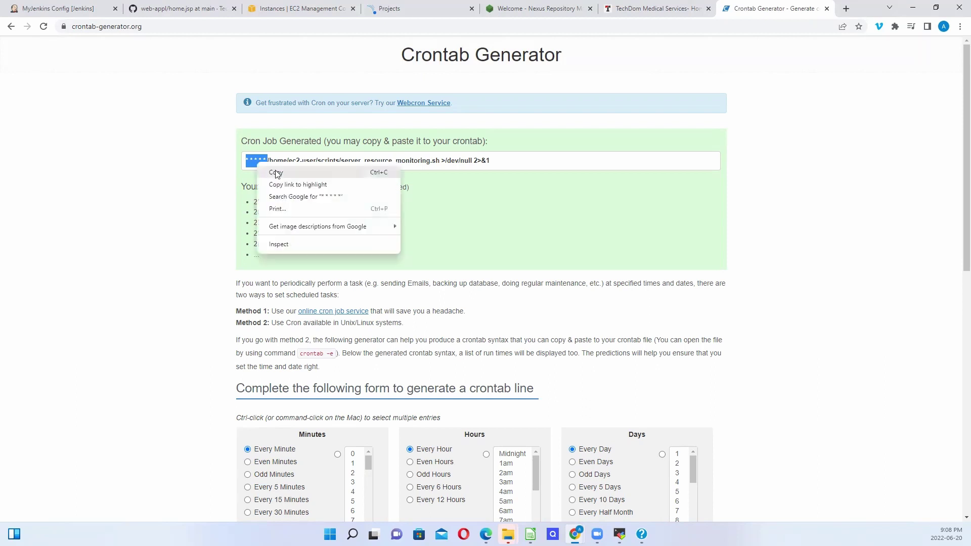
pyautogui.click(276, 173)
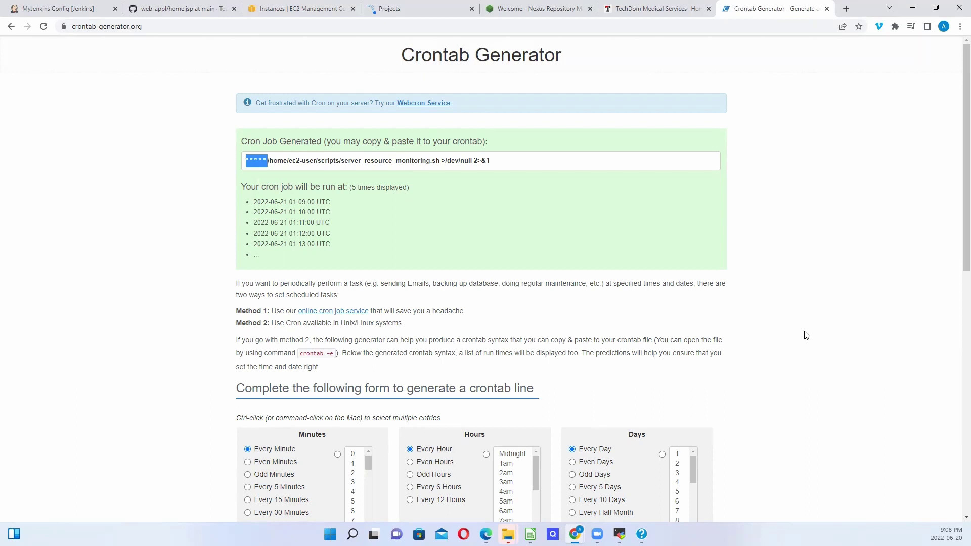
pyautogui.scroll(-7, 955, 215)
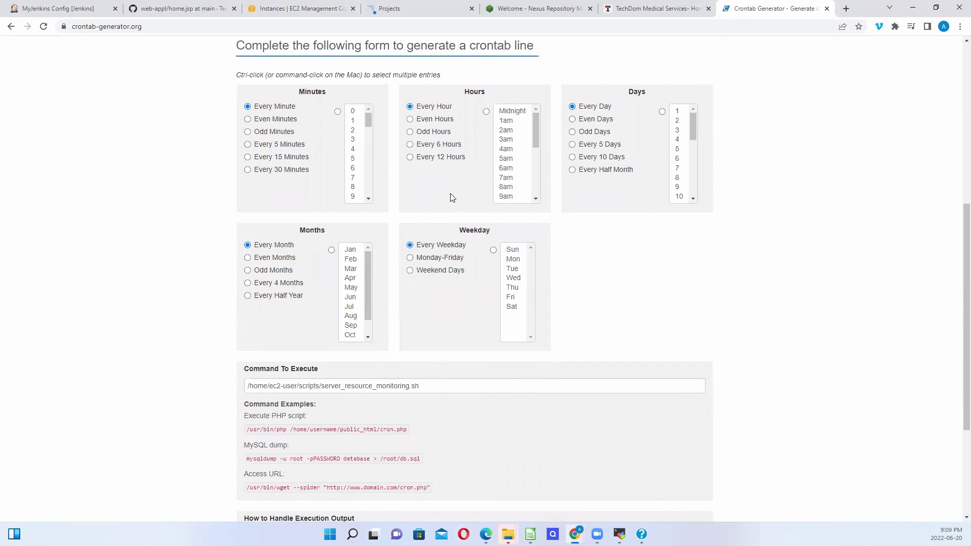
# Step: Return to the MyJenkins configuration, paste * * * * * as the Build periodically schedule, and save the project
pyautogui.click(71, 9)
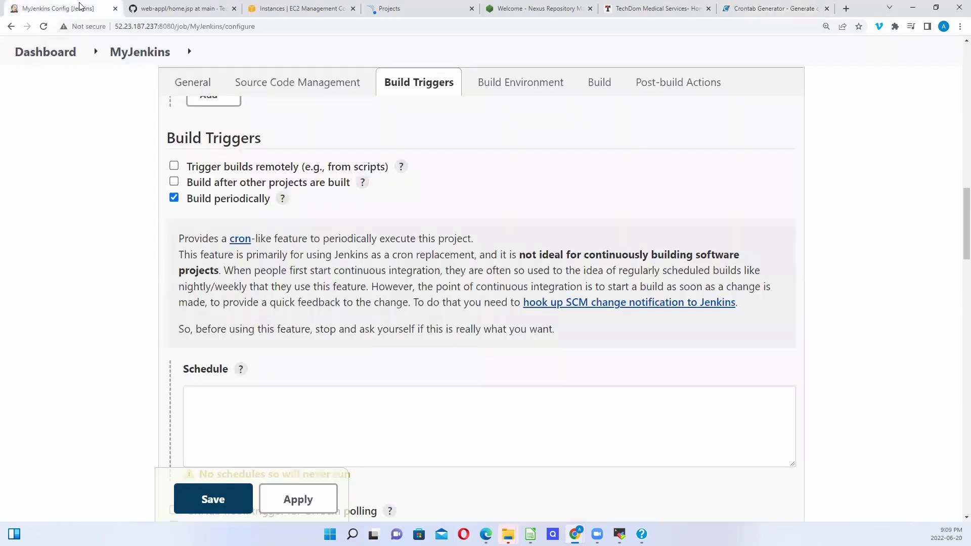
pyautogui.click(228, 394)
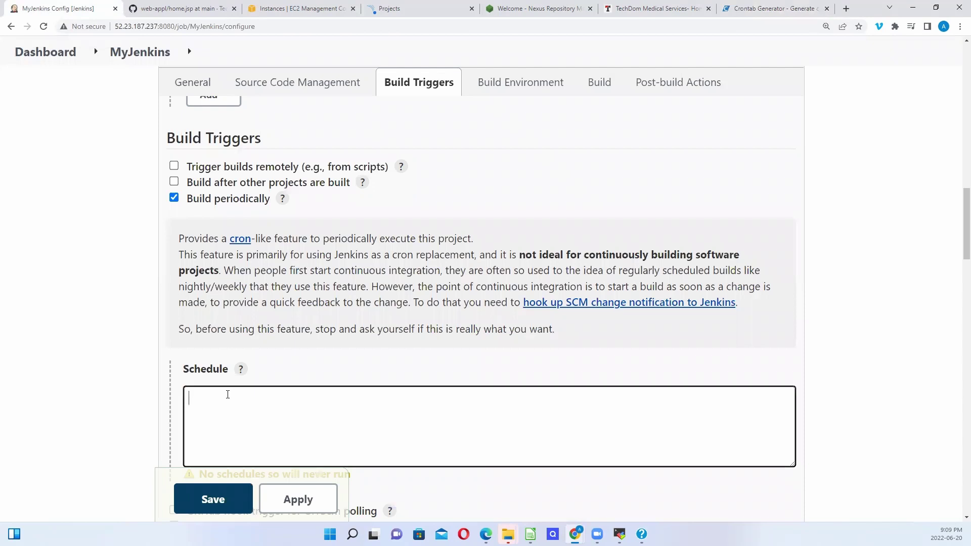
pyautogui.hotkey('ctrl', 'v')
pyautogui.moveTo(958, 221); pyautogui.dragTo(957, 249)
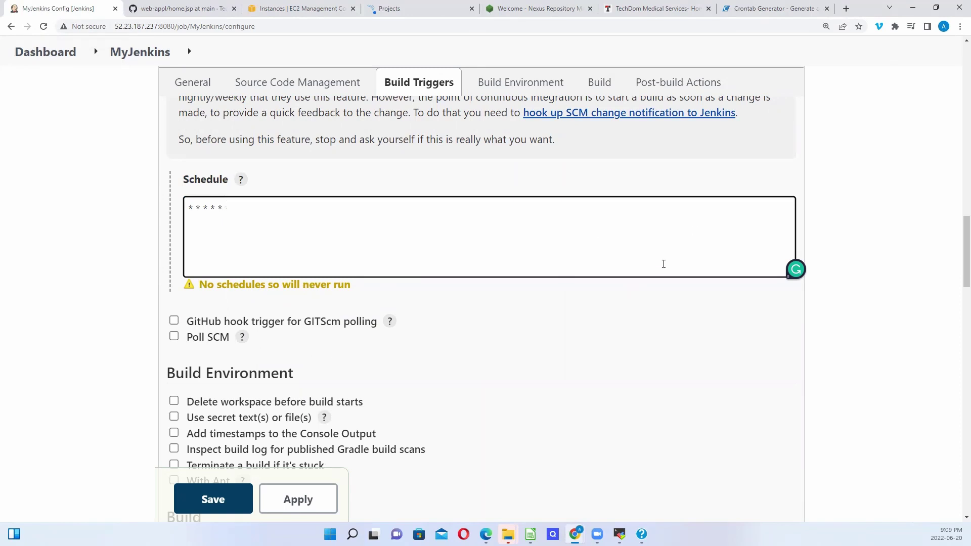
pyautogui.moveTo(959, 249); pyautogui.dragTo(952, 223)
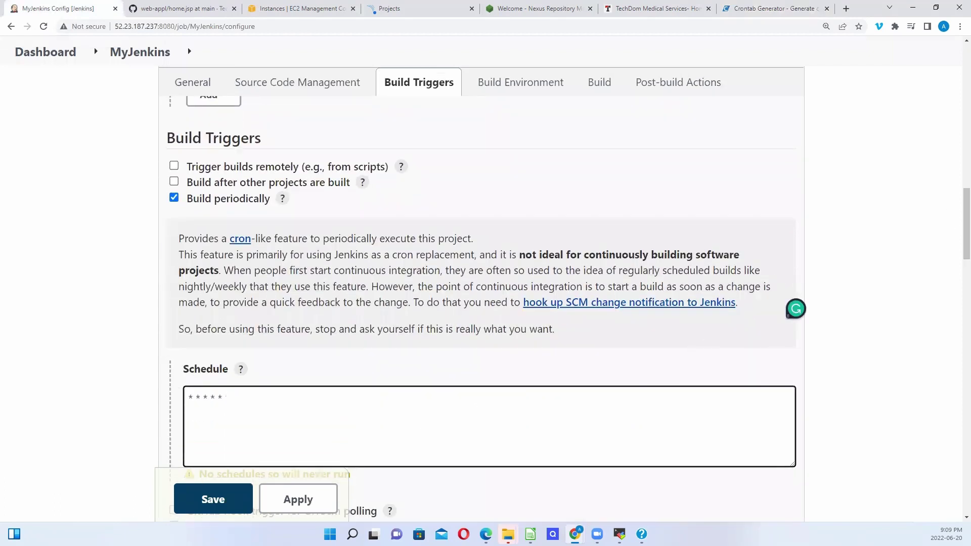
pyautogui.click(219, 501)
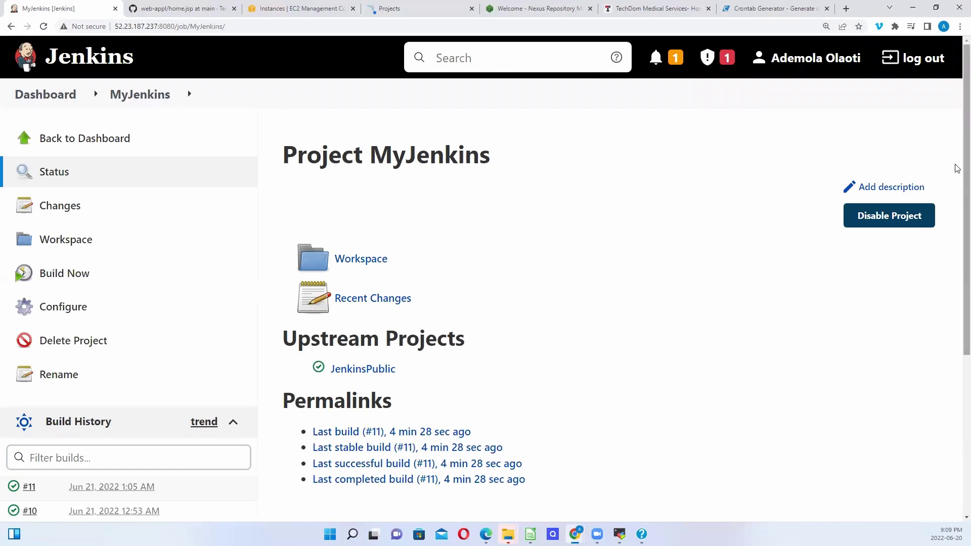
# Step: Watch the MyJenkins build history for builds started by the periodic schedule
pyautogui.scroll(-2, 958, 183)
pyautogui.scroll(-3, 957, 212)
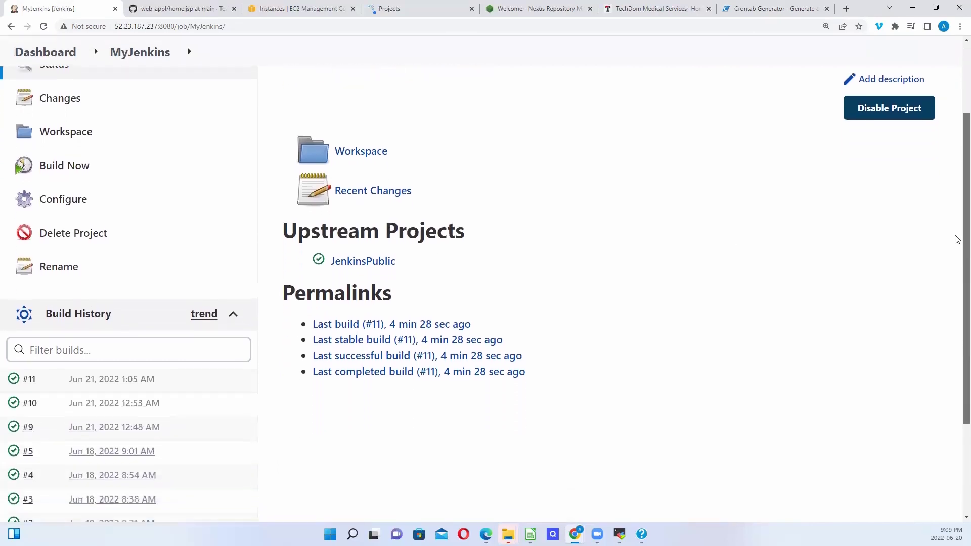
pyautogui.scroll(4, 953, 202)
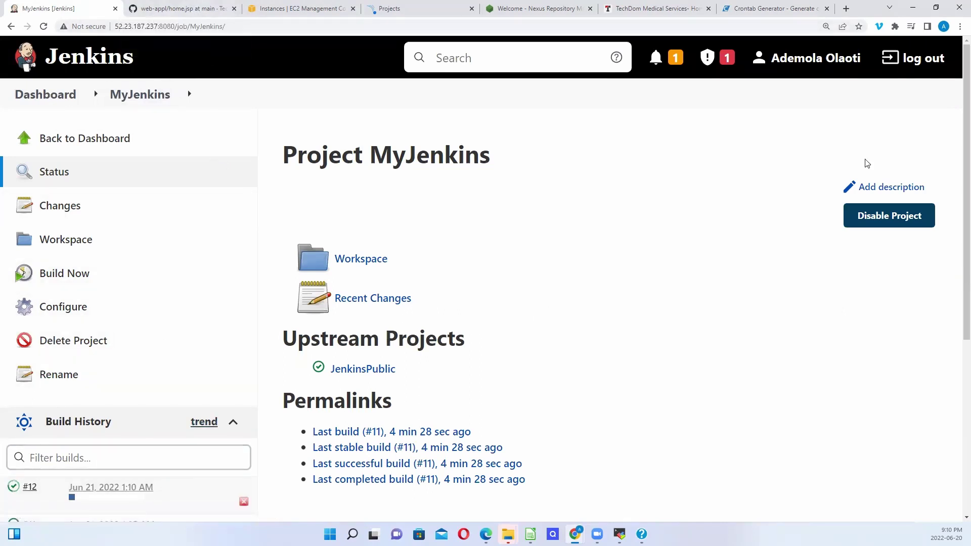
pyautogui.moveTo(959, 148); pyautogui.dragTo(956, 221)
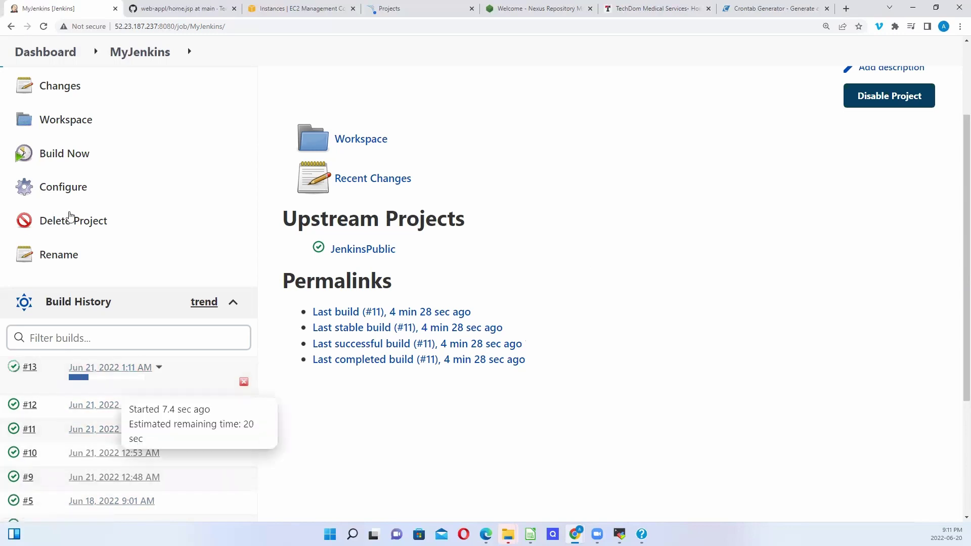
# Step: In the MyJenkins configuration, replace the Build periodically trigger with Poll SCM on the schedule * * * * *, and save the project
pyautogui.click(72, 190)
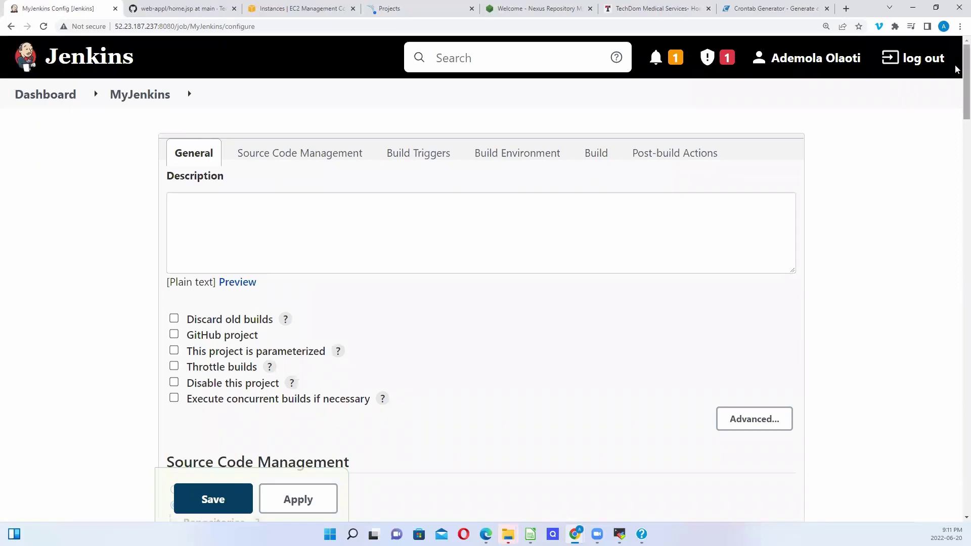
pyautogui.moveTo(965, 71); pyautogui.dragTo(957, 234)
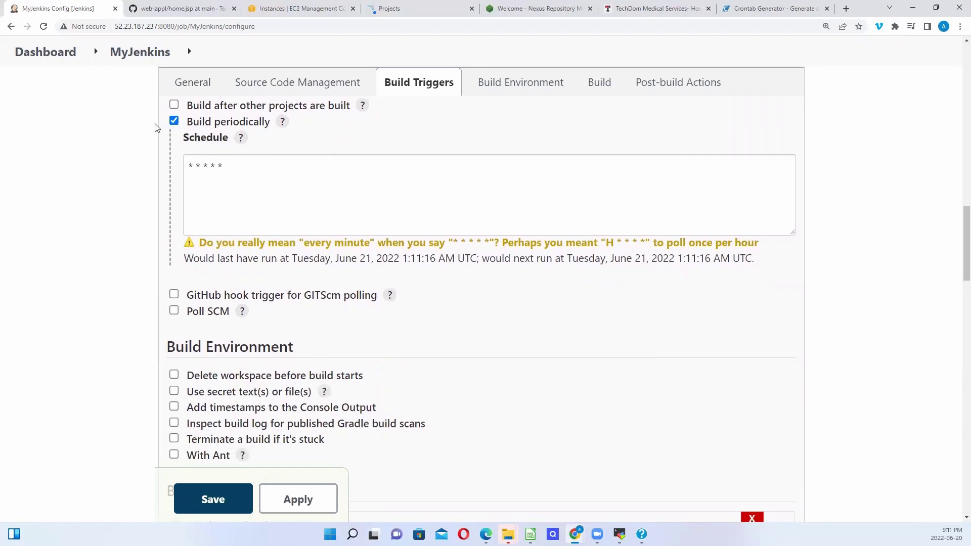
pyautogui.click(174, 122)
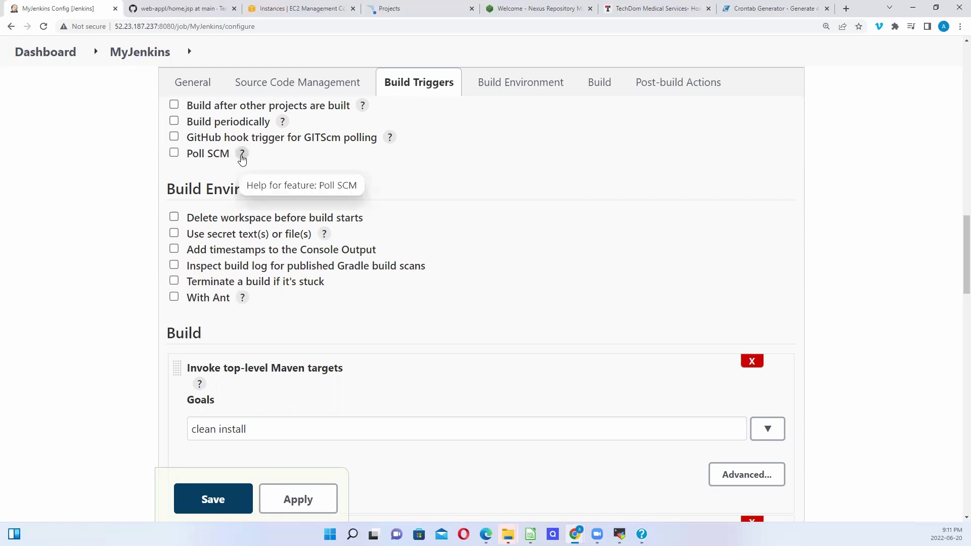
pyautogui.click(175, 154)
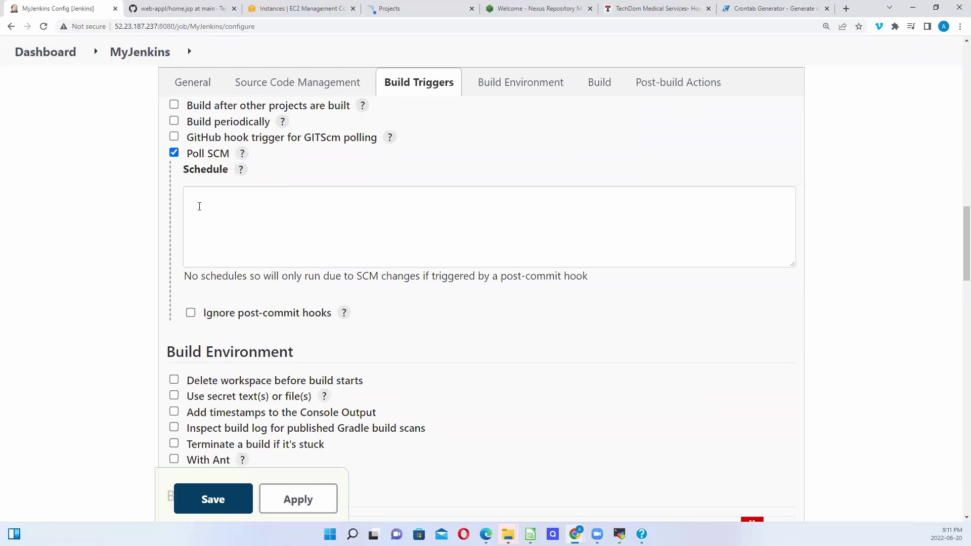
pyautogui.click(227, 187)
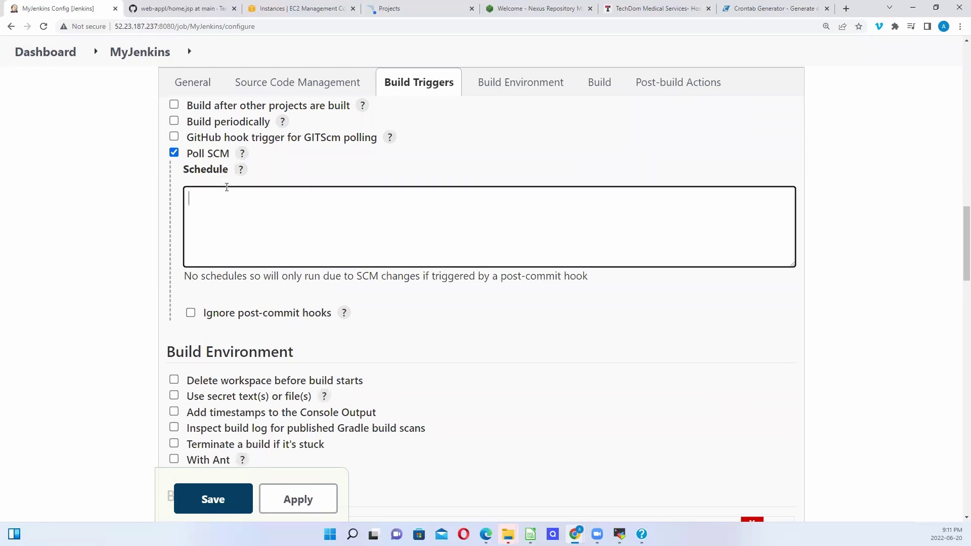
pyautogui.write('* * * * *')
pyautogui.click(300, 500)
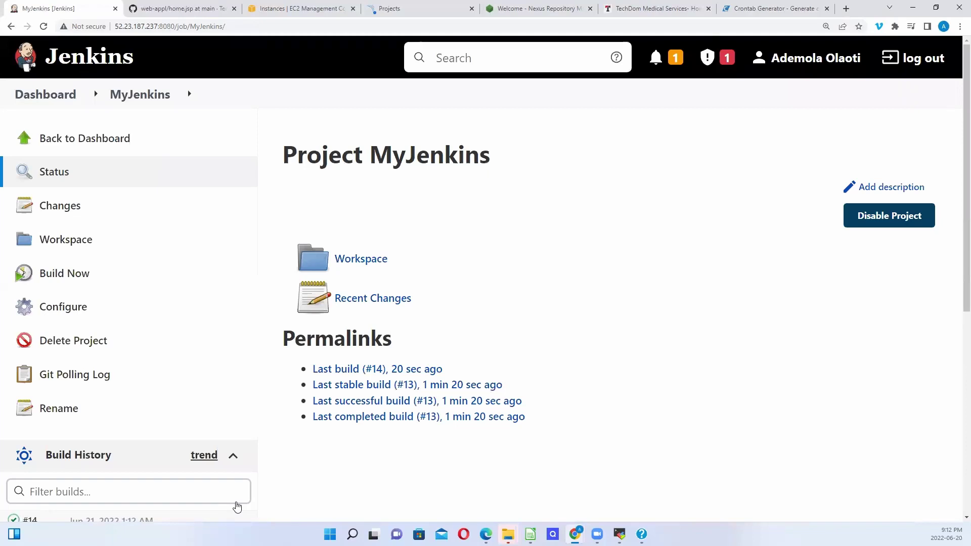
pyautogui.scroll(-3, 237, 507)
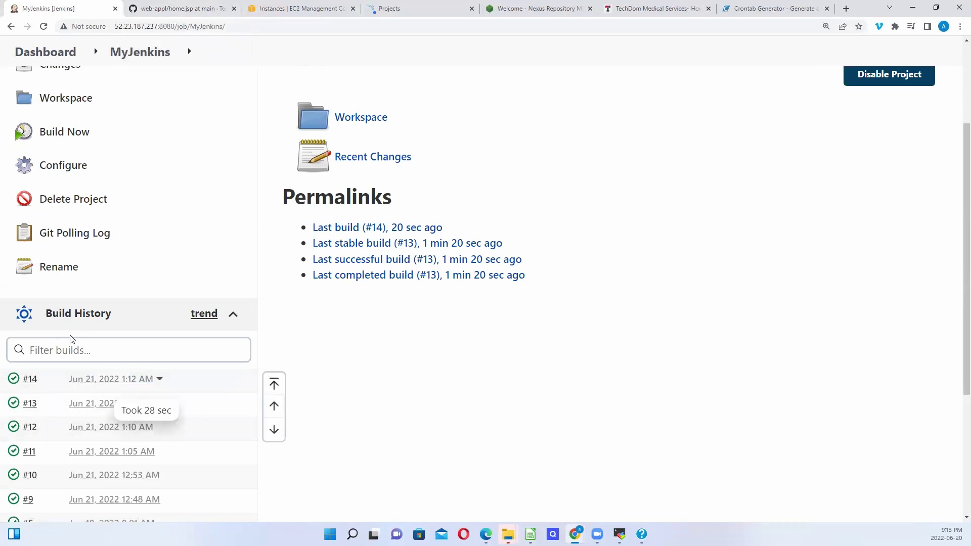
# Step: Switch to GitHub and open src/main/webapp/jsps/home.jsp in TechDom-Ca's private webapplication repository, showing the page's heading text
pyautogui.click(150, 8)
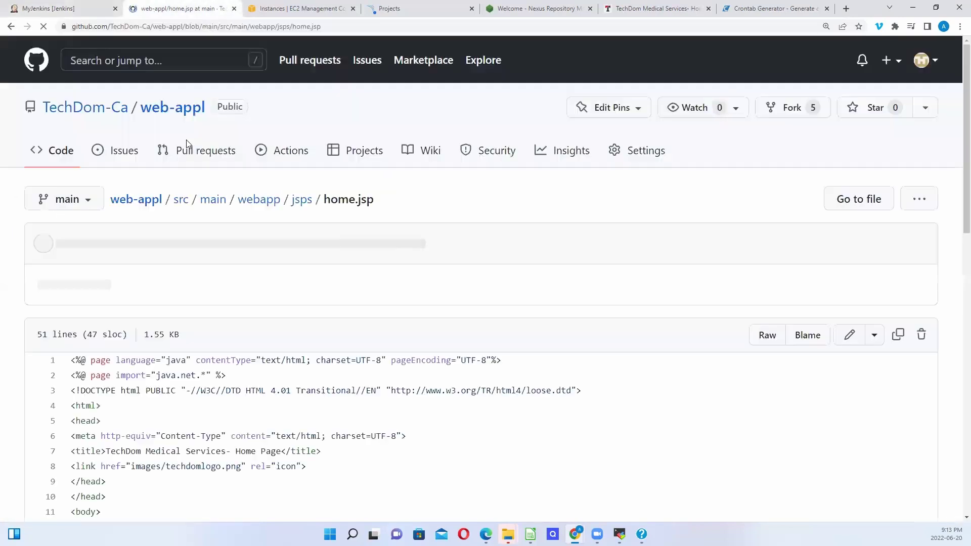
pyautogui.click(73, 116)
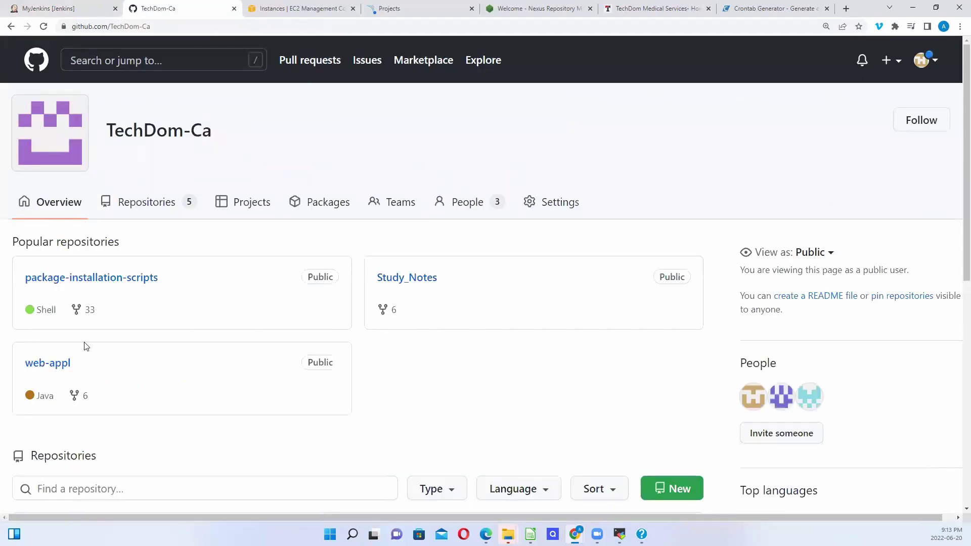
pyautogui.scroll(-6, 342, 425)
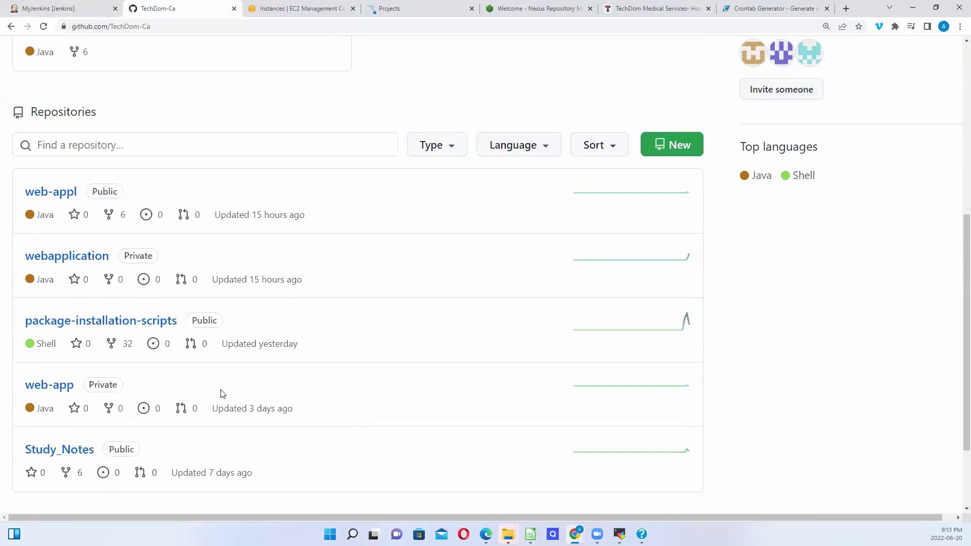
pyautogui.click(83, 262)
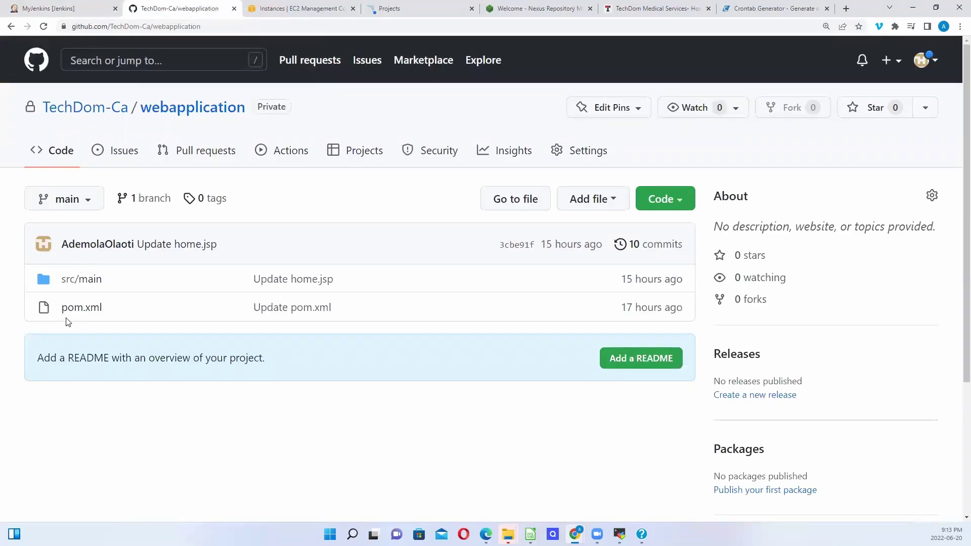
pyautogui.click(81, 281)
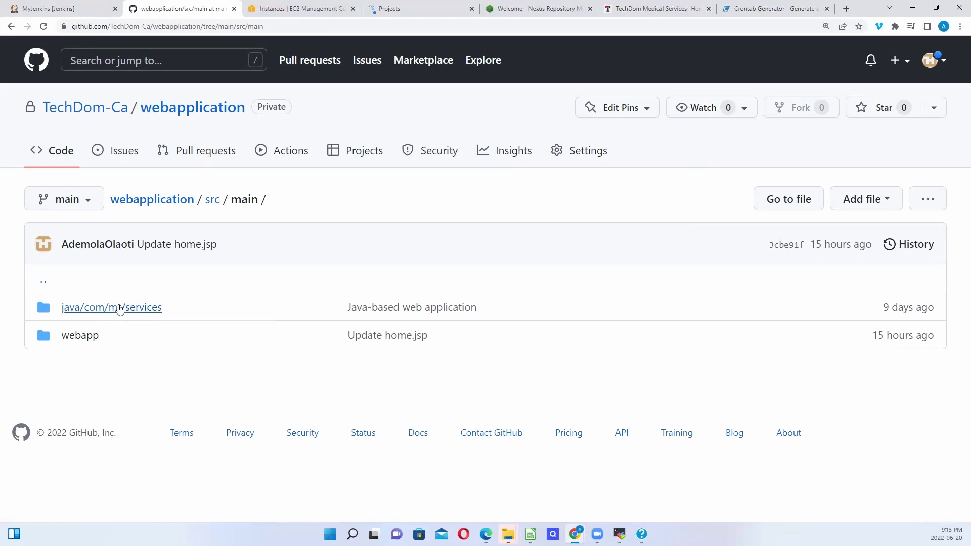
pyautogui.click(80, 338)
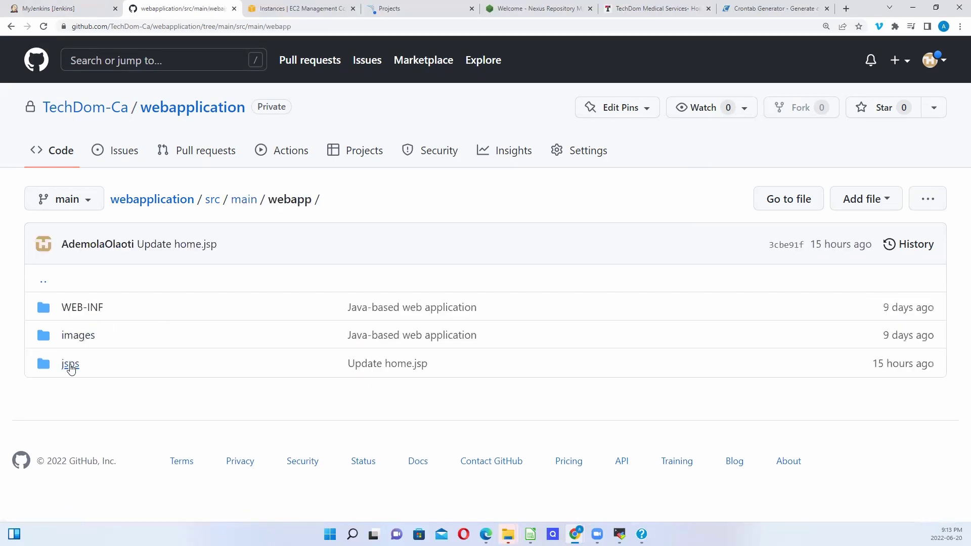
pyautogui.click(72, 368)
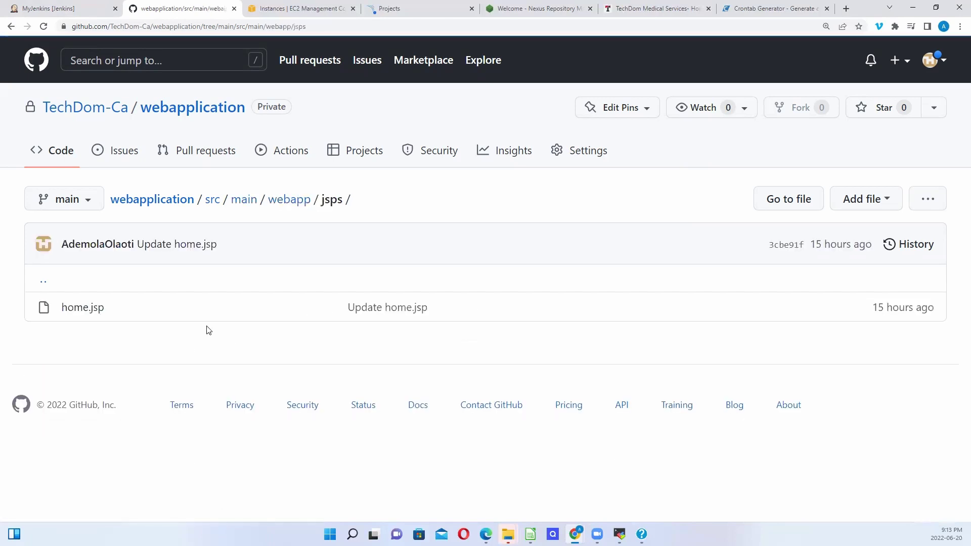
pyautogui.click(89, 309)
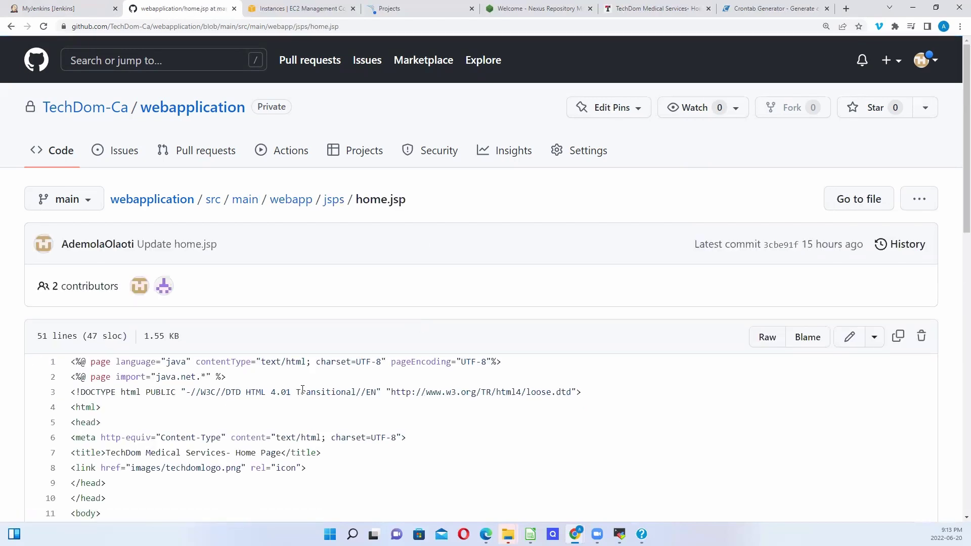
pyautogui.scroll(-6, 305, 392)
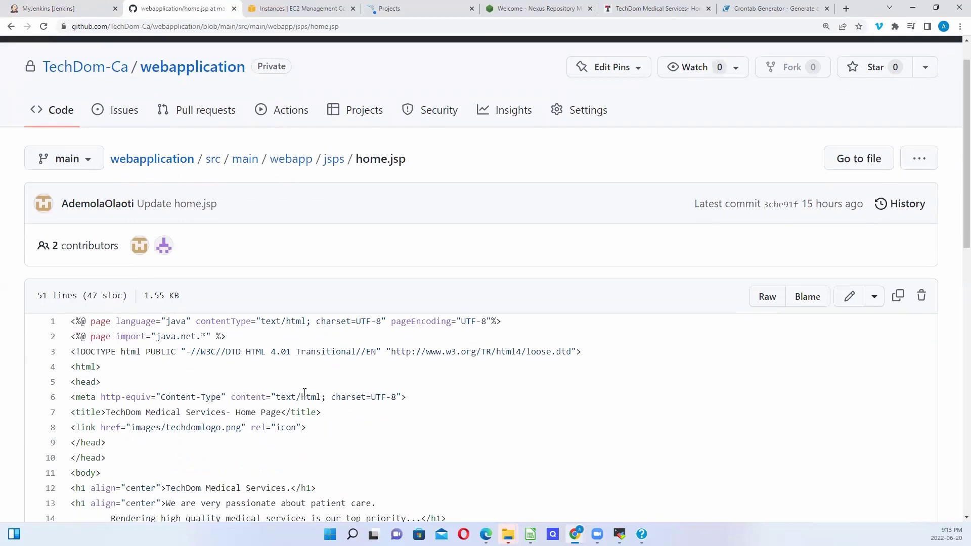
pyautogui.scroll(1, 305, 395)
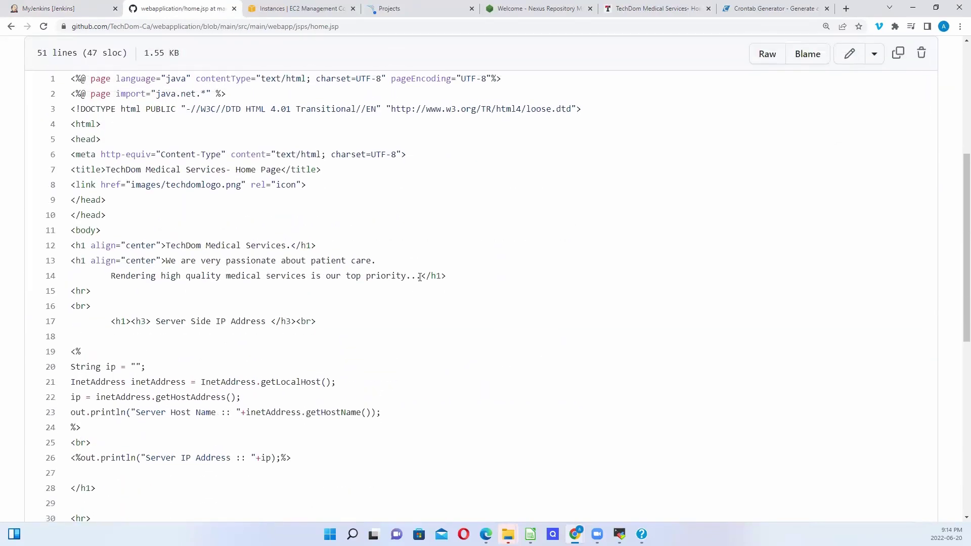
pyautogui.moveTo(420, 277); pyautogui.dragTo(406, 277)
pyautogui.press('.')
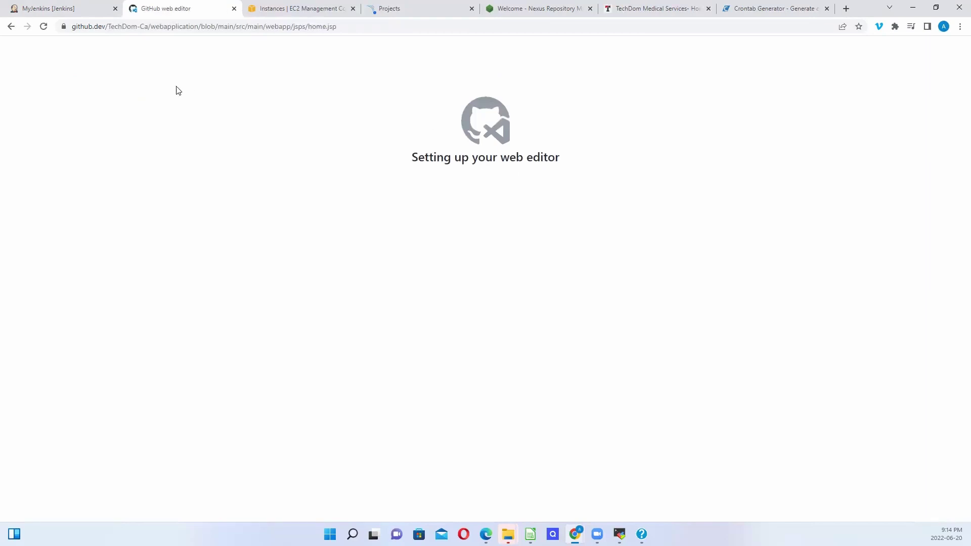
pyautogui.click(11, 27)
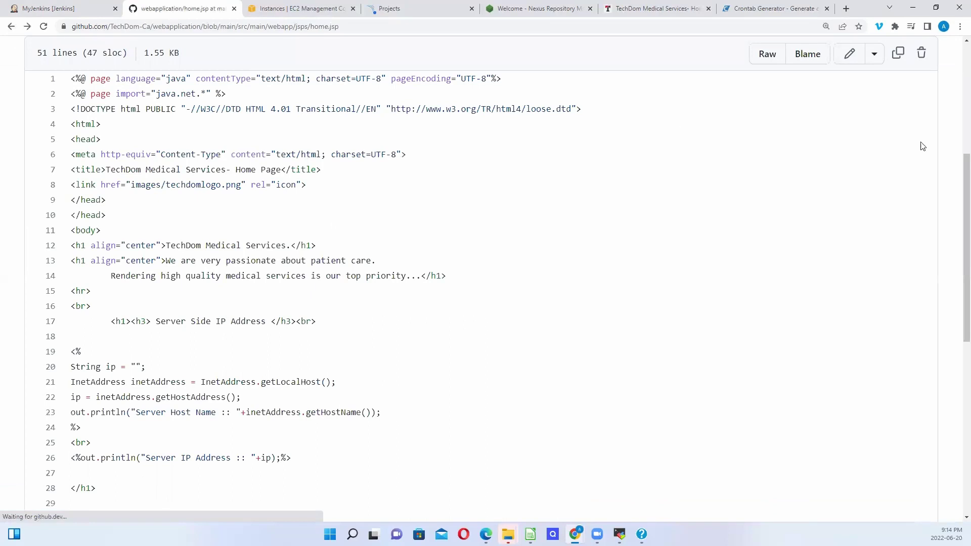
# Step: Open home.jsp for editing and shorten the ellipsis after "top priority" on line 14 to a single period
pyautogui.click(848, 55)
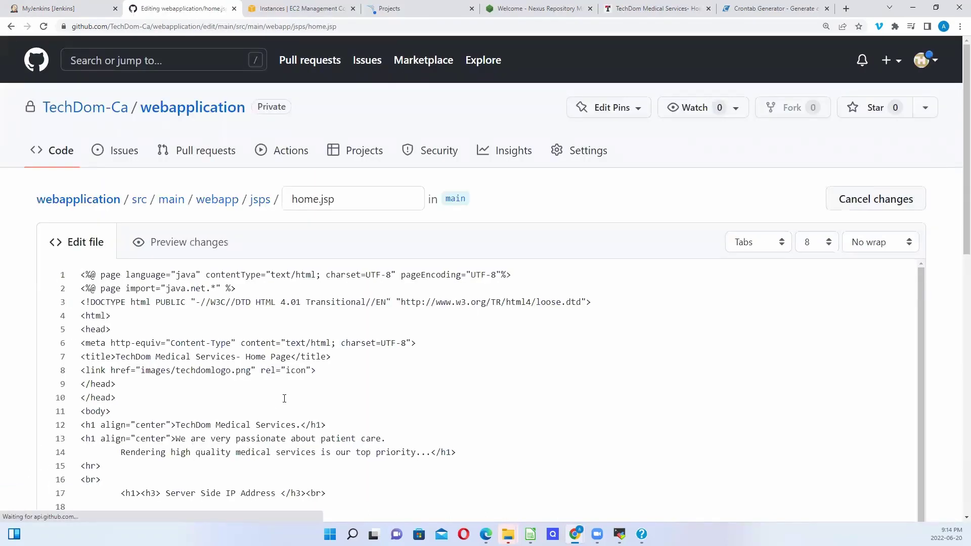
pyautogui.click(284, 399)
pyautogui.scroll(-2, 284, 398)
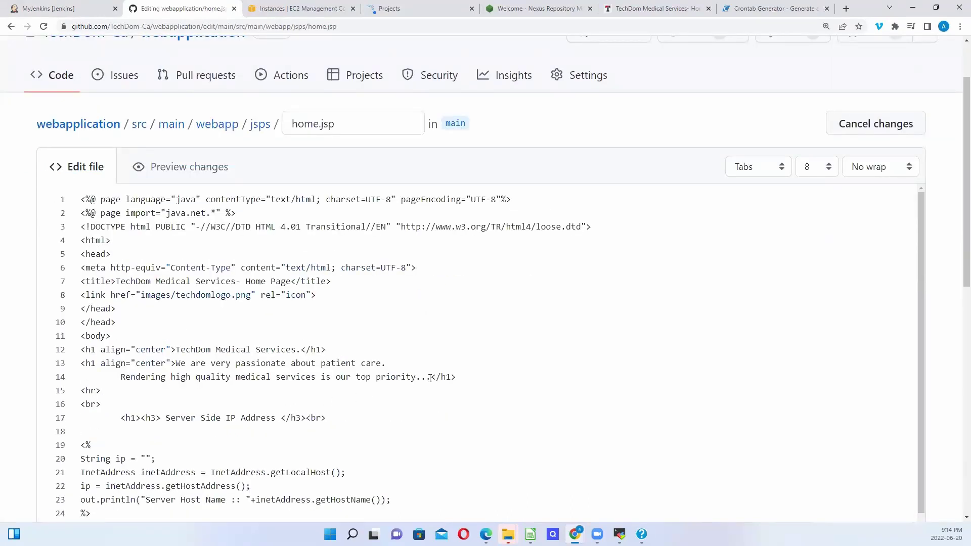
pyautogui.click(429, 378)
pyautogui.press('BackSpace')
pyautogui.press('BackSpace')
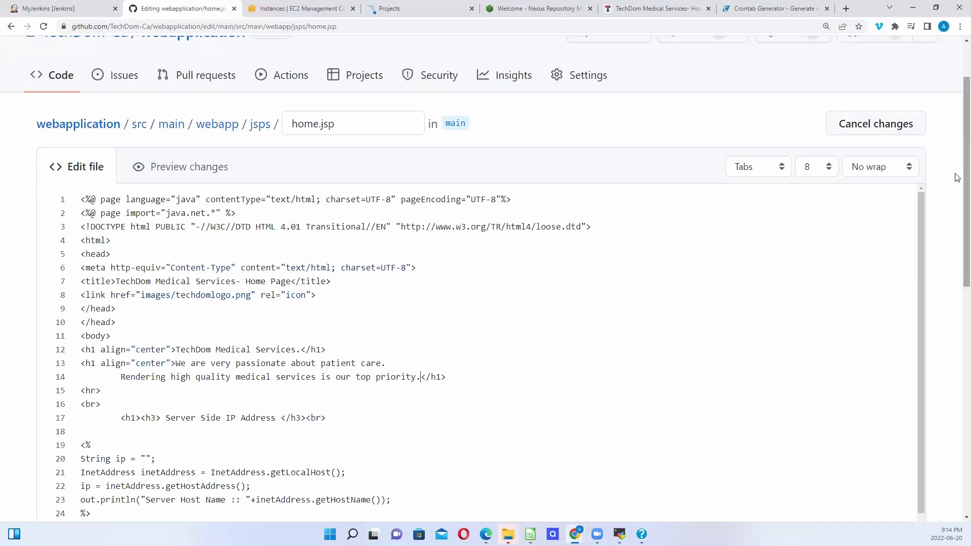
# Step: Commit the home.jsp edit directly to the main branch and check the MyJenkins build history for a build triggered by polling
pyautogui.moveTo(957, 177); pyautogui.dragTo(956, 351)
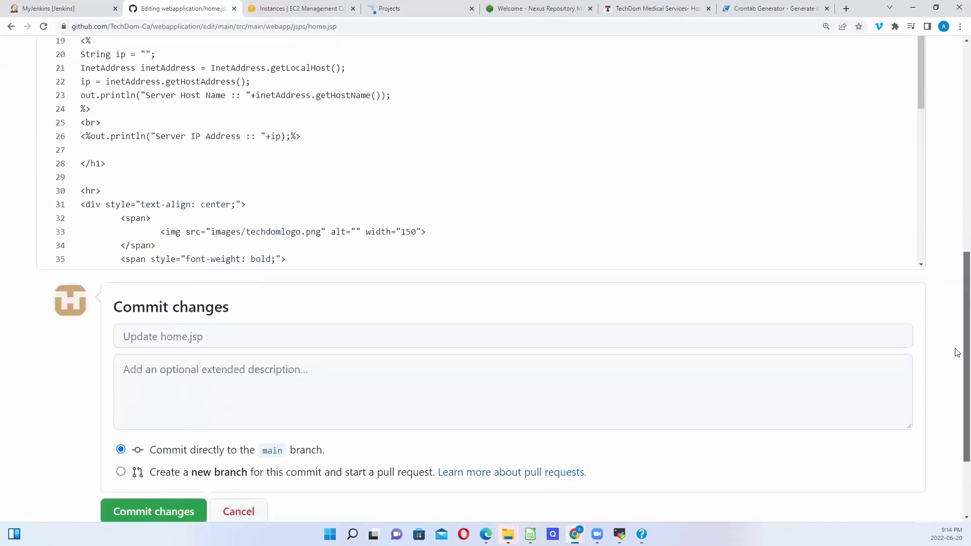
pyautogui.click(146, 509)
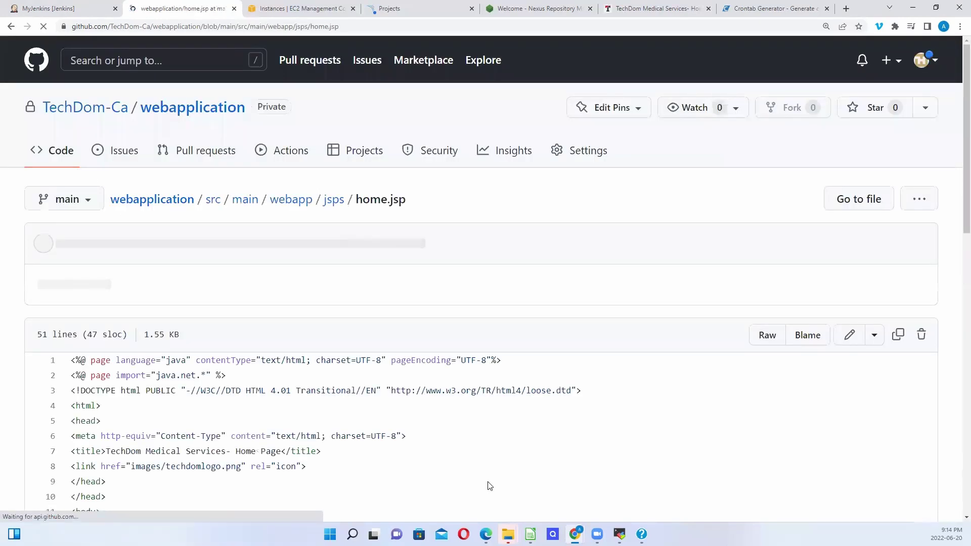
pyautogui.click(45, 5)
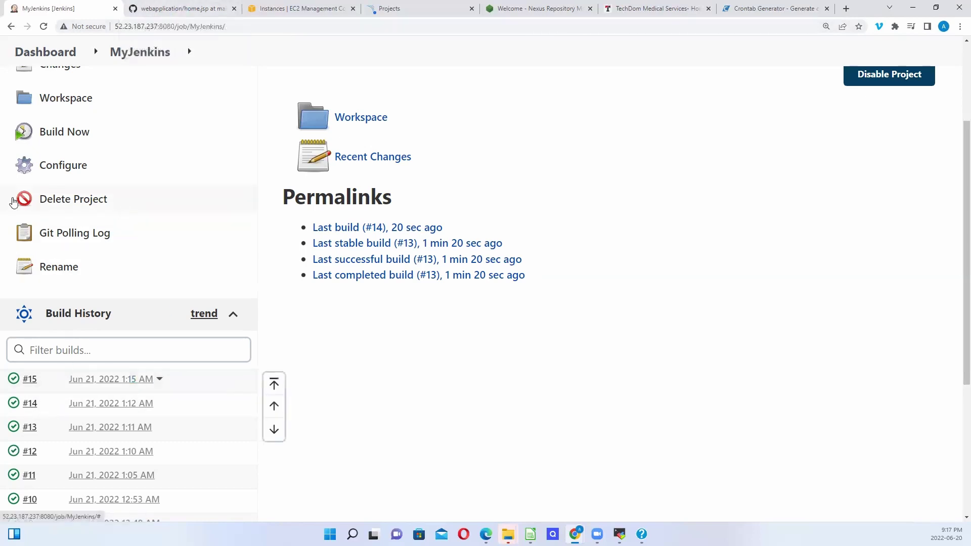
# Step: Return to home.jsp on GitHub, open it for editing, and extend the period after "top priority" on line 14 to three dots
pyautogui.click(163, 8)
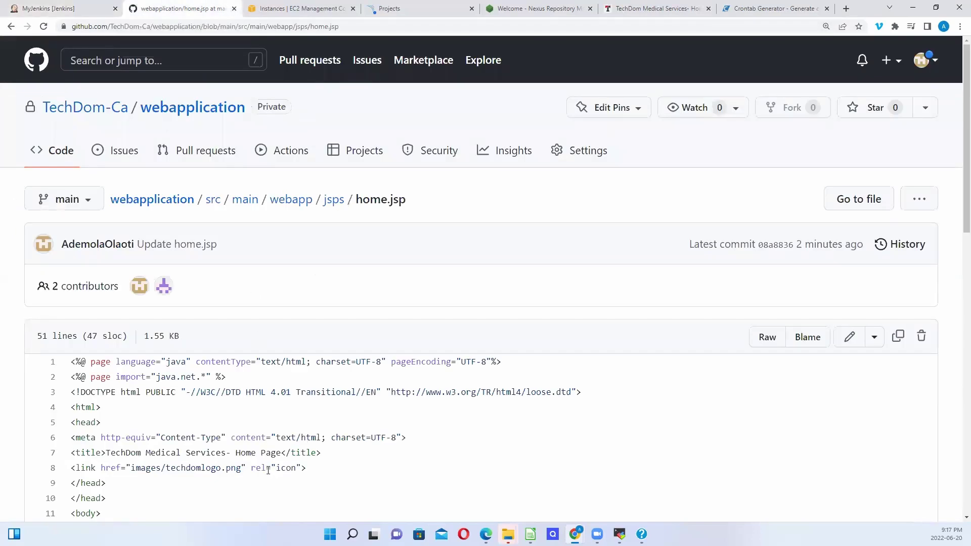
pyautogui.click(850, 340)
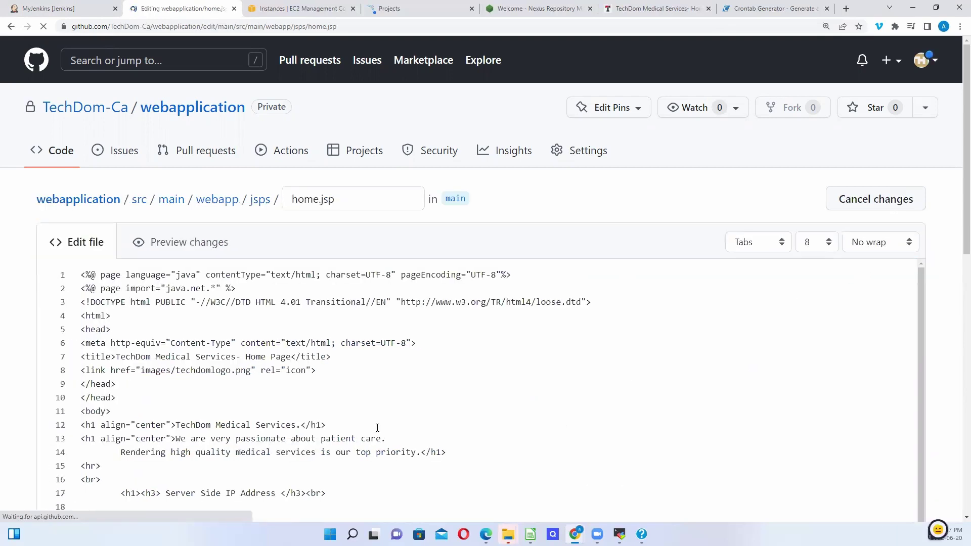
pyautogui.scroll(-5, 377, 426)
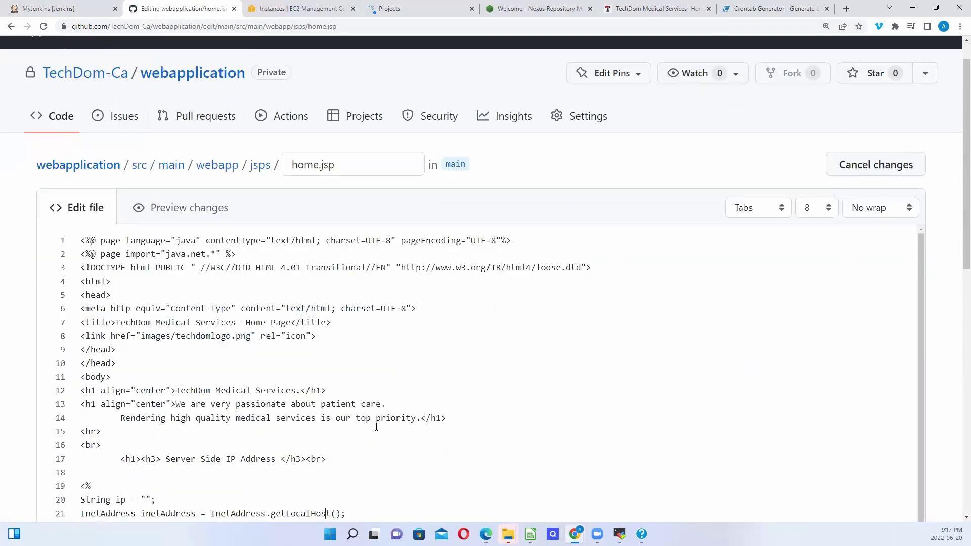
pyautogui.scroll(-5, 376, 427)
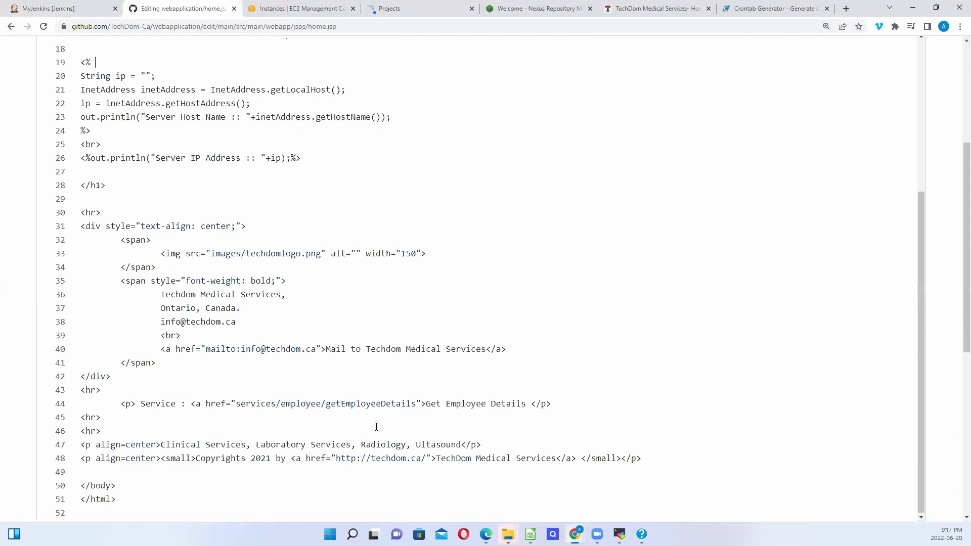
pyautogui.scroll(5, 377, 427)
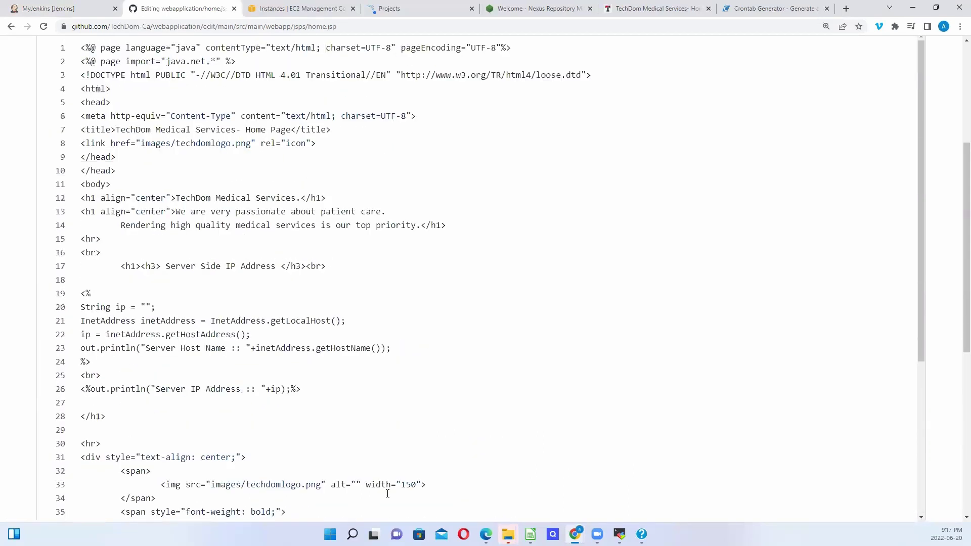
pyautogui.click(417, 225)
pyautogui.write('..')
# Step: Commit the restored ellipsis in home.jsp directly to main, and return to MyJenkins to watch for another polled build
pyautogui.scroll(-2, 923, 170)
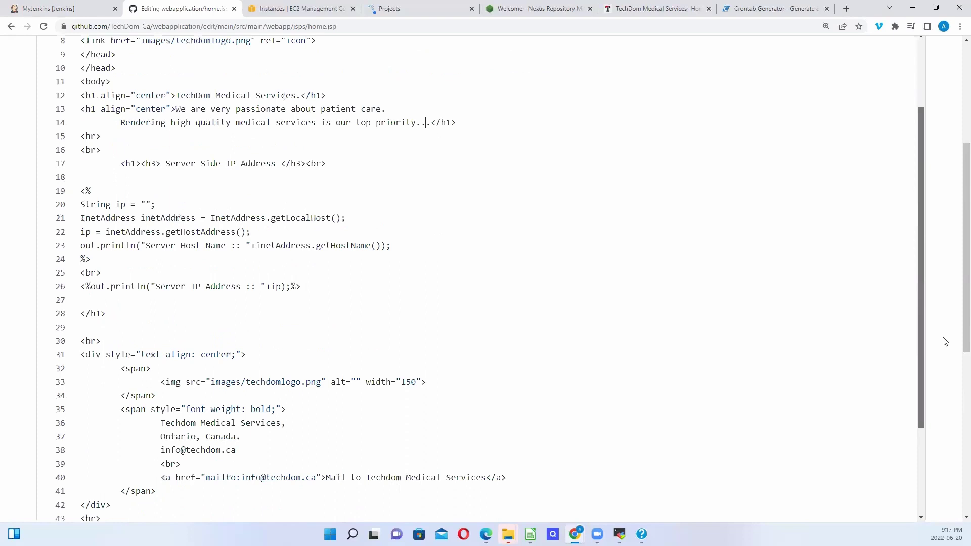
pyautogui.scroll(-3, 951, 334)
pyautogui.scroll(-5, 954, 455)
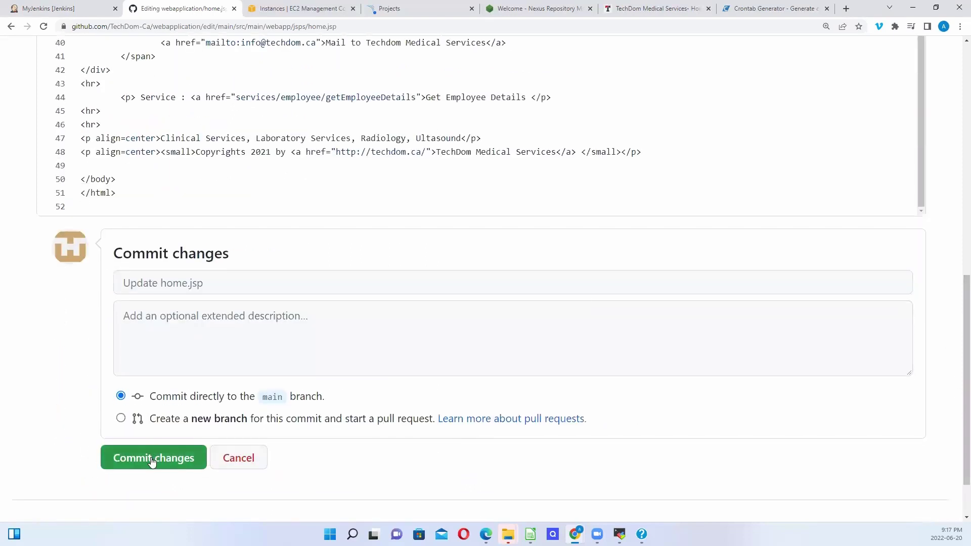
pyautogui.click(43, 8)
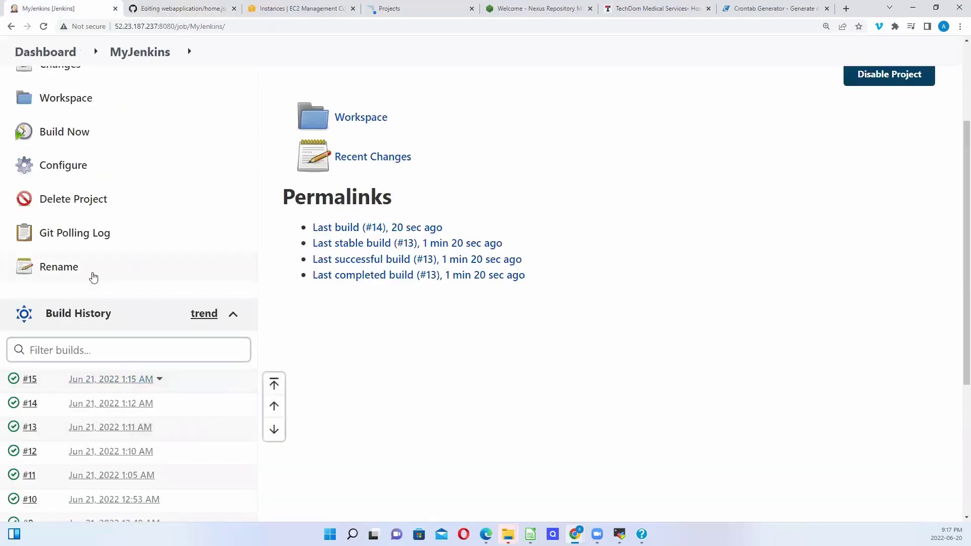
pyautogui.click(165, 14)
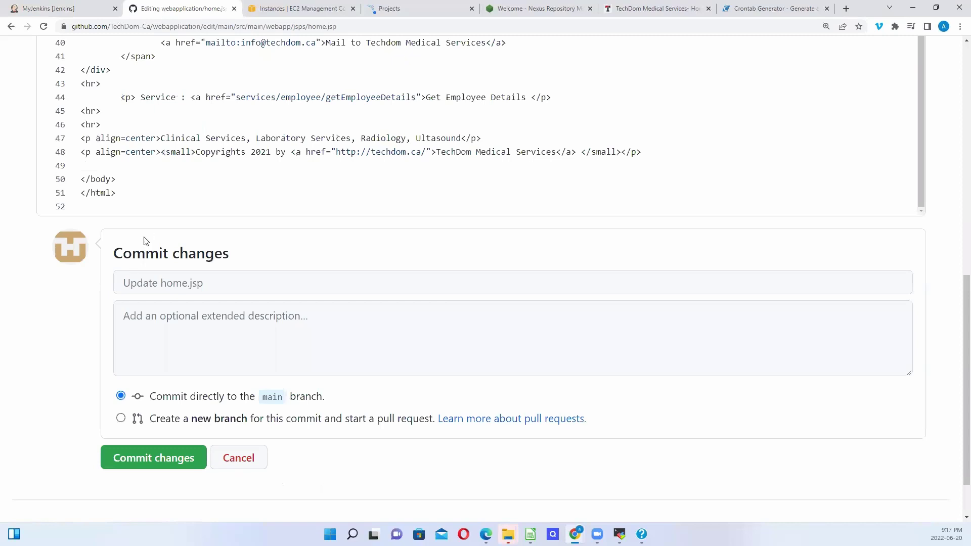
pyautogui.click(163, 461)
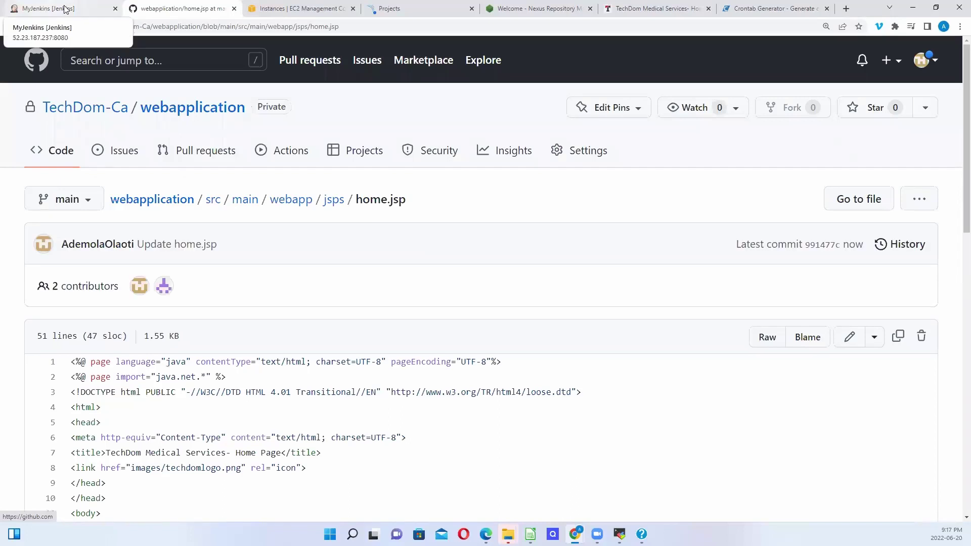
pyautogui.click(66, 8)
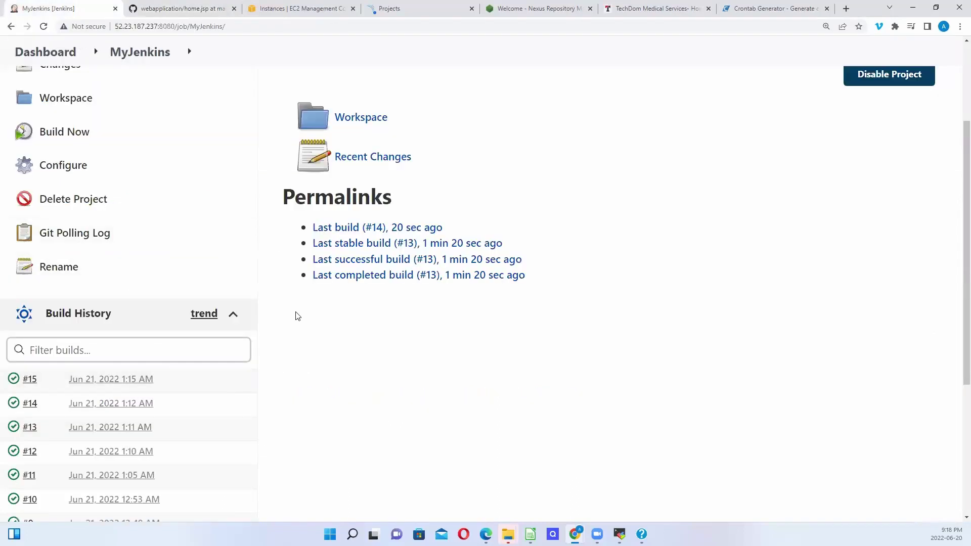